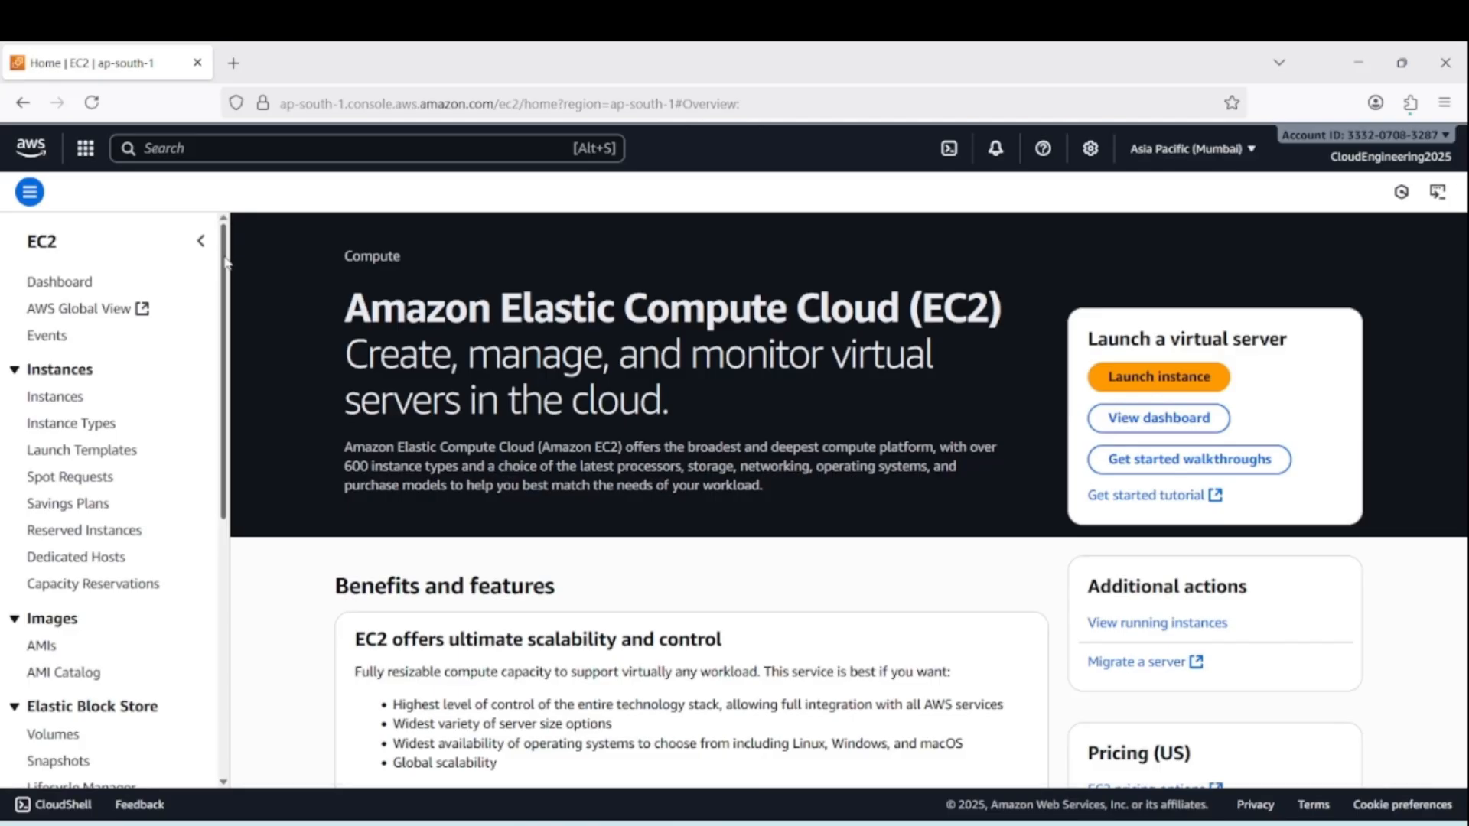
Open the EC2 load balancers list and start creating an Application Load Balancer
left_click_drag(224, 265, 239, 515)
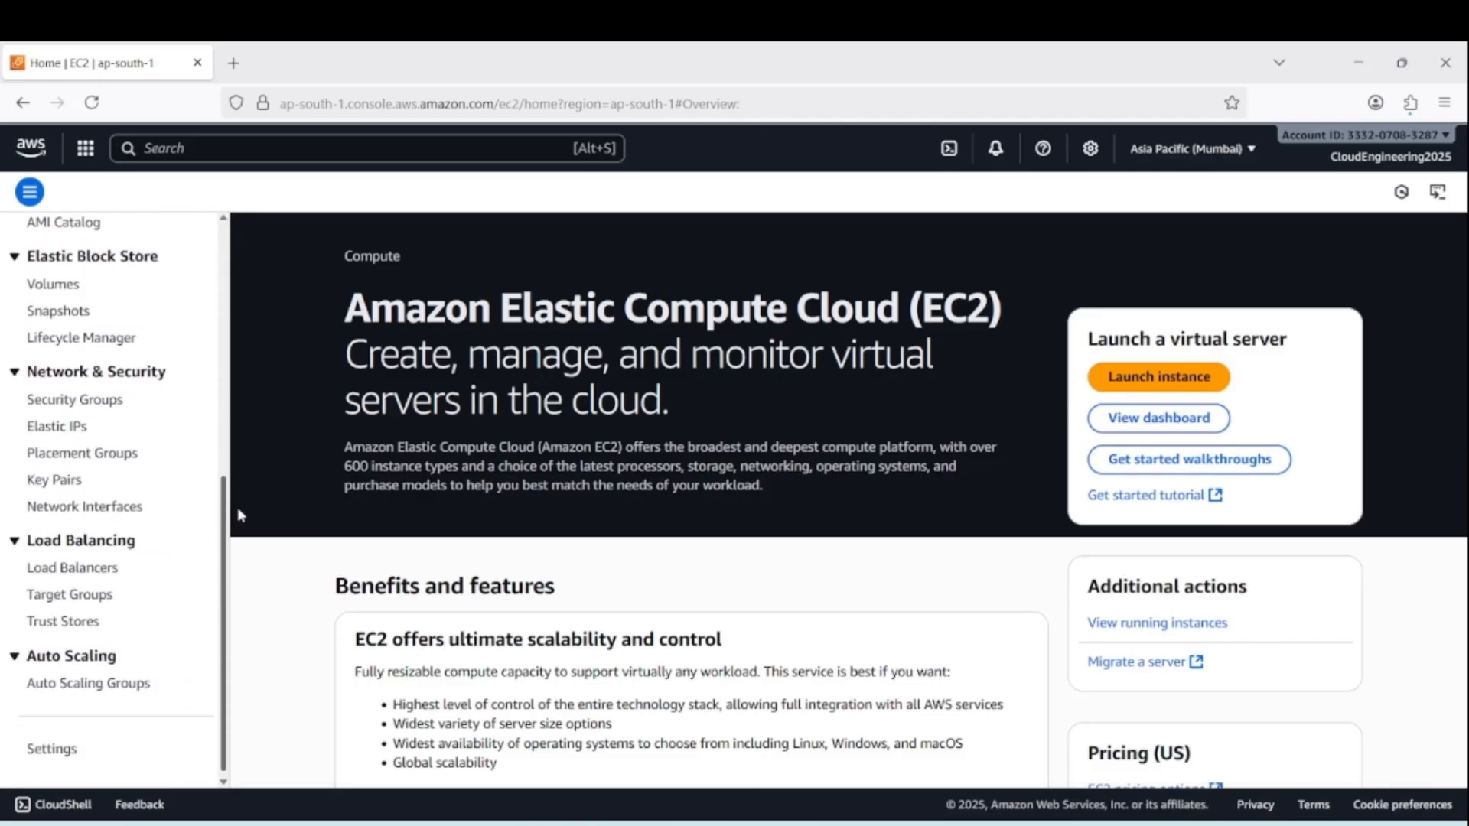
left_click(79, 574)
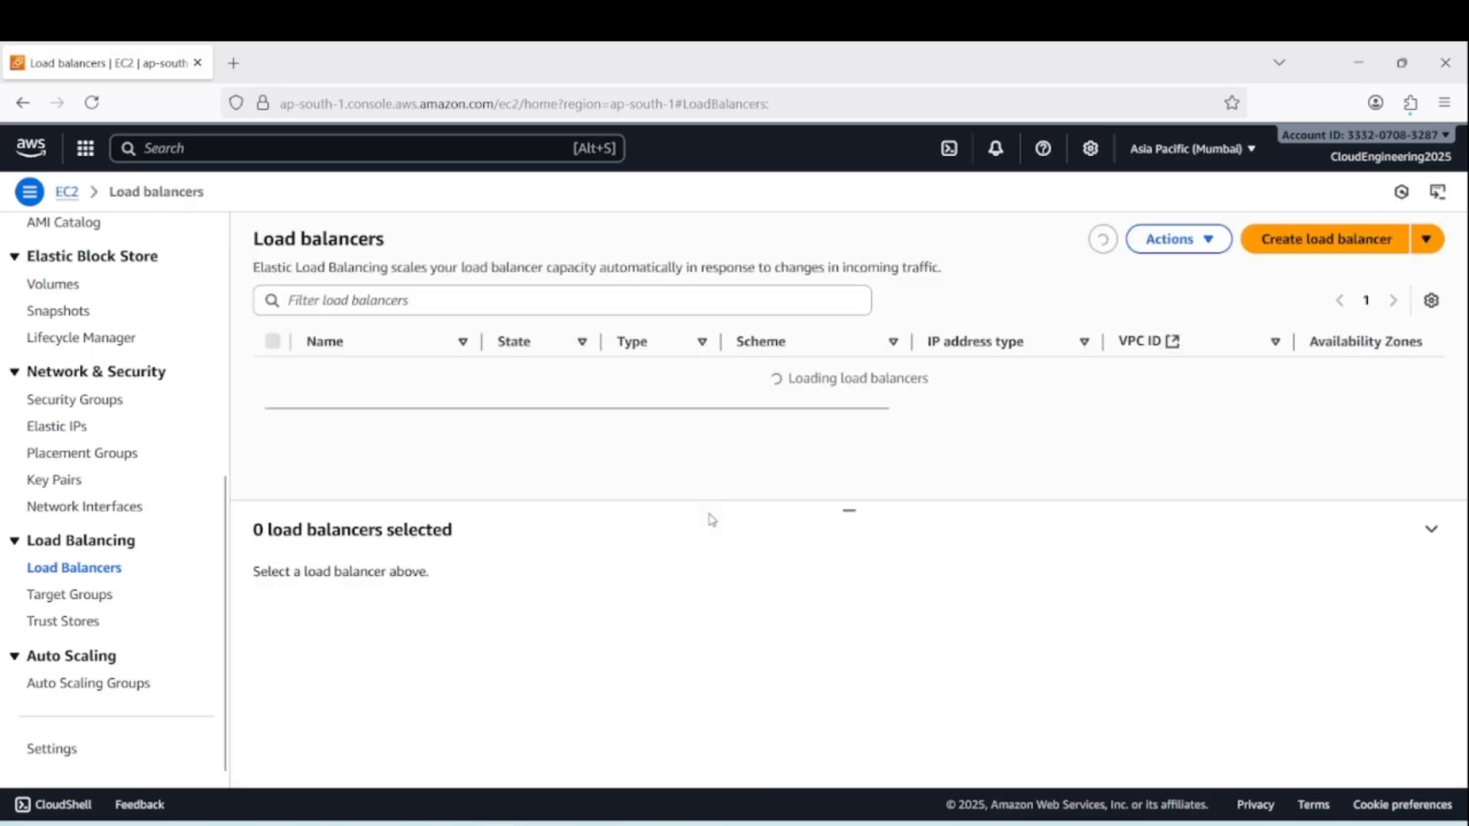
left_click(1302, 242)
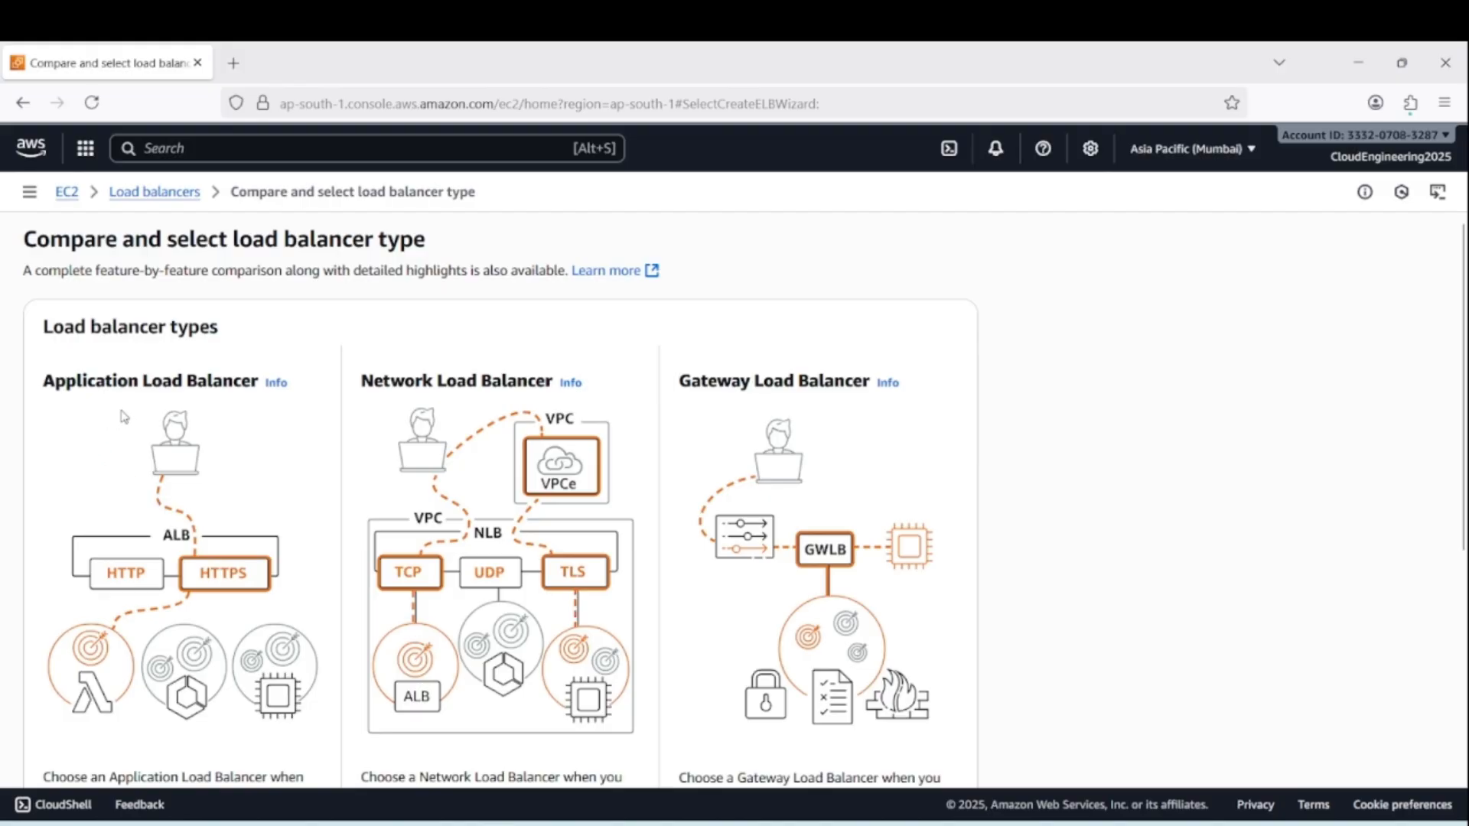
scroll(125, 421, "down", 4)
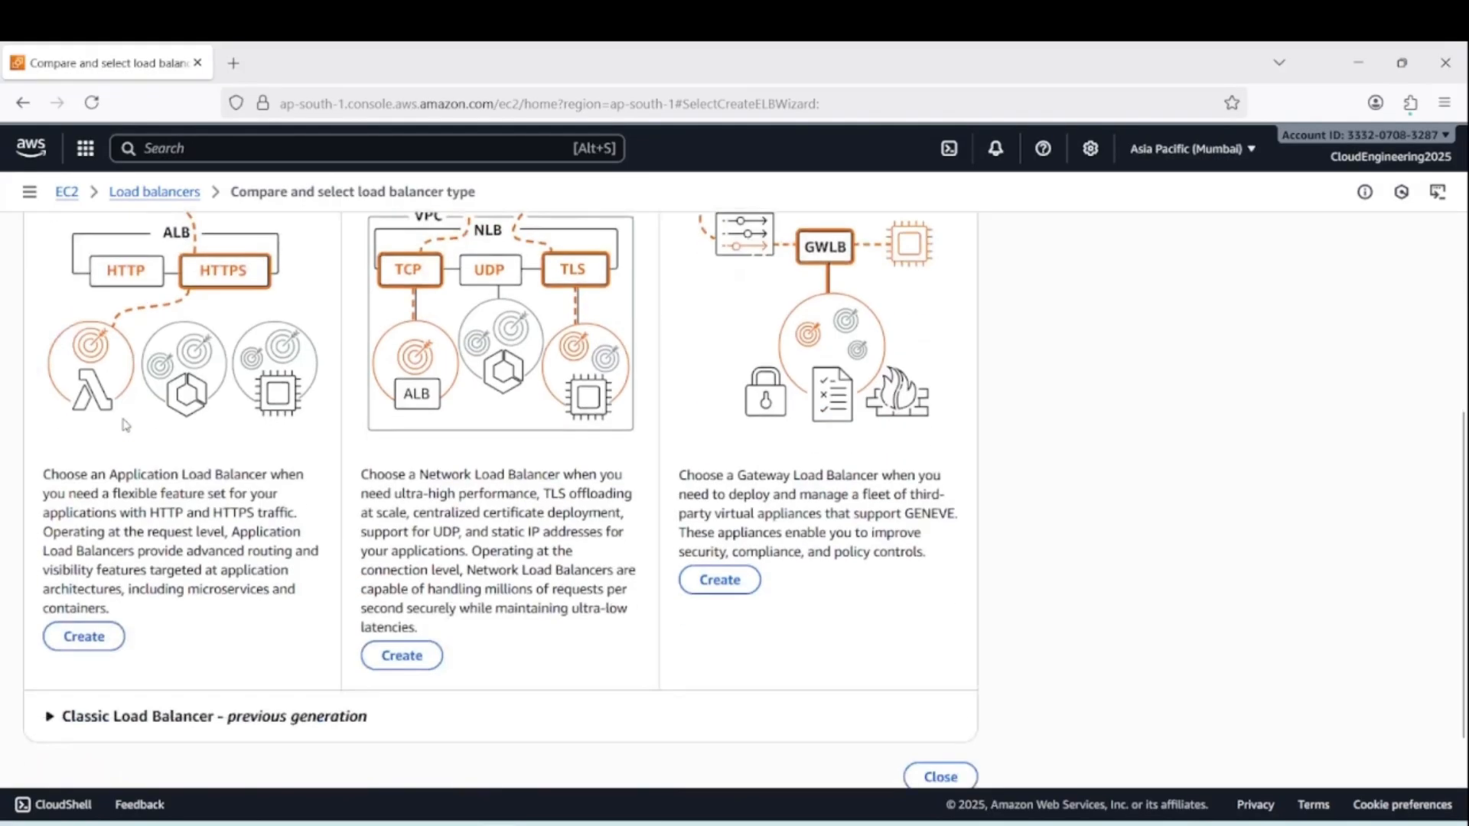
left_click(84, 637)
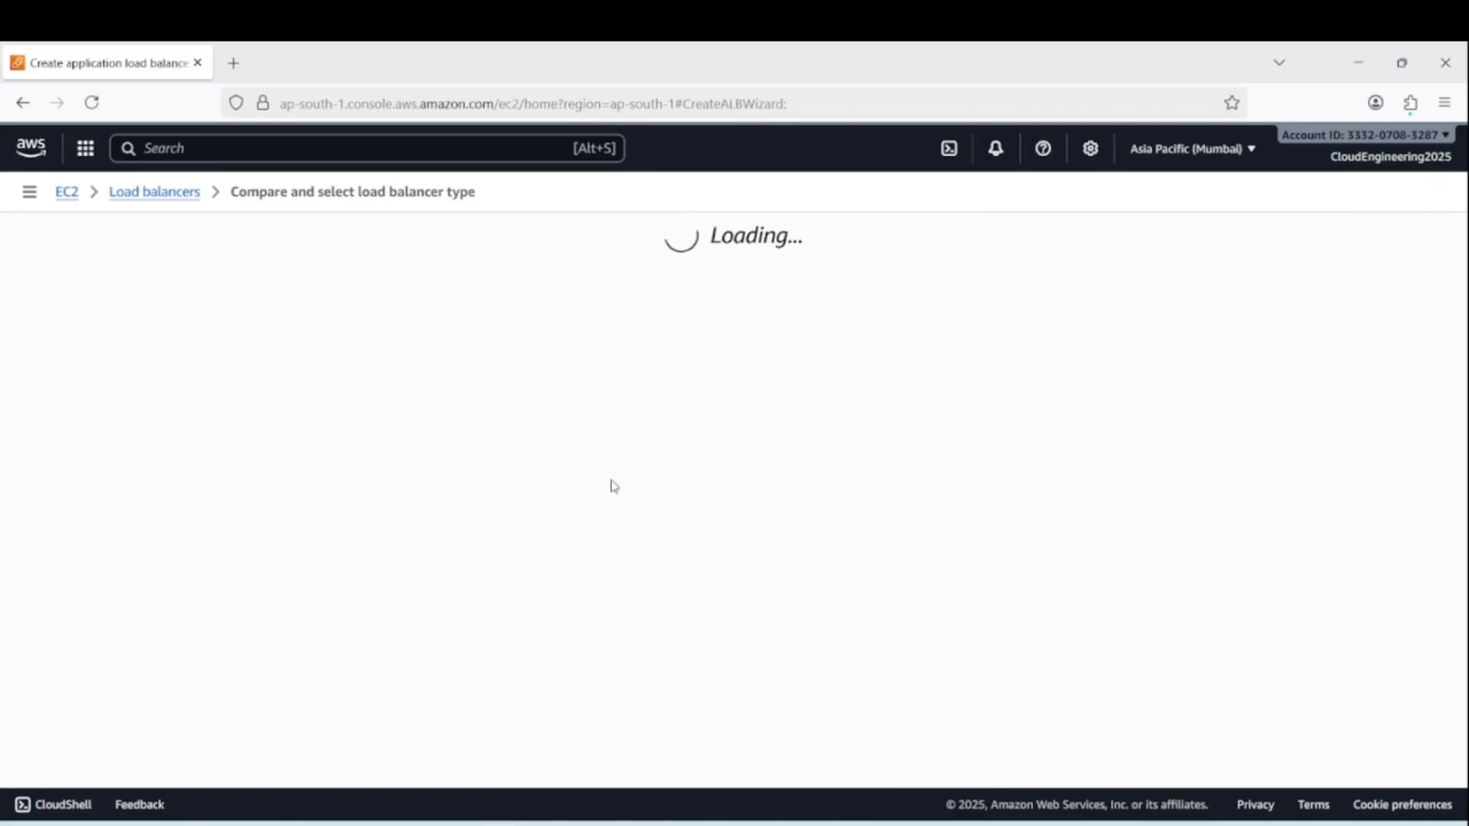
Name the load balancer ceim-load-bal
left_click(275, 490)
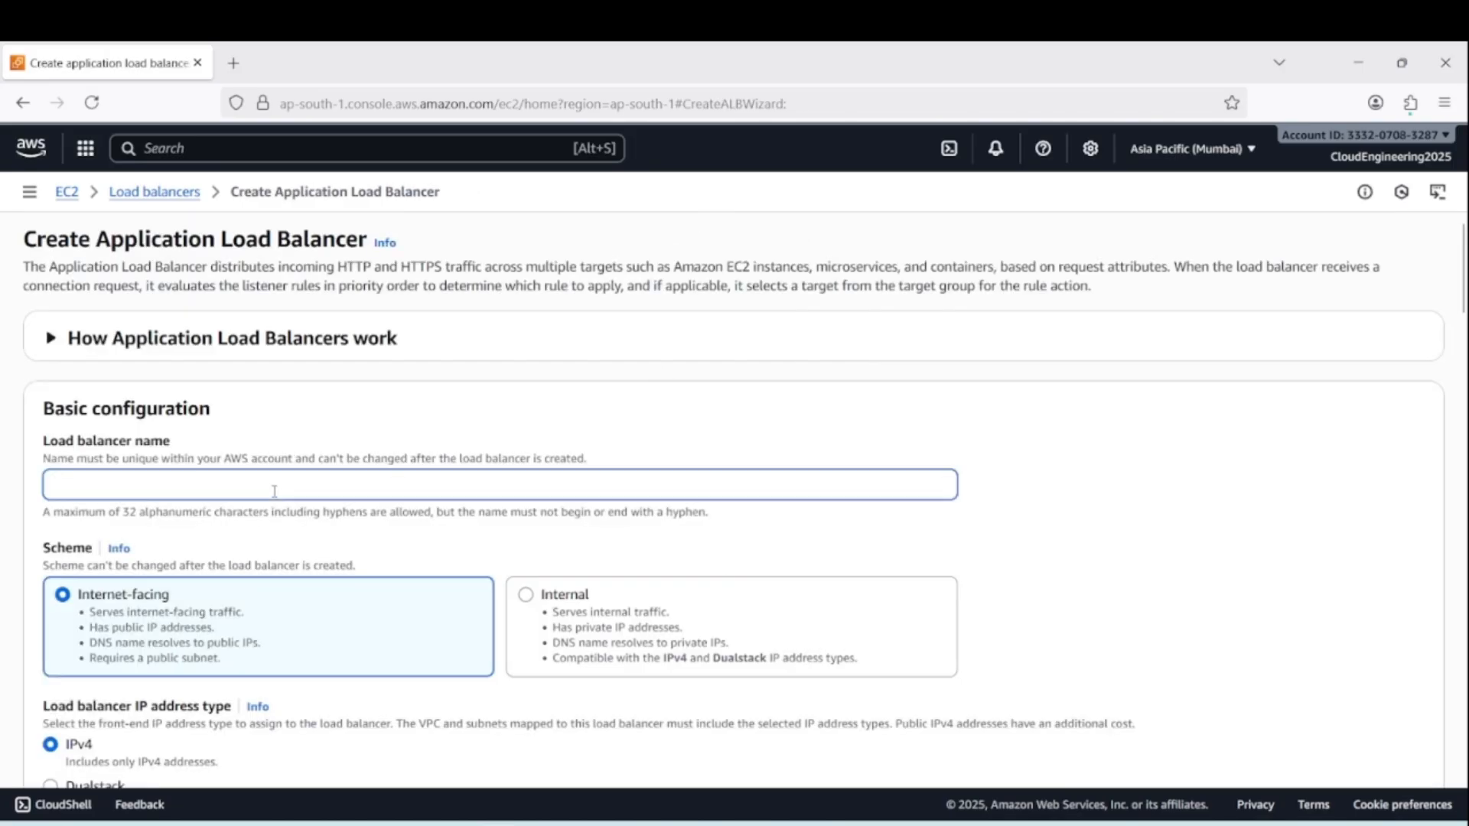
type("ceim-load-bal")
Map the load balancer to the default VPC and enable the zones ap-south-1a, ap-south-1b and ap-south-1c
scroll(120, 612, "down", 3)
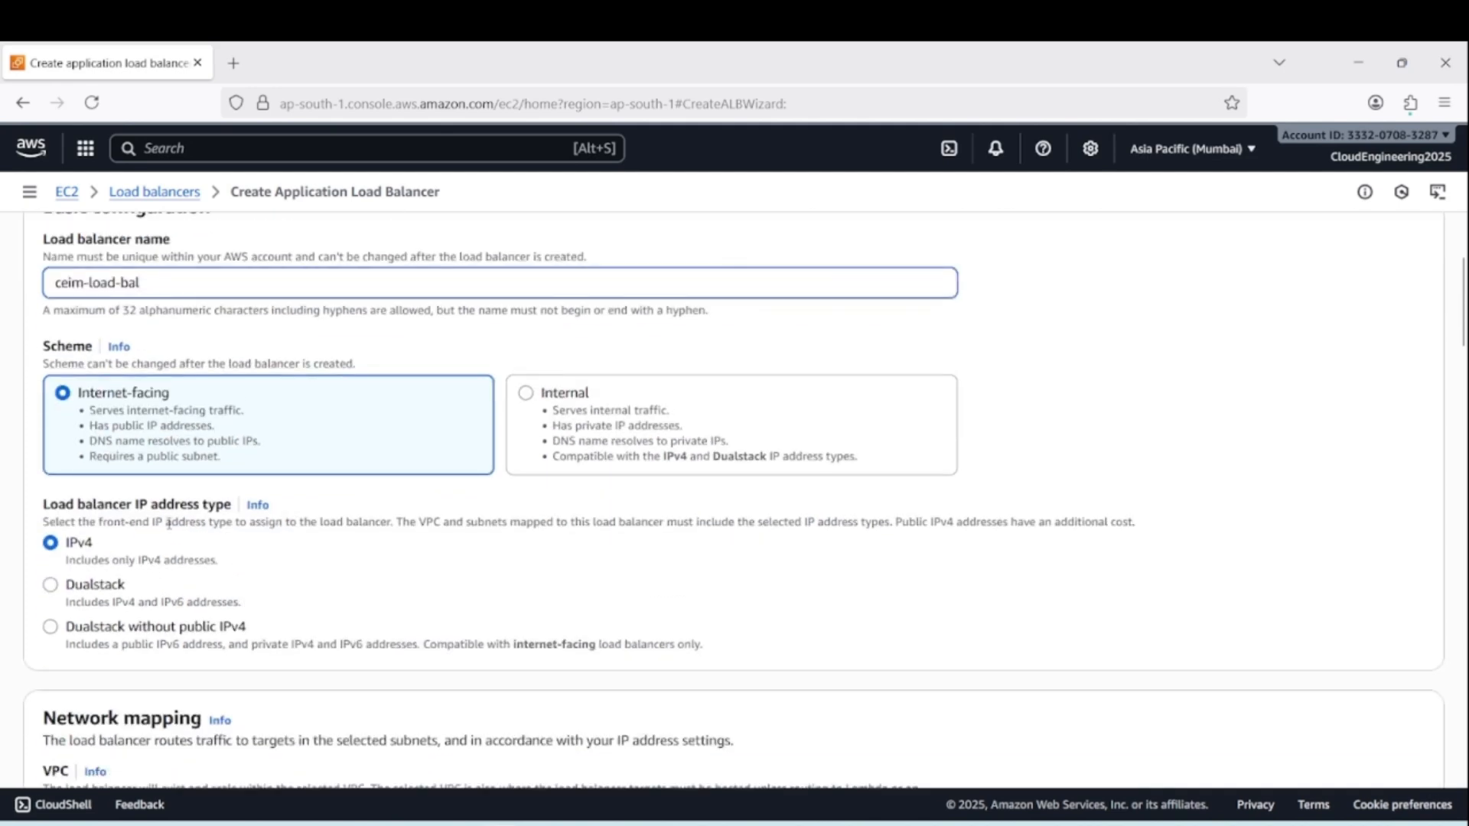
scroll(329, 574, "down", 4)
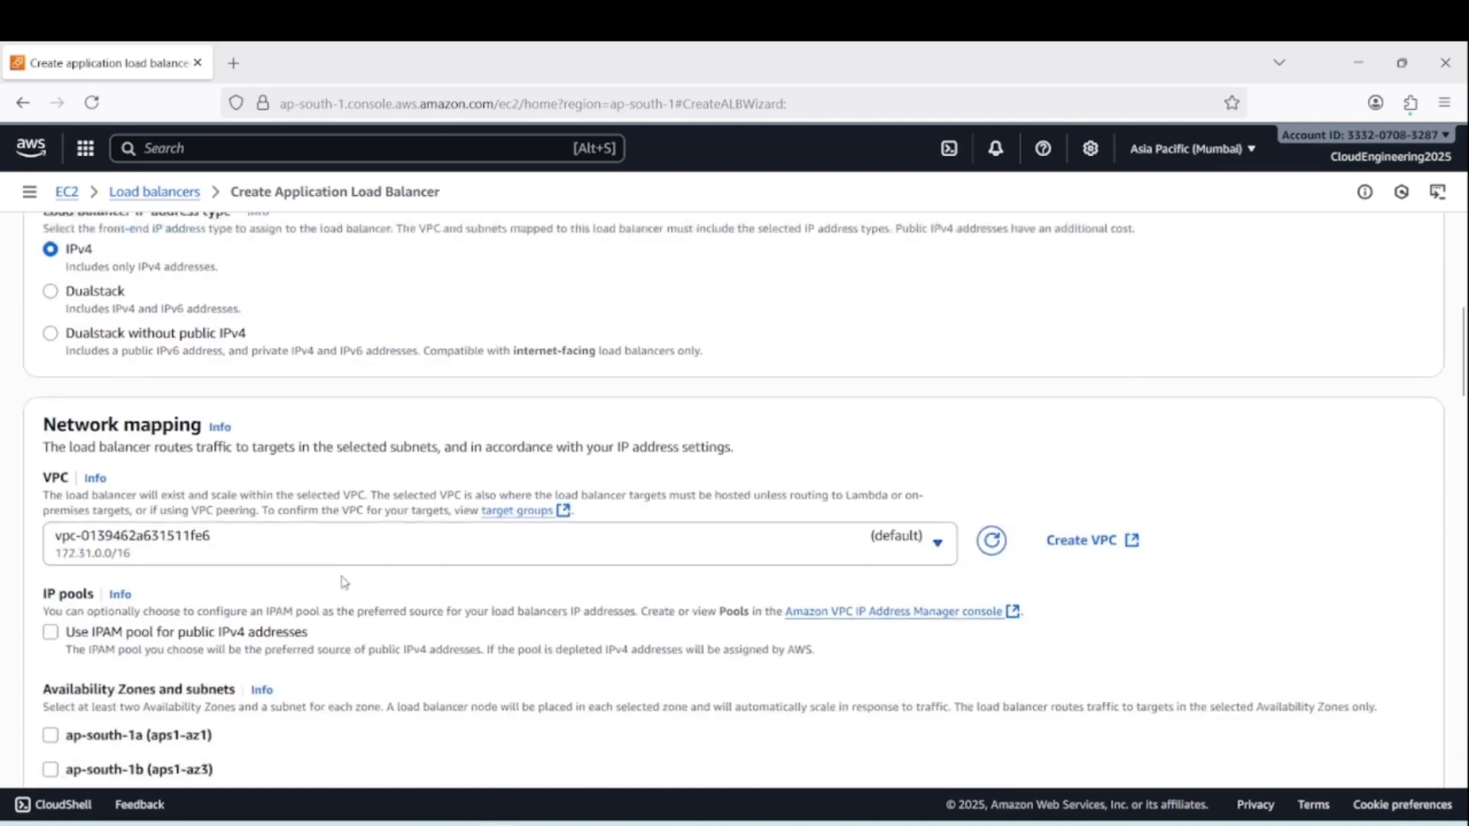
scroll(368, 585, "down", 1)
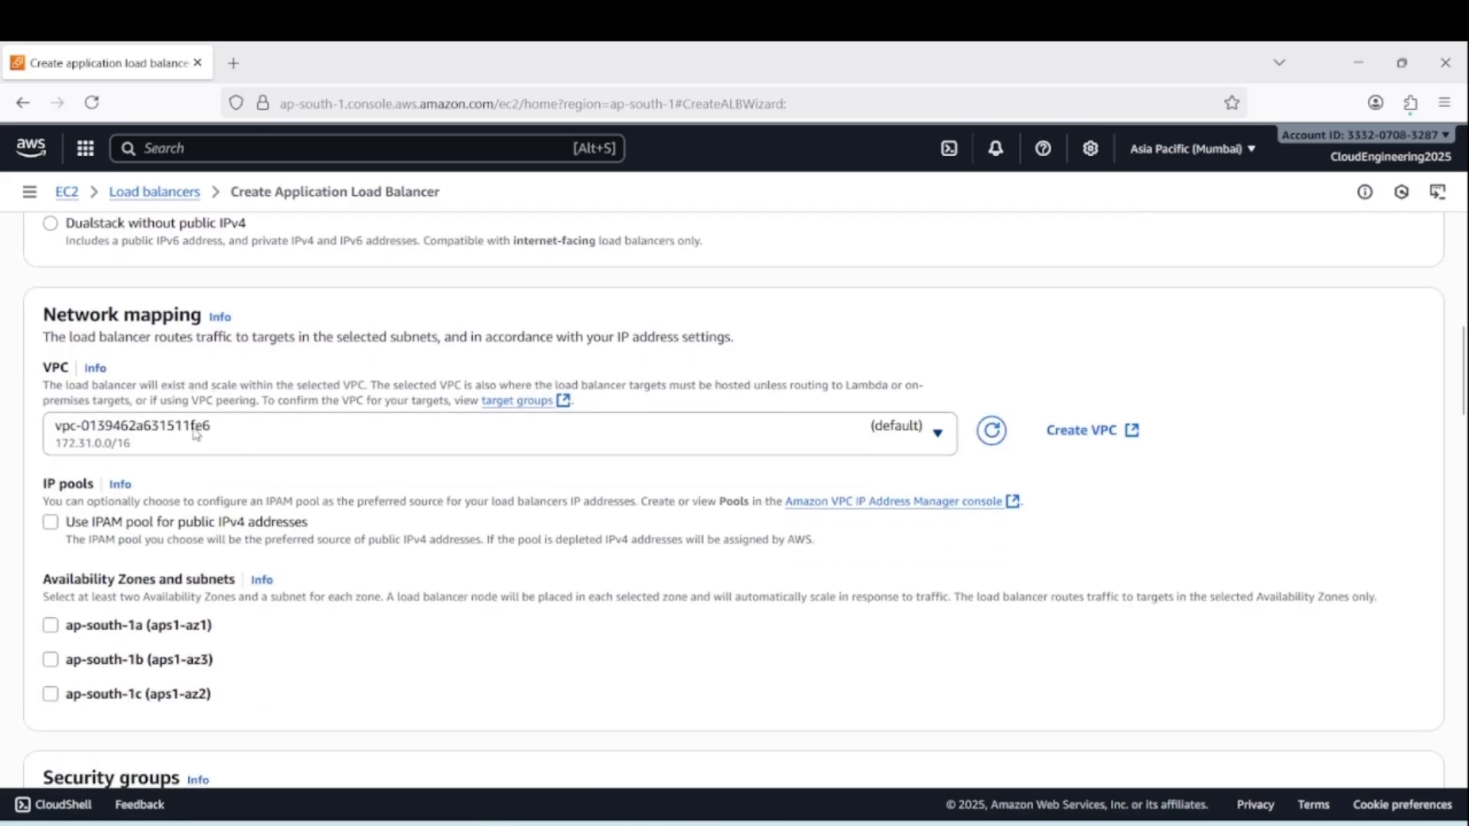
left_click(231, 442)
left_click(192, 523)
scroll(120, 566, "down", 2)
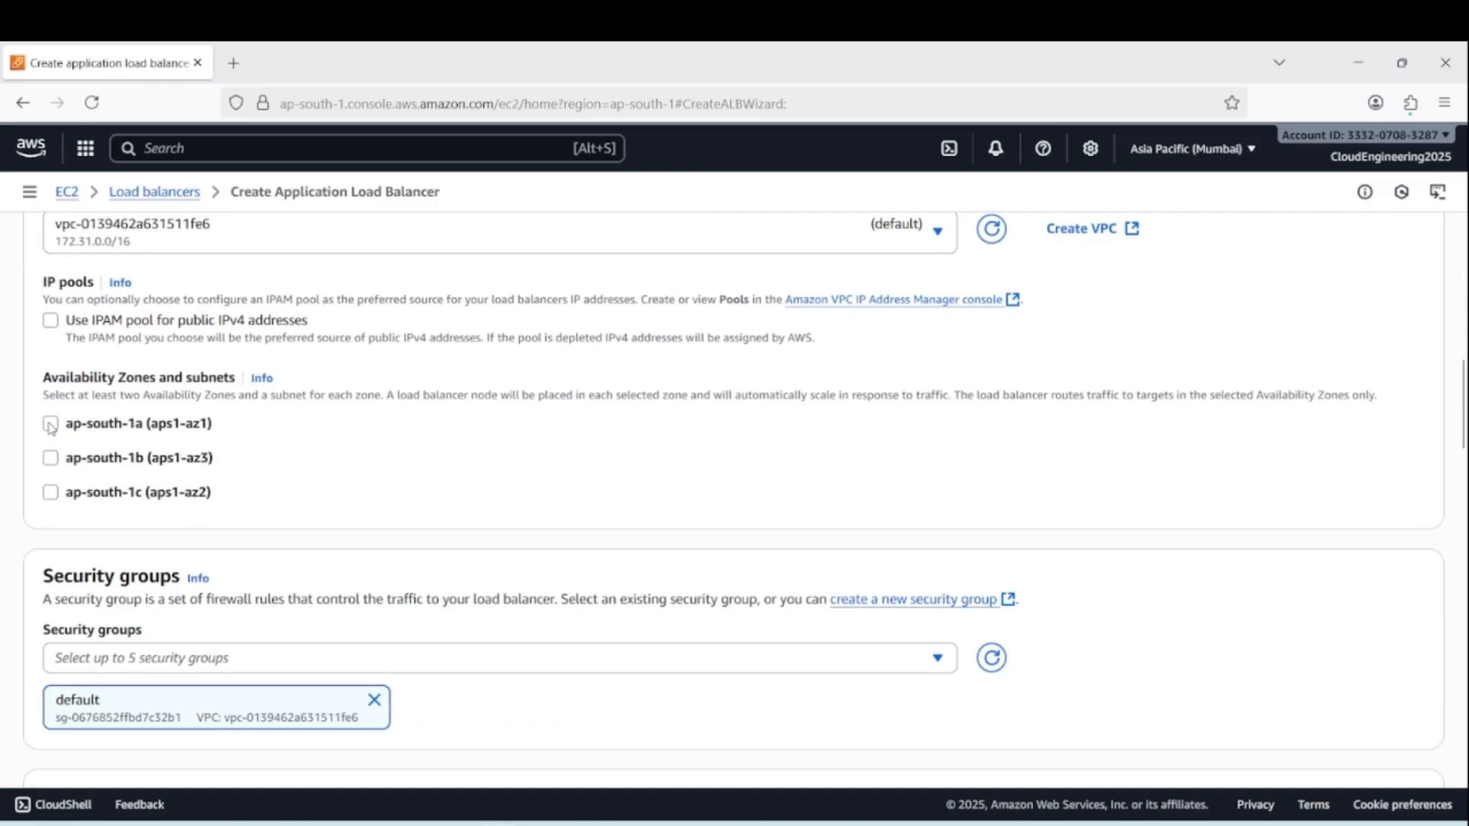
left_click(51, 427)
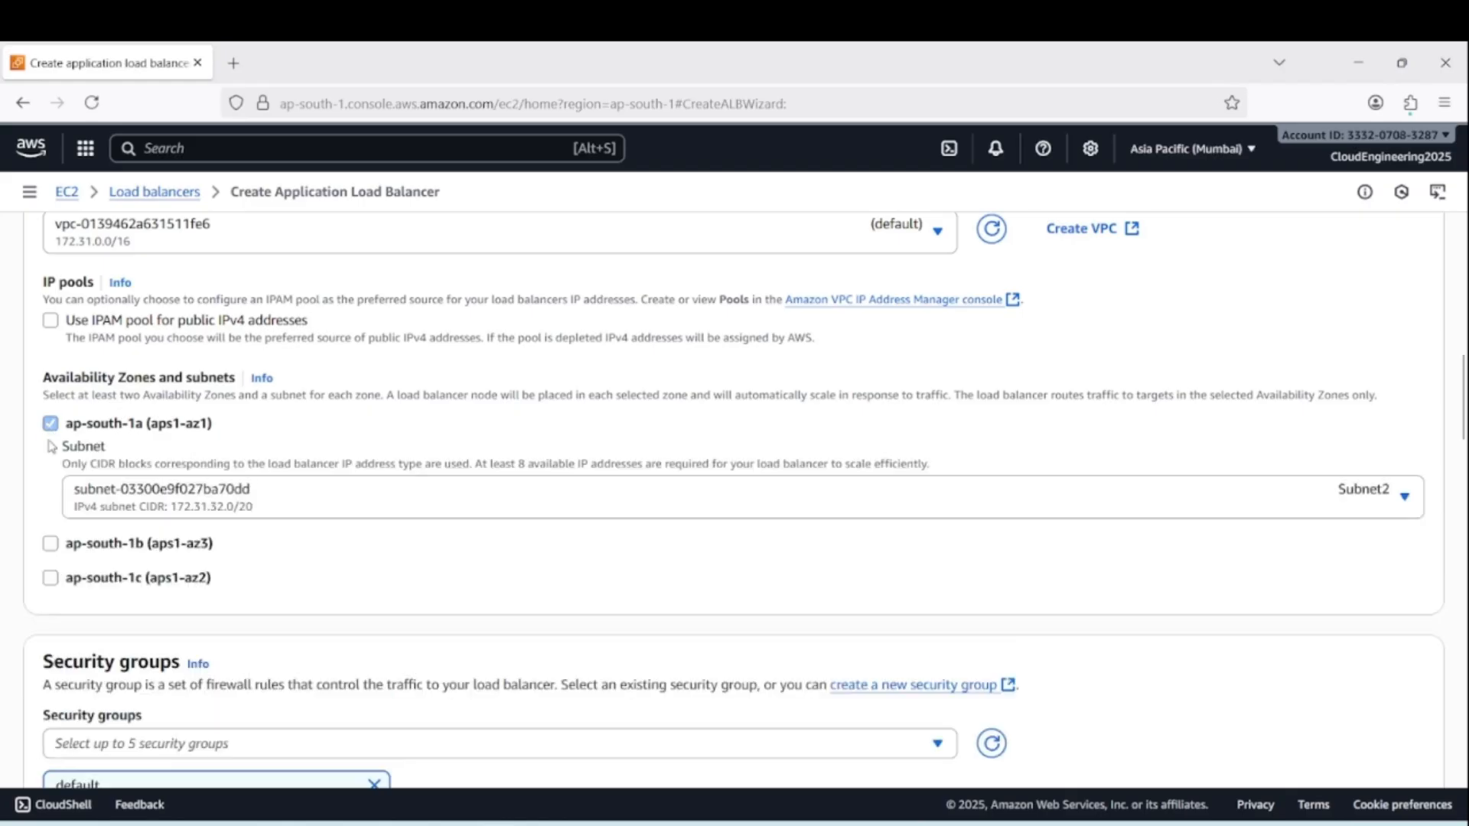
left_click(51, 543)
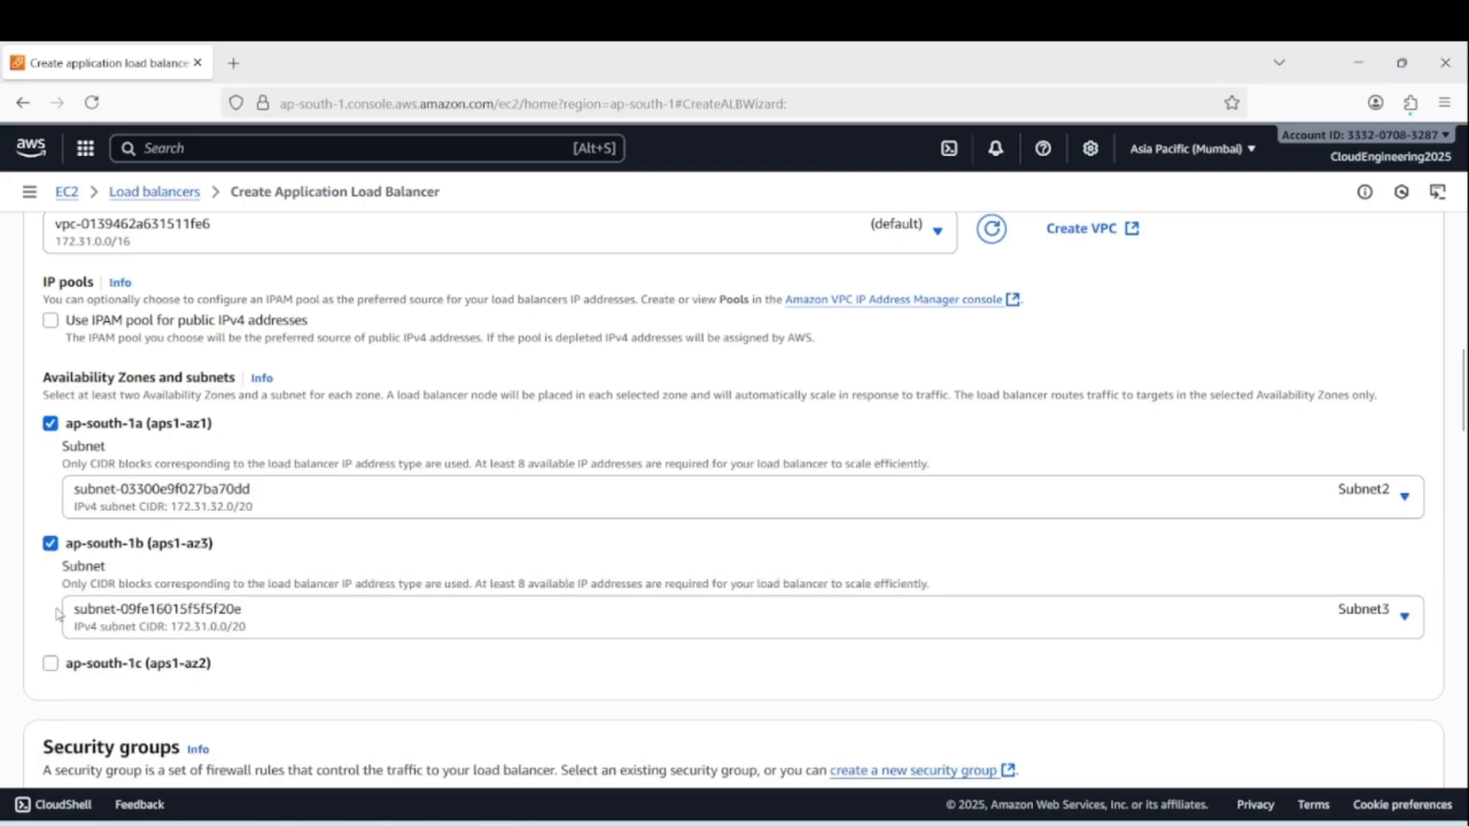
left_click(51, 663)
Replace the load balancer's default security group with launch-wizard-2
scroll(498, 502, "down", 3)
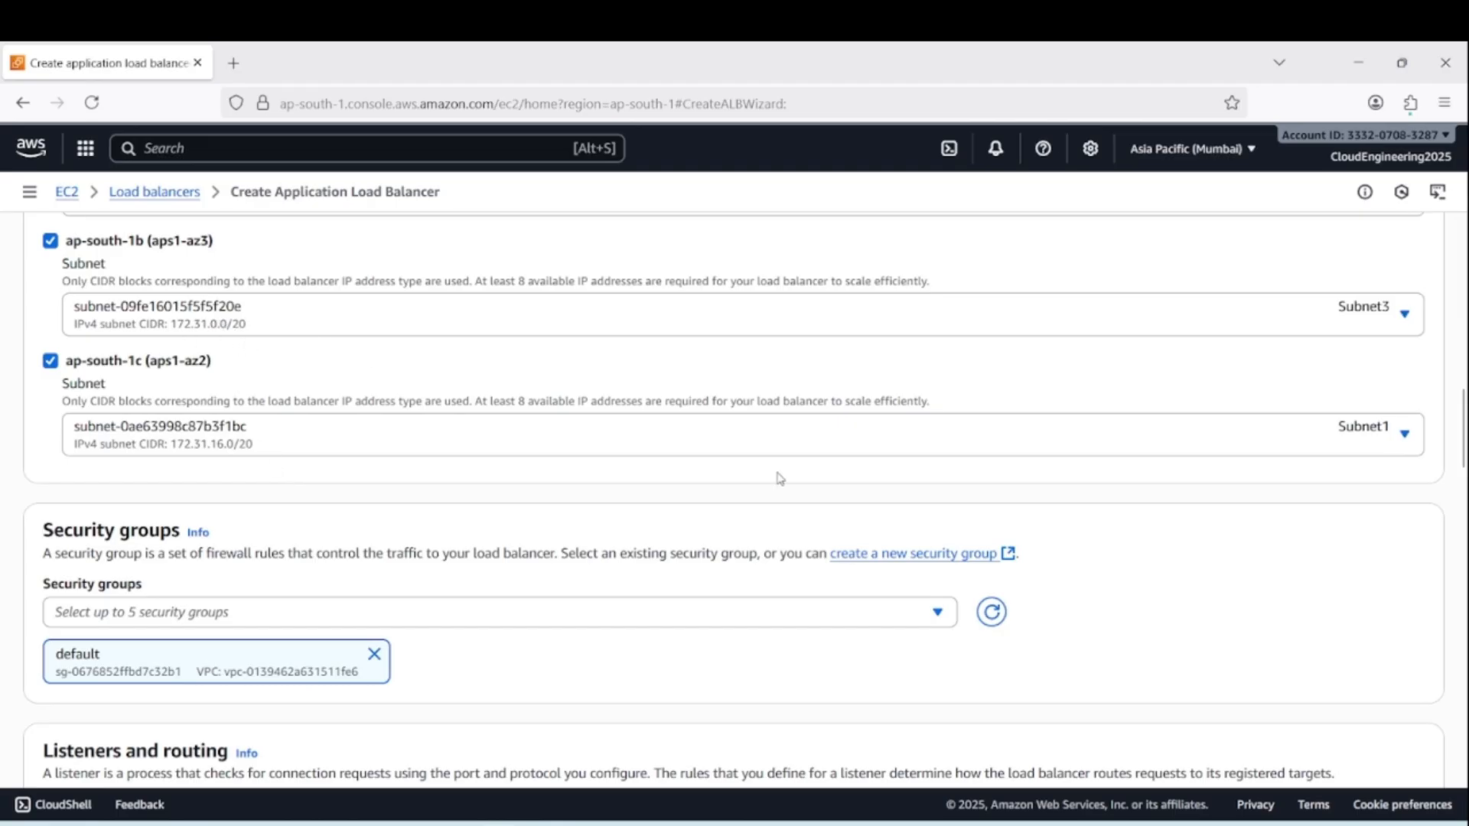
scroll(563, 462, "down", 3)
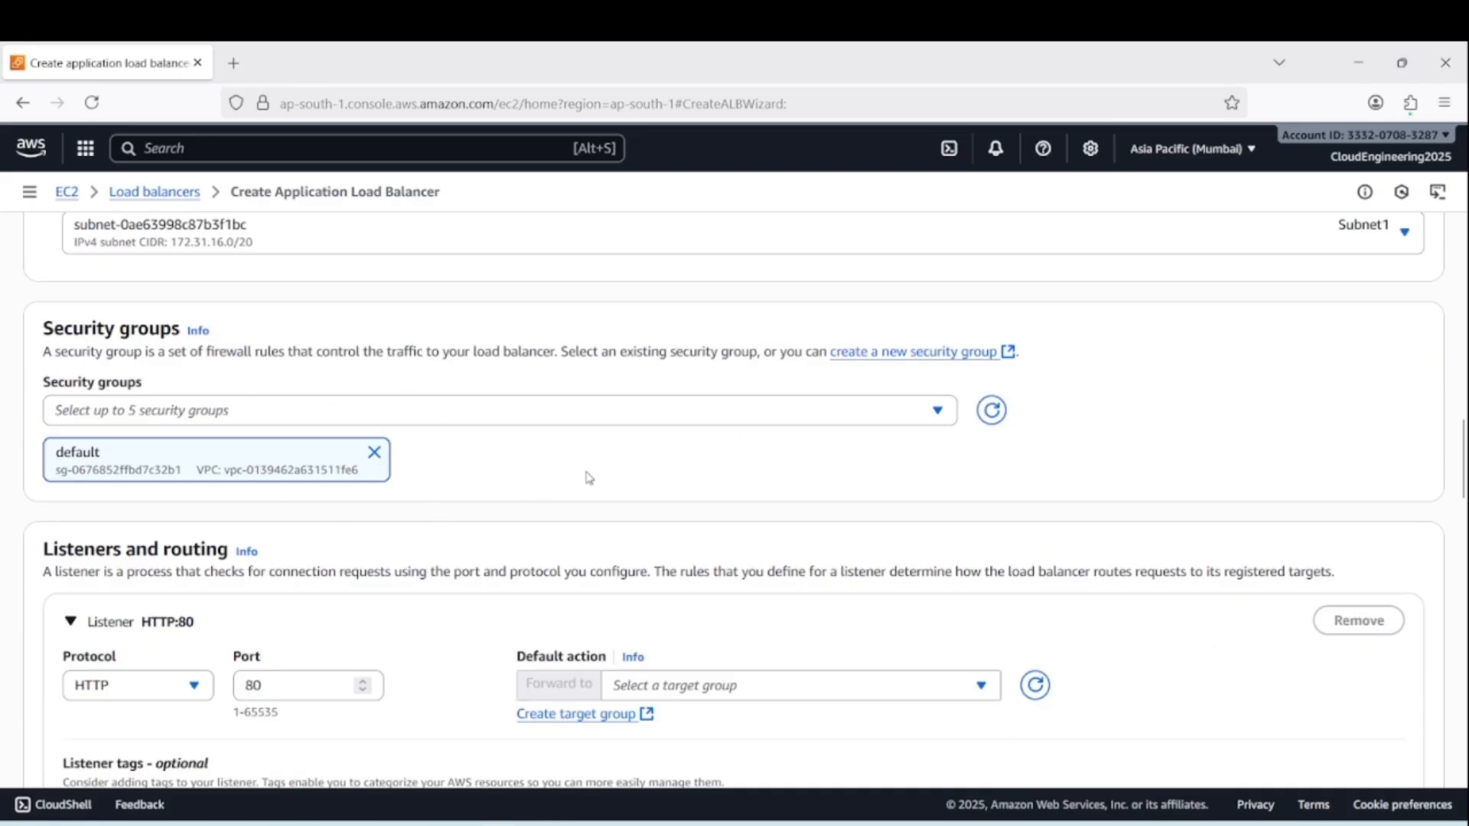
left_click(374, 452)
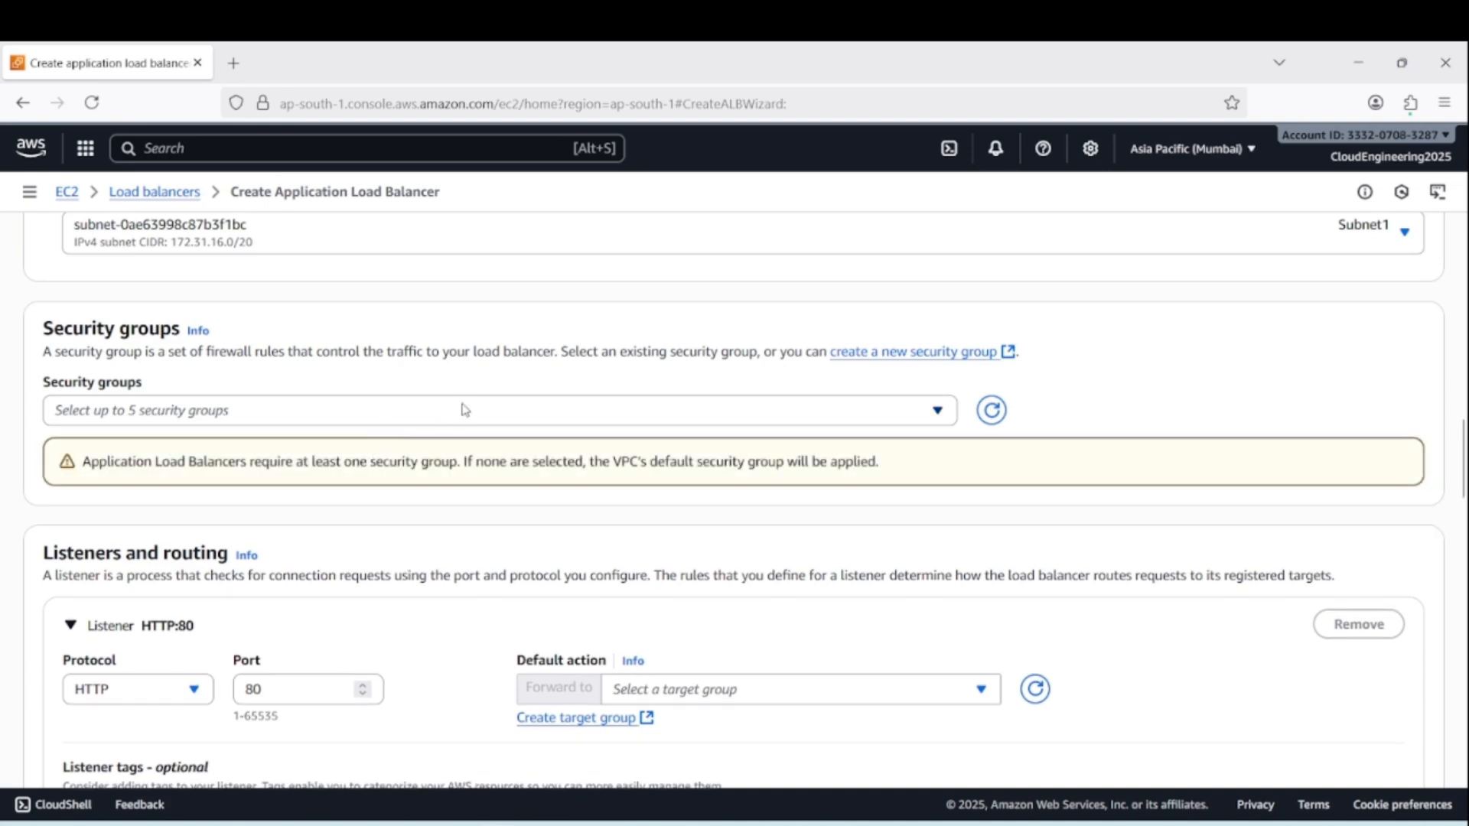
left_click(937, 411)
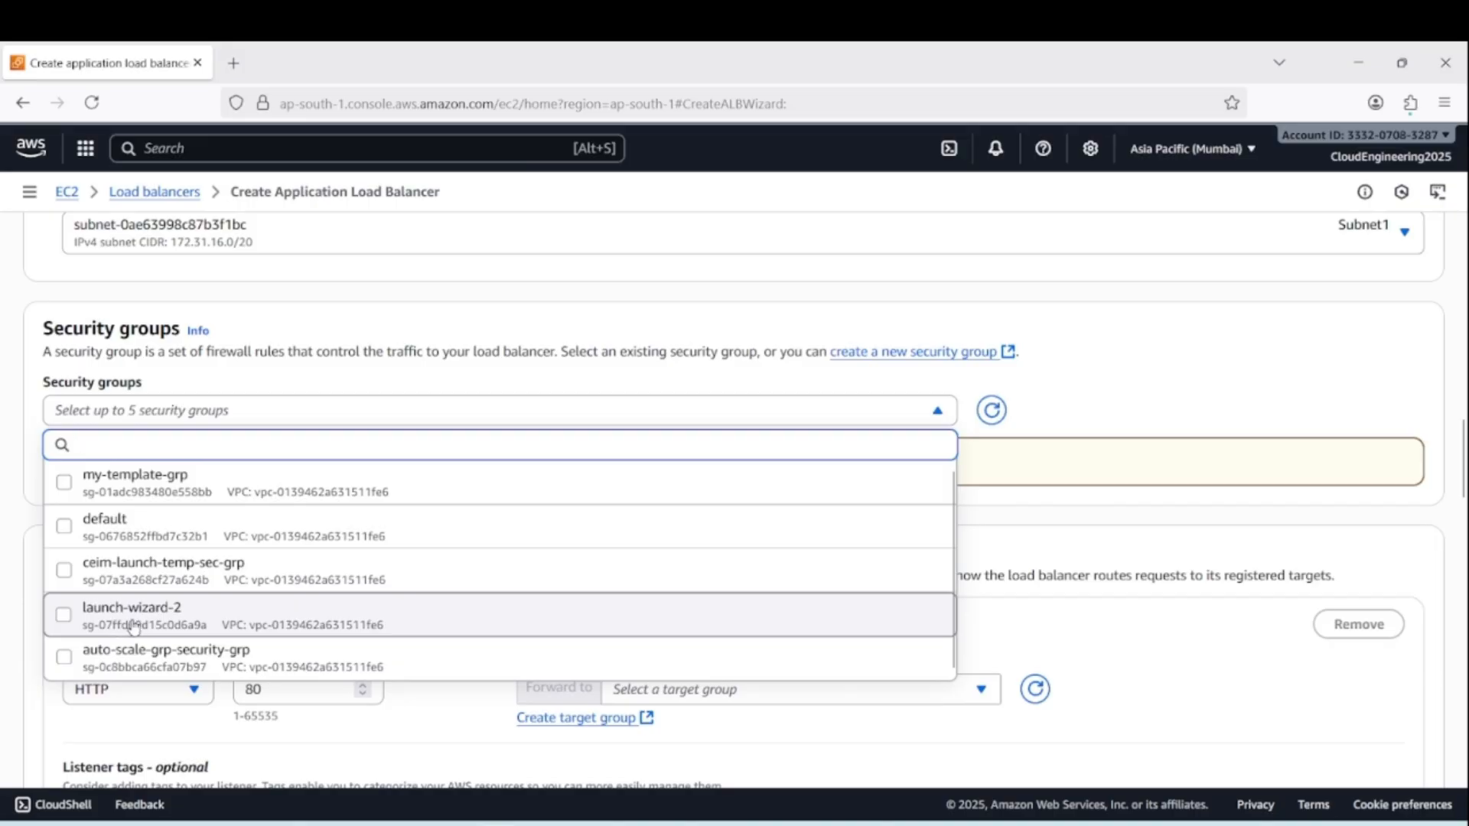
left_click(67, 620)
left_click(1087, 462)
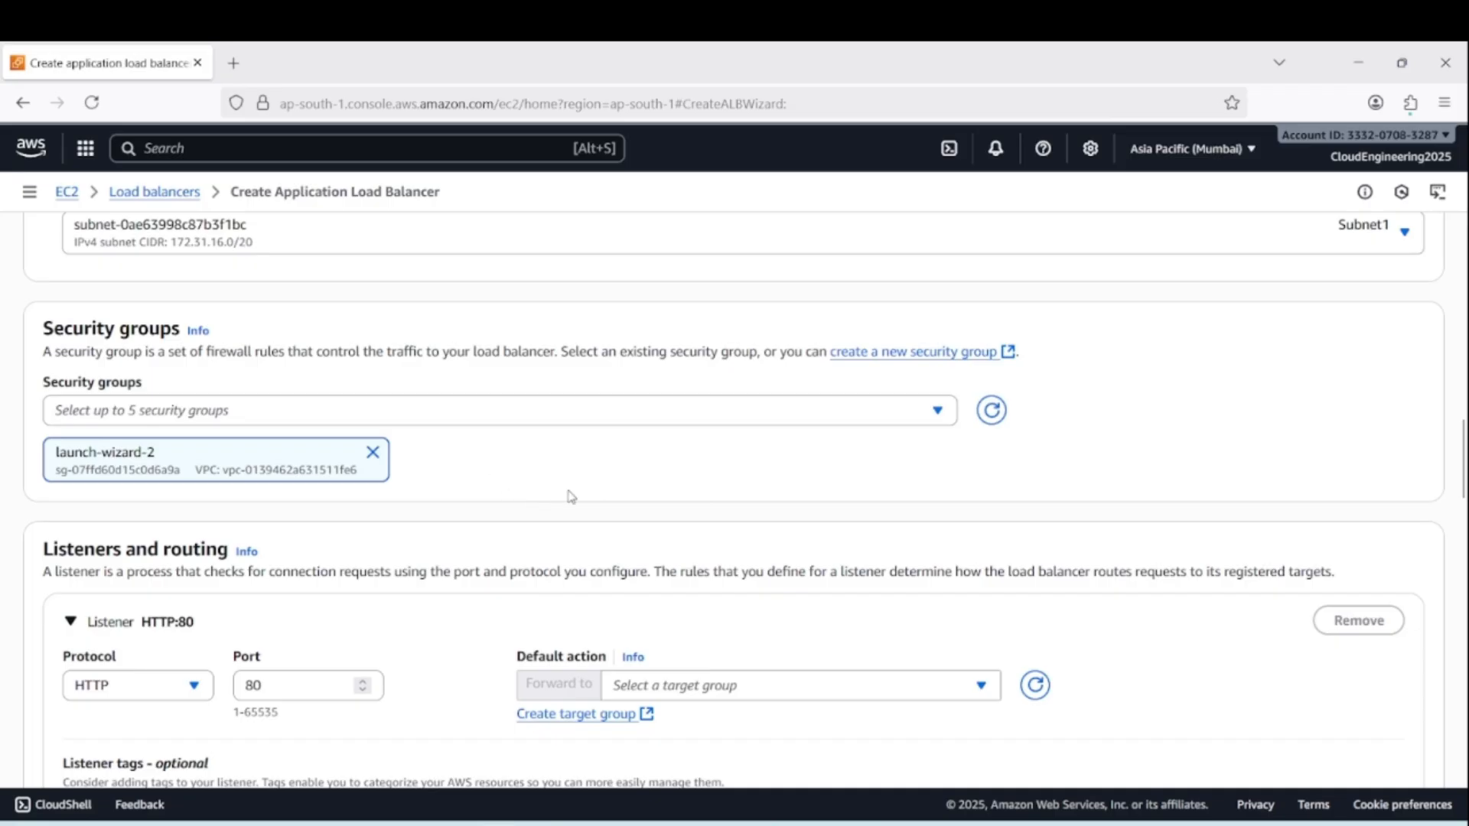
Start a new target group from the HTTP:80 listener, keep the Instances target type, and name it ceim-target-grp
scroll(585, 446, "down", 4)
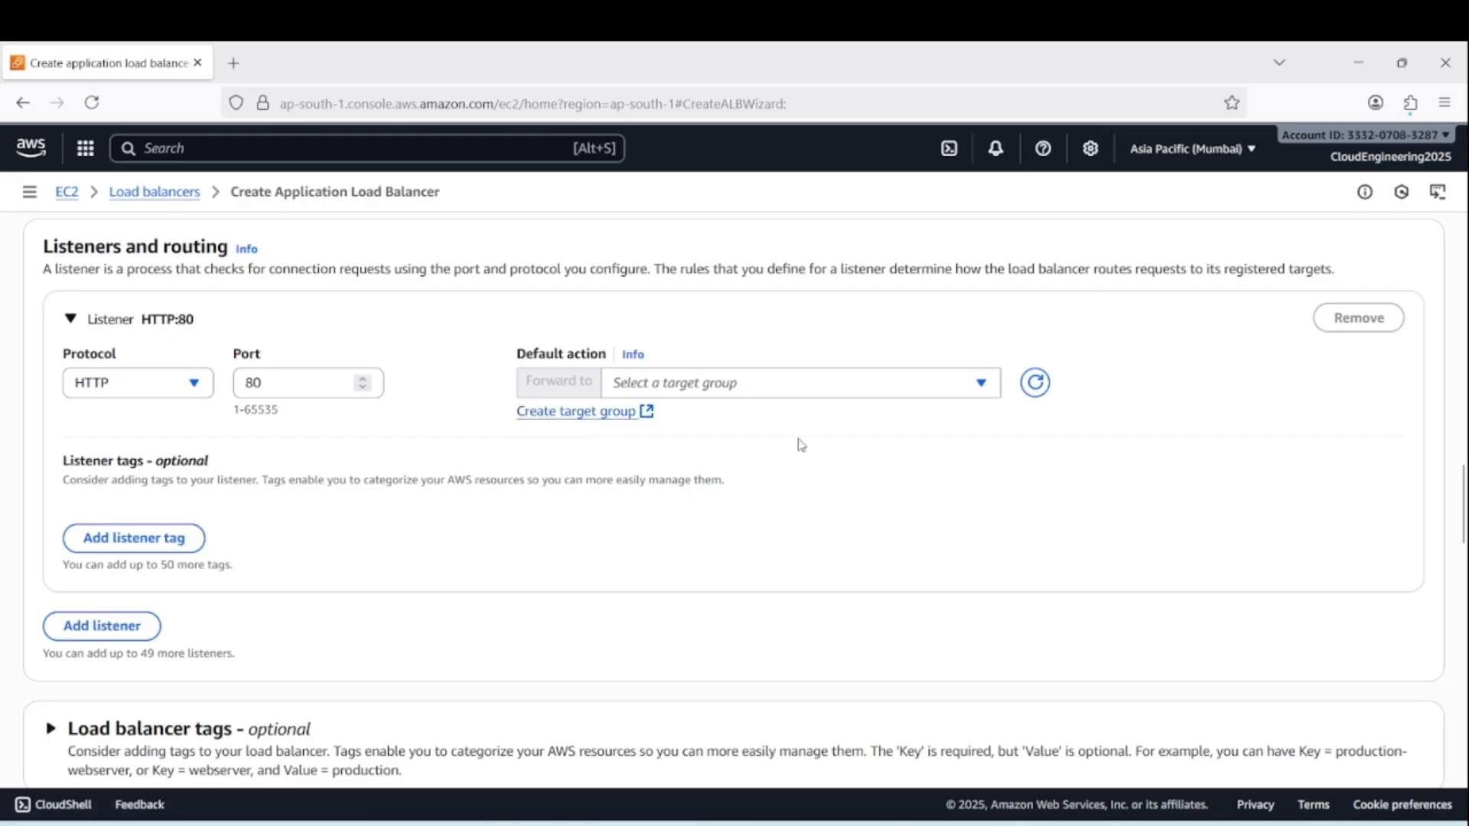
left_click(574, 412)
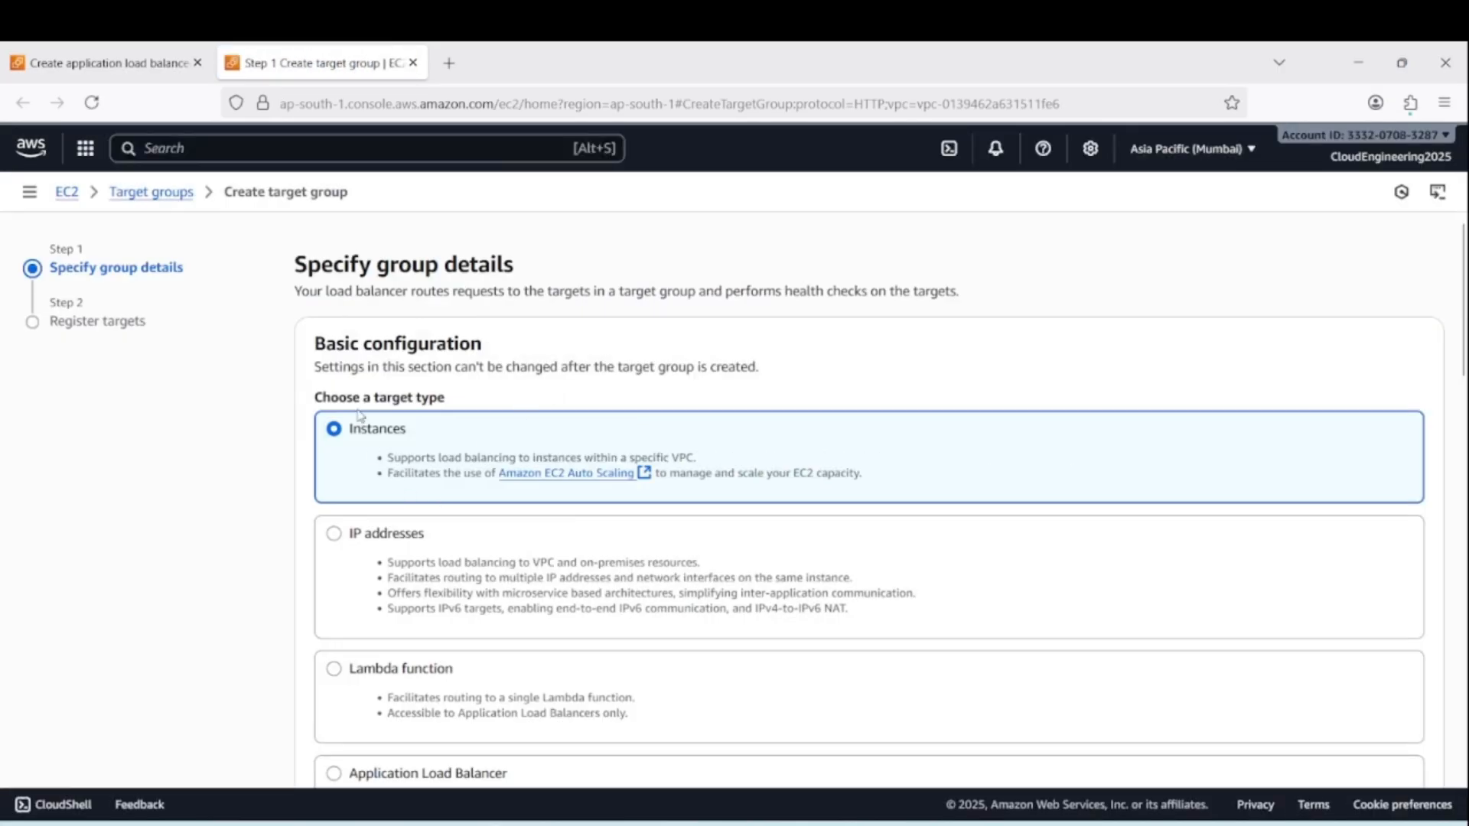
scroll(498, 502, "down", 8)
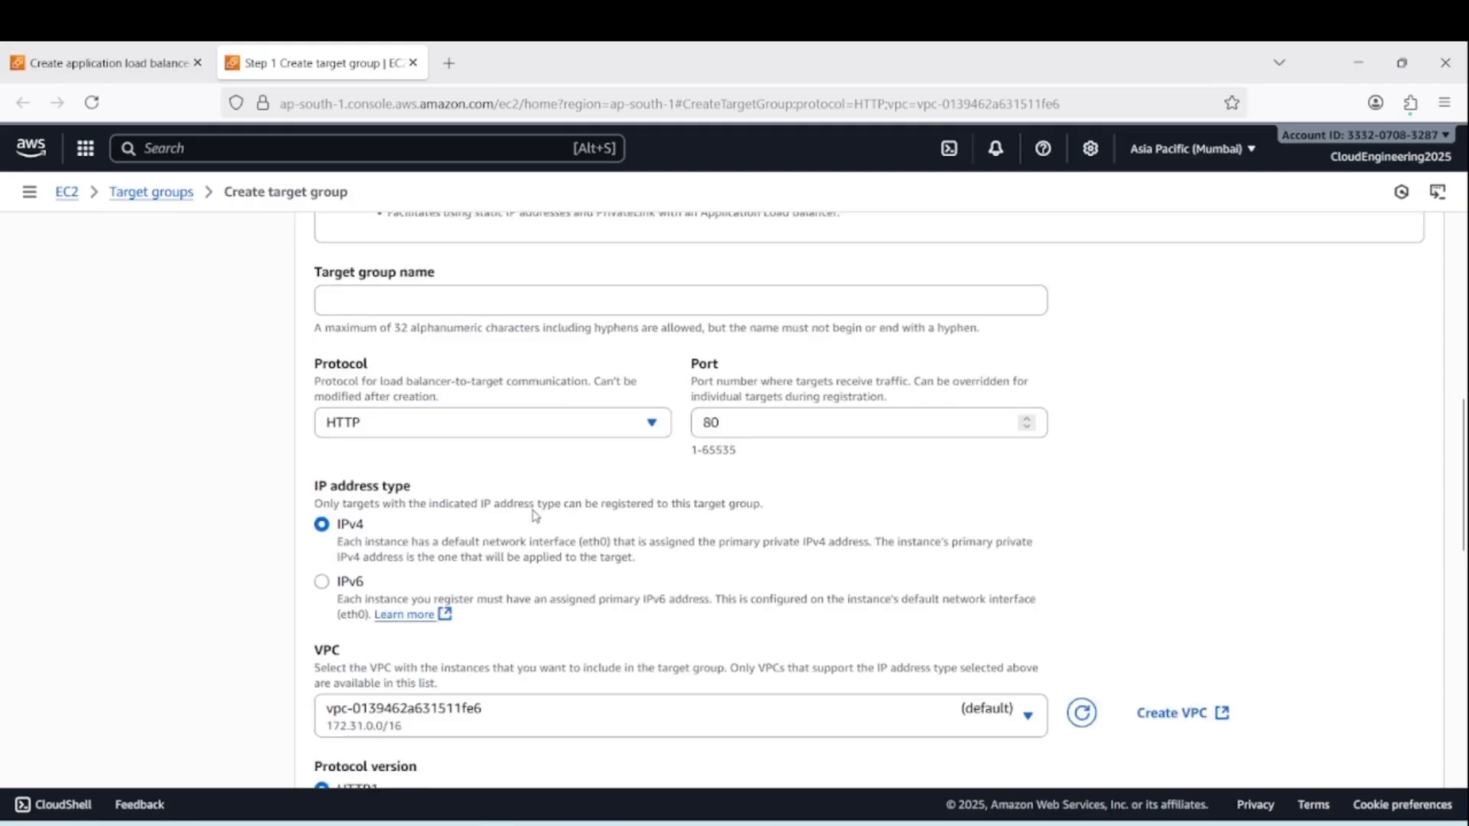
left_click(415, 306)
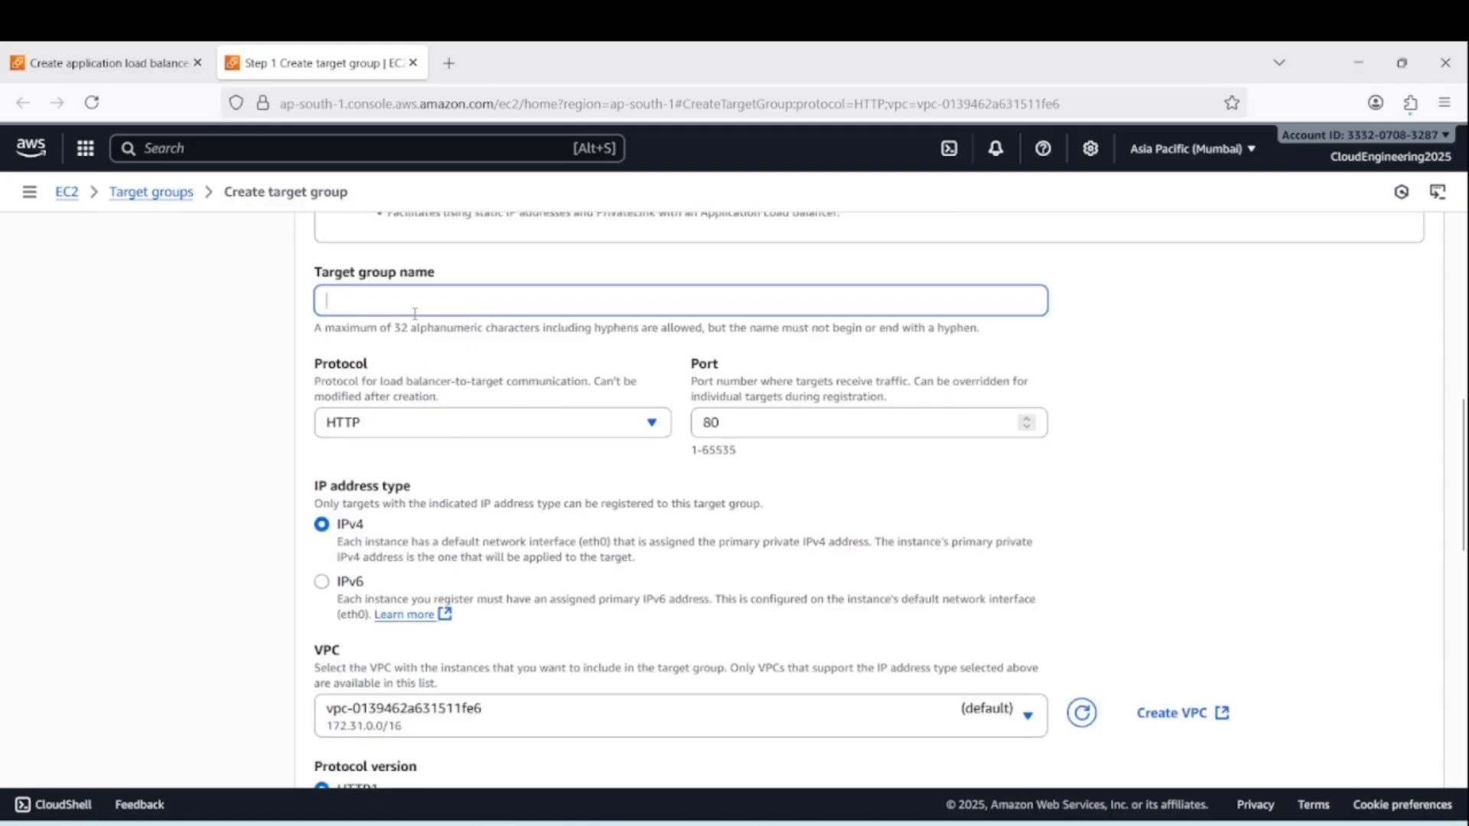
type("ceim-targ-grp")
Keep the default VPC, HTTP1 and health check settings, and create the target group without registering any instances
scroll(663, 474, "down", 4)
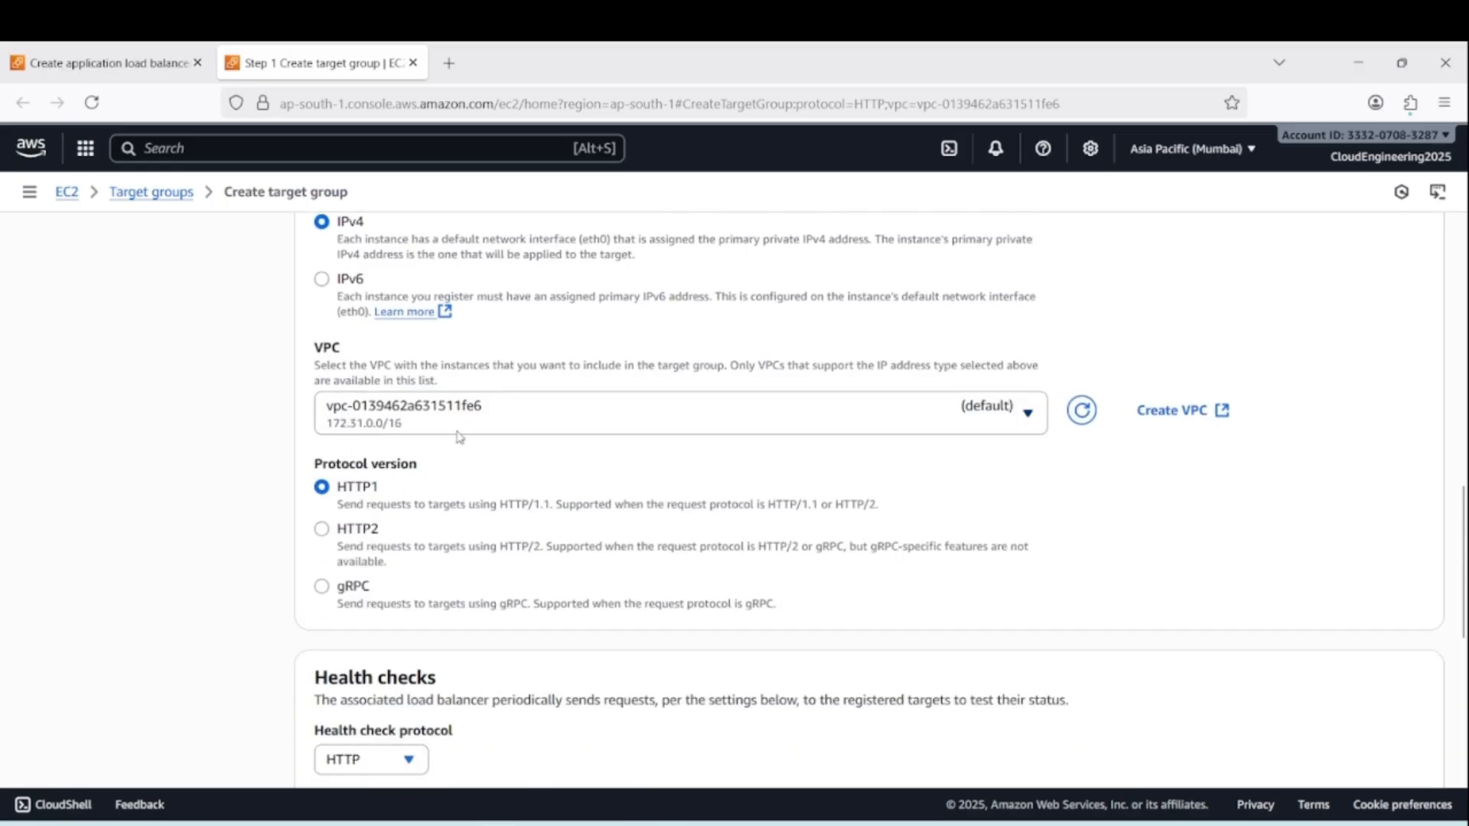
scroll(721, 498, "down", 6)
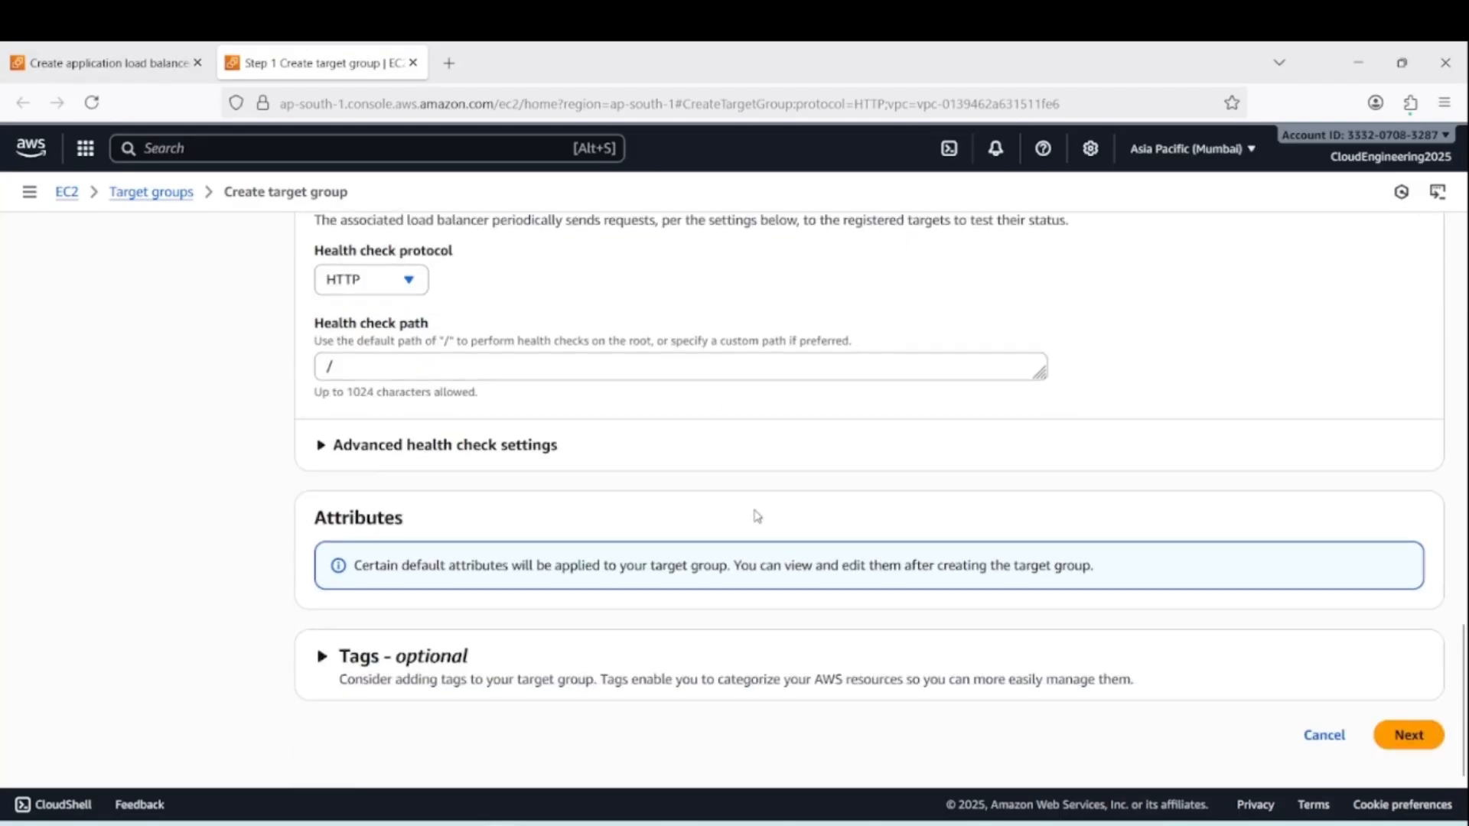
left_click(1411, 737)
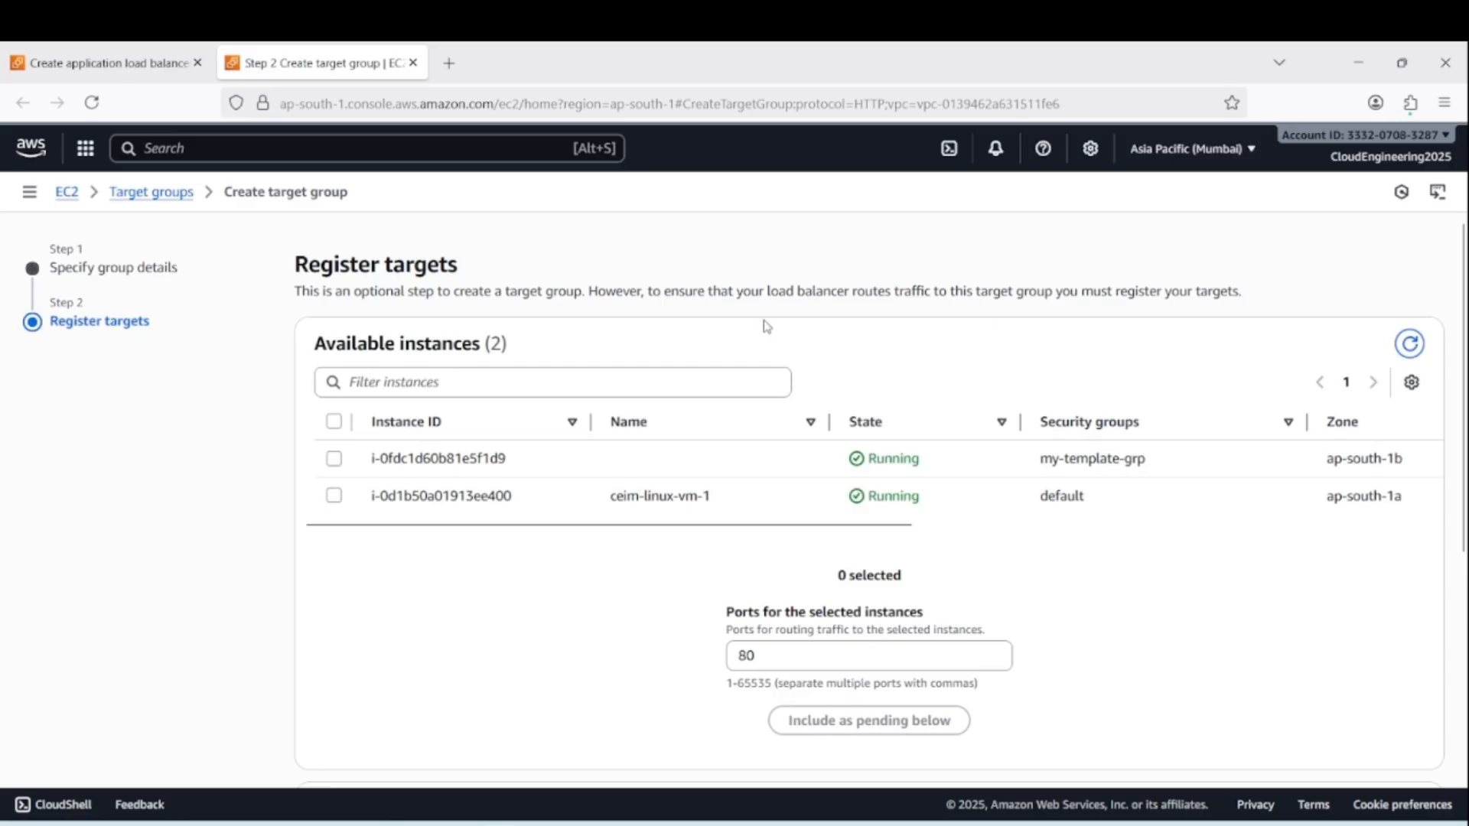
scroll(1181, 604, "down", 4)
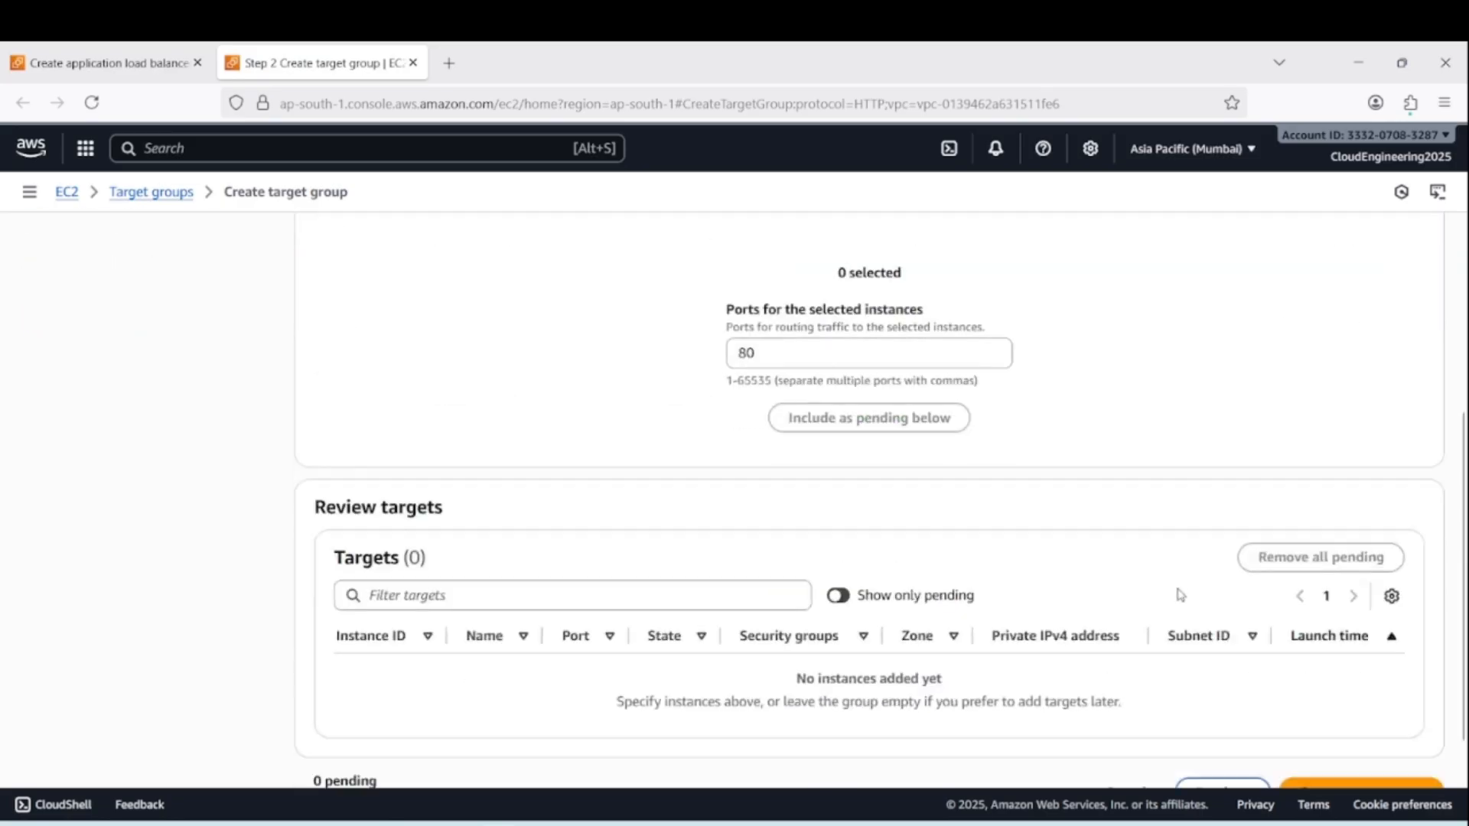
scroll(1094, 436, "down", 1)
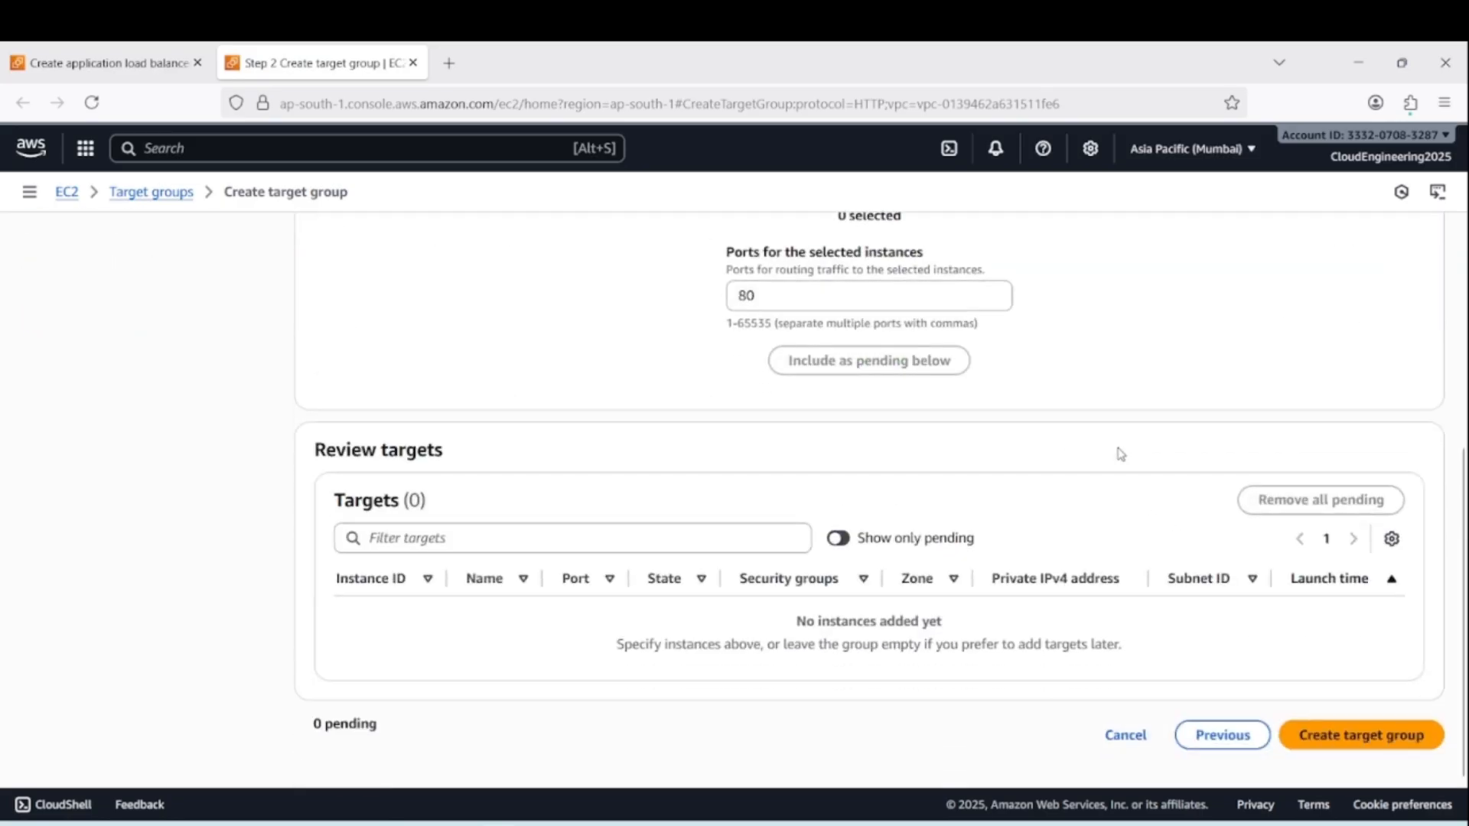
left_click(1330, 736)
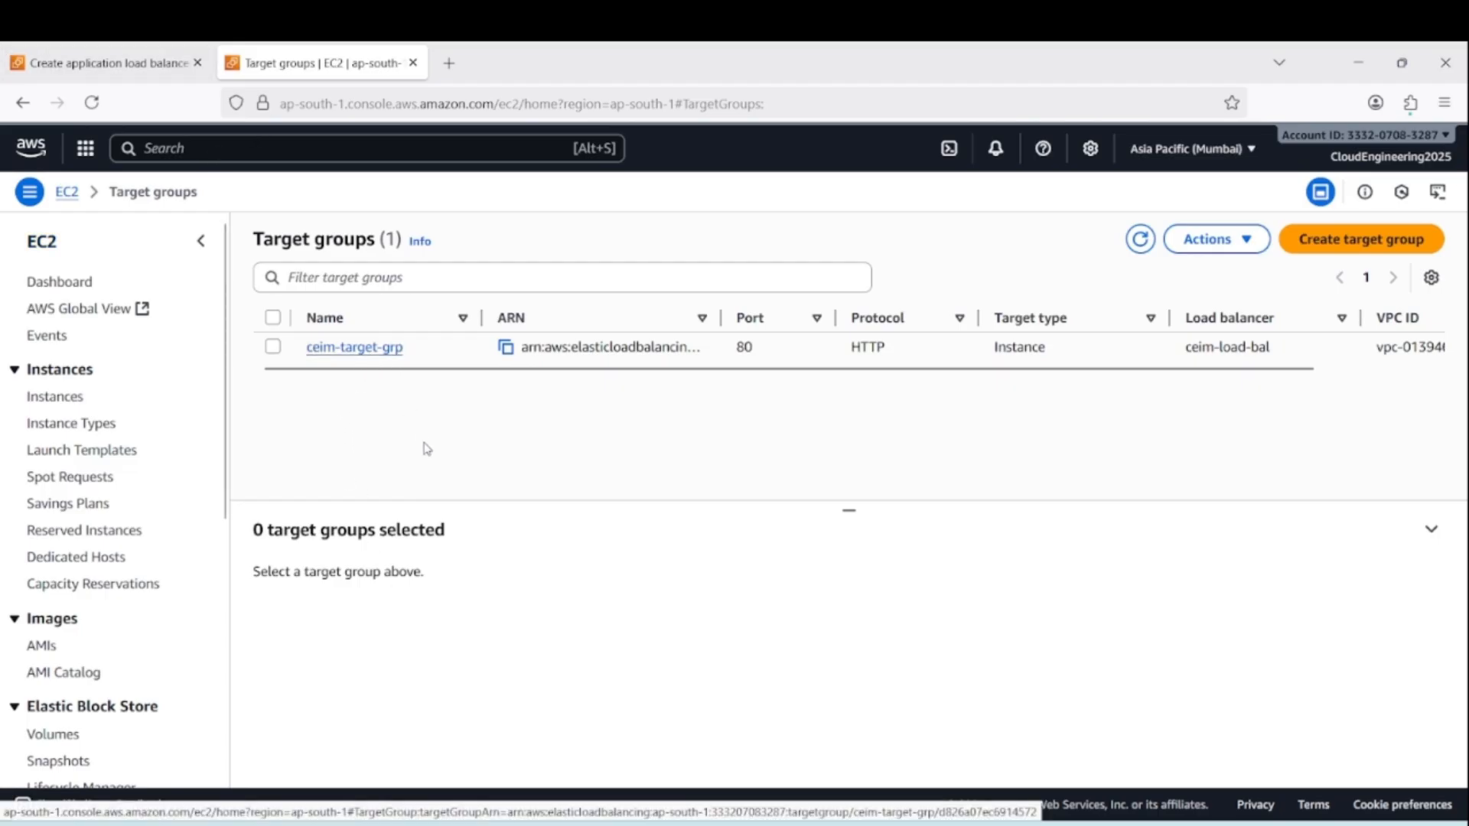
Return to the load balancer setup and try to set ceim-target-grp as the HTTP:80 listener's forwarding target
left_click(123, 65)
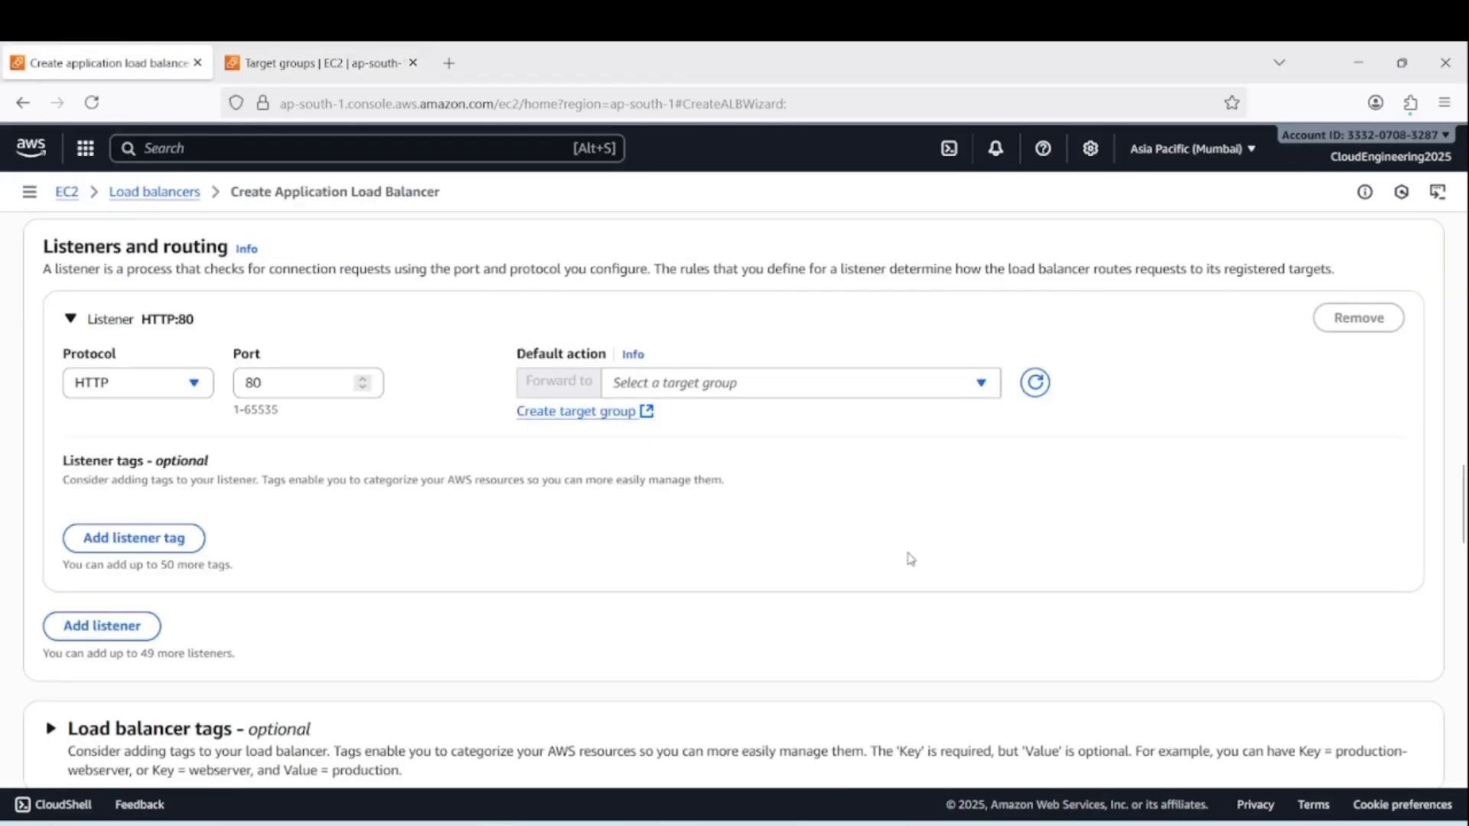
left_click(791, 385)
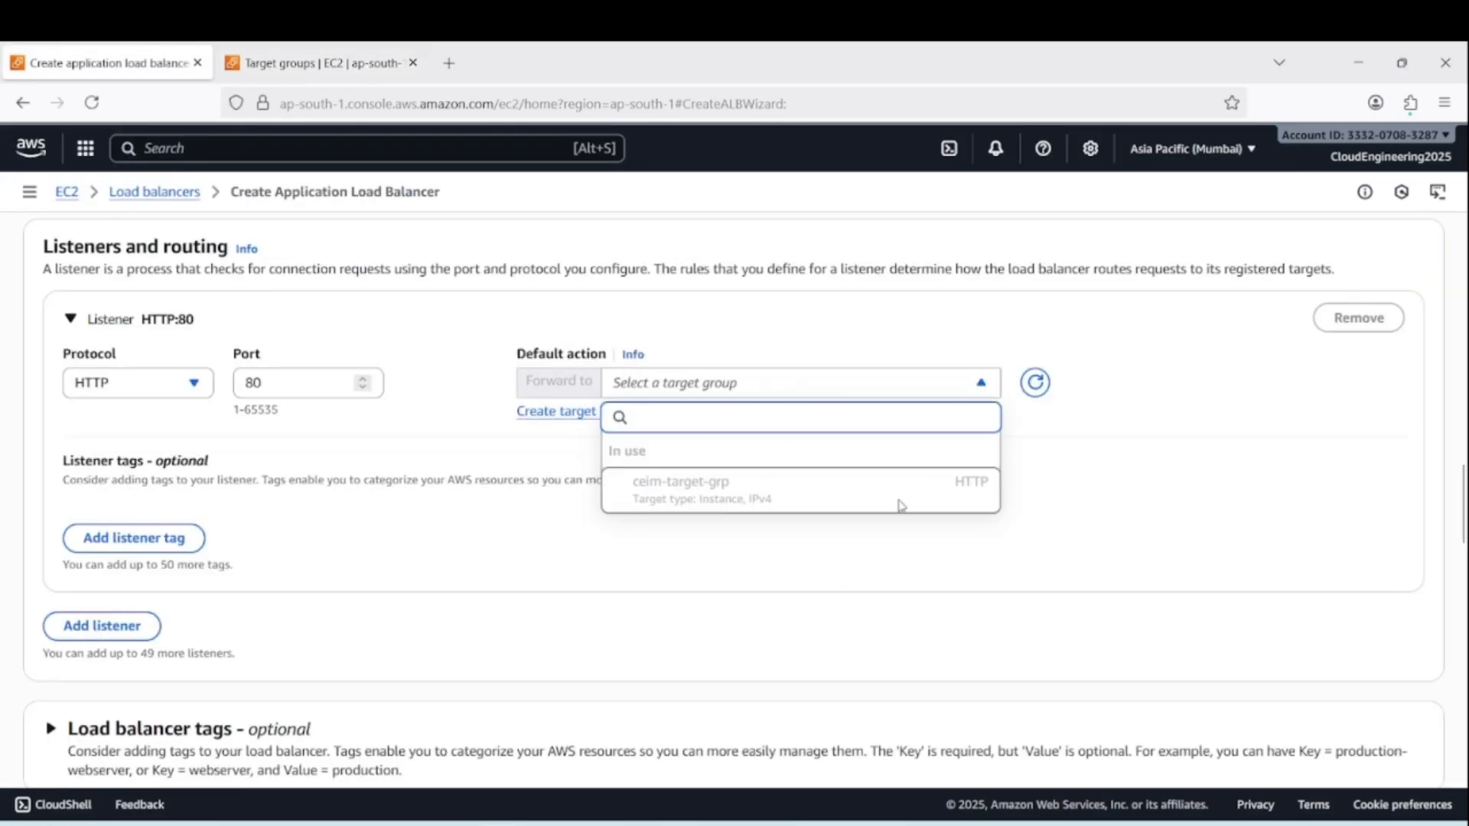
left_click(1191, 485)
left_click(918, 393)
left_click(1133, 495)
Review the remaining load balancer setup, return to the load balancers list, and examine the listeners and rules of ceim-load-bal
scroll(704, 541, "down", 10)
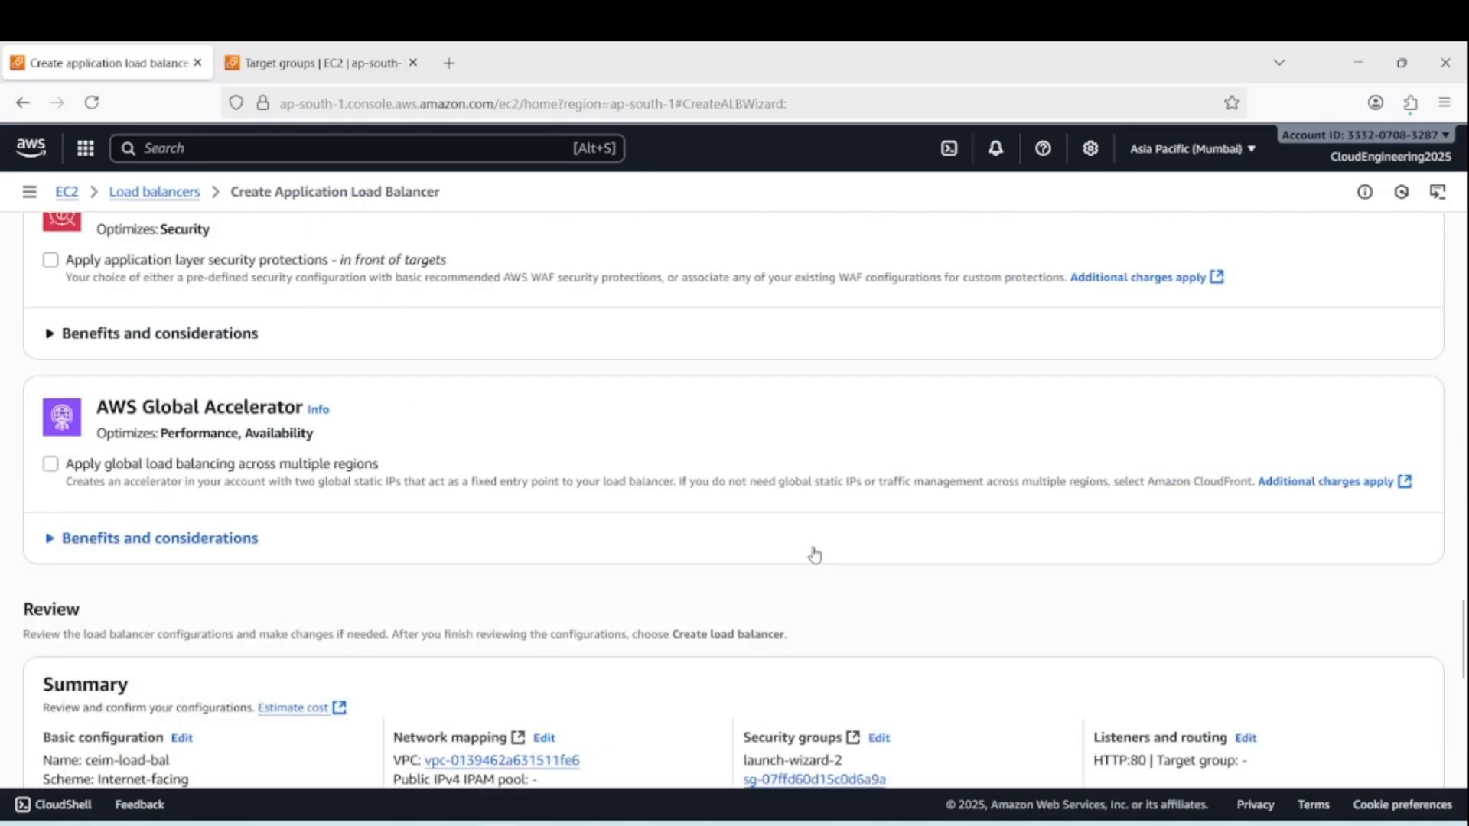
scroll(813, 555, "down", 8)
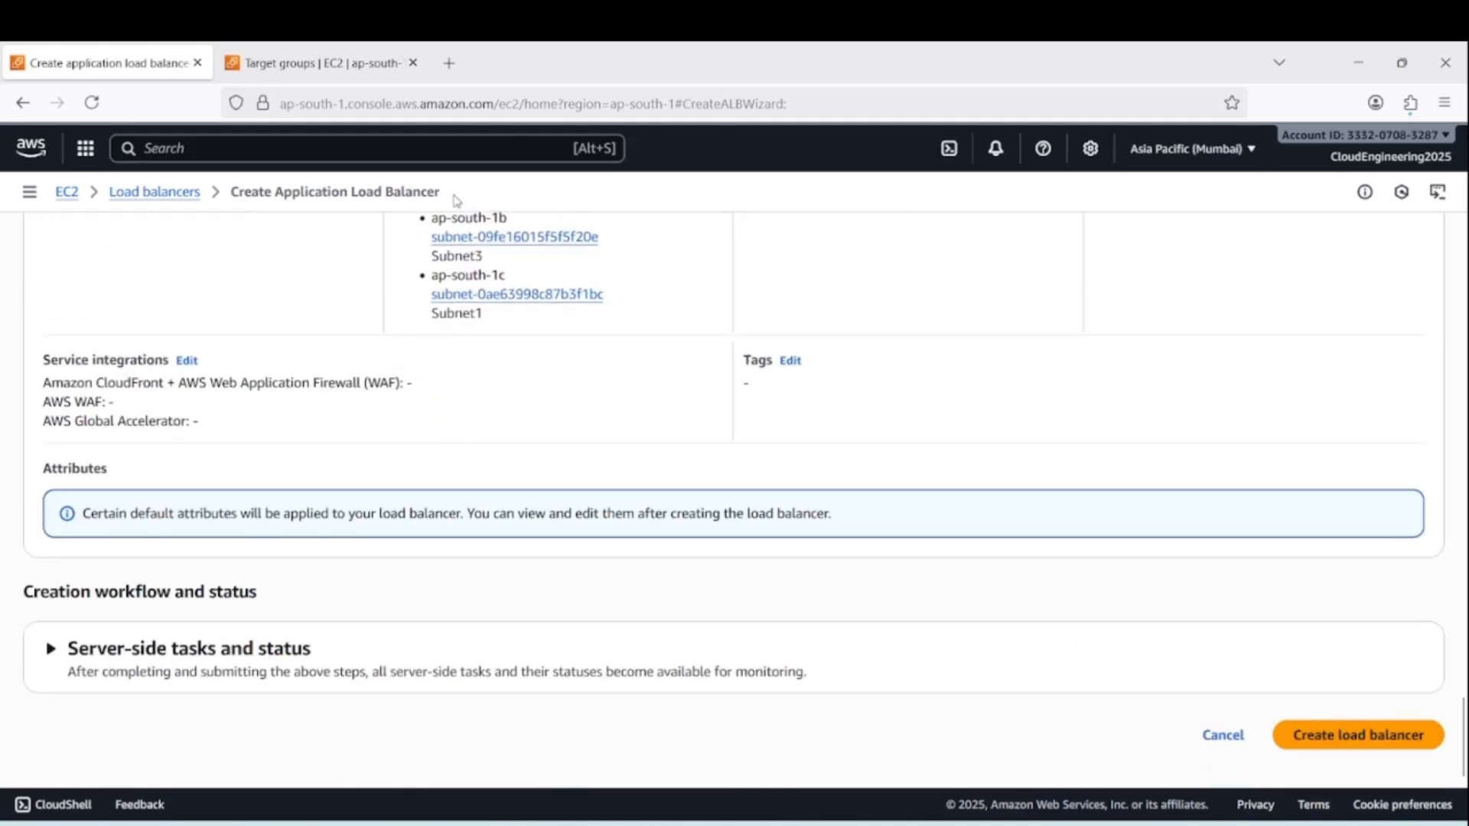
left_click(156, 192)
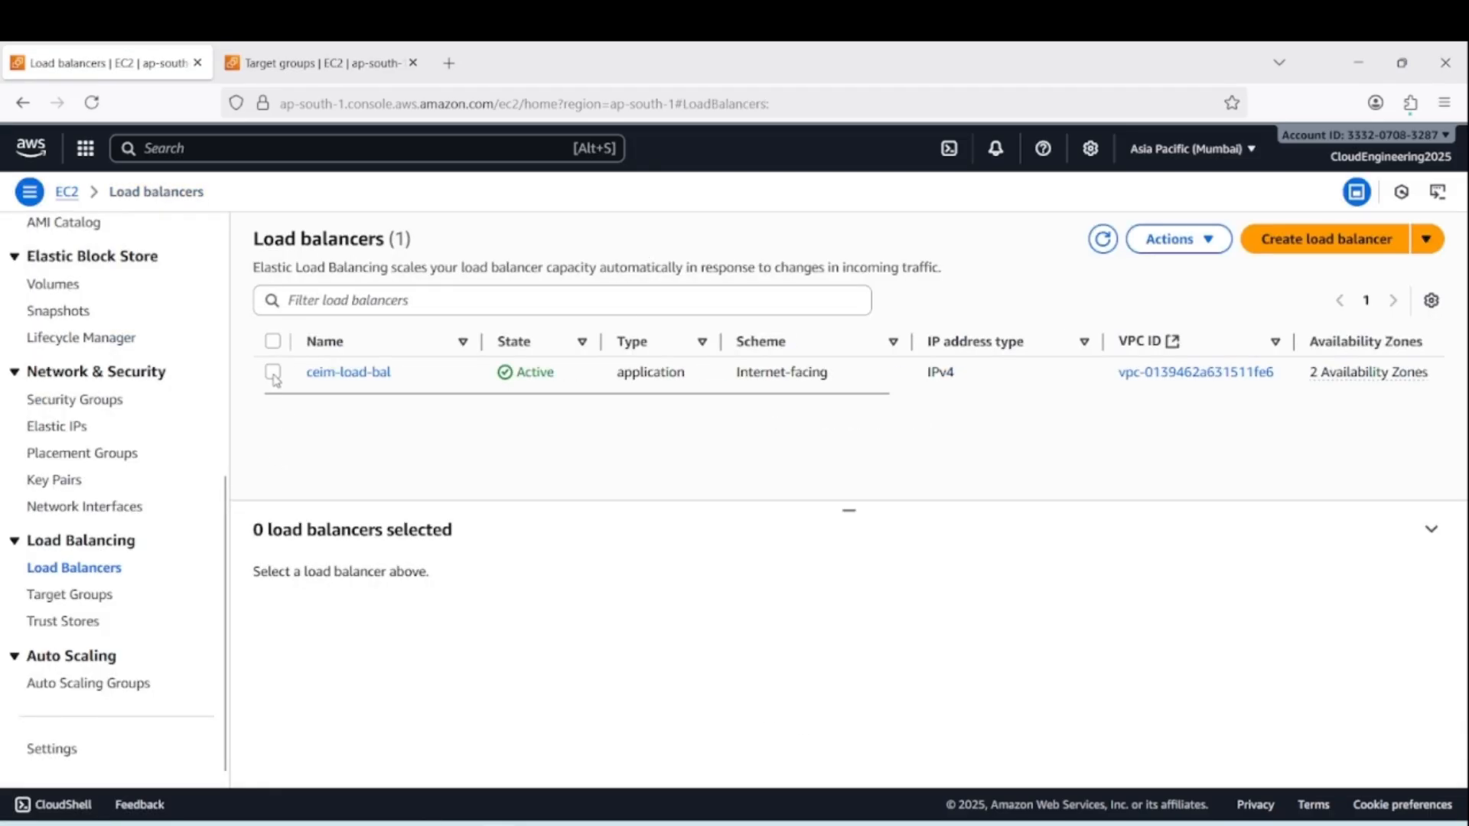
left_click(273, 372)
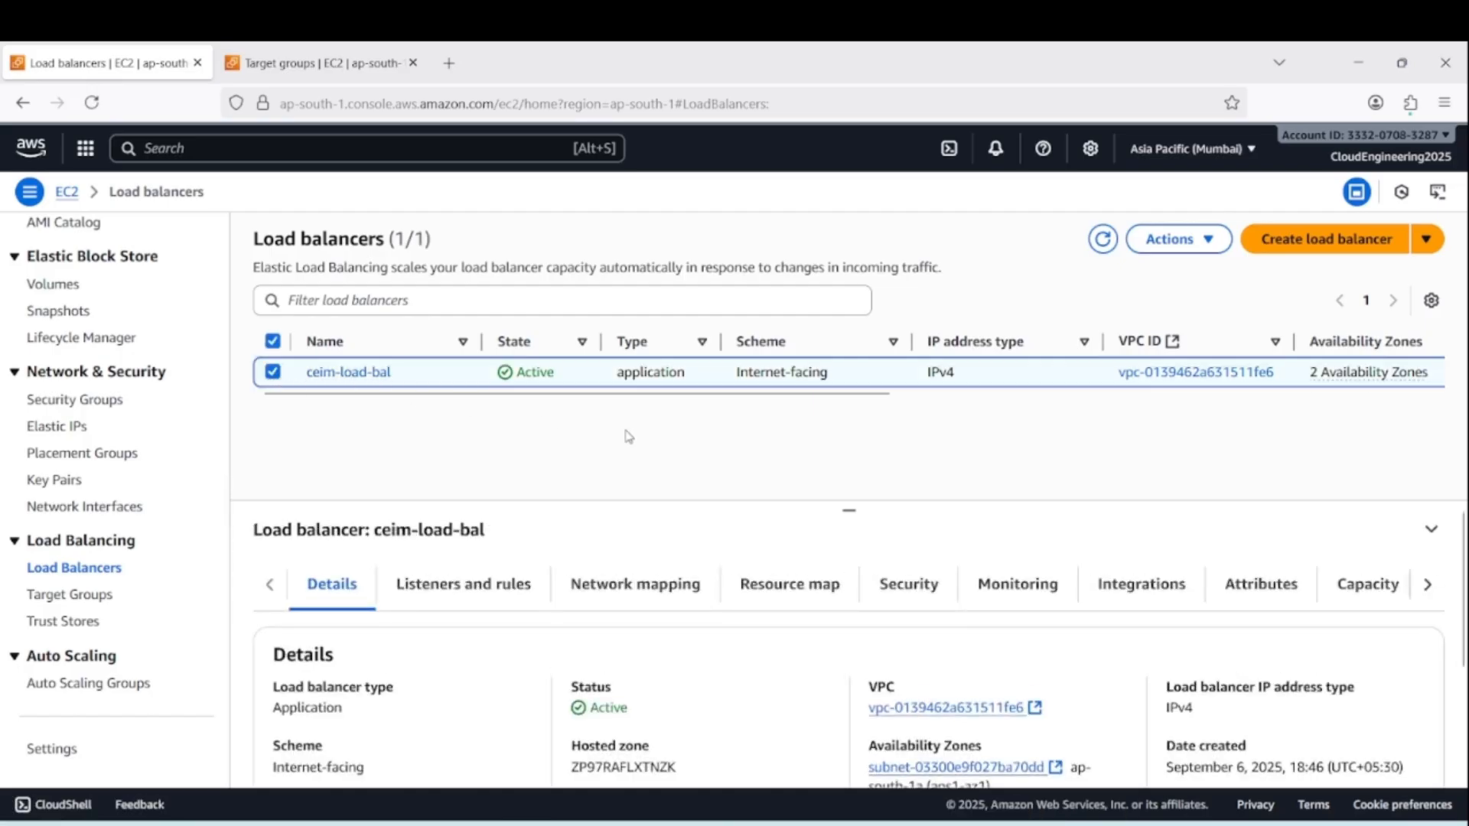
left_click(476, 595)
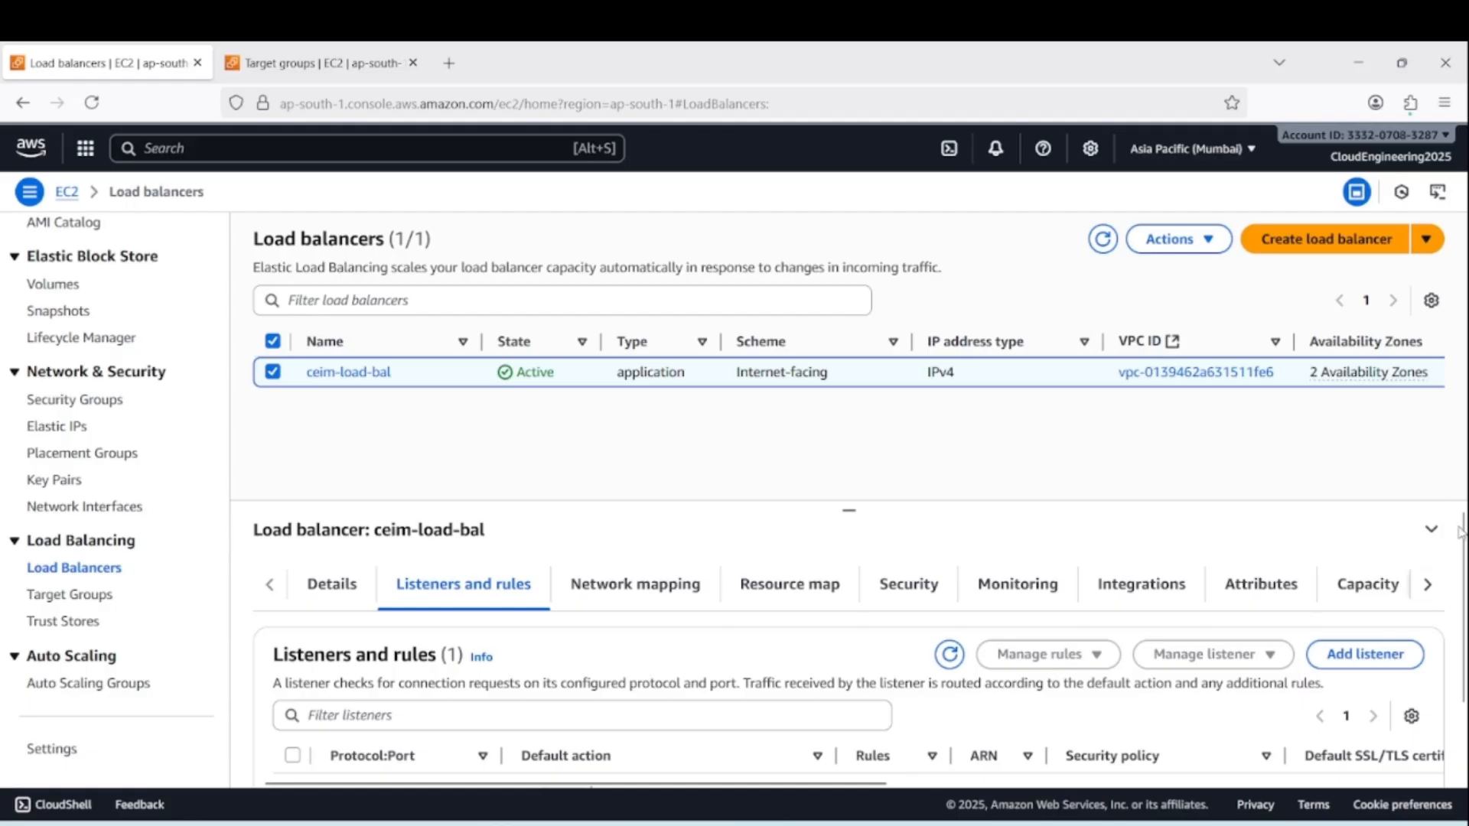
scroll(1191, 523, "down", 2)
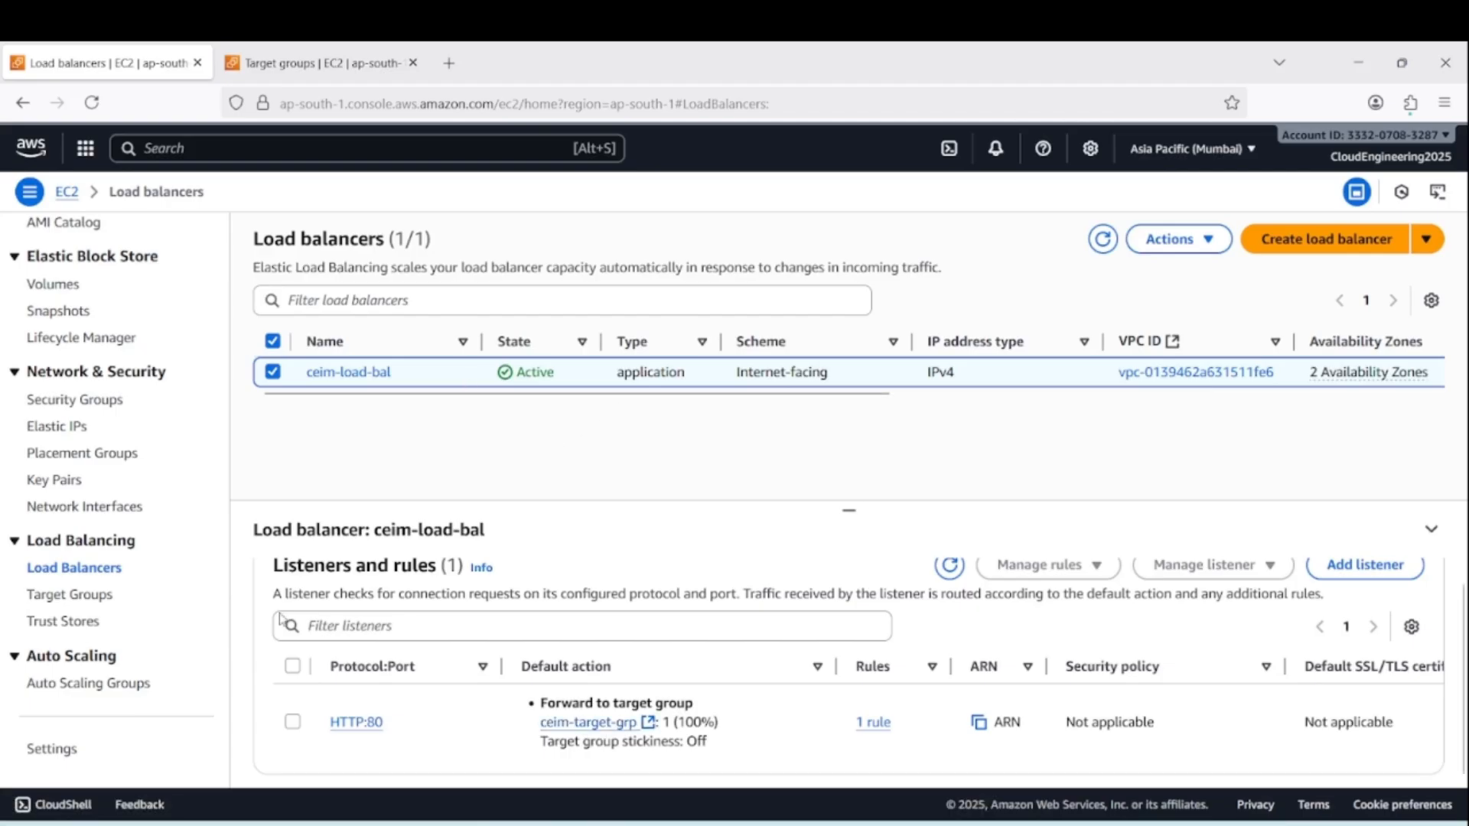
Start creating a new Auto Scaling group and name it ceim-auto-sgrp
left_click(102, 689)
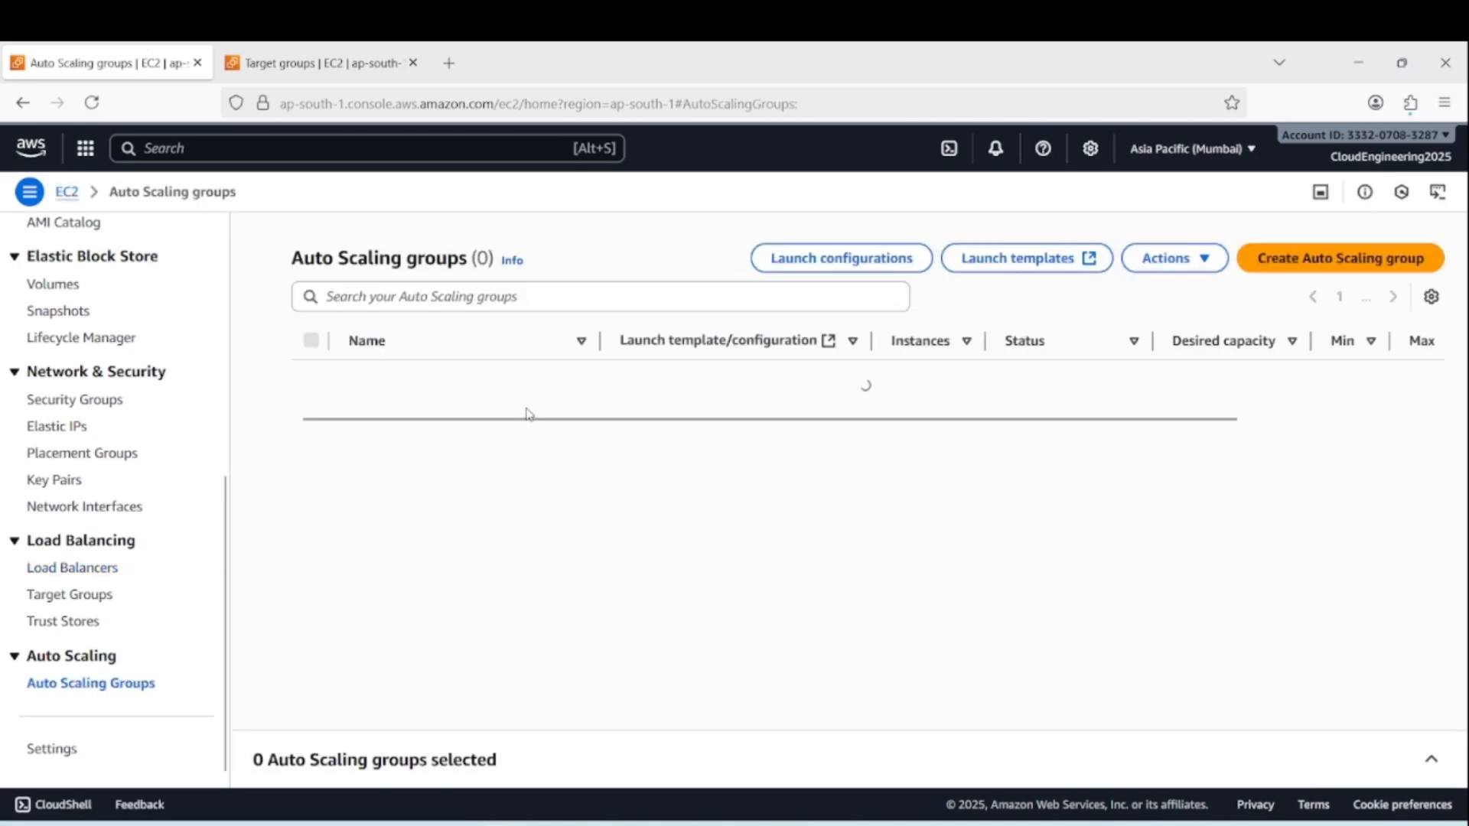
left_click(1308, 260)
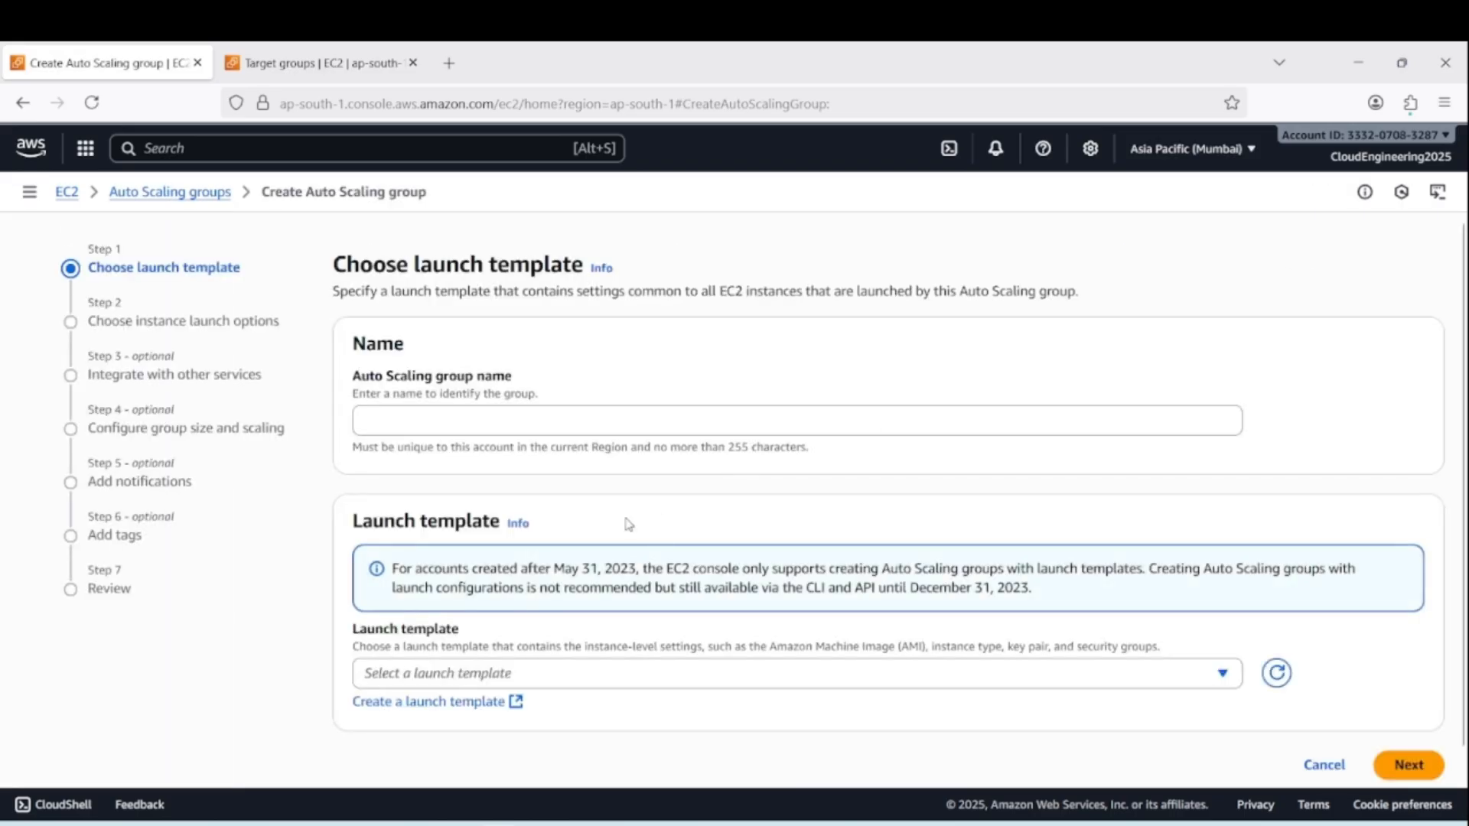
left_click(476, 416)
type("cei")
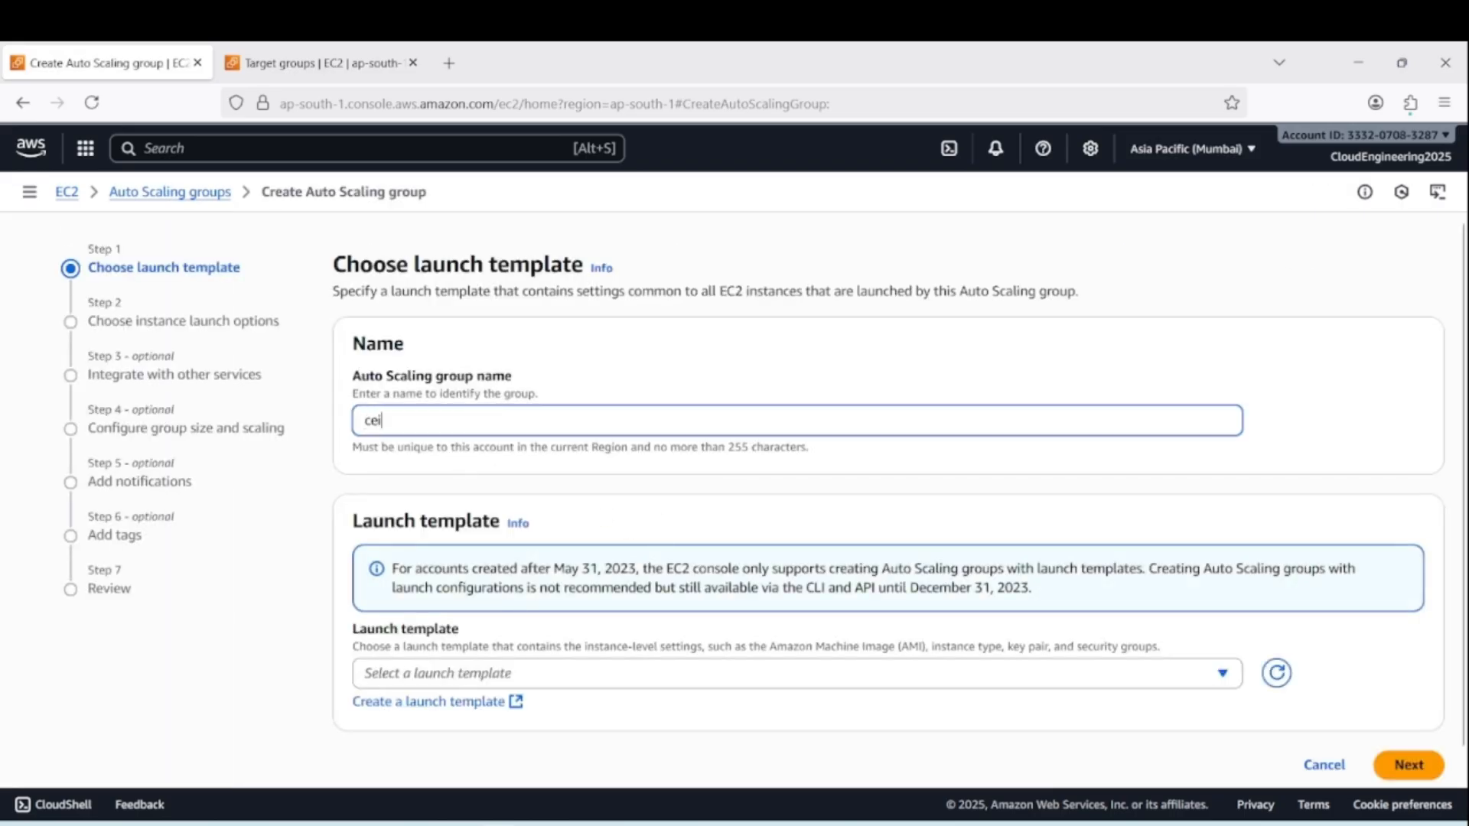
type("m-au")
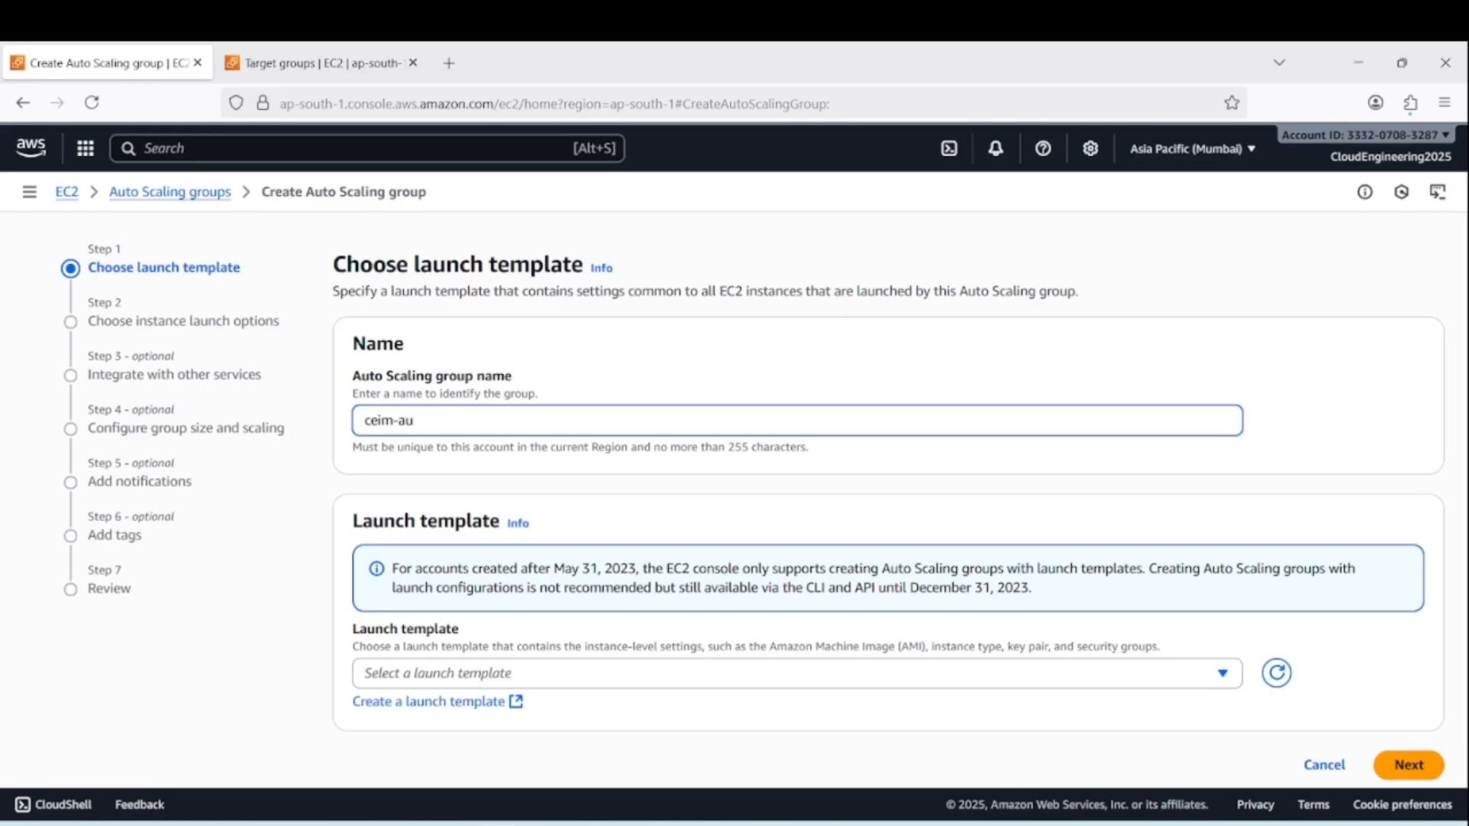
type("to-sgrp")
scroll(686, 557, "down", 1)
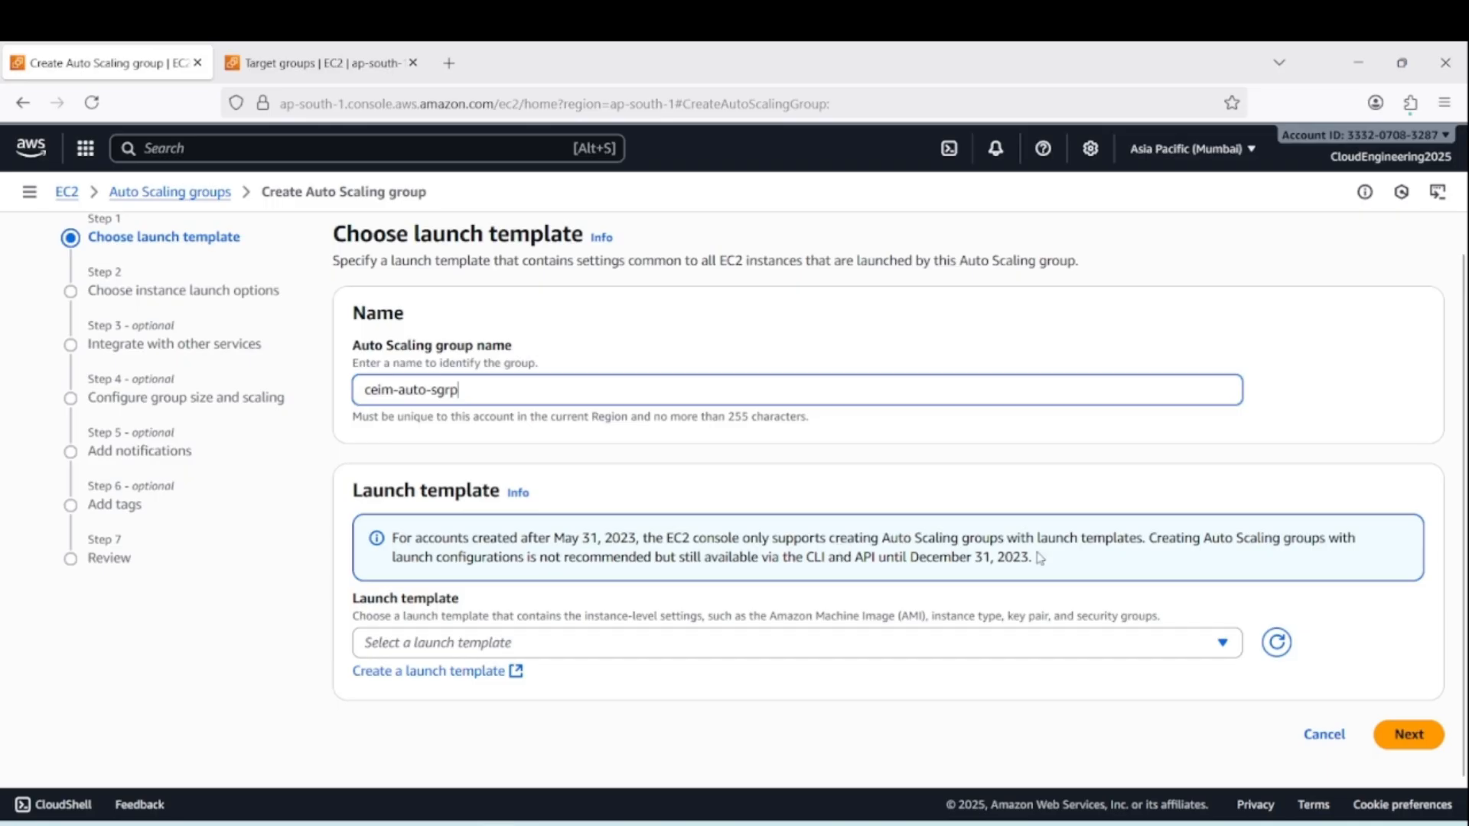
left_click_drag(1036, 540, 1150, 538)
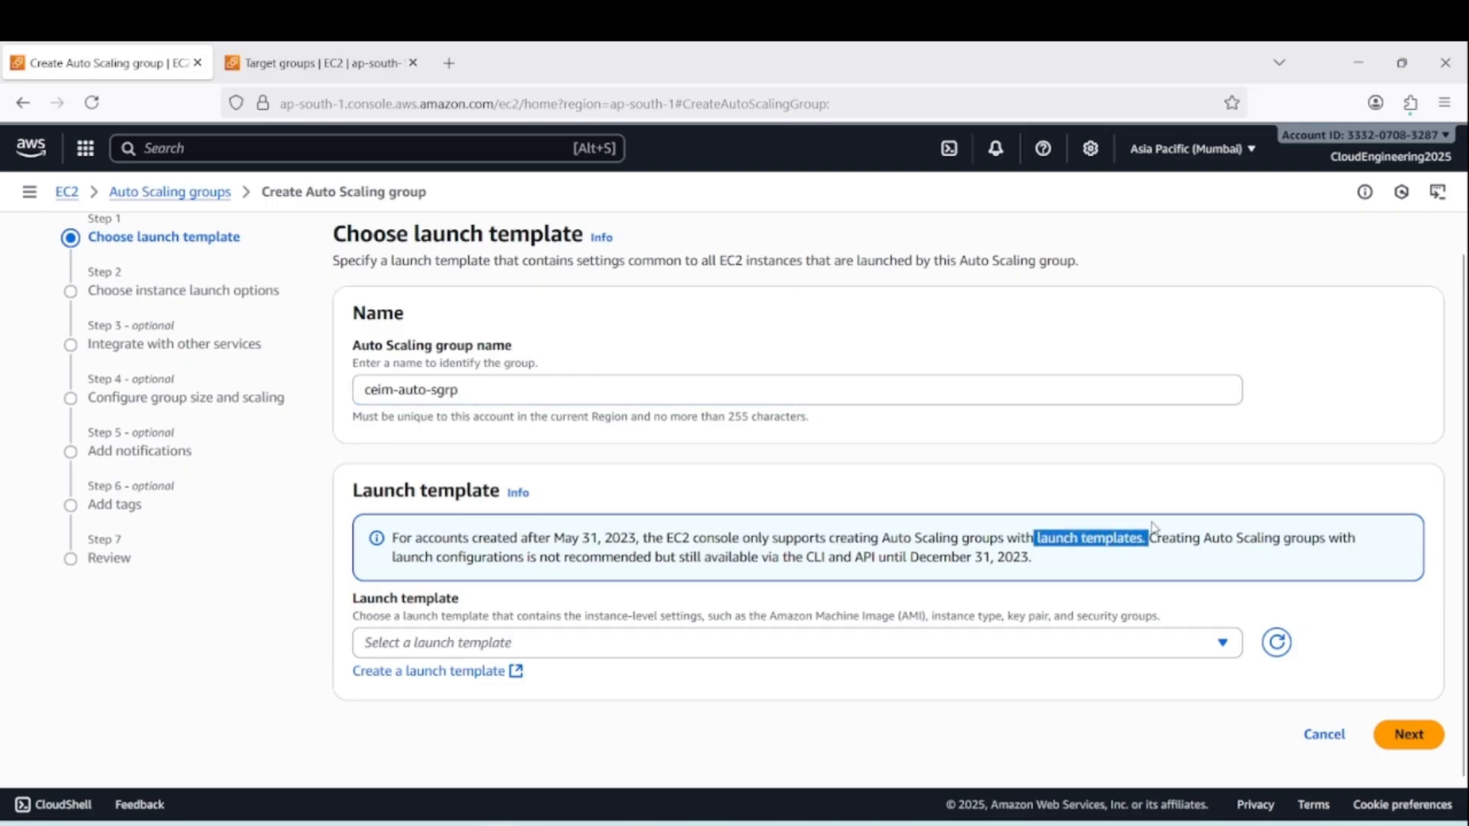
left_click(1173, 554)
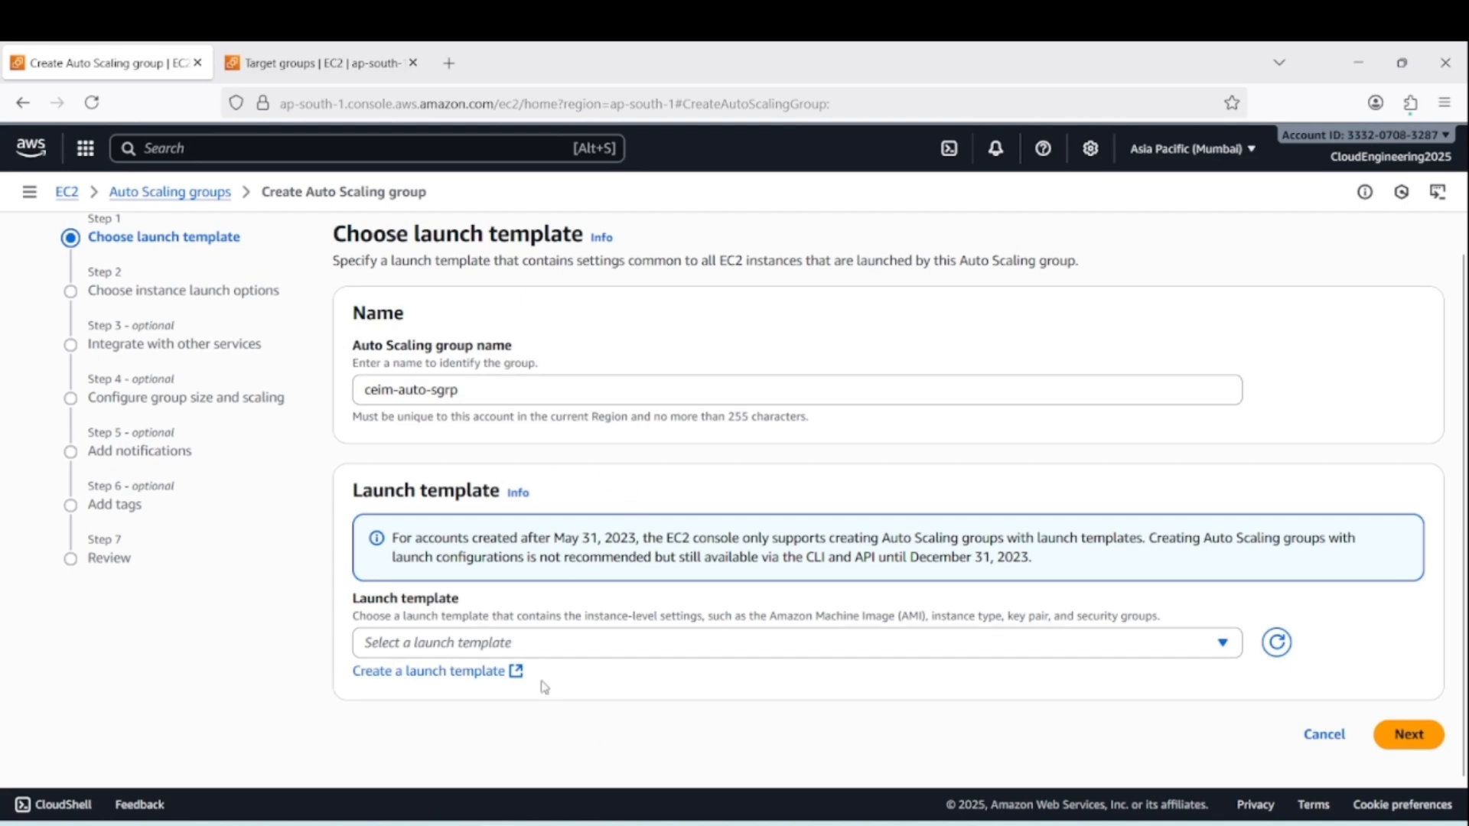
Start a new launch template from the Auto Scaling group setup, using ceim-launch-template as its name and version description
left_click(418, 674)
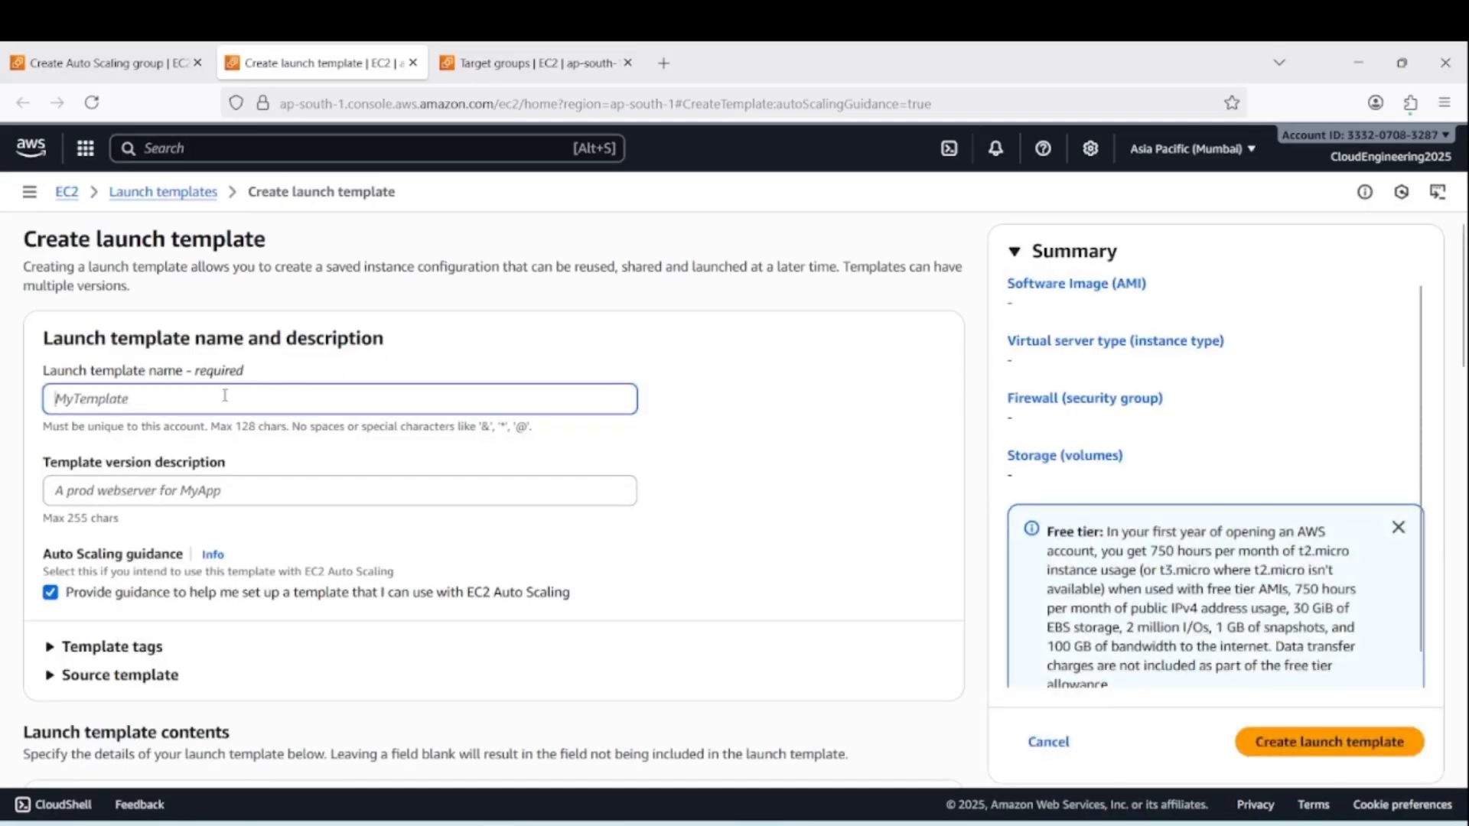
type("ceim-")
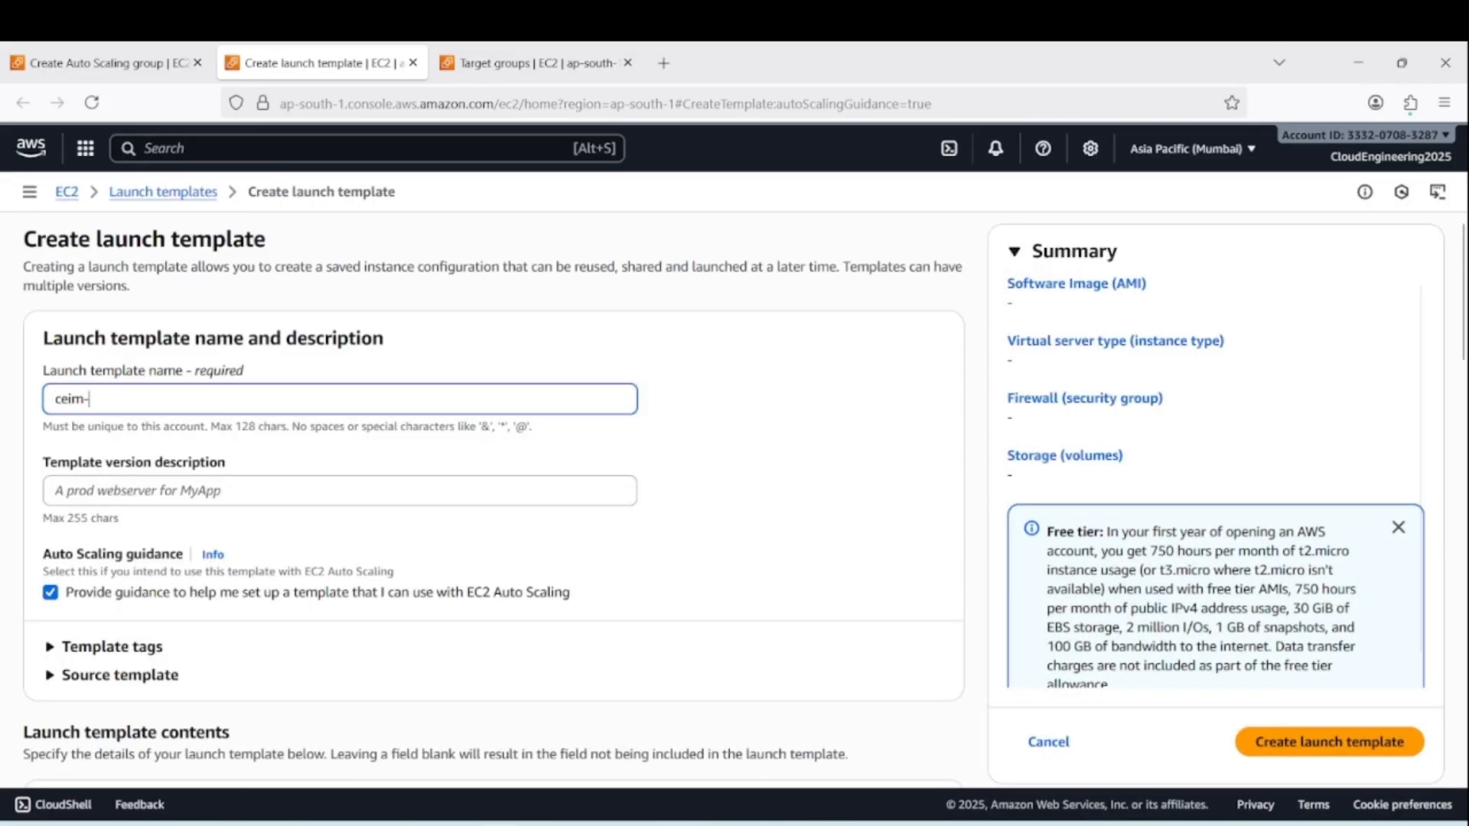
type("launch-template")
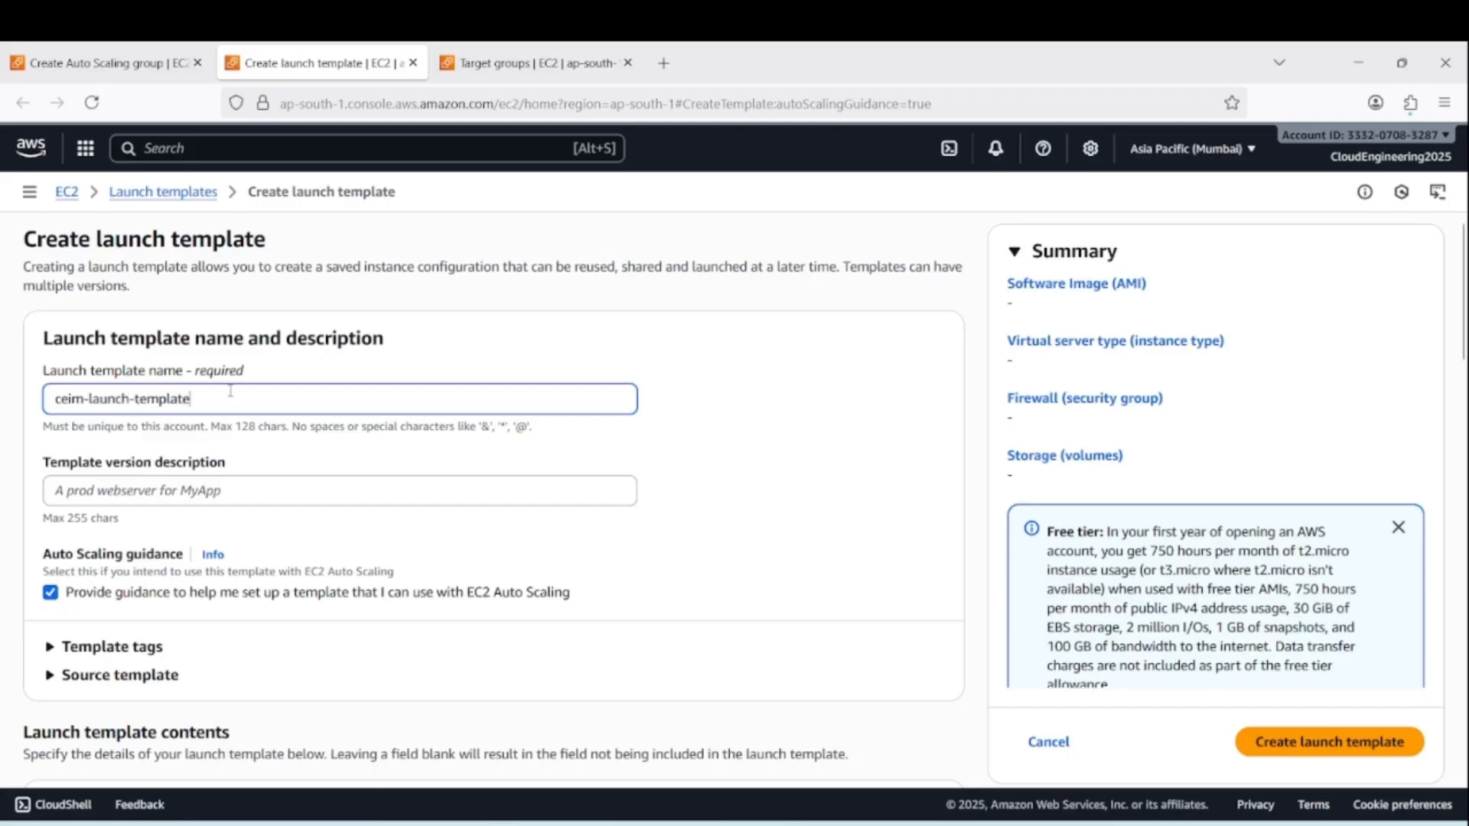
key("ctrl+a")
key("ctrl+c")
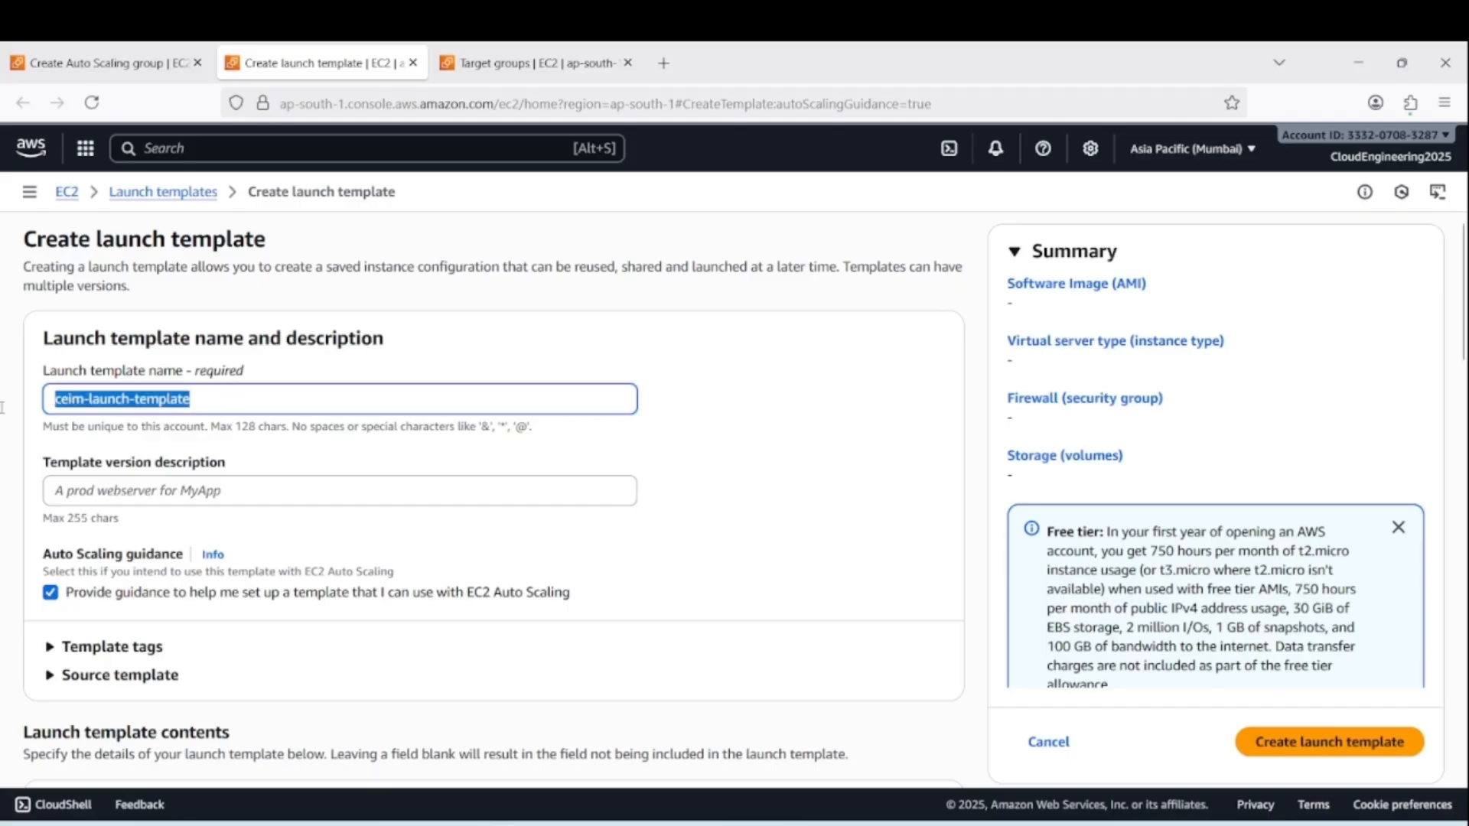
left_click(296, 484)
key("ctrl+v")
Choose the self-owned image ceim-vm-image as the launch template's AMI
scroll(352, 501, "down", 5)
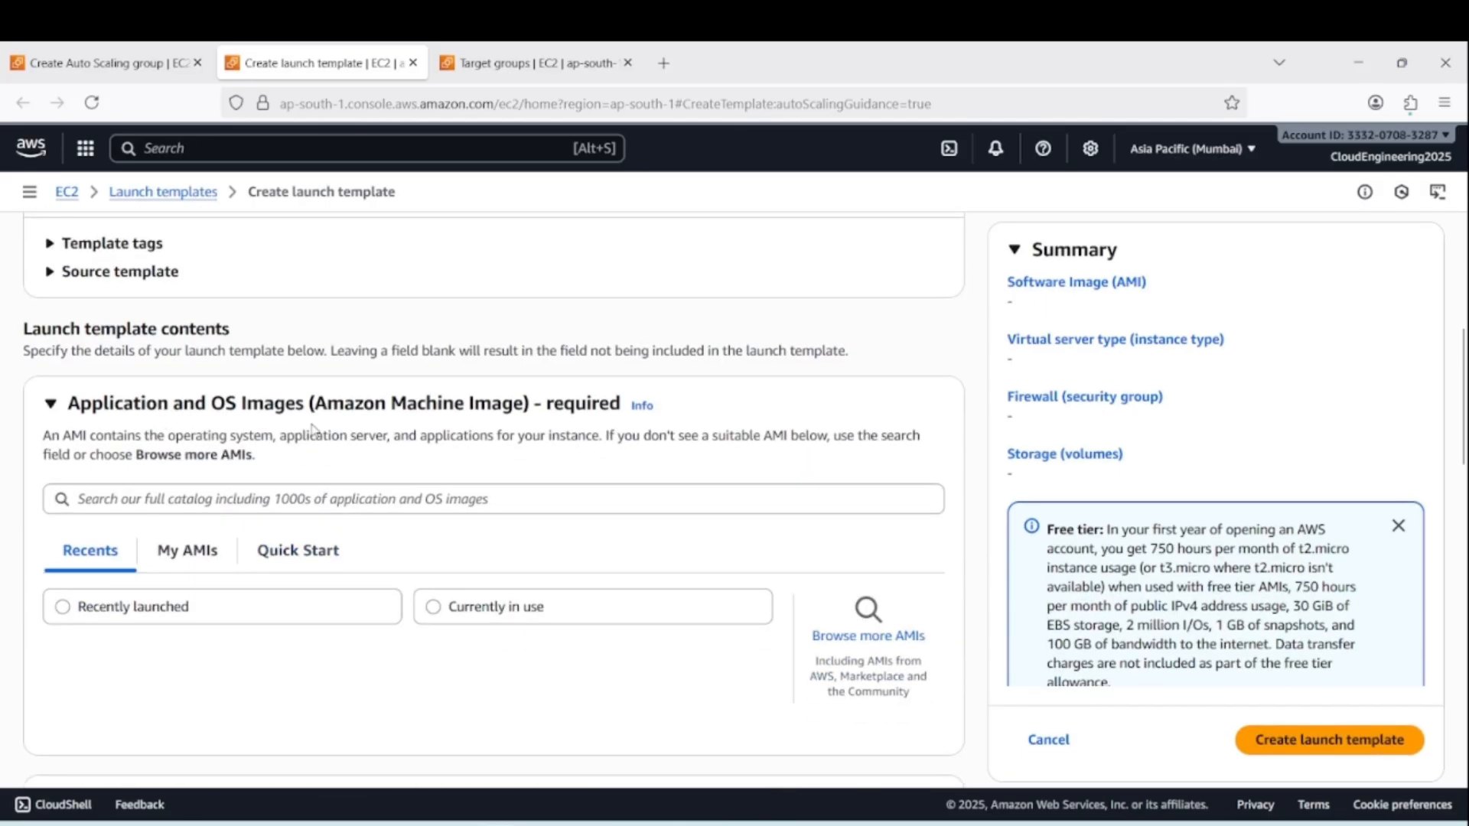
left_click(191, 562)
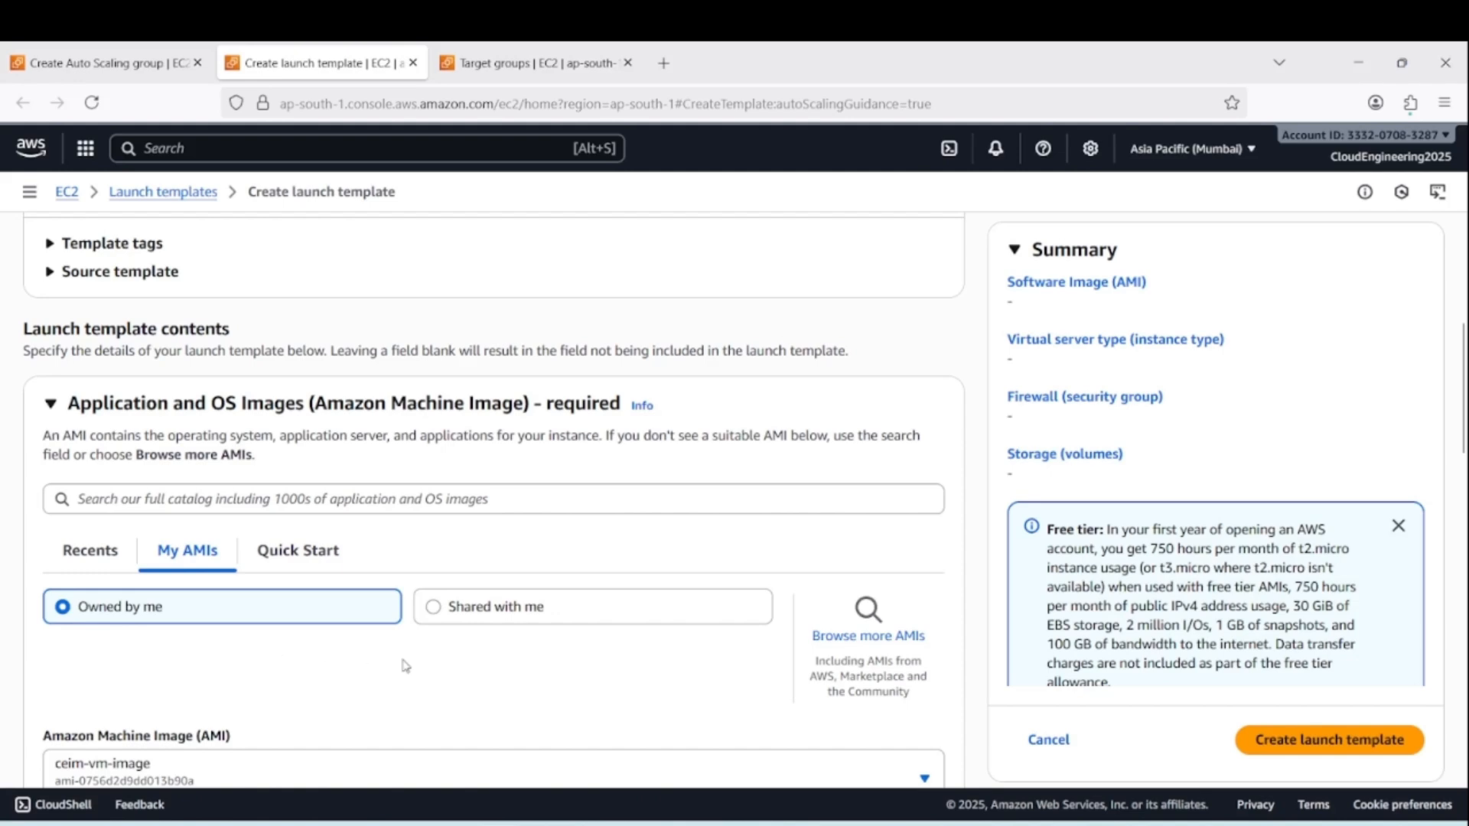
scroll(163, 735, "down", 3)
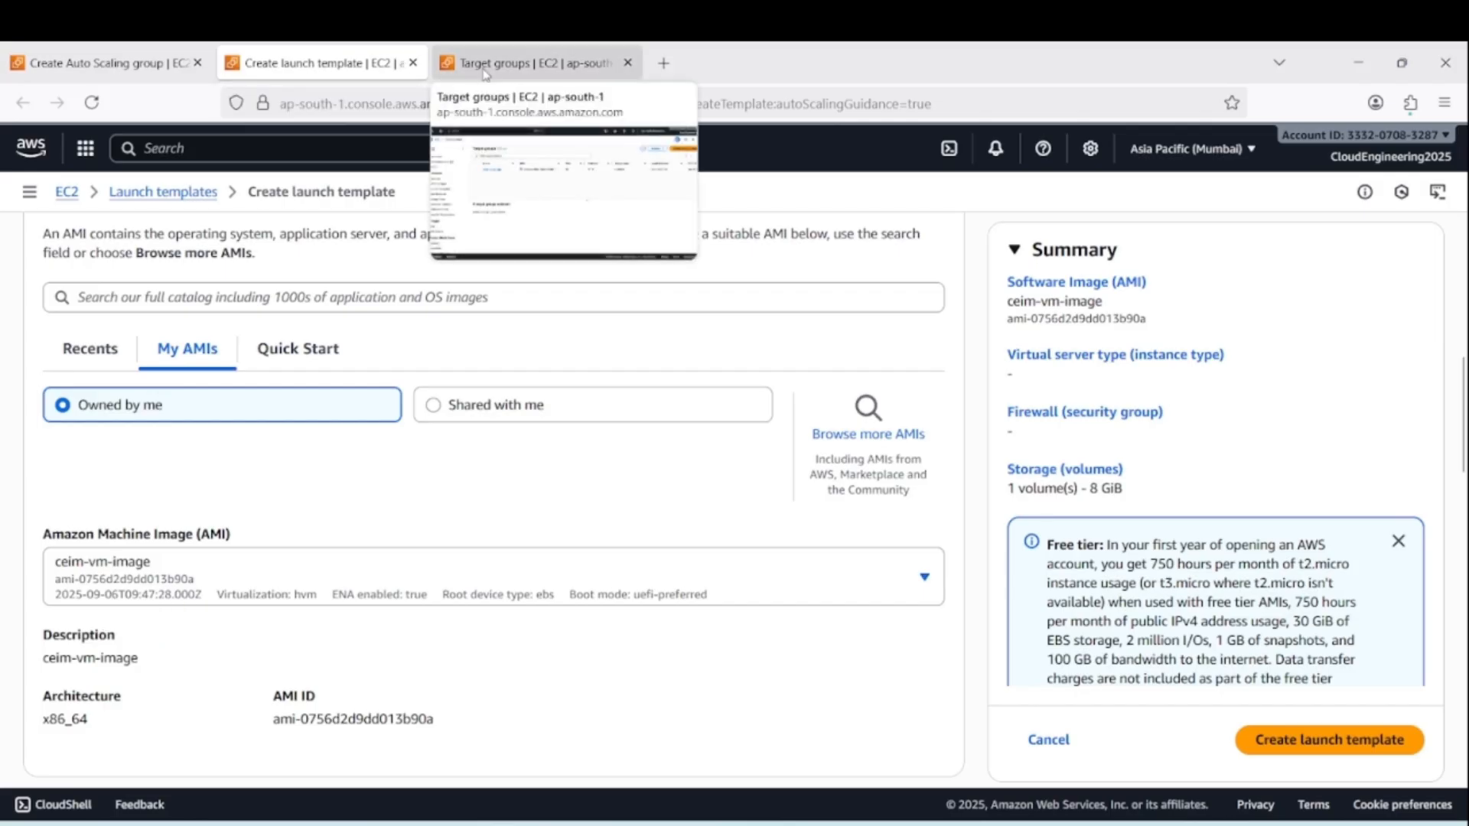
Open the EC2 instances list in a duplicate browser tab and start creating an image from ceim-linux-vm-1
right_click(514, 63)
left_click(565, 260)
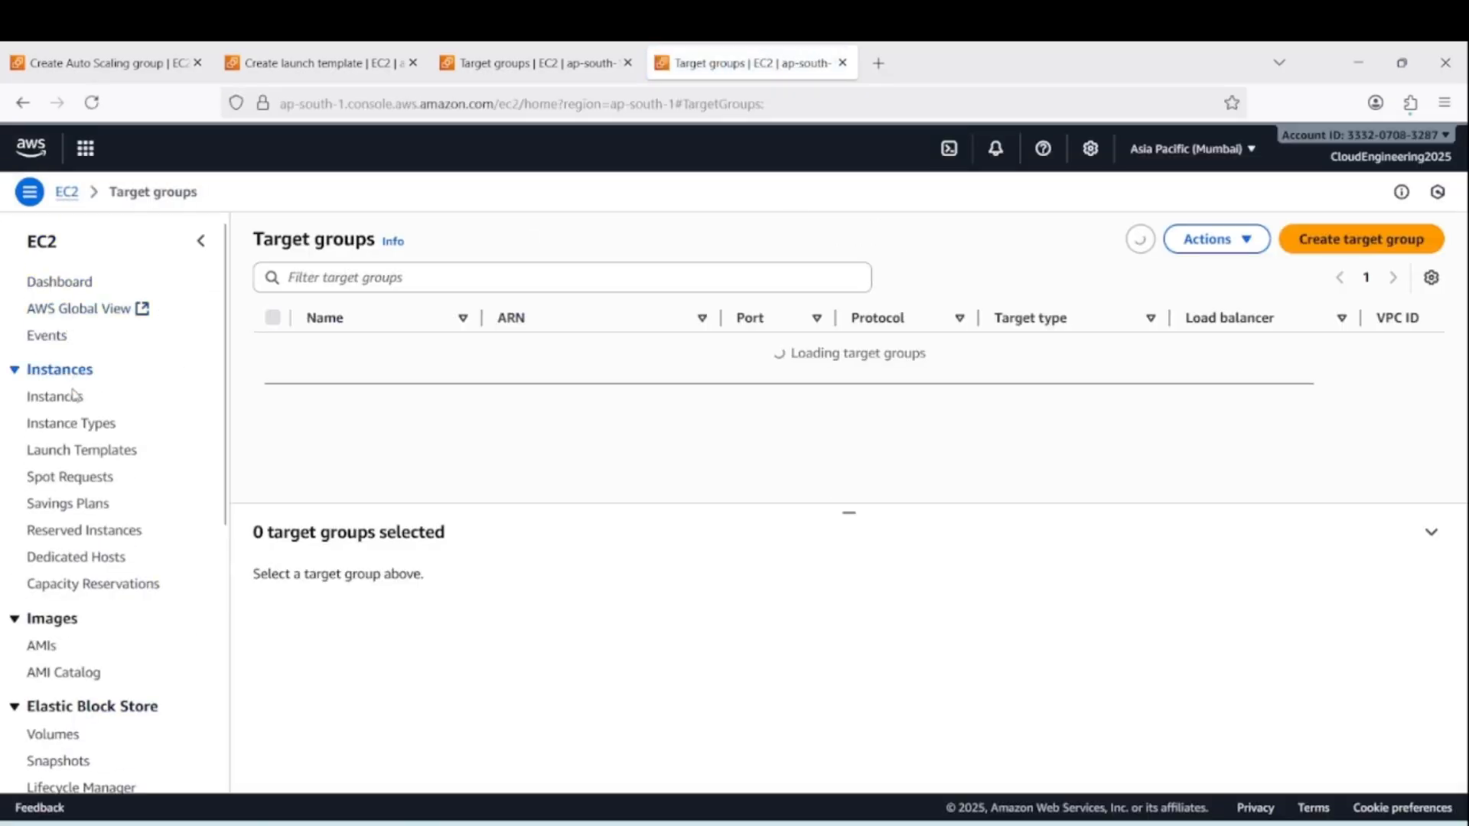
left_click(60, 403)
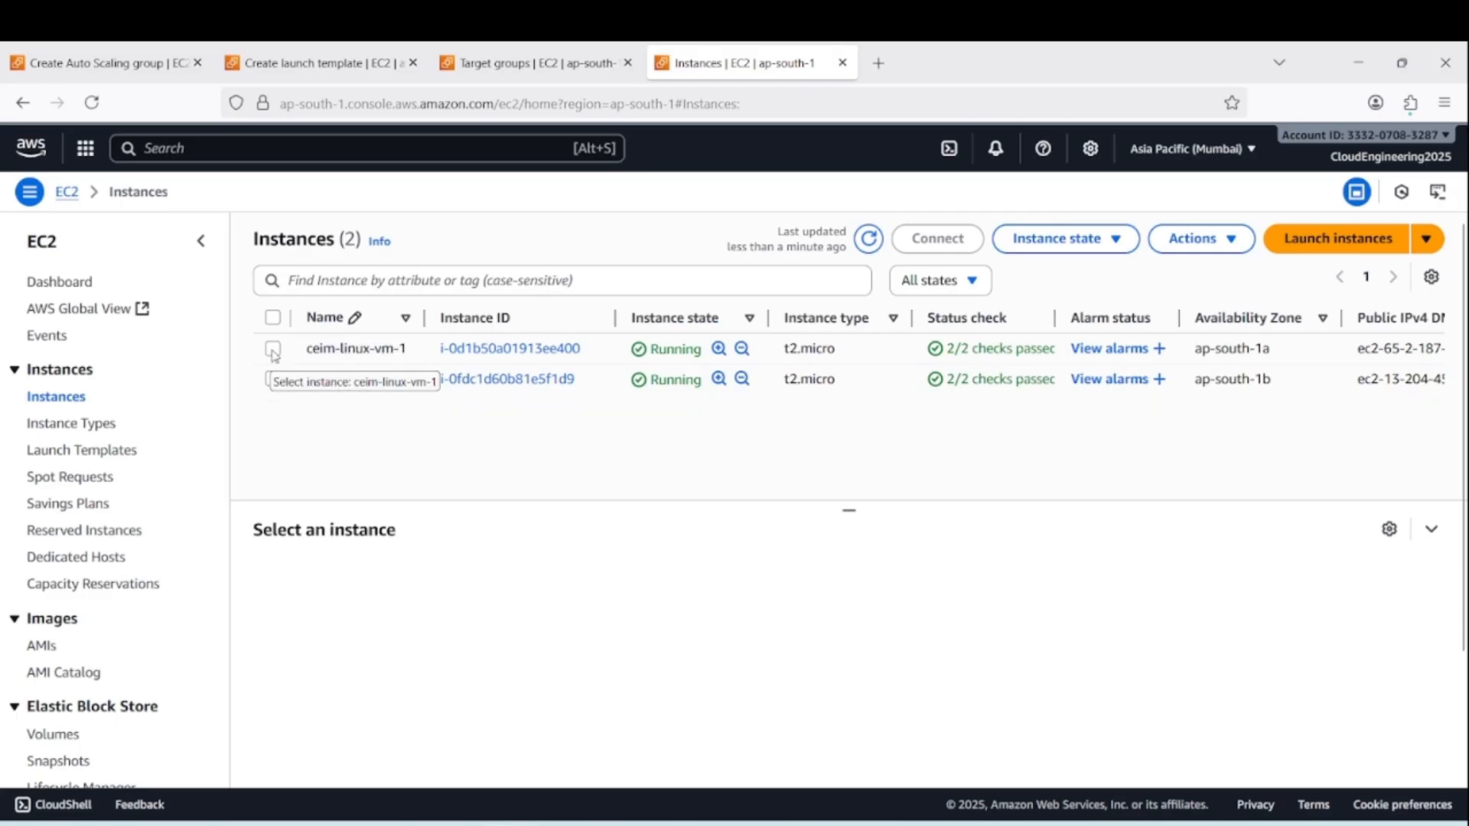
left_click(274, 350)
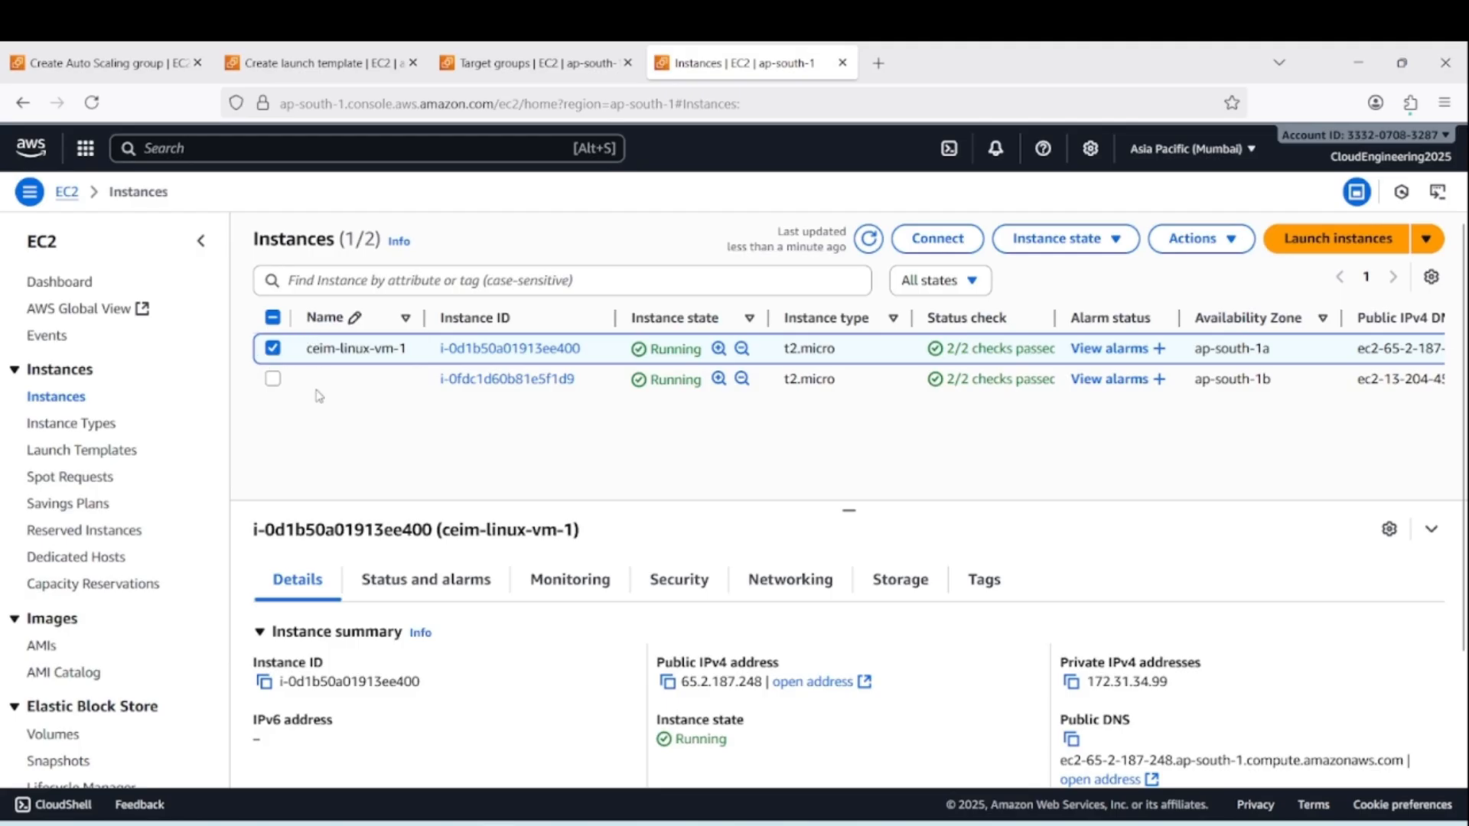
left_click(274, 350)
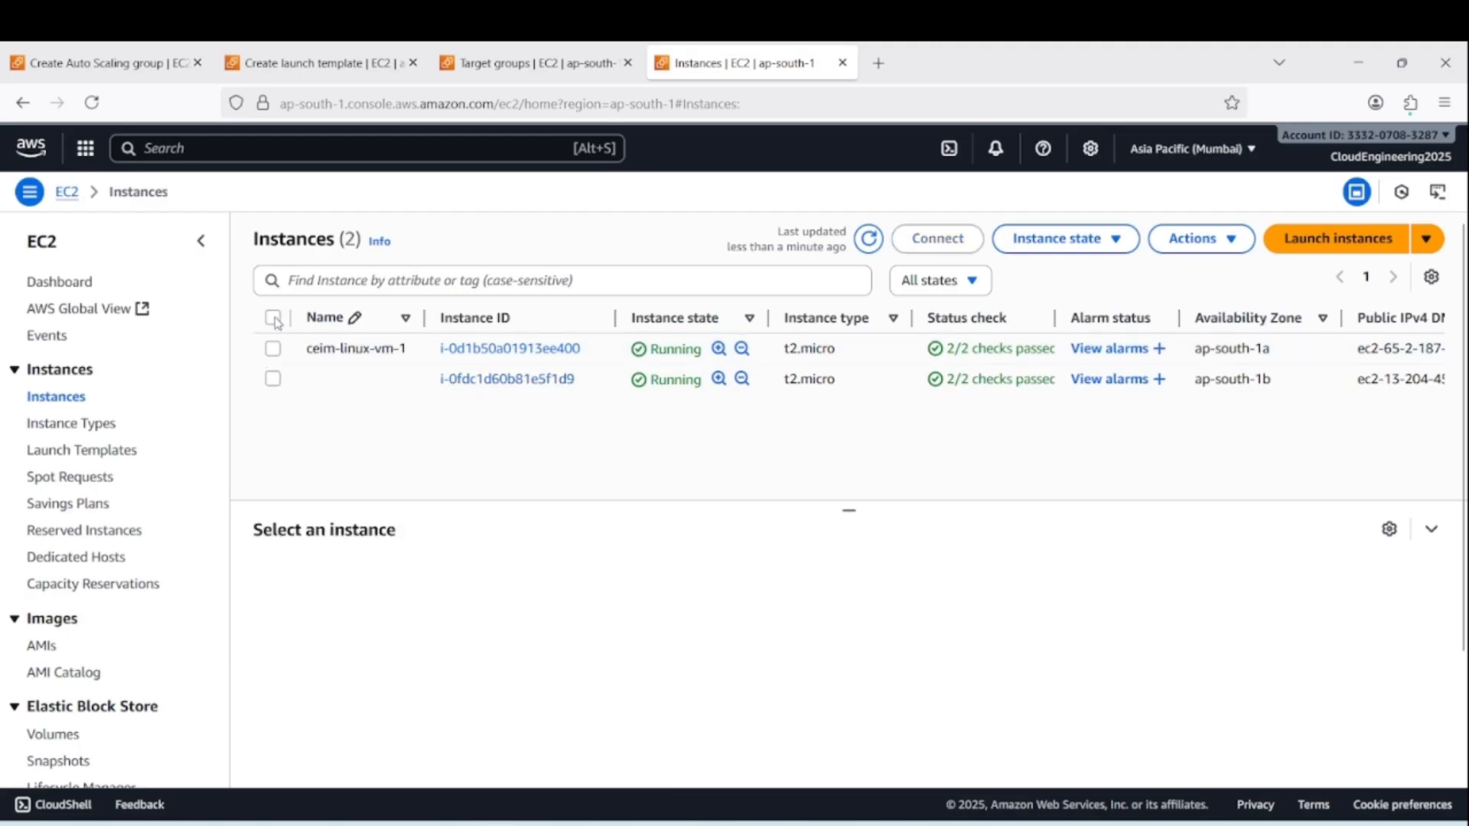
left_click(273, 350)
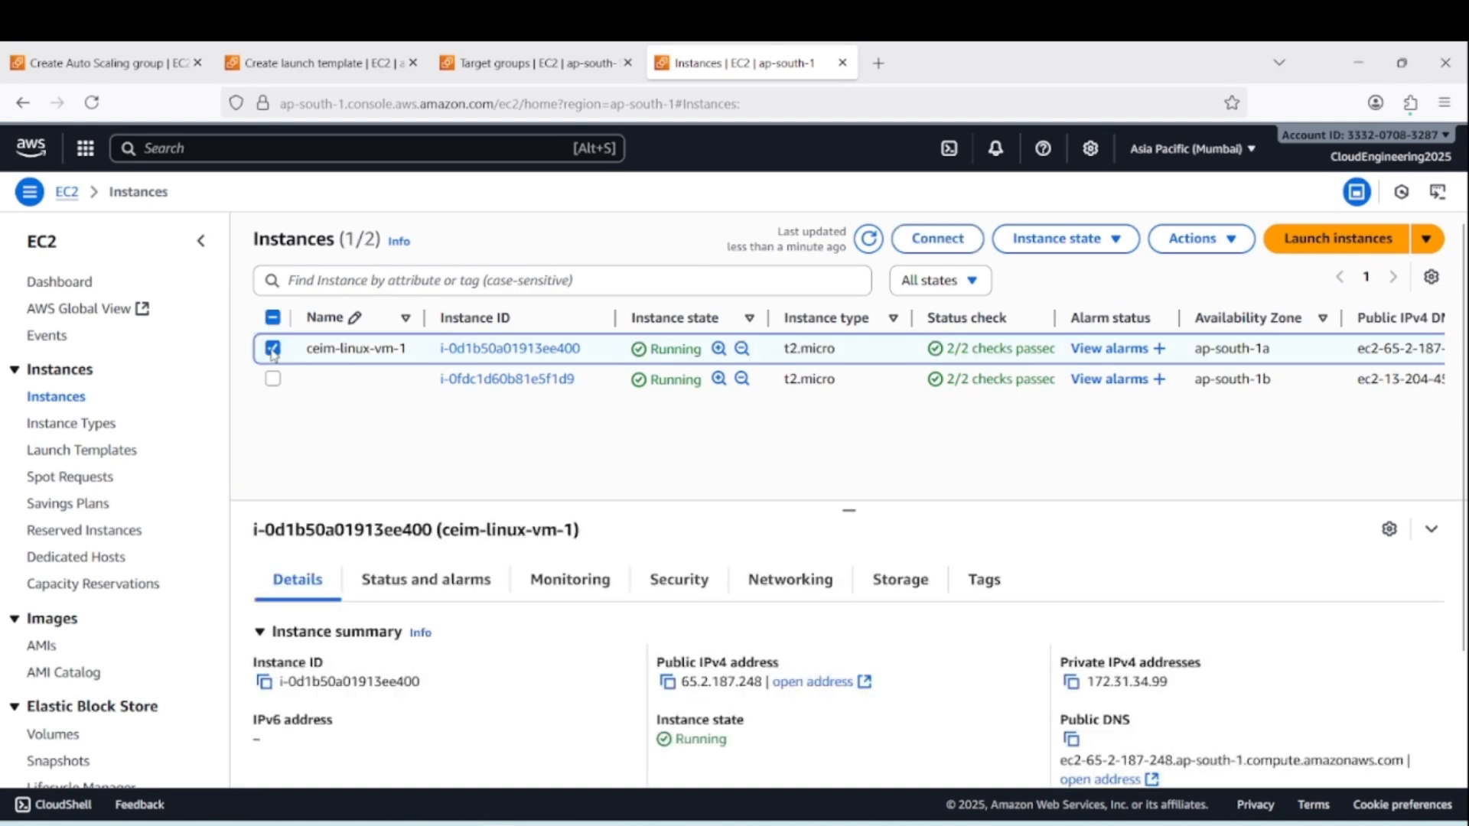
left_click(1215, 239)
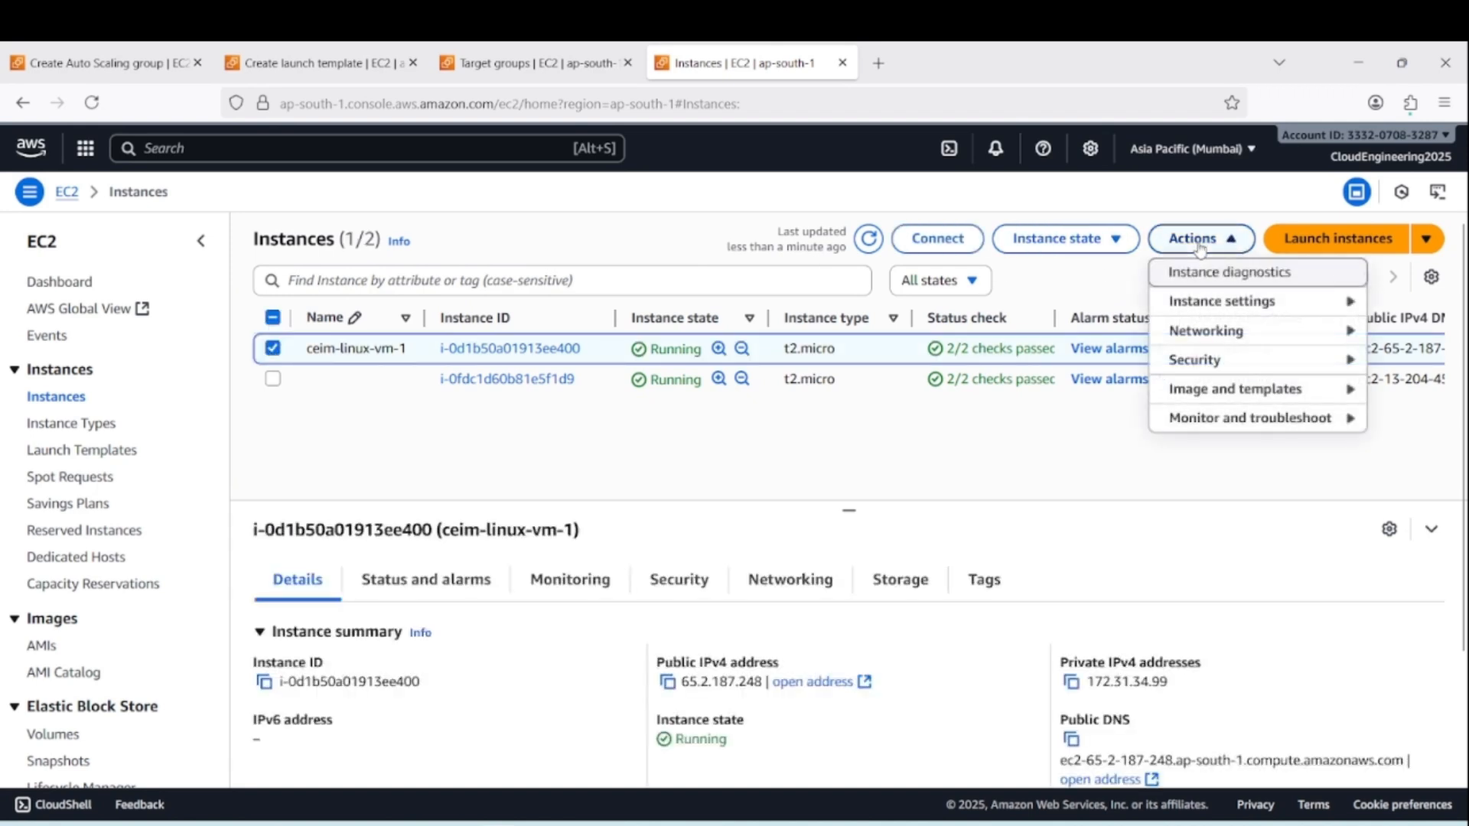
left_click(1233, 394)
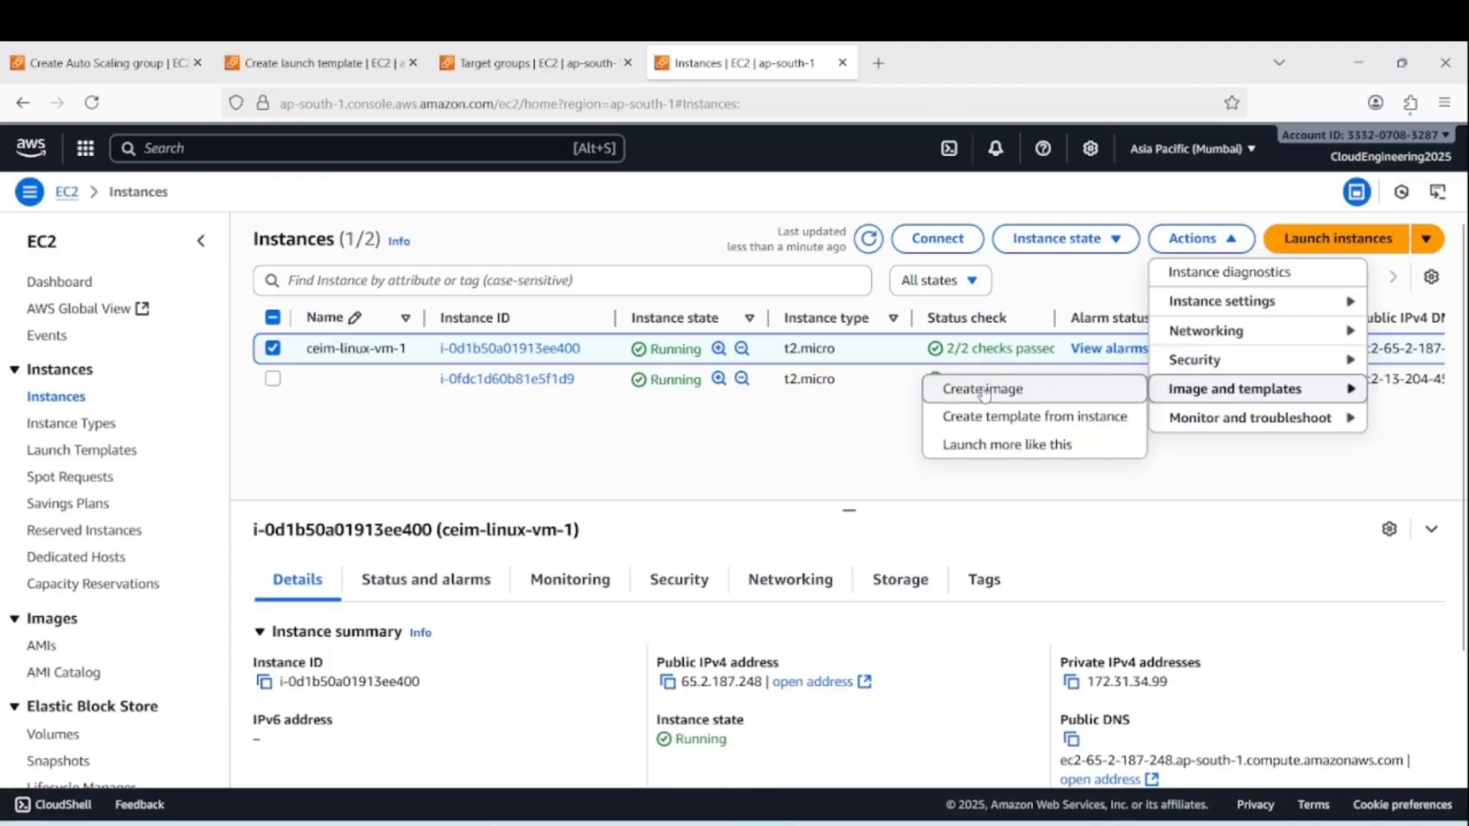
left_click(984, 391)
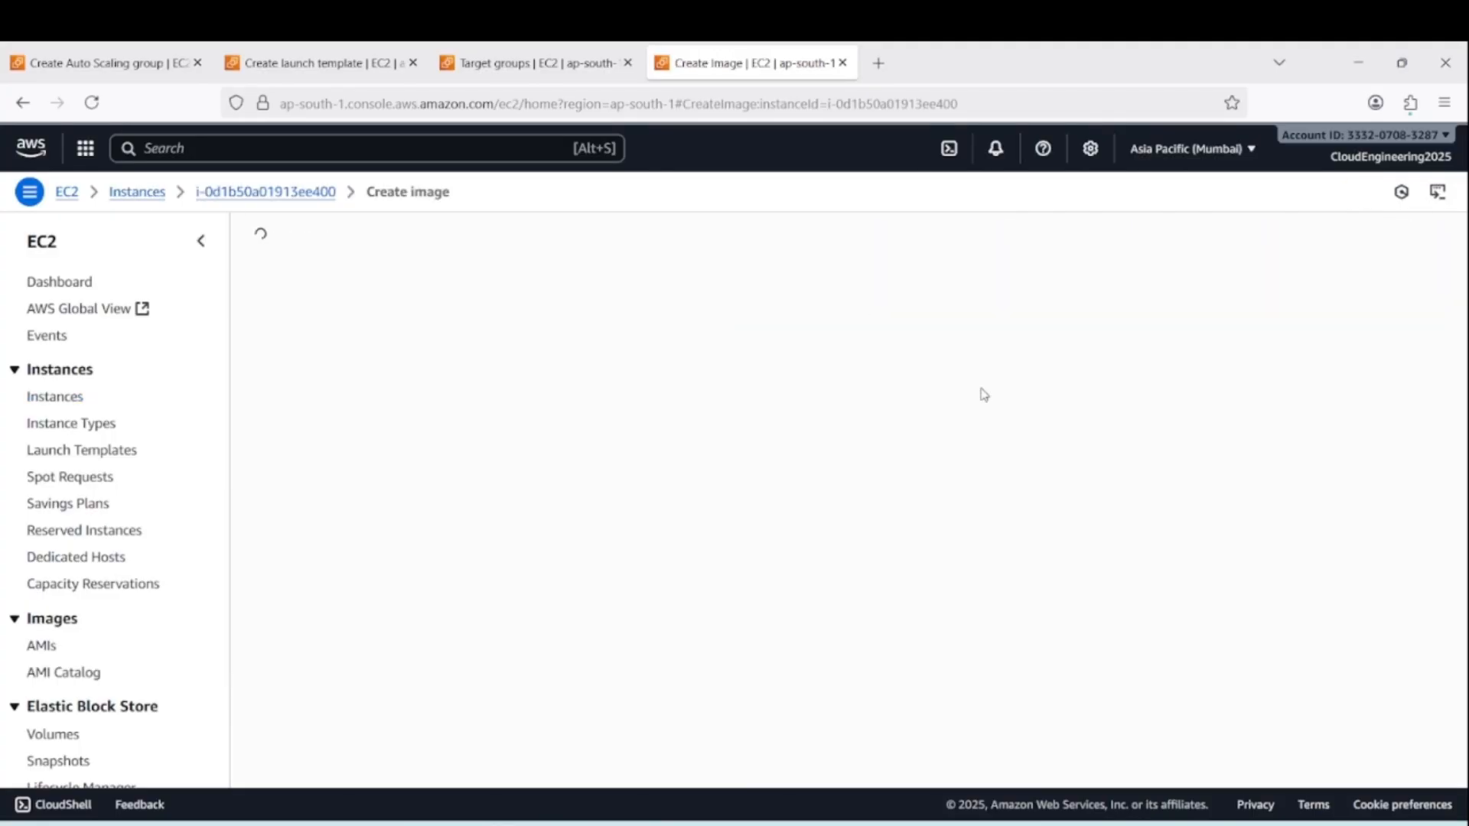
Enter imagevm1 as the image name and description, then abandon the image form and return to the launch template setup
left_click(115, 442)
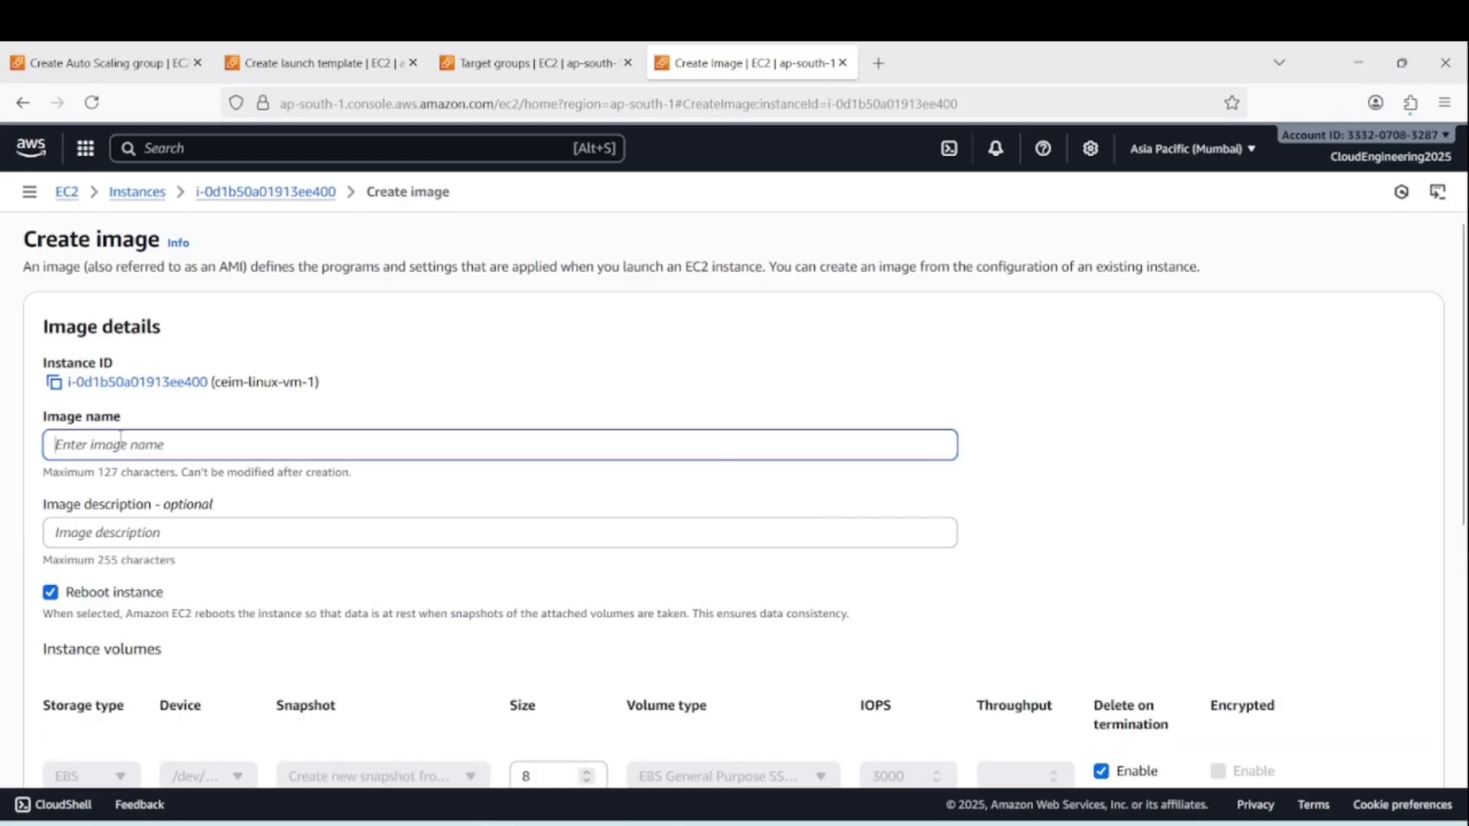
type("imagevm1")
key("Tab")
type("imag")
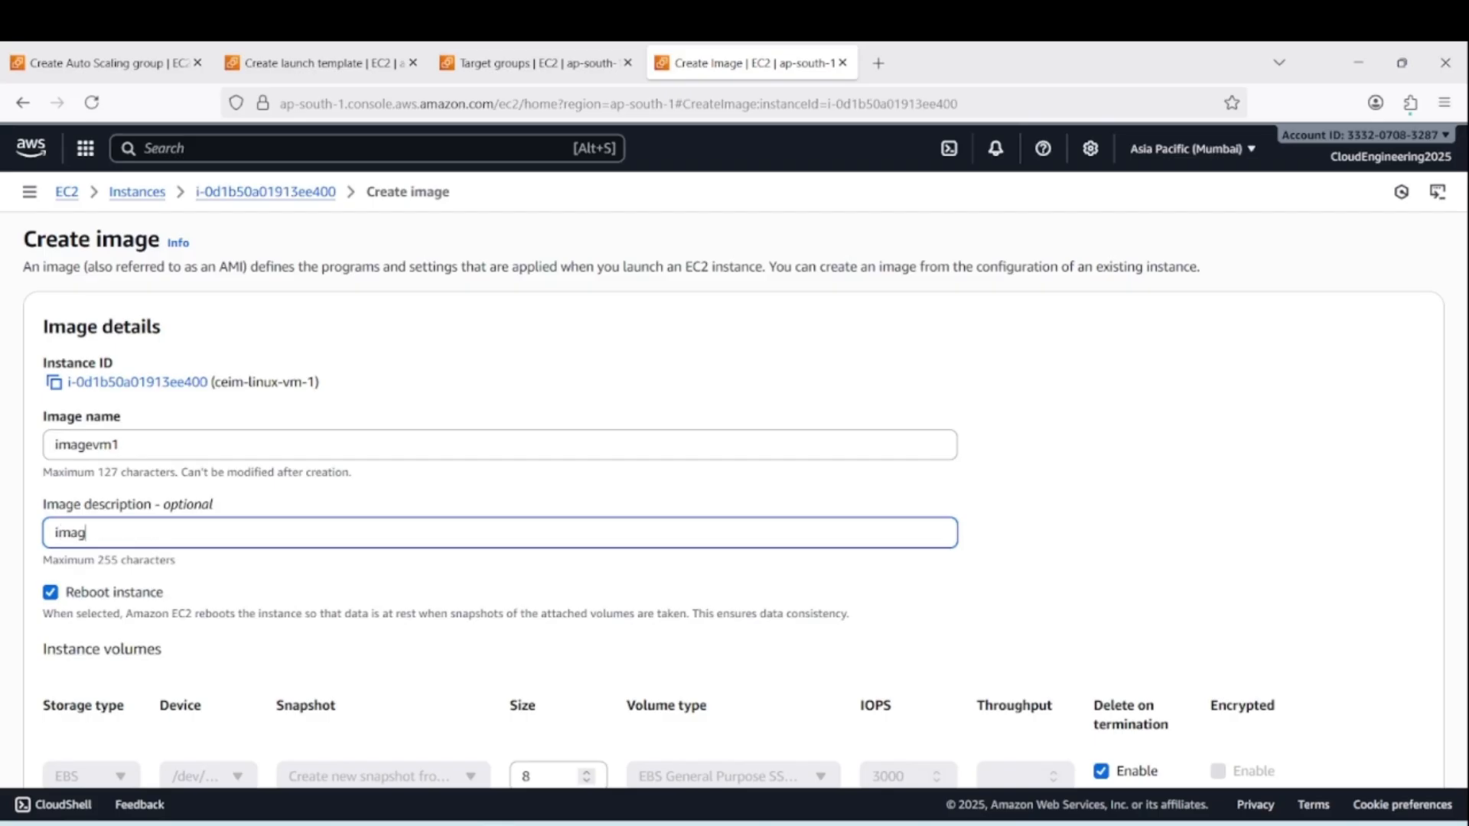
type("evm1")
scroll(813, 563, "down", 5)
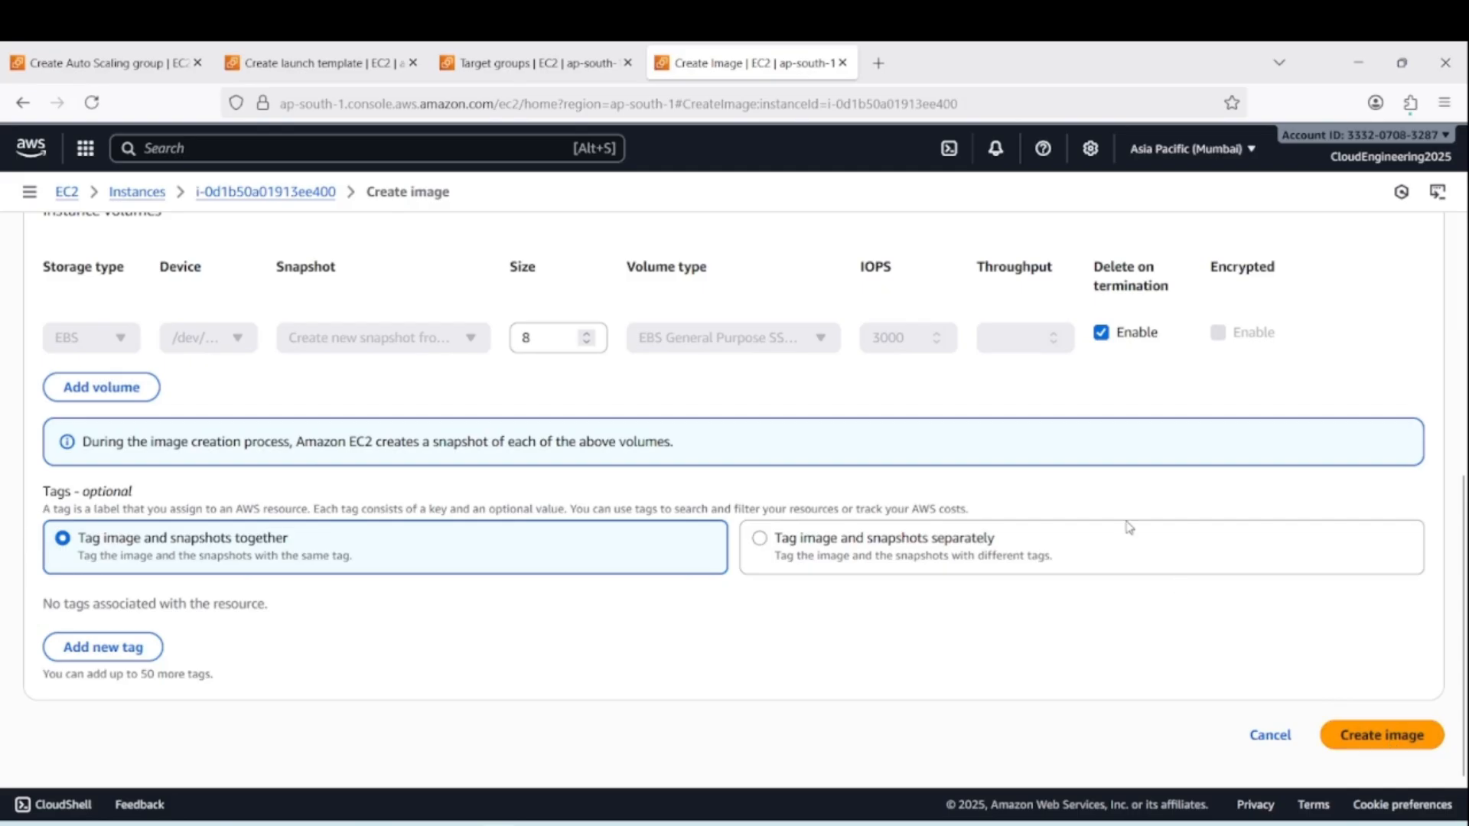
left_click(843, 63)
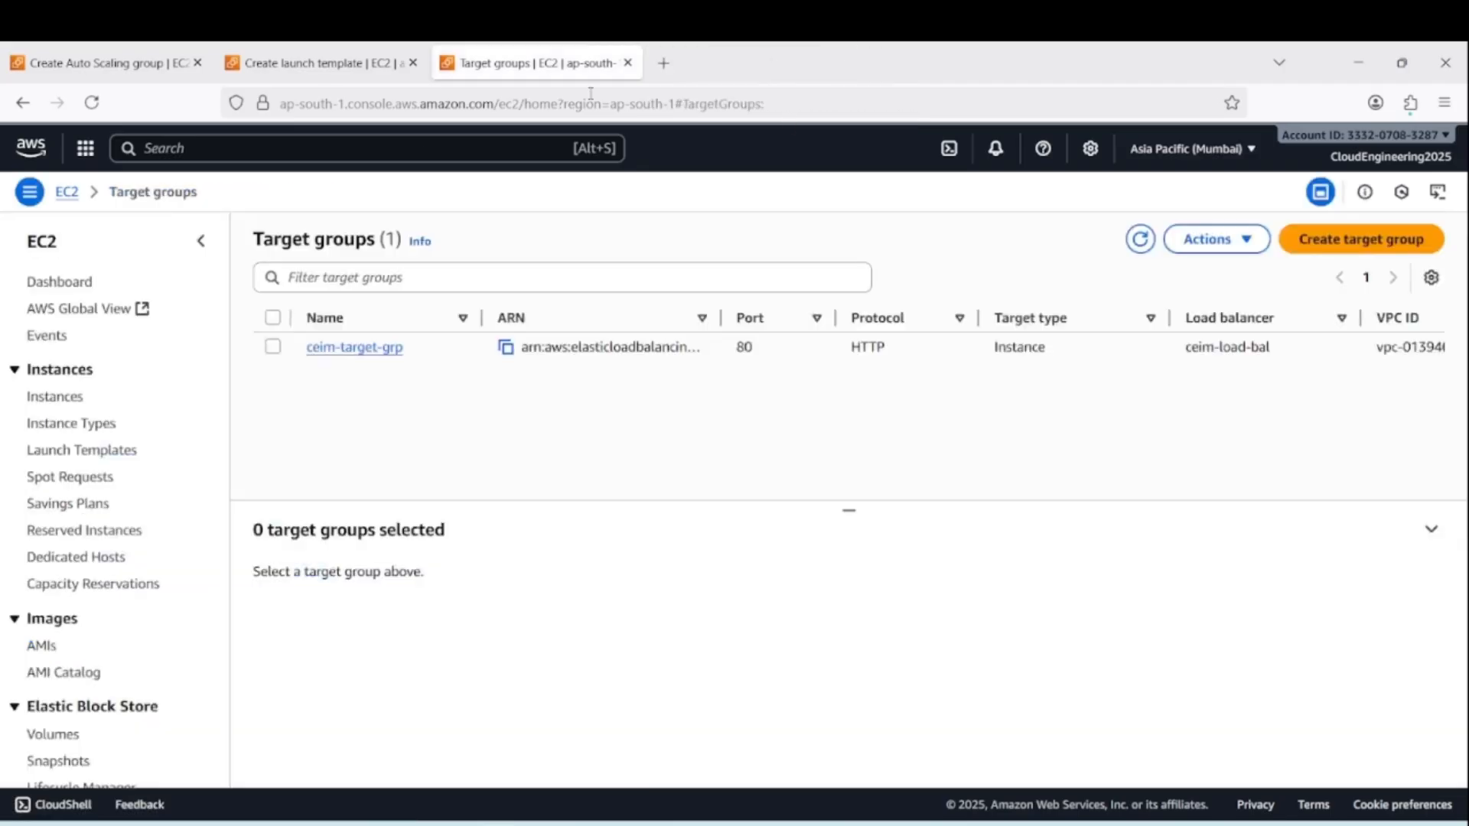
left_click(103, 62)
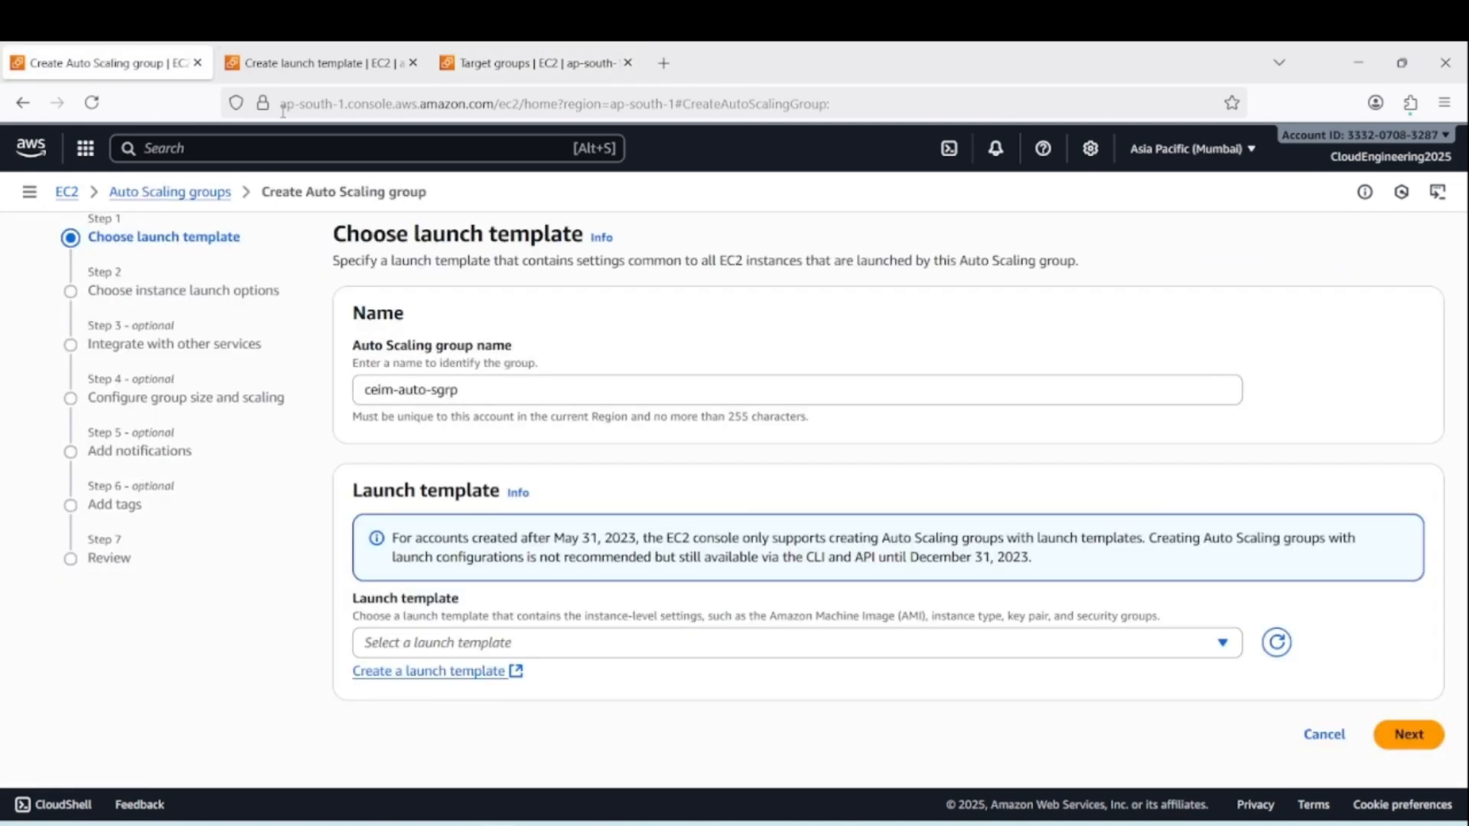
left_click(494, 60)
left_click(313, 62)
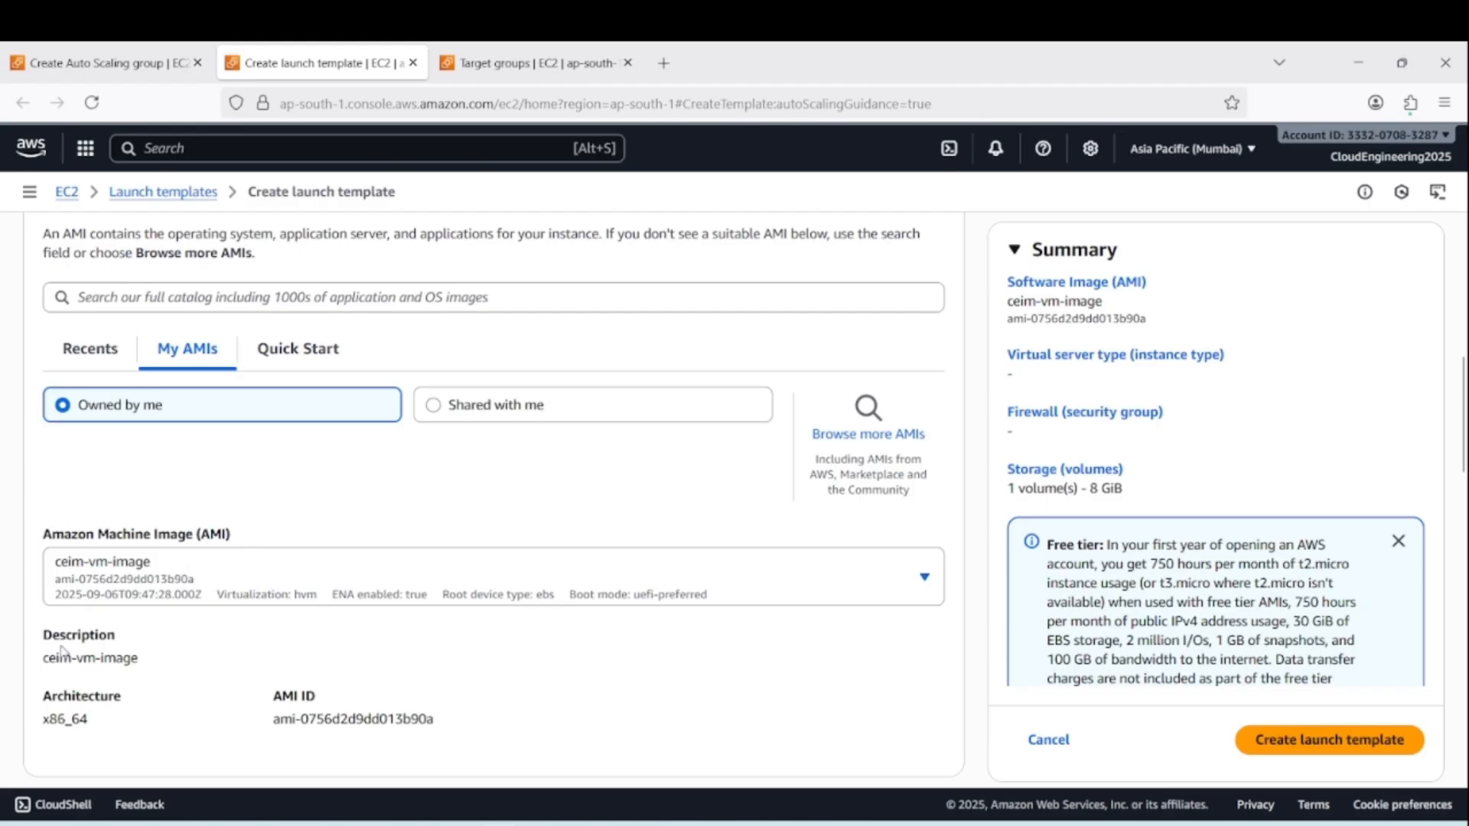
Set the launch template's instance type to t2.micro and its key pair to MyKeyPair
scroll(191, 581, "down", 3)
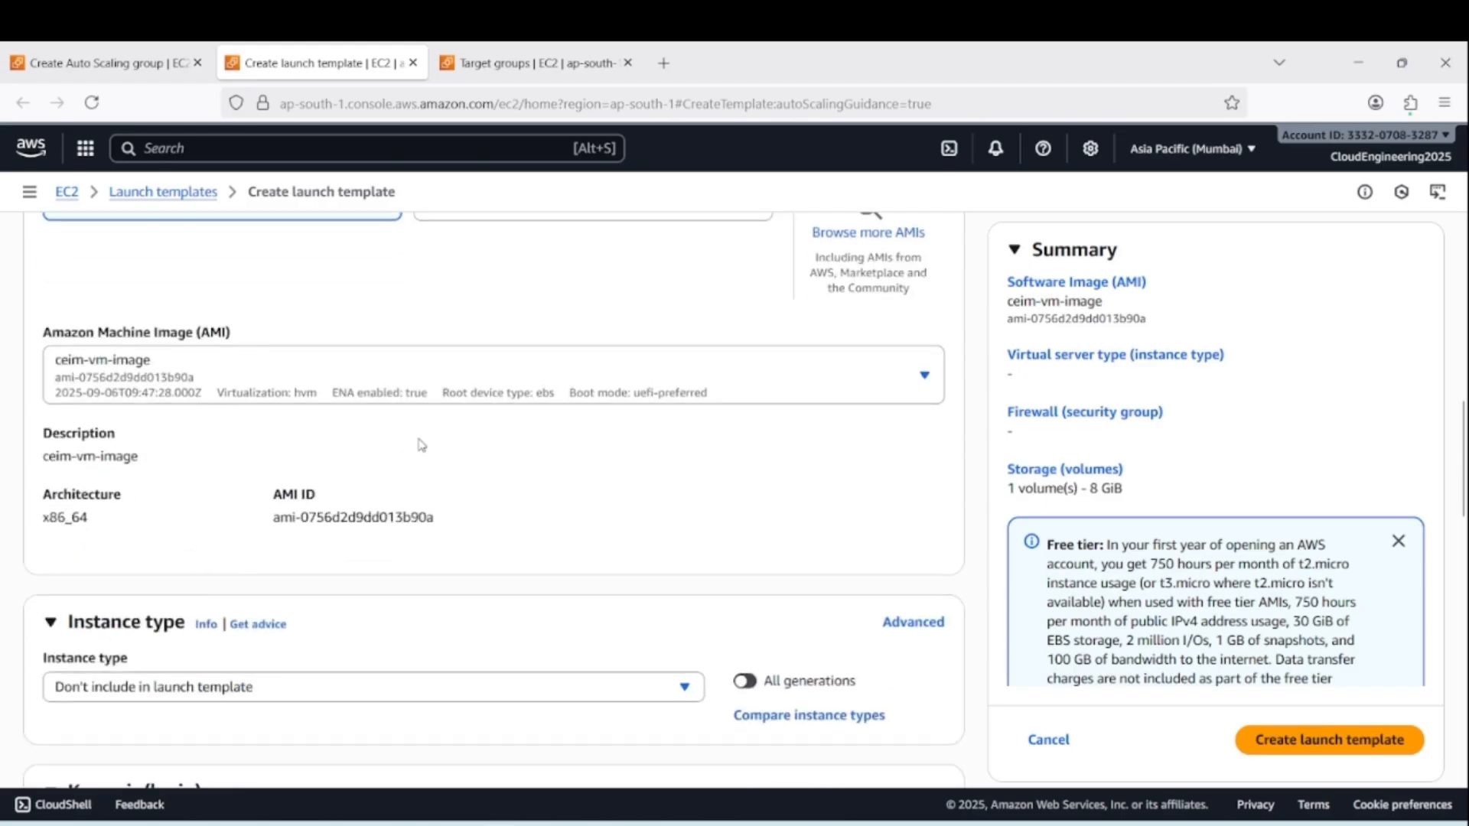
scroll(562, 487, "down", 1)
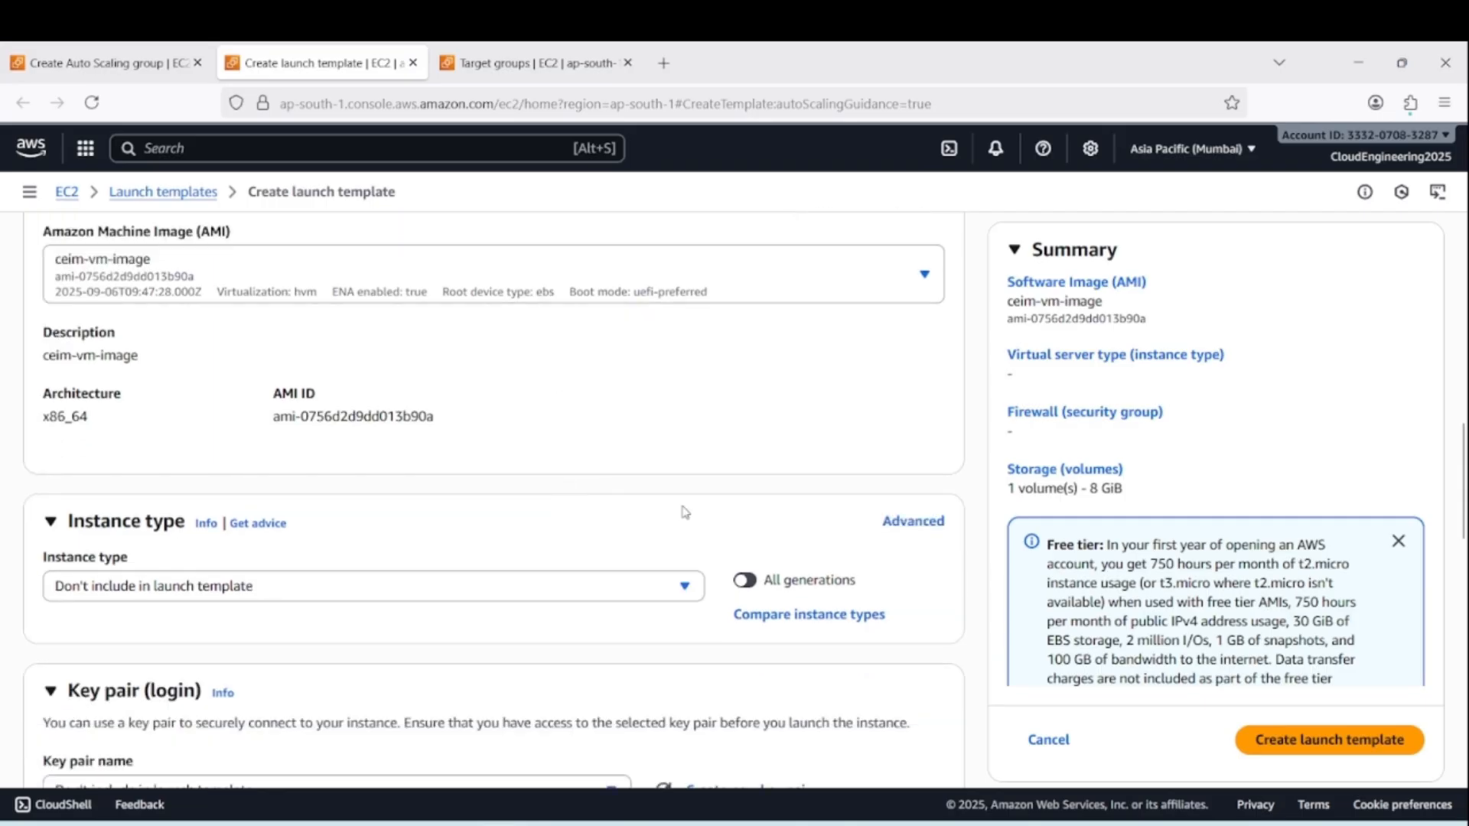
left_click(680, 595)
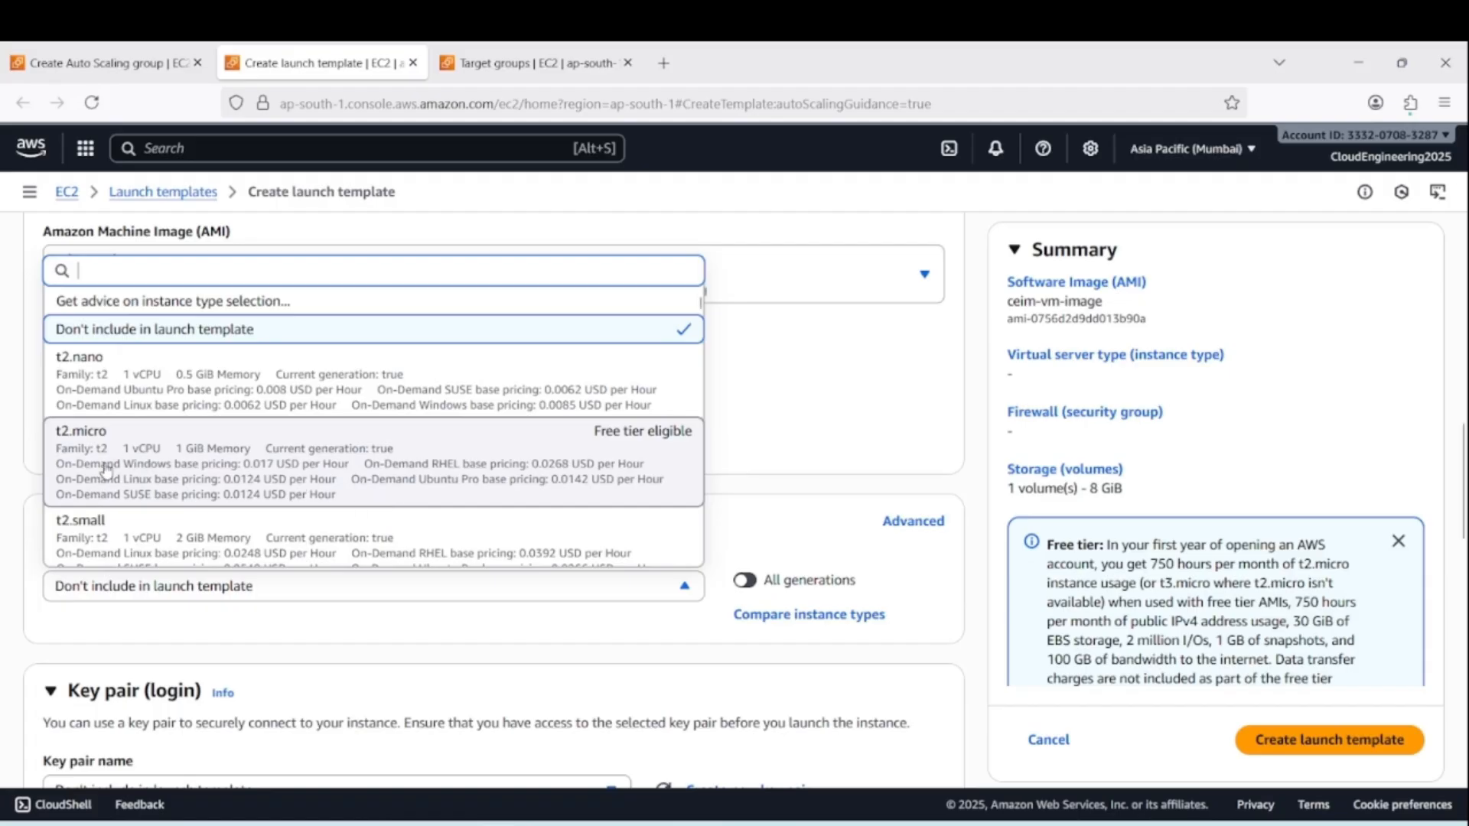
left_click(170, 468)
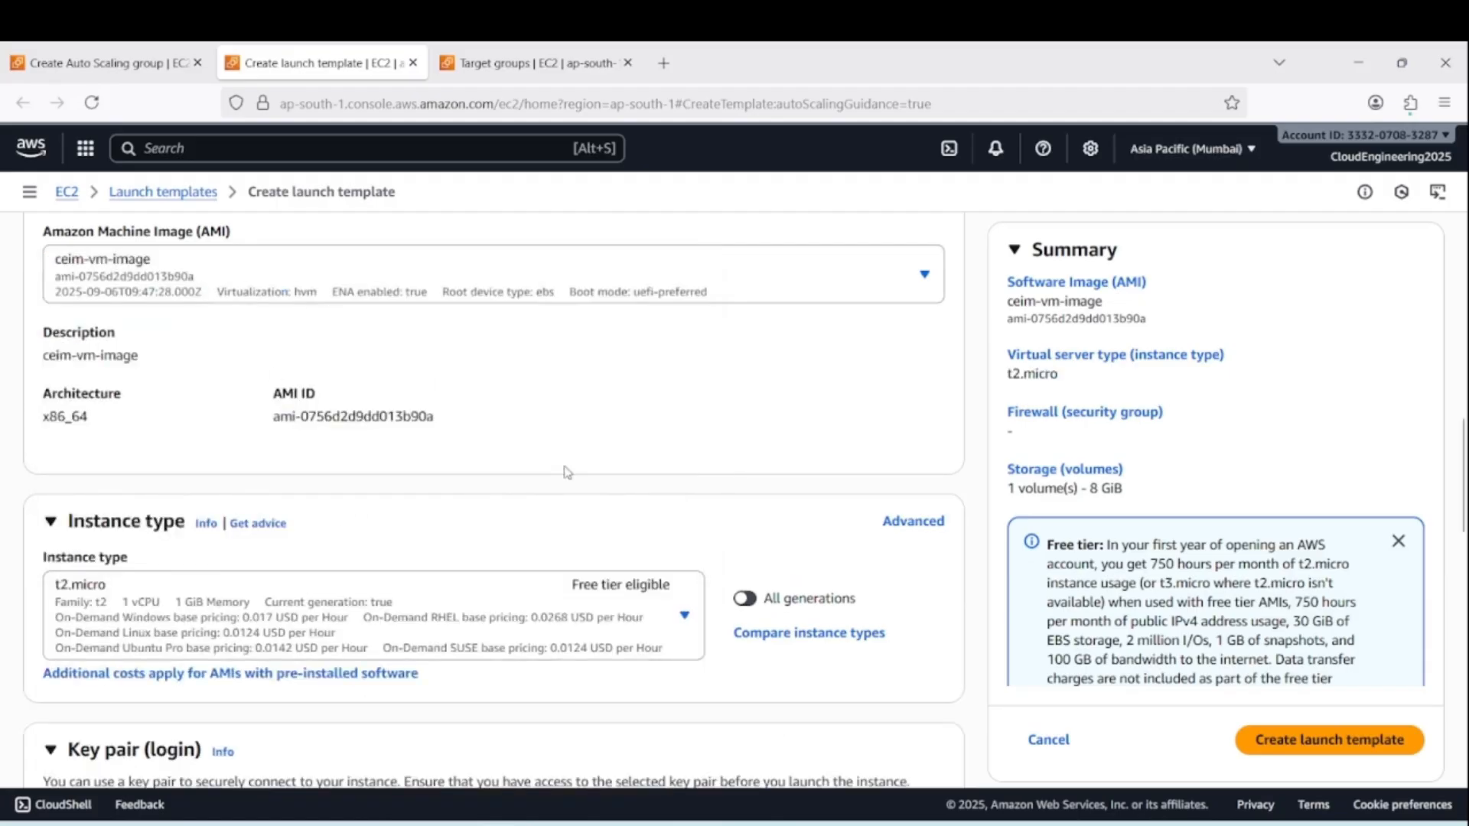
scroll(612, 497, "down", 5)
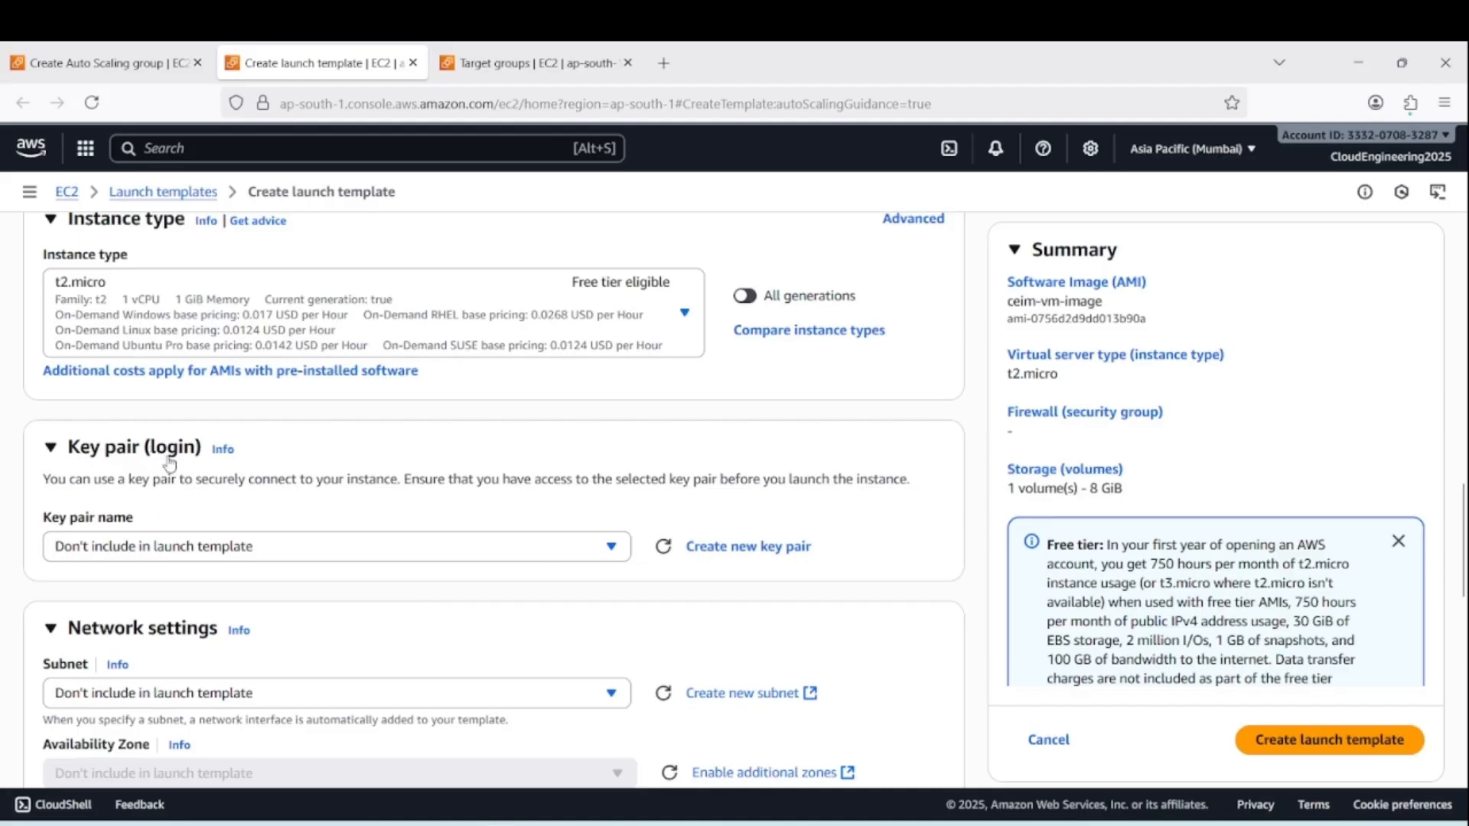
left_click(612, 547)
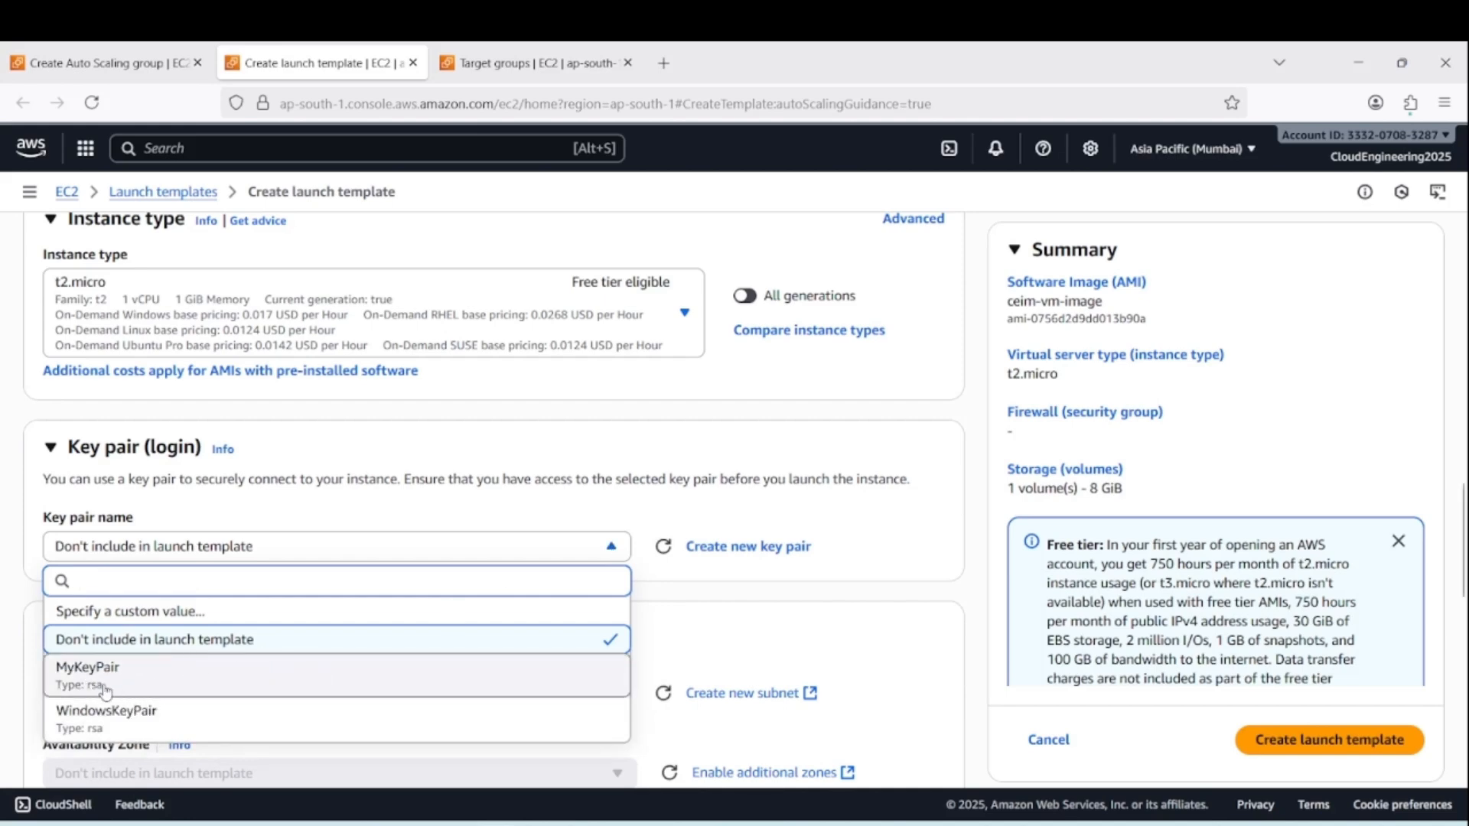
left_click(130, 684)
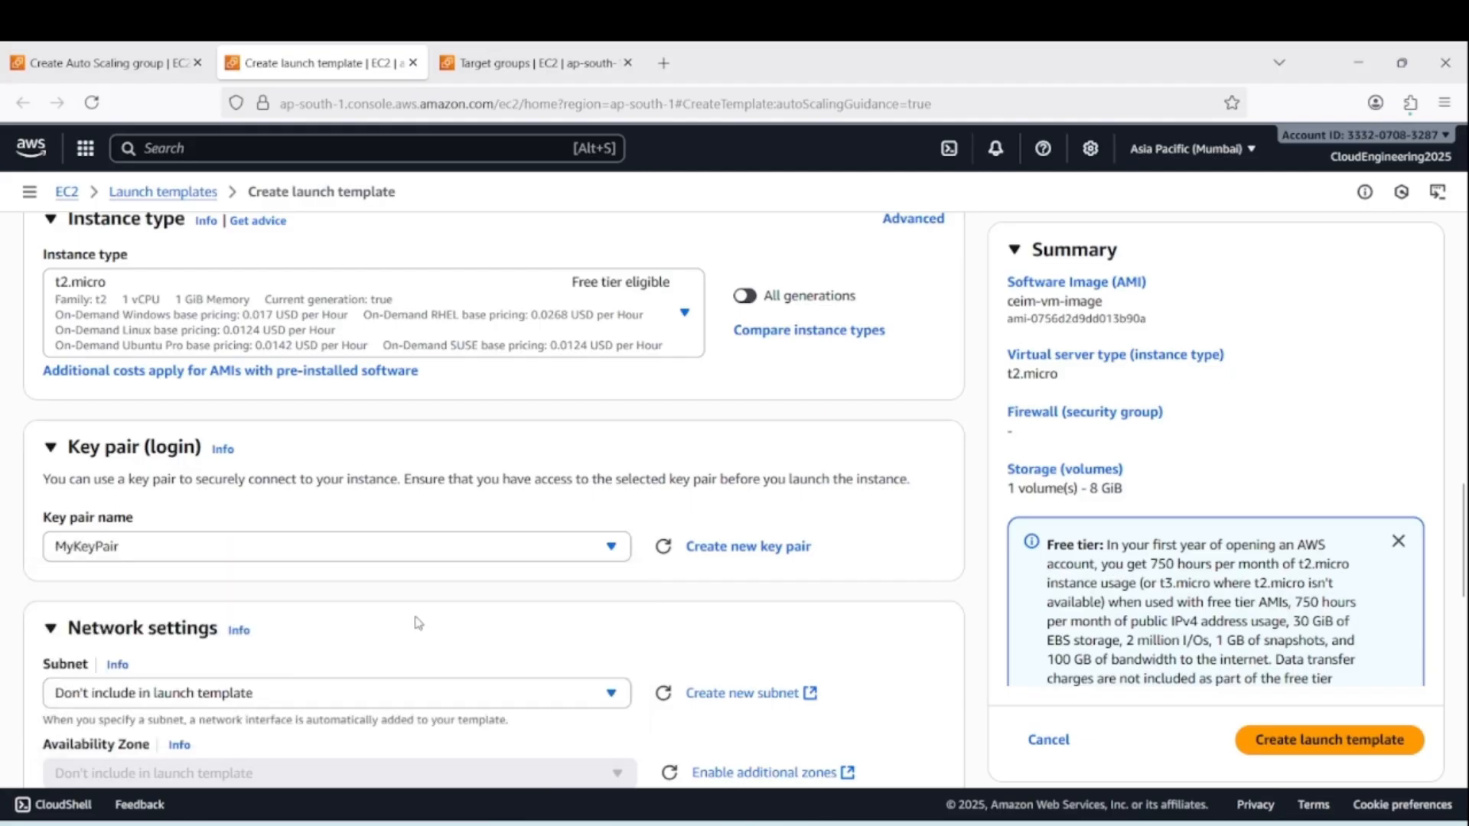
Choose to create a new security group for the launch template, with mynewsecgrp as both its name and description
scroll(839, 602, "down", 3)
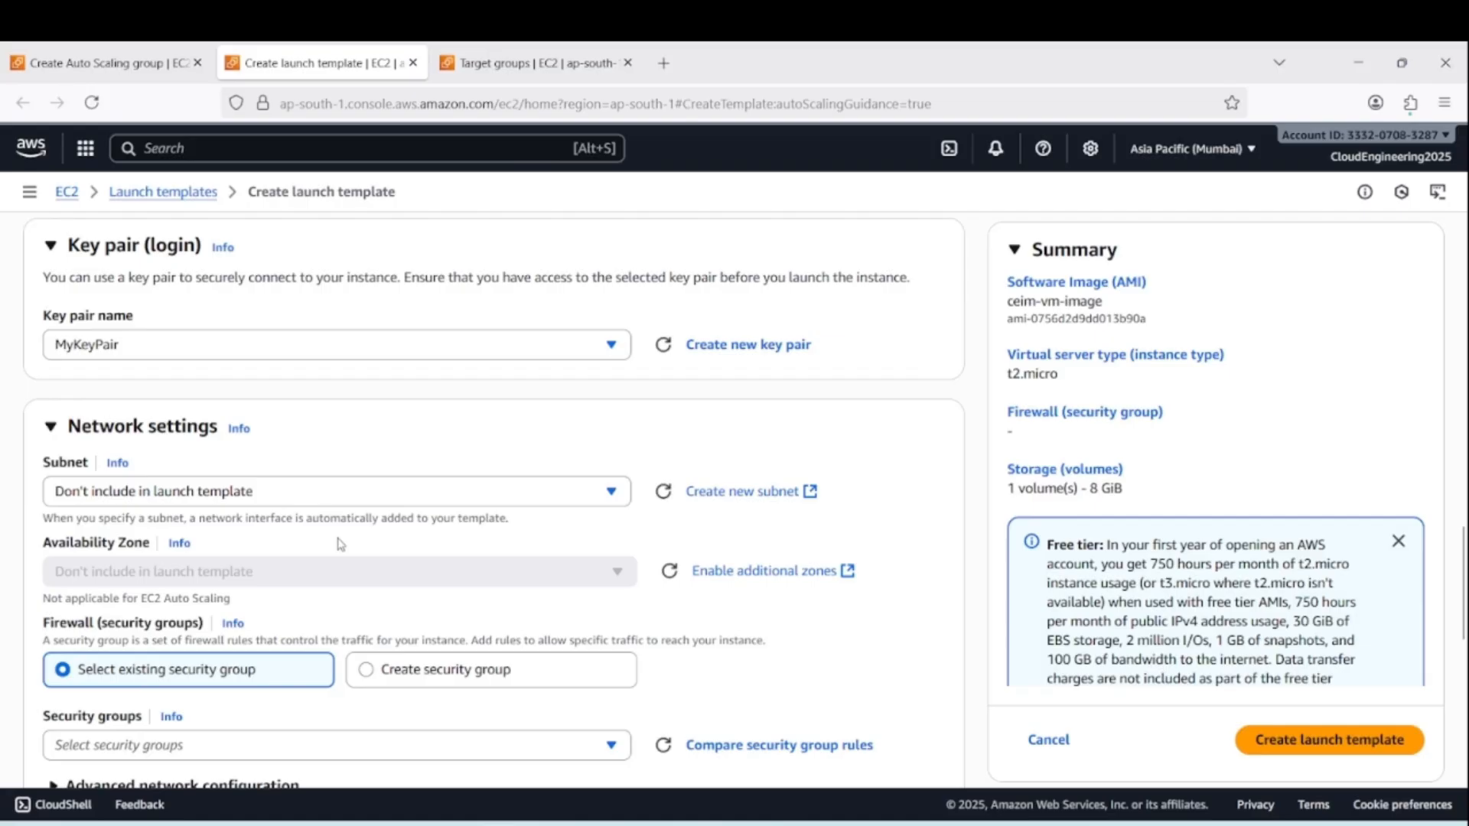
scroll(554, 526, "down", 2)
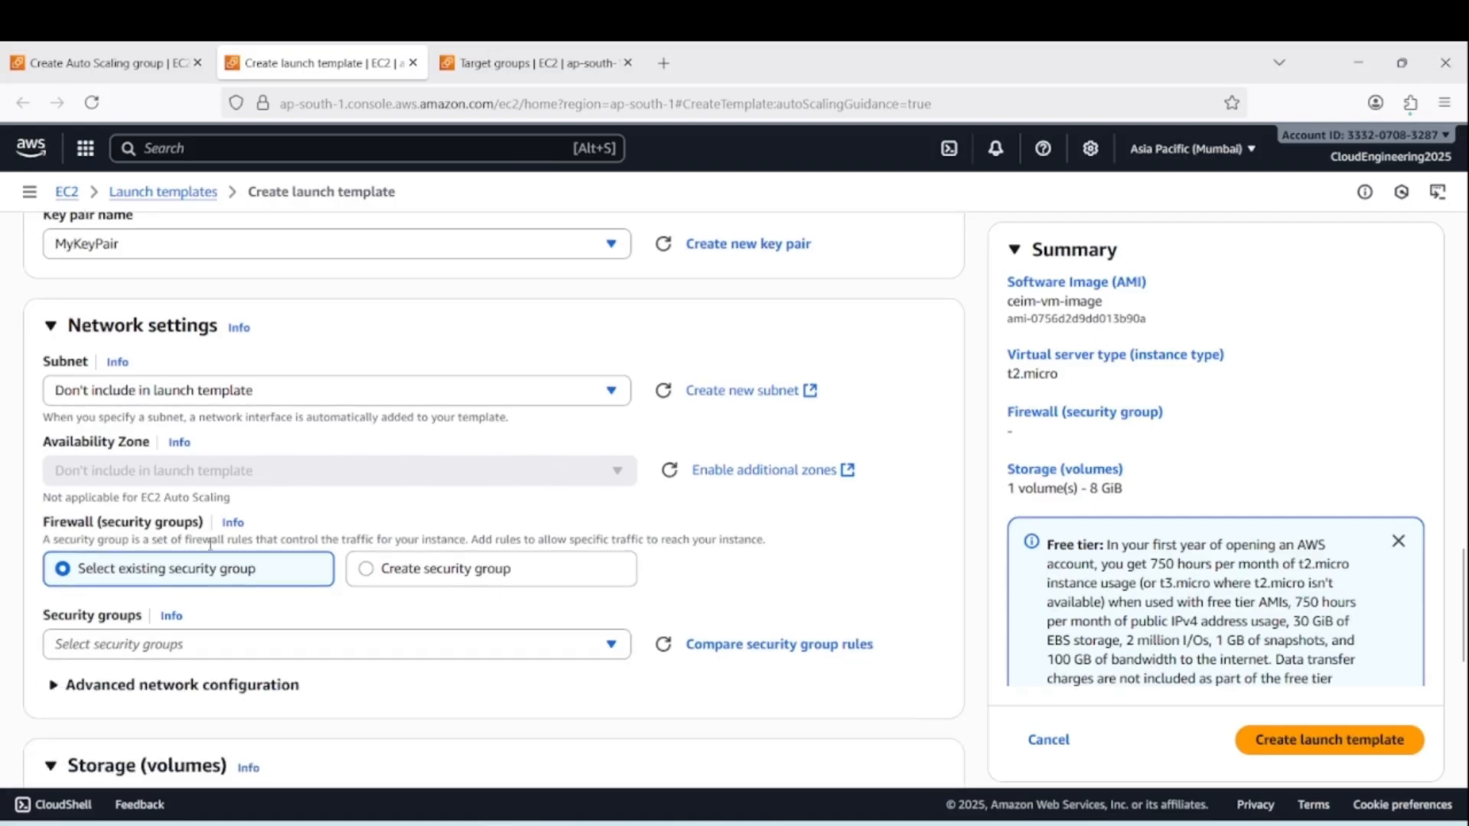
scroll(394, 605, "down", 1)
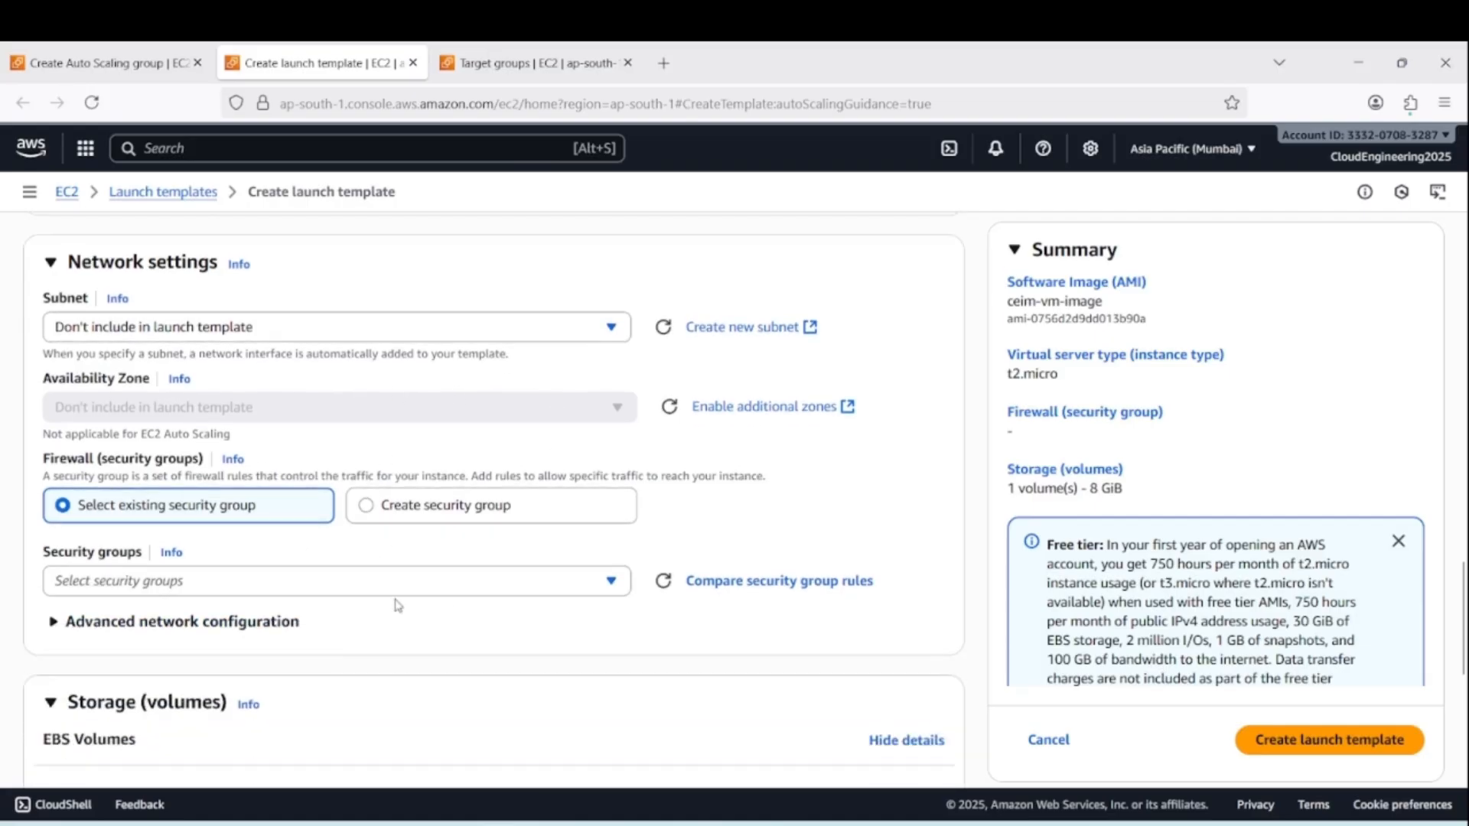
scroll(397, 605, "down", 2)
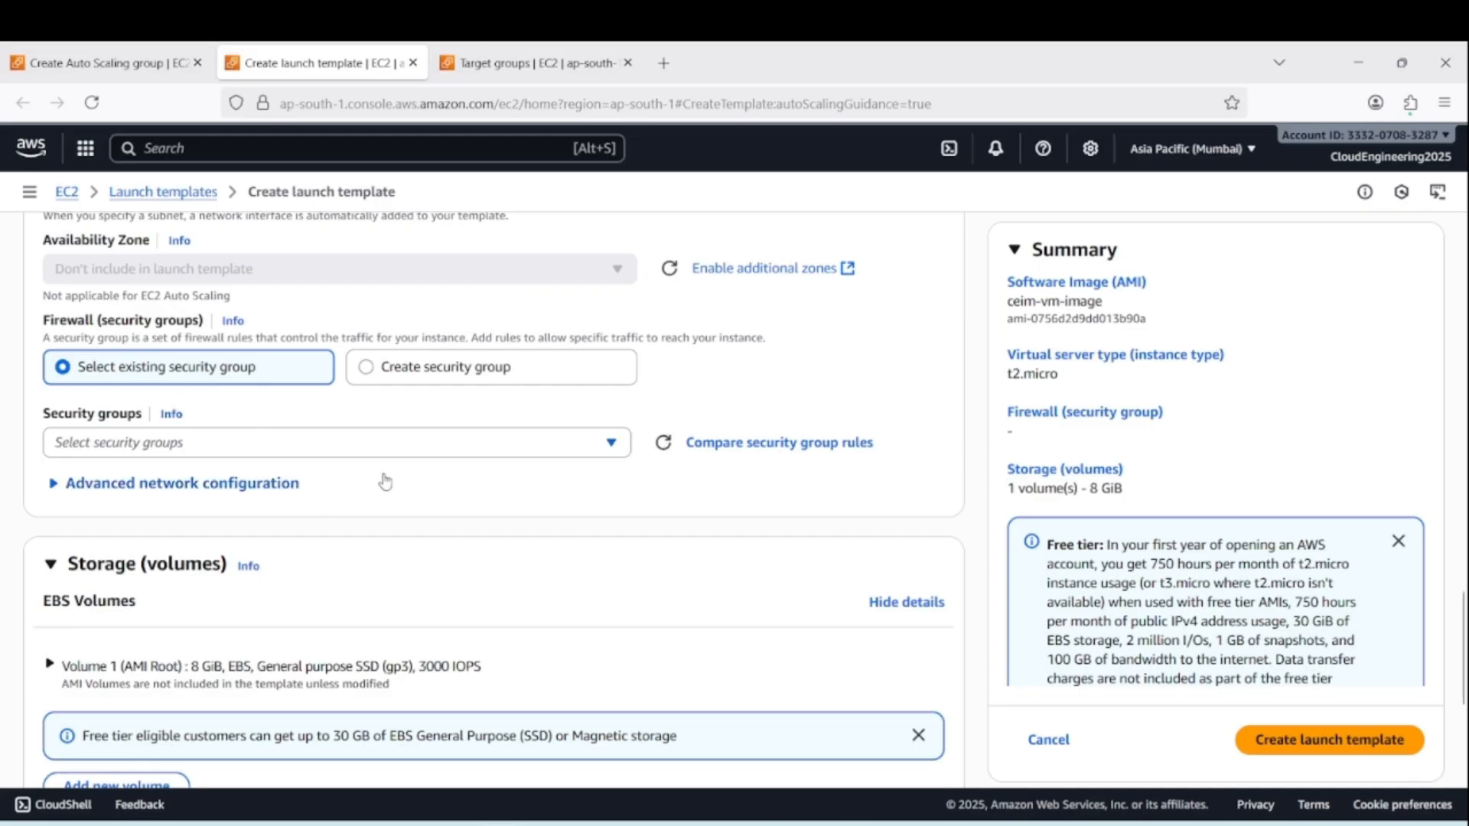
left_click(368, 372)
left_click(139, 442)
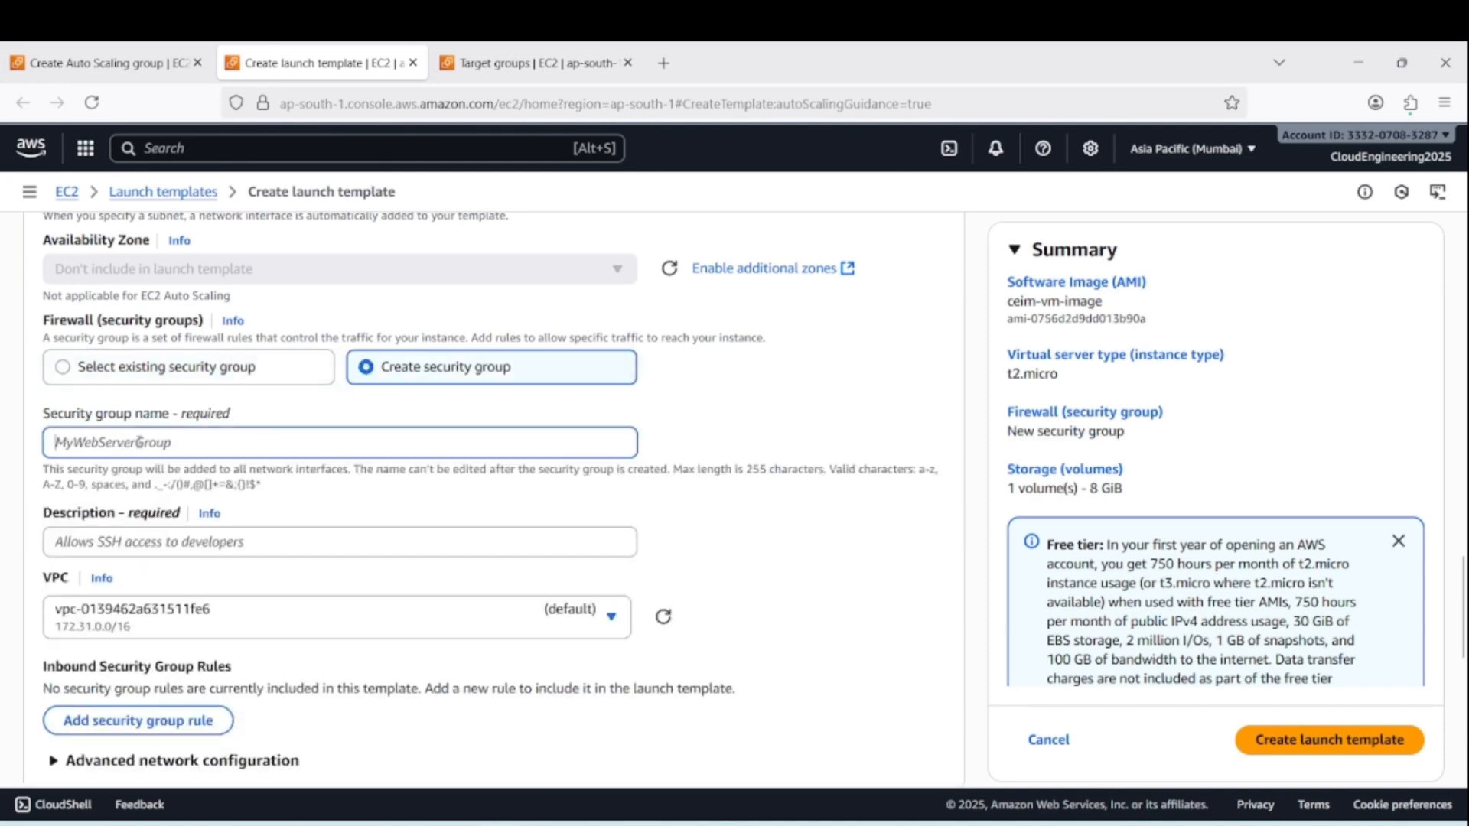
type("mynewssecgrp")
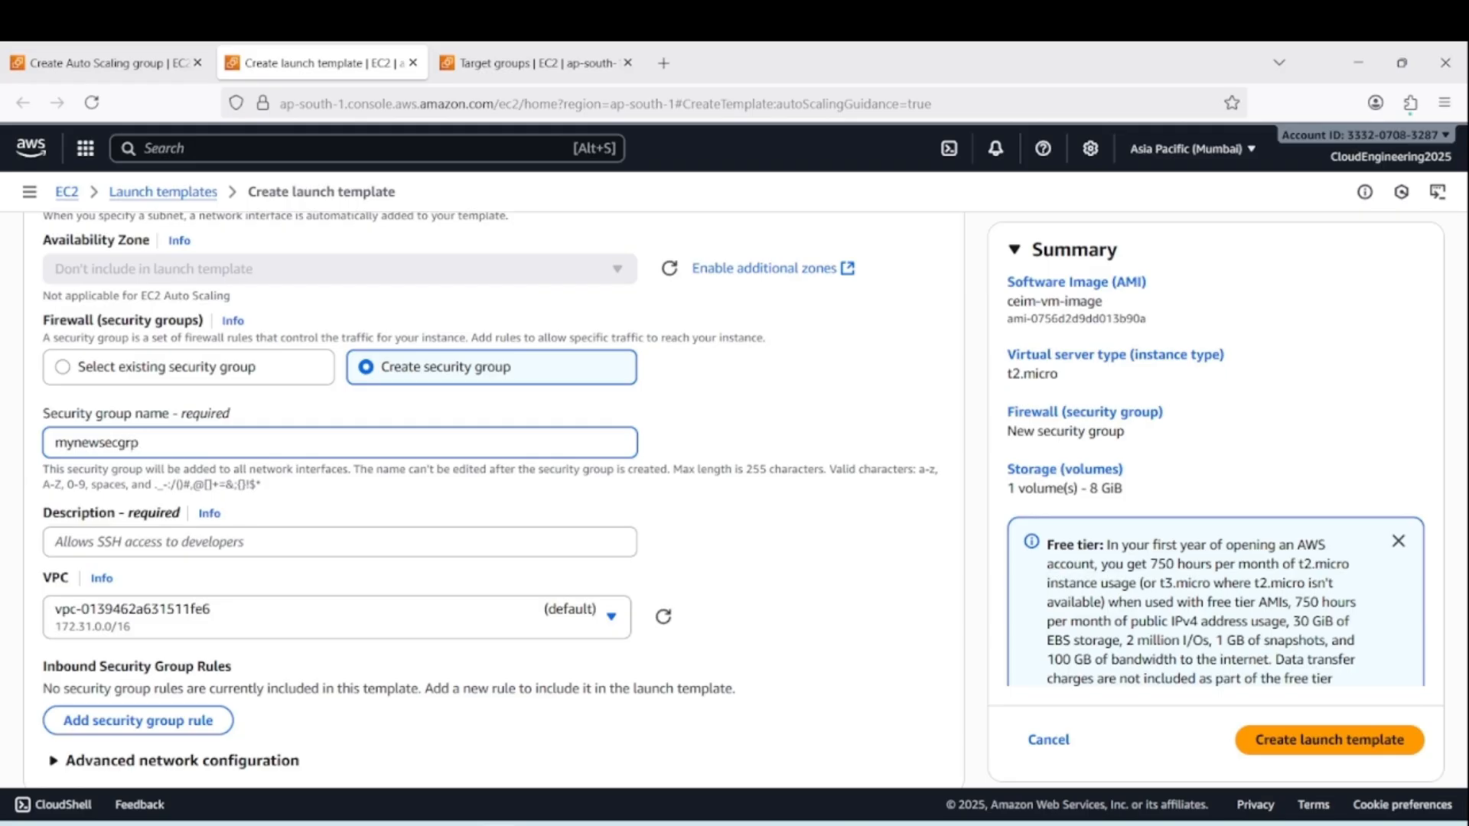
double_click(163, 450)
key("ctrl+c")
left_click(179, 544)
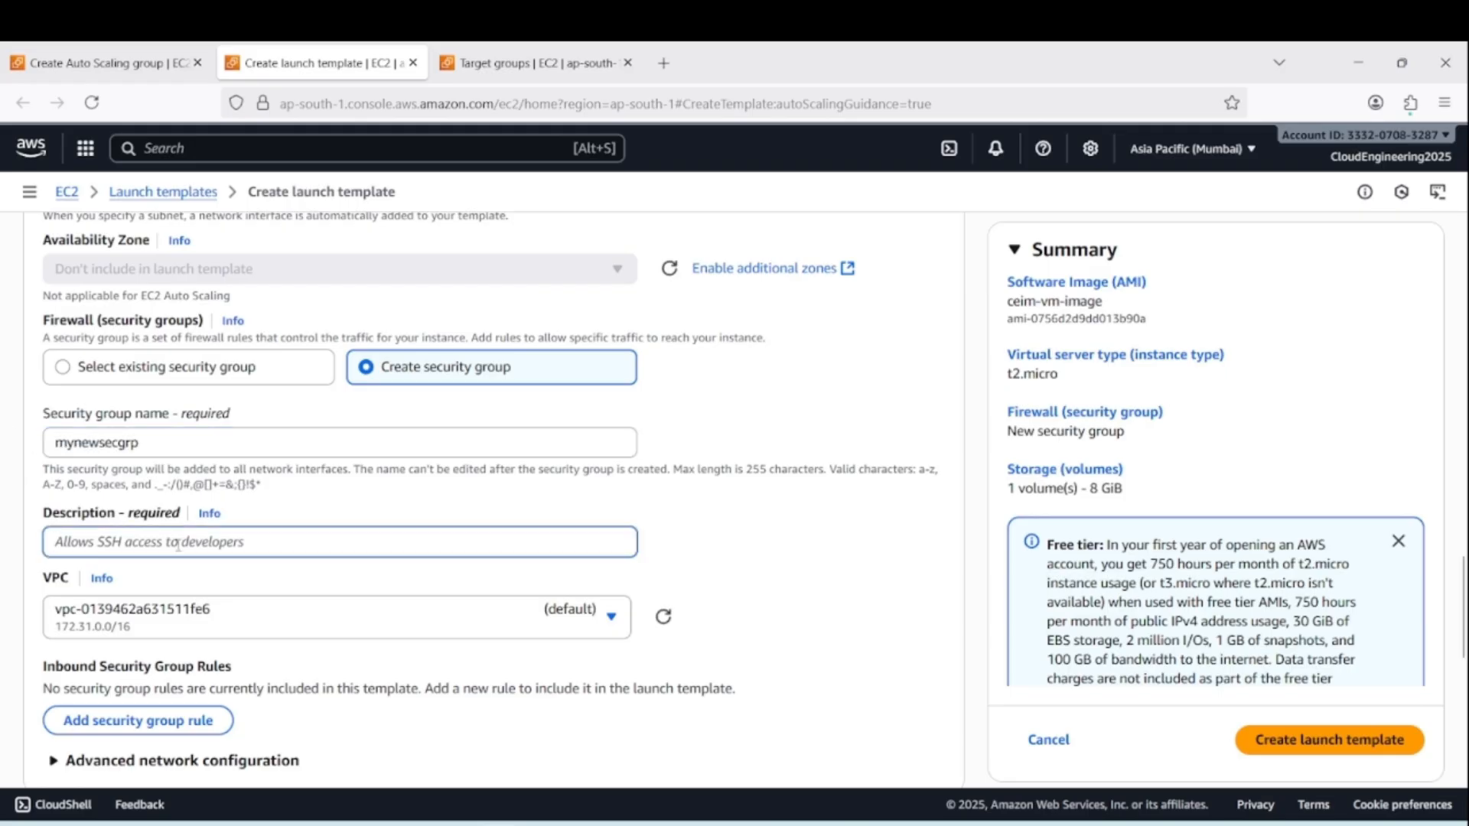
key("ctrl+v")
Add an inbound security group rule of type ssh with source type Anywhere
scroll(462, 549, "down", 3)
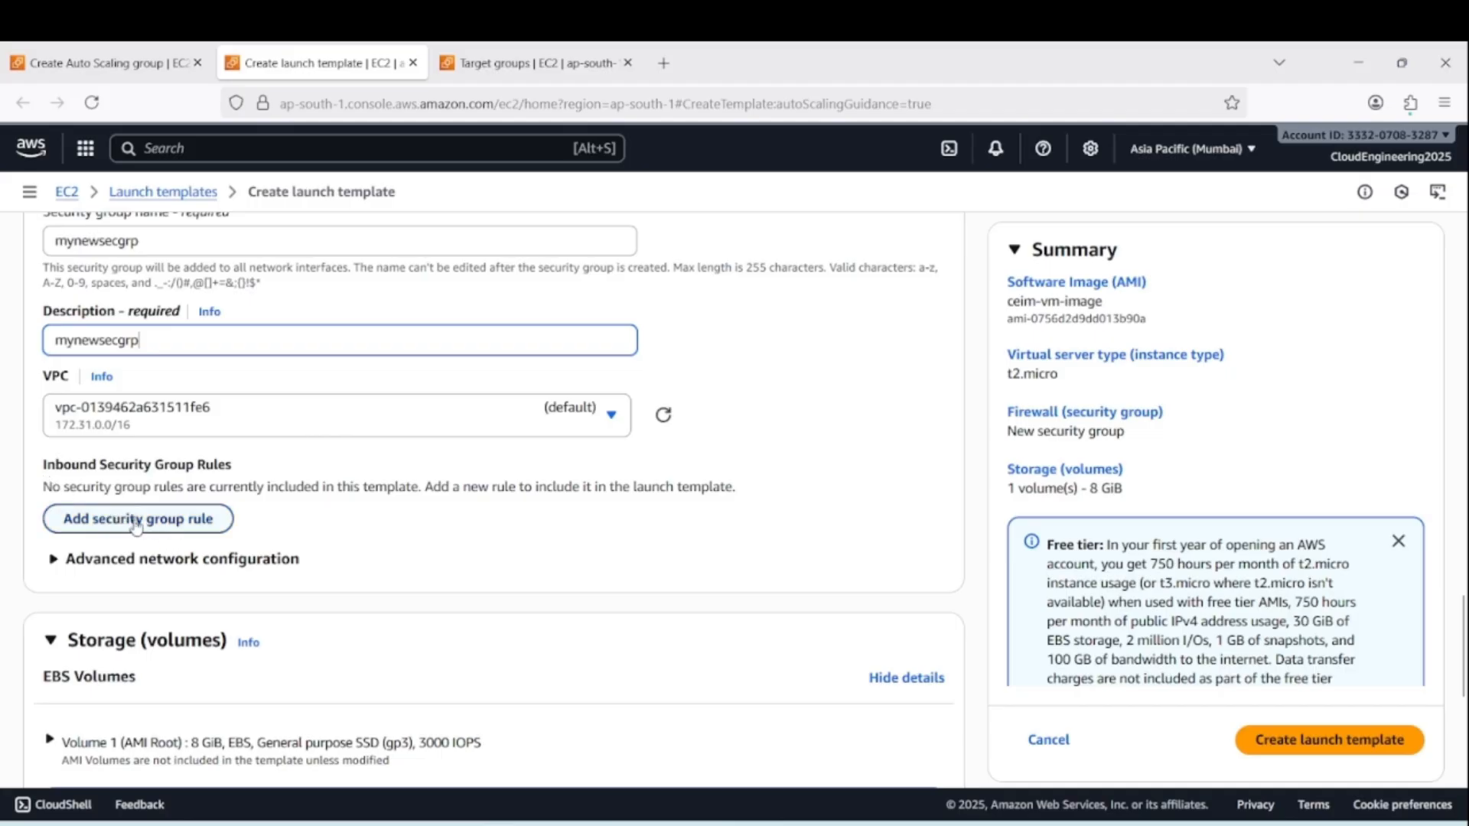
left_click(176, 524)
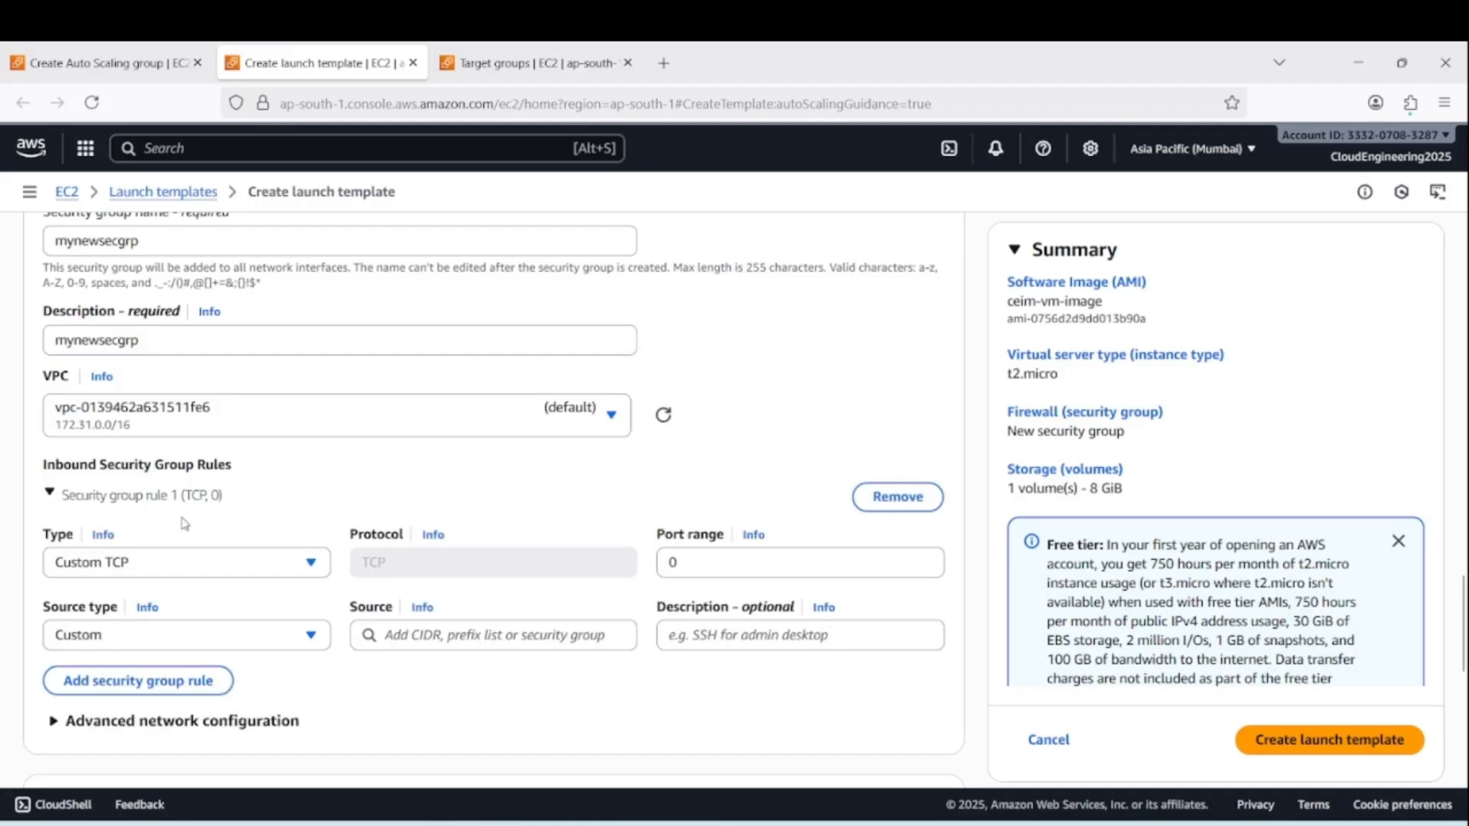
left_click(165, 572)
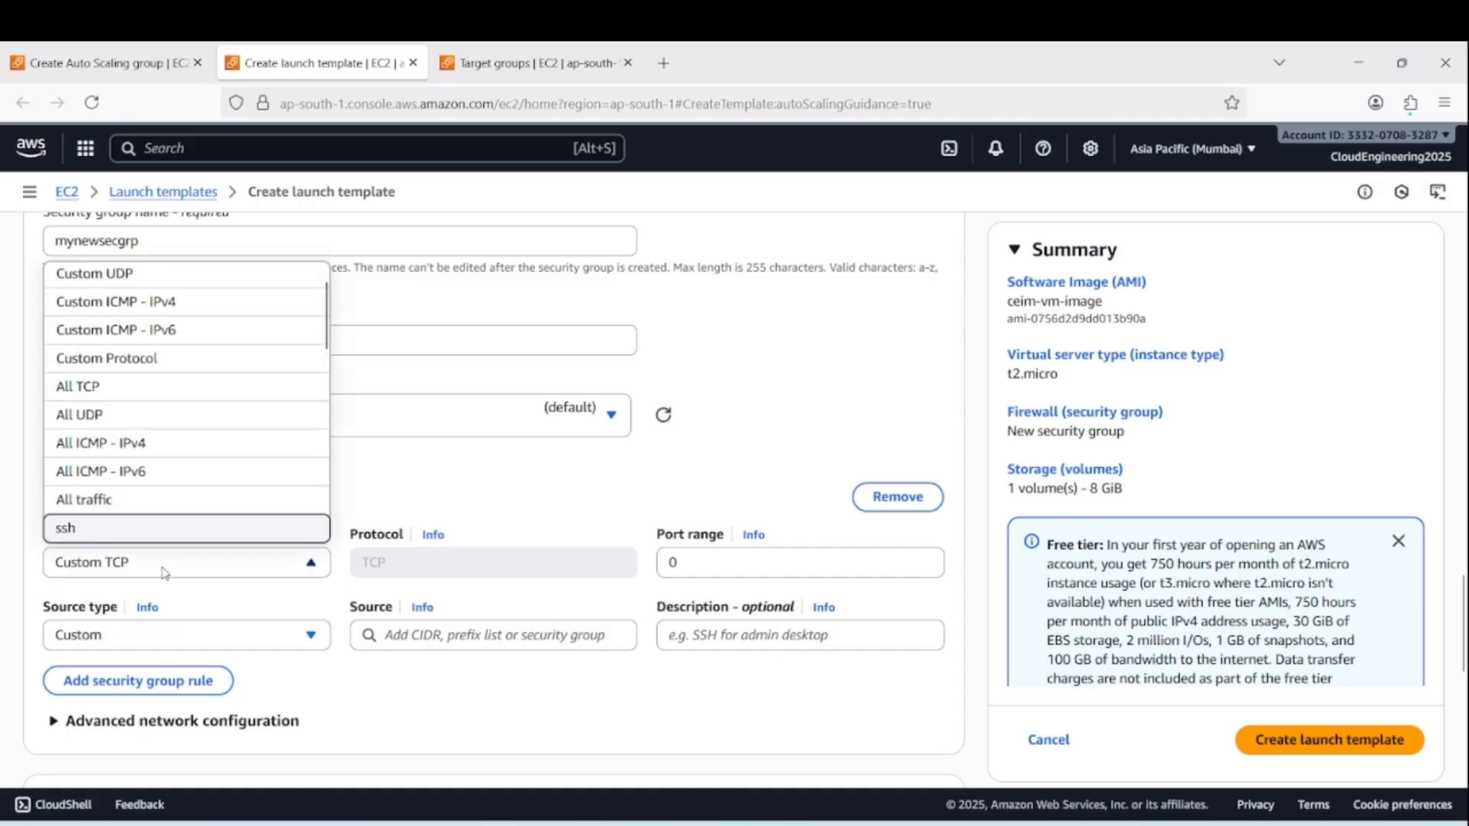
left_click(153, 536)
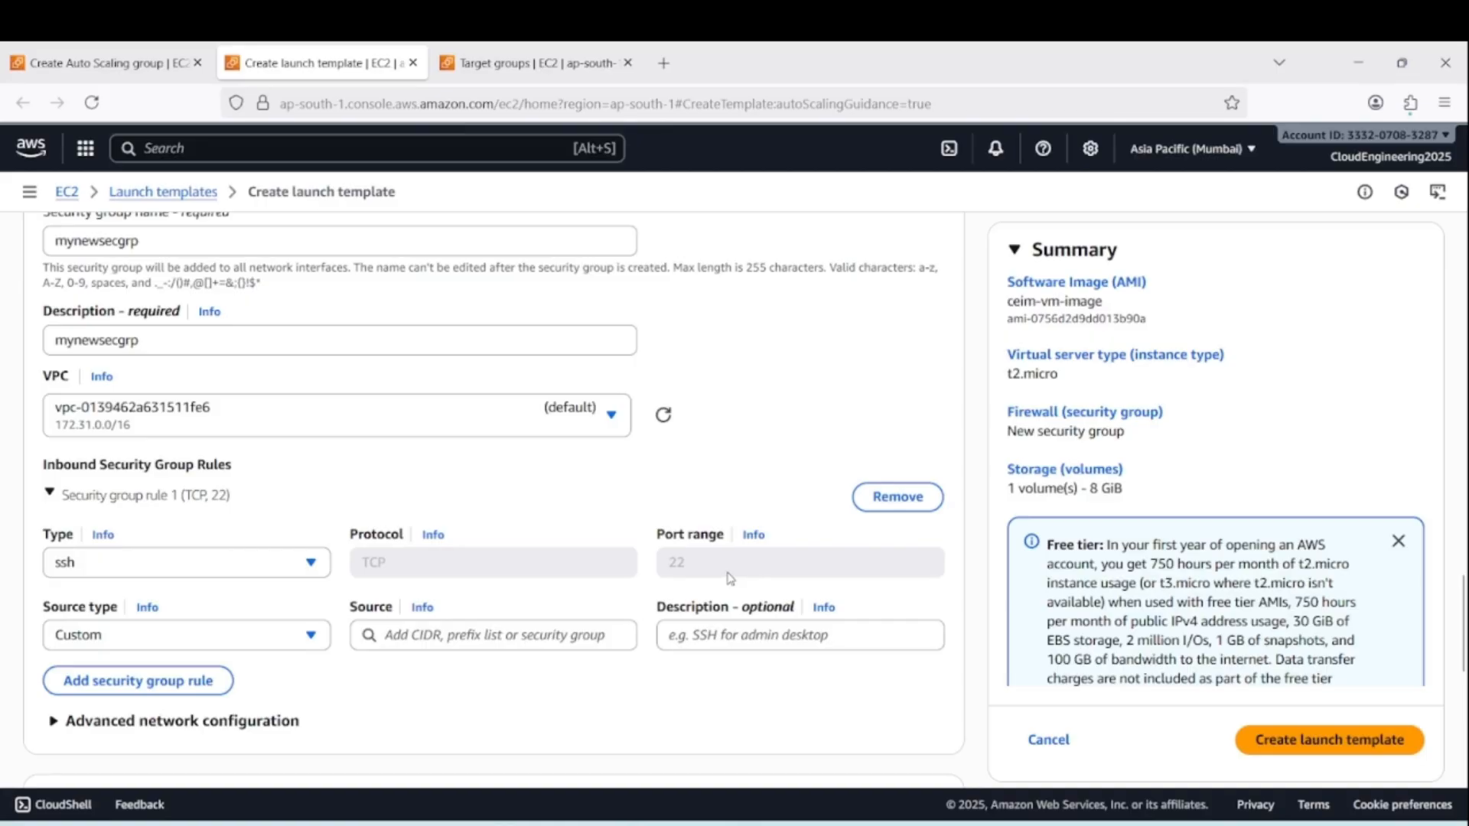
left_click(246, 642)
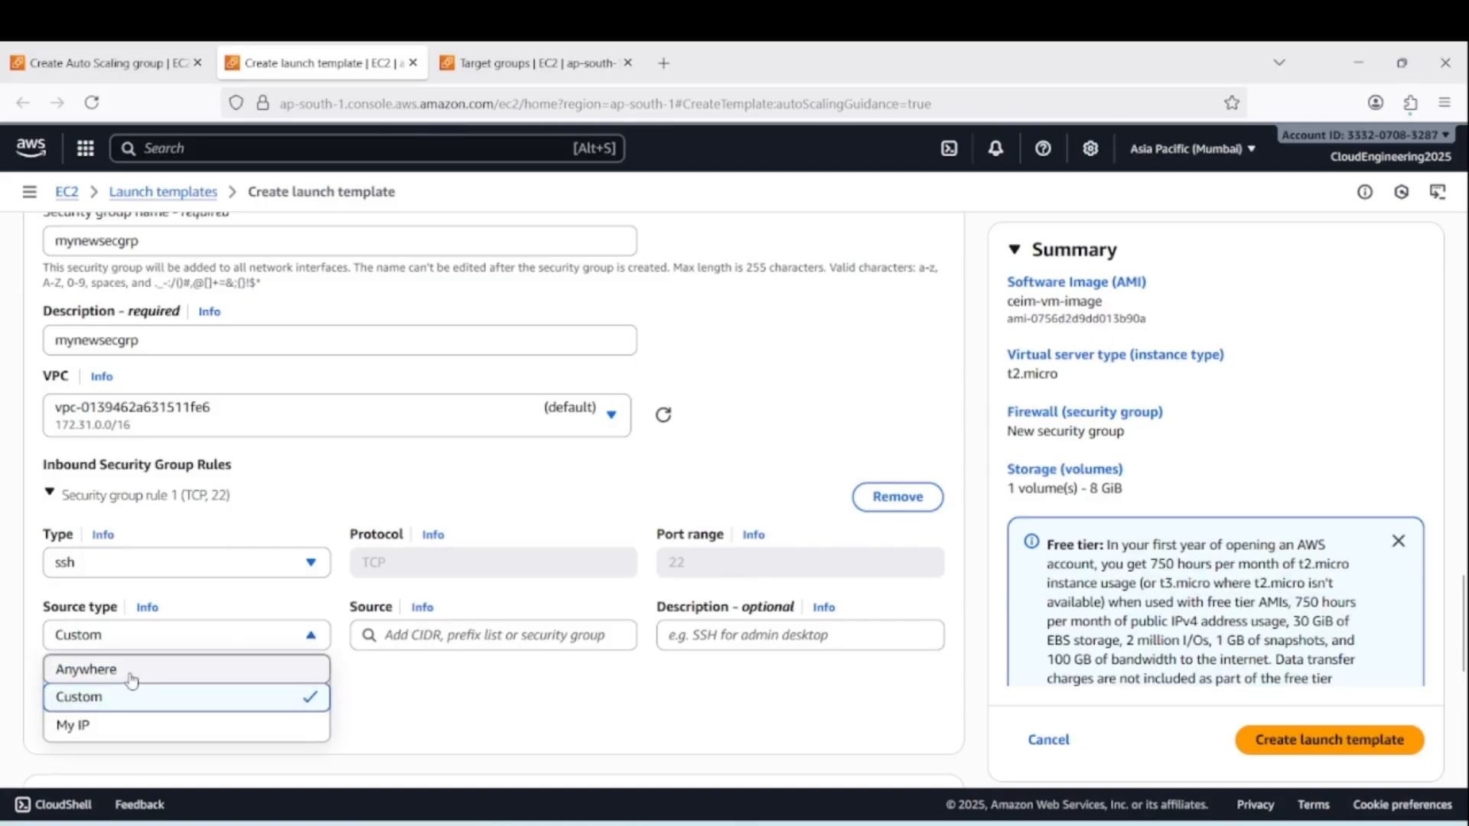
left_click(135, 672)
Add a second inbound security group rule of type HTTP with source type Anywhere
scroll(819, 596, "down", 3)
scroll(819, 596, "down", 2)
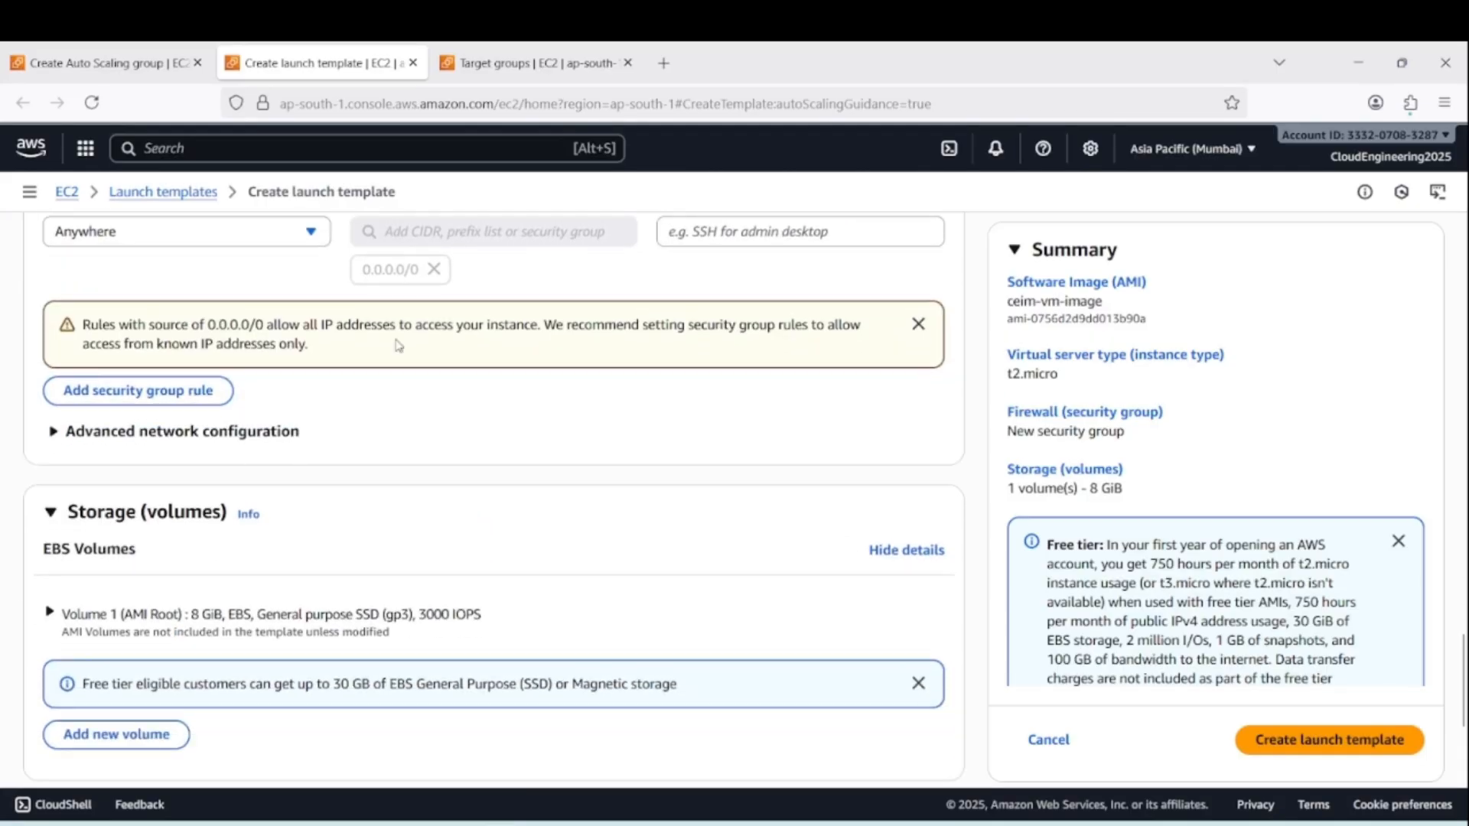
scroll(344, 413, "up", 1)
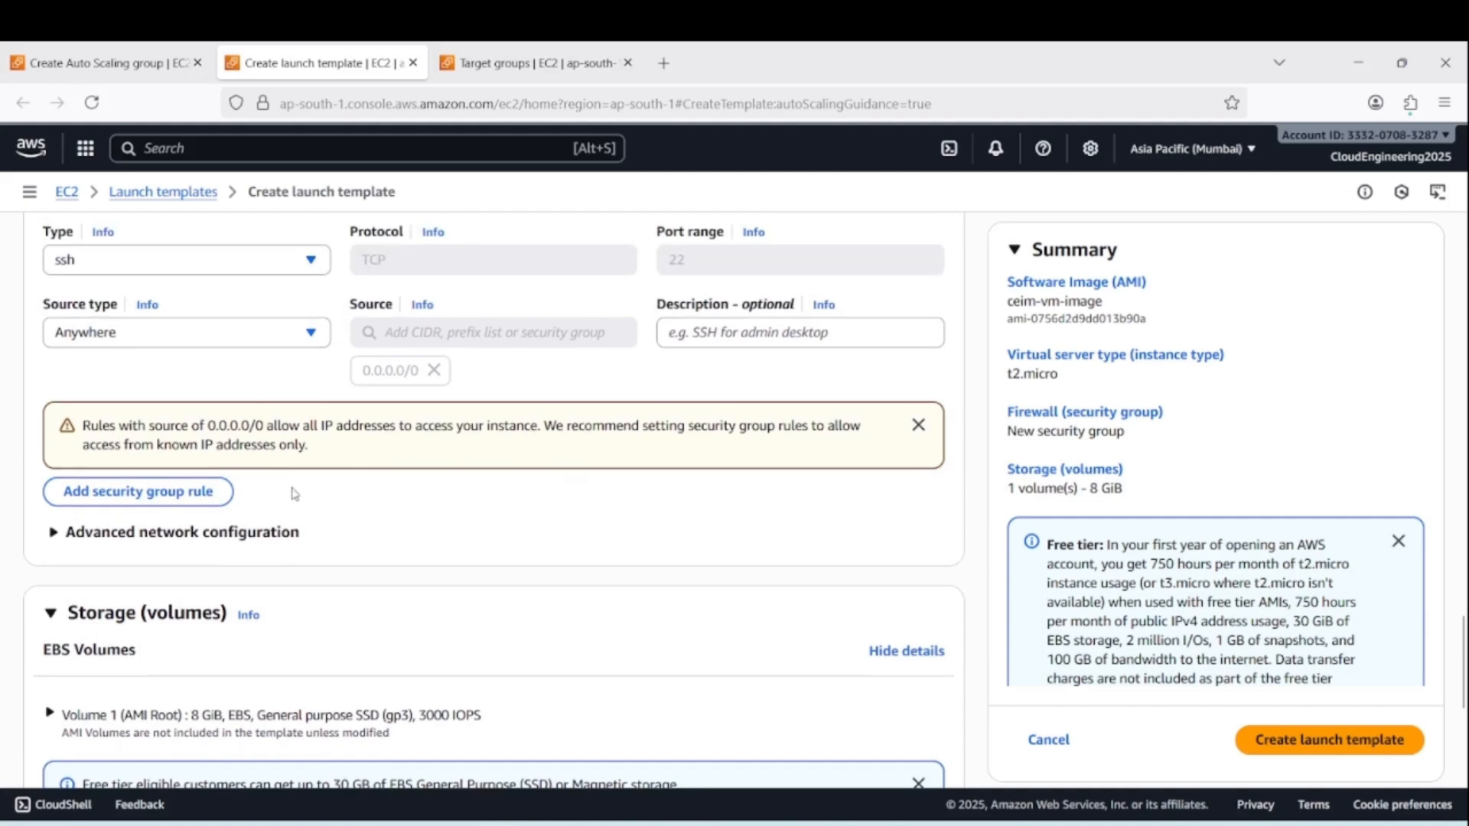
left_click(147, 494)
left_click(173, 490)
key("h")
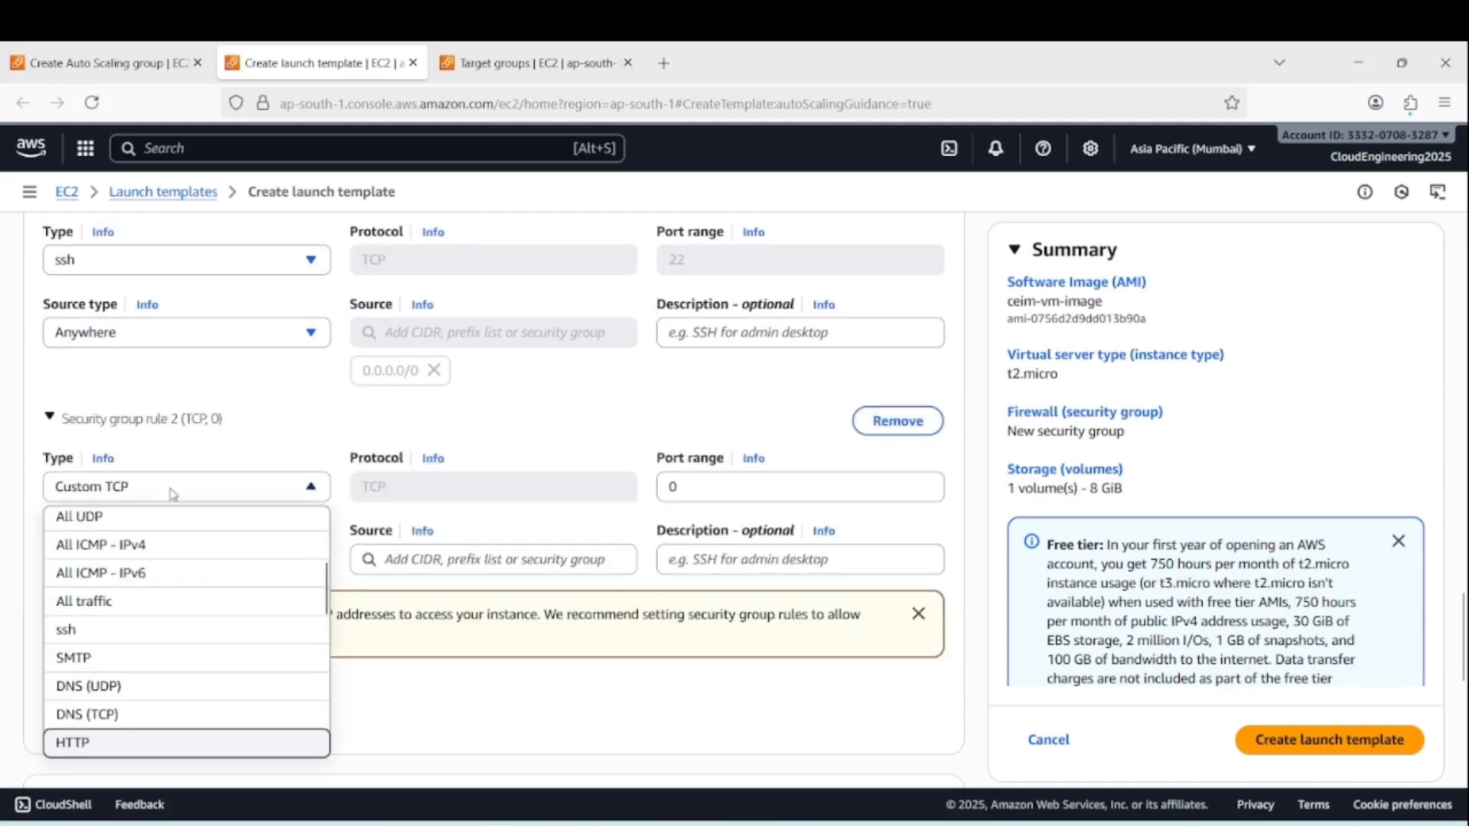
left_click(131, 744)
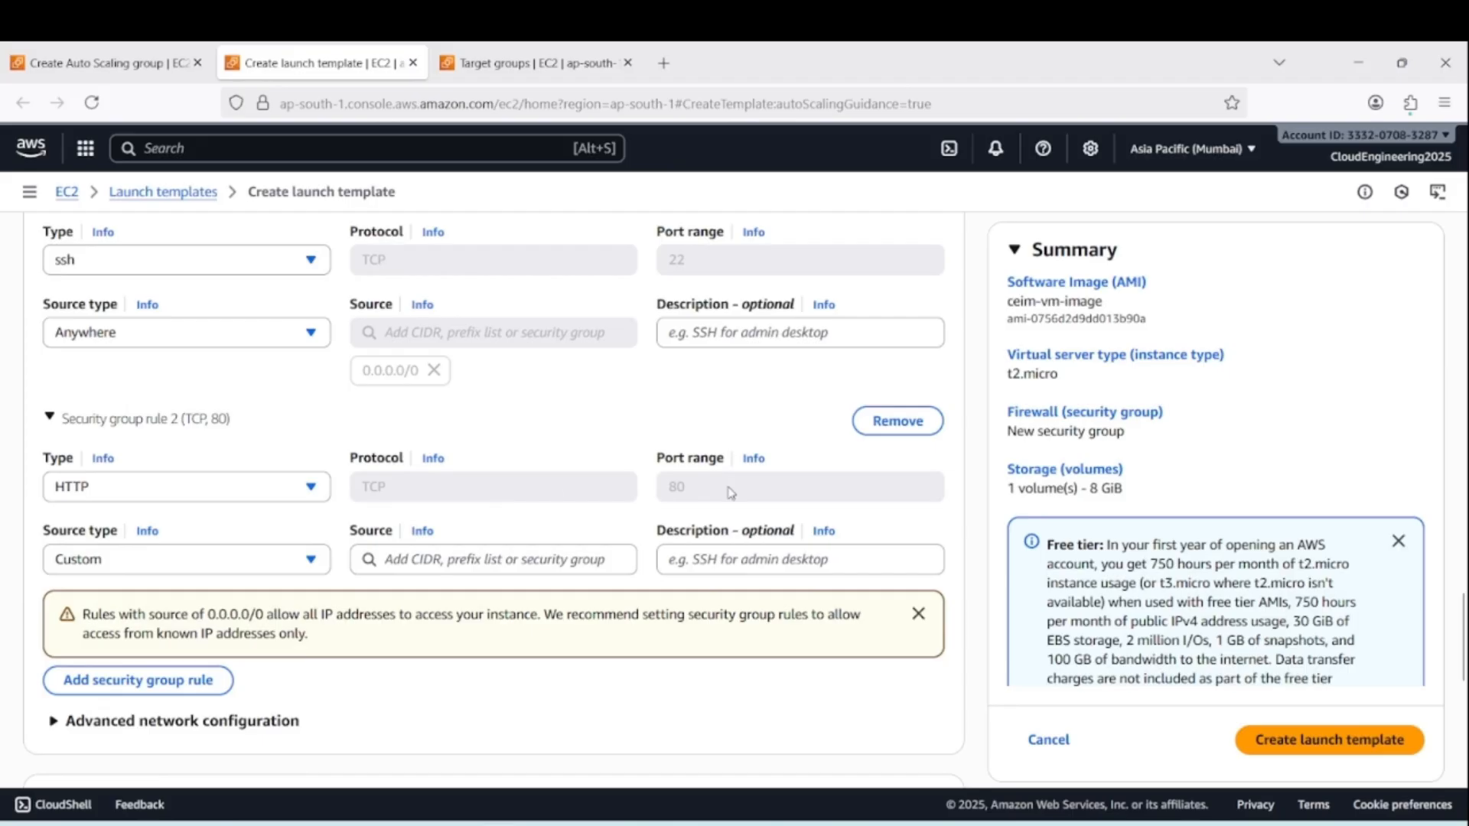
left_click(311, 559)
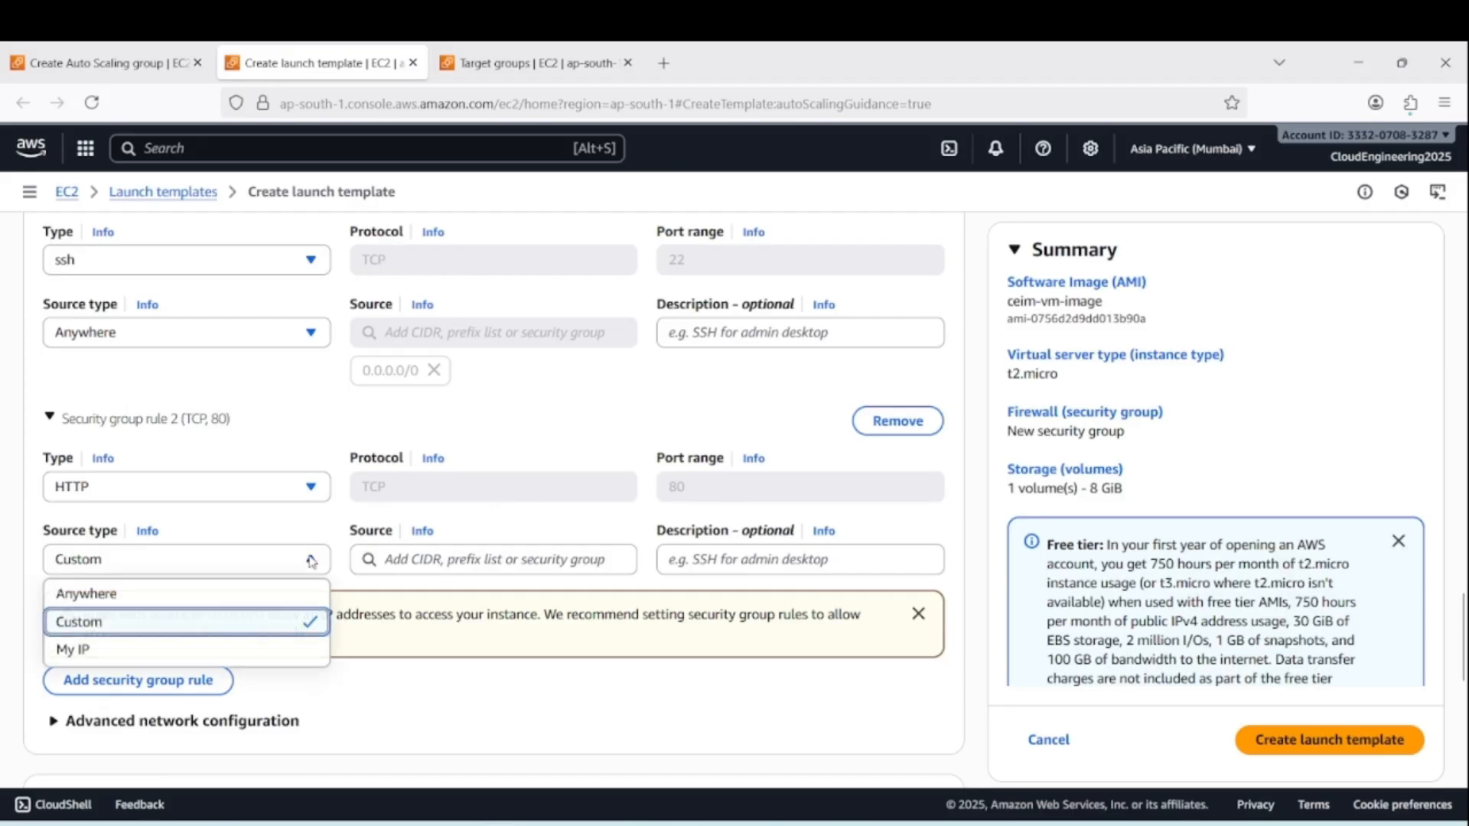
left_click(154, 601)
In the launch template's advanced details, enter a user data script with the lines #!/bin/bash, sudo su and service httpd start
scroll(654, 646, "down", 5)
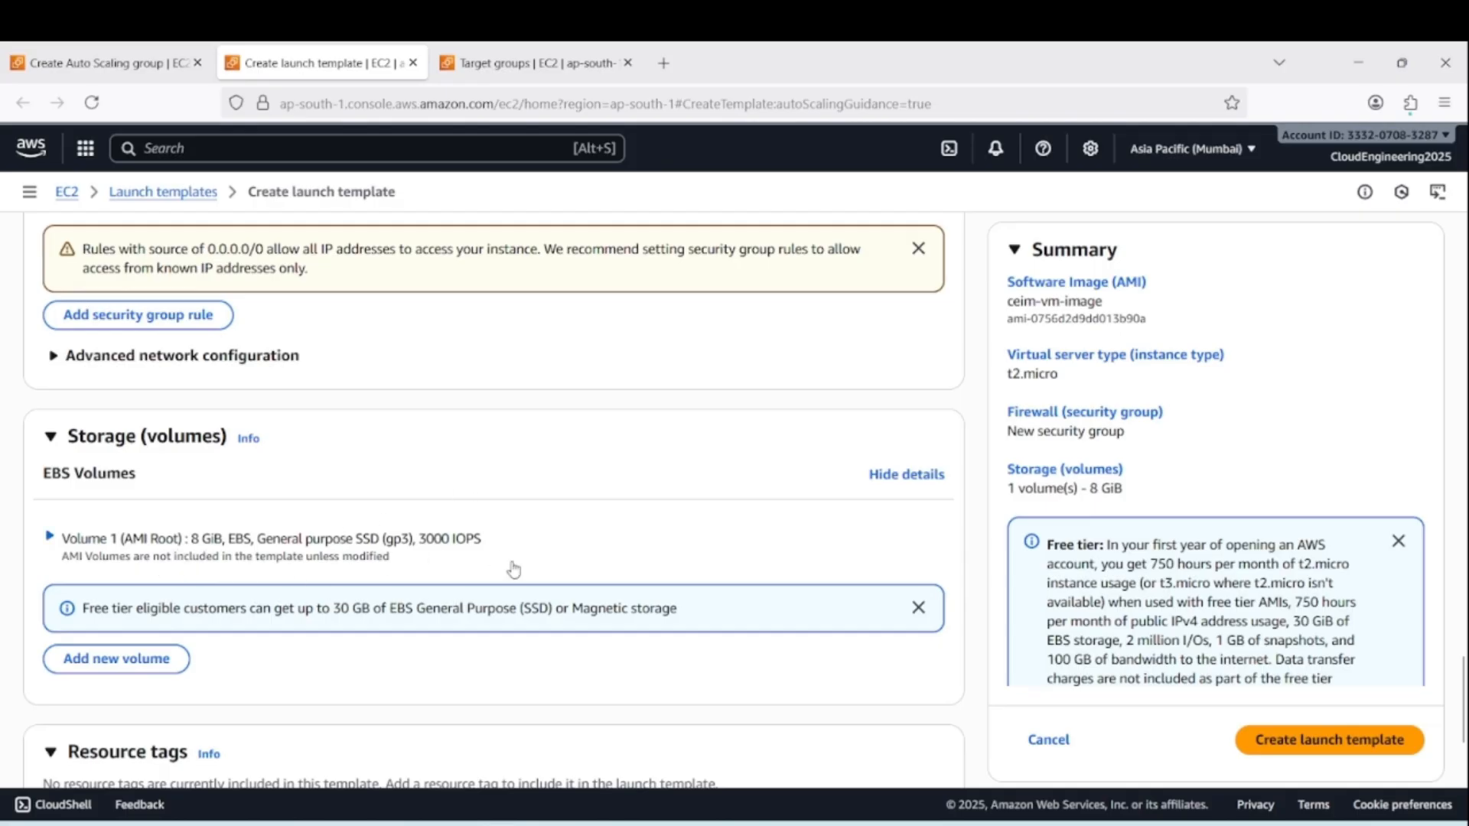
scroll(531, 551, "down", 3)
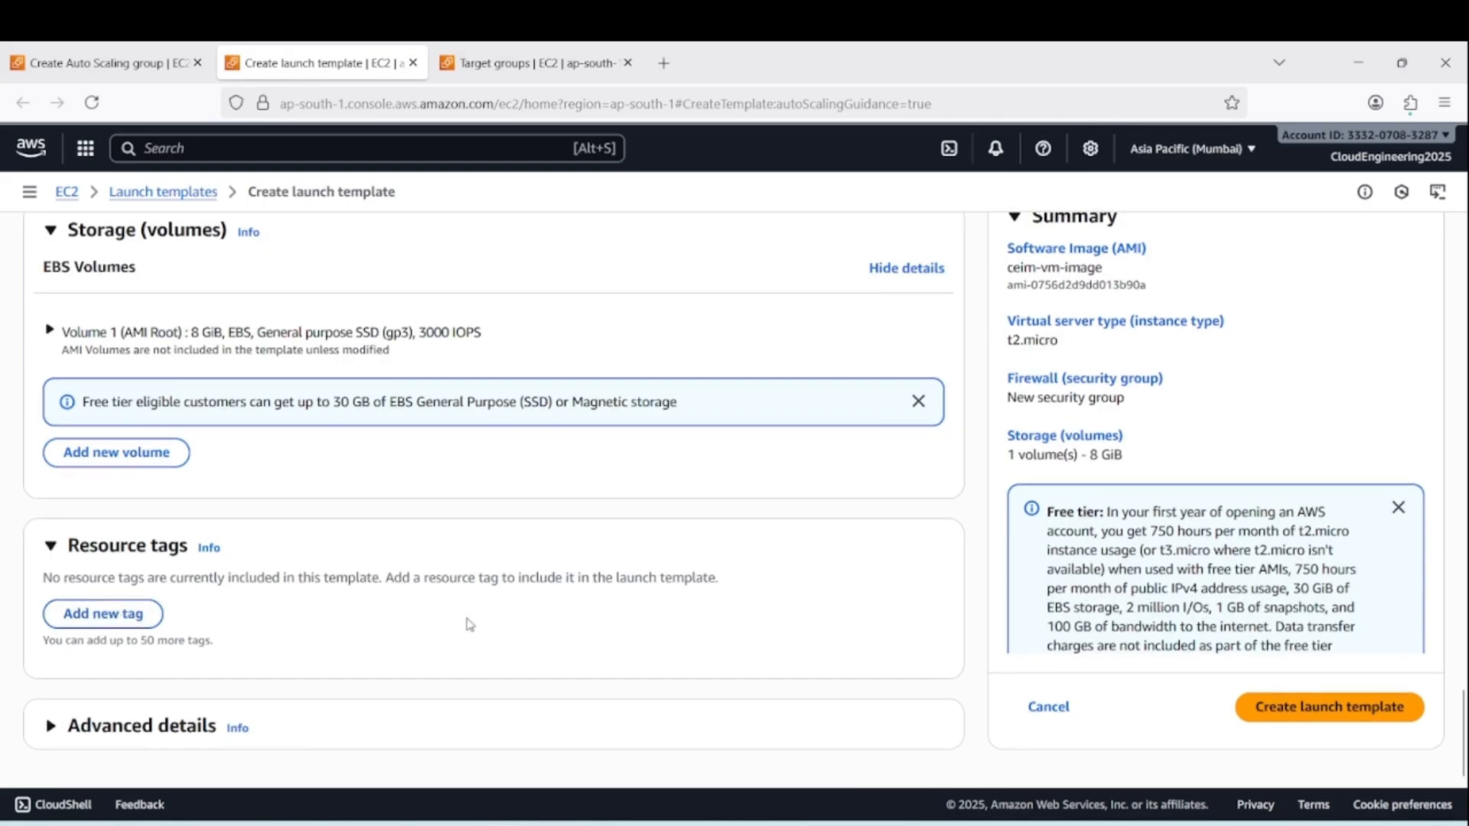
left_click(52, 731)
scroll(374, 656, "down", 4)
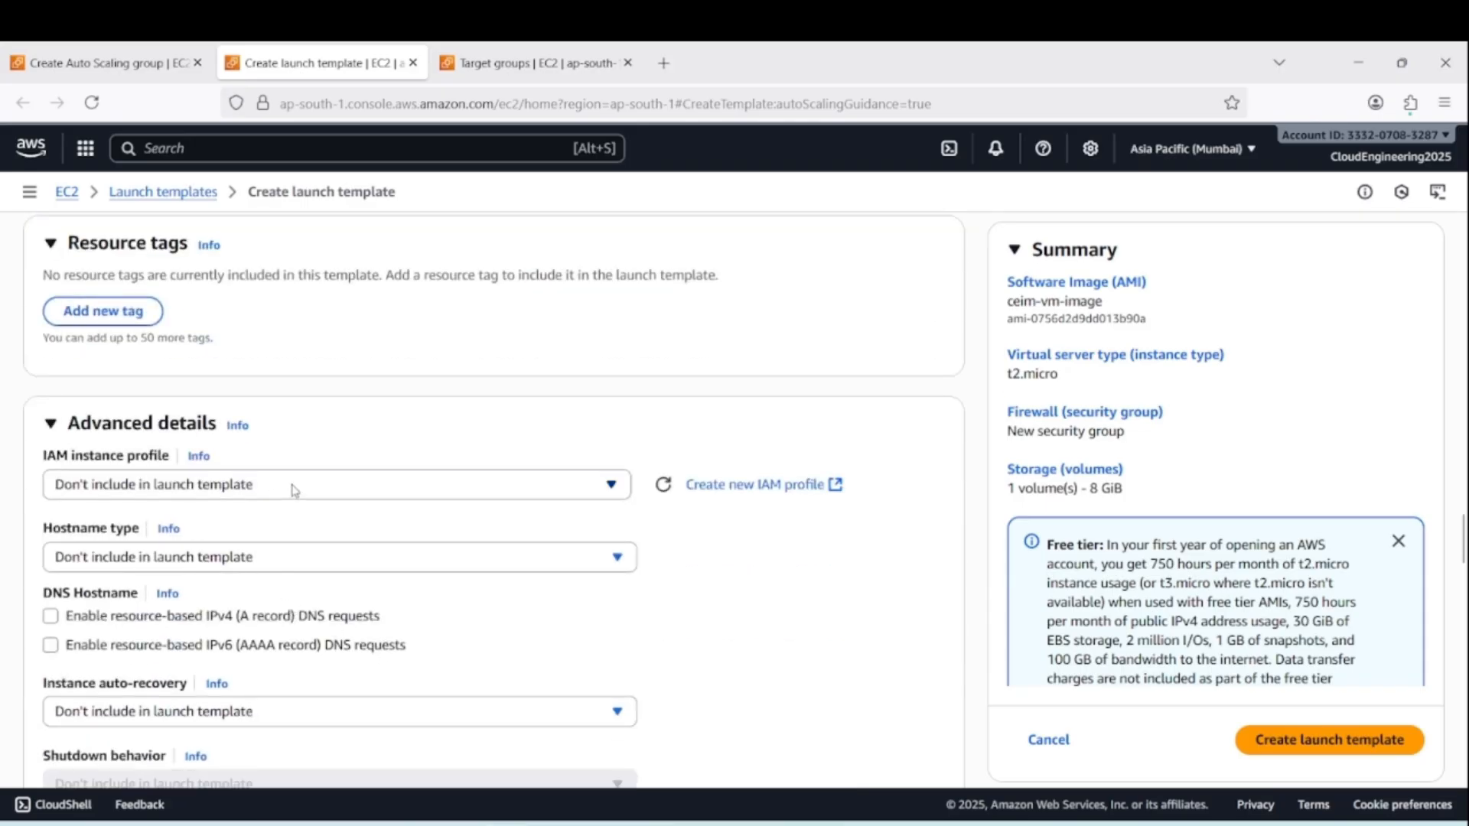
scroll(390, 522, "down", 3)
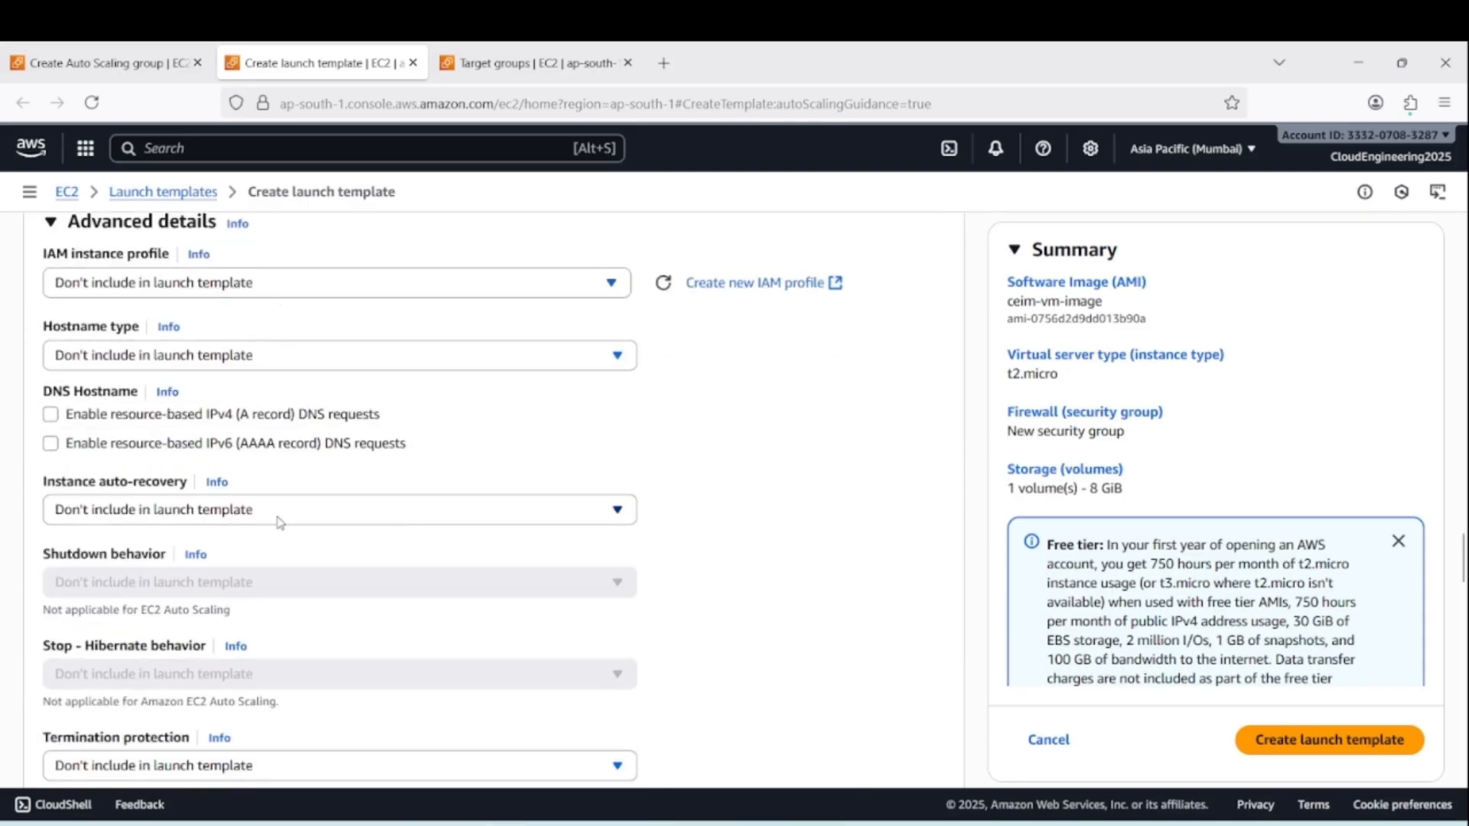
scroll(337, 569, "down", 12)
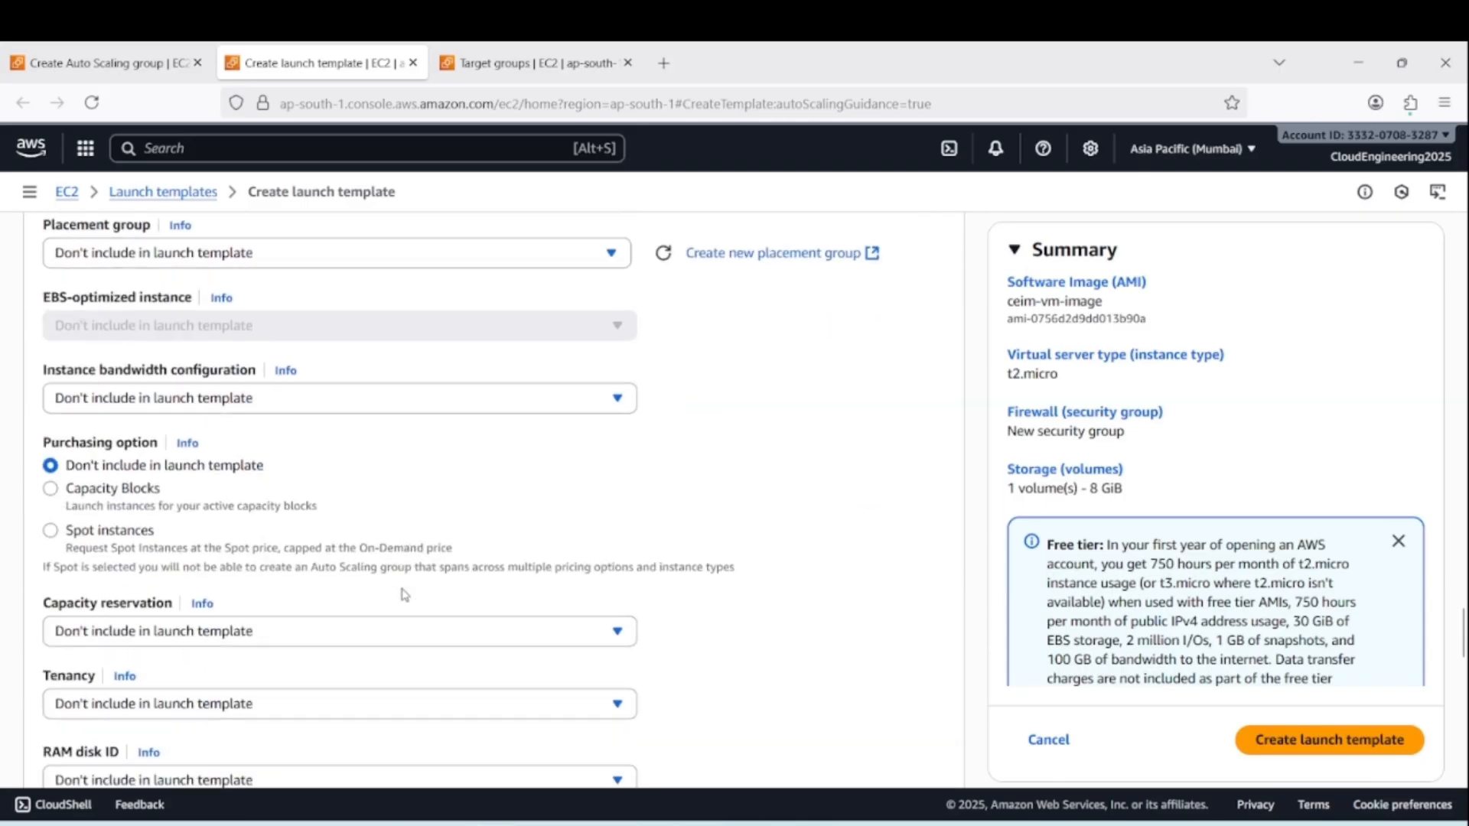
scroll(405, 594, "down", 12)
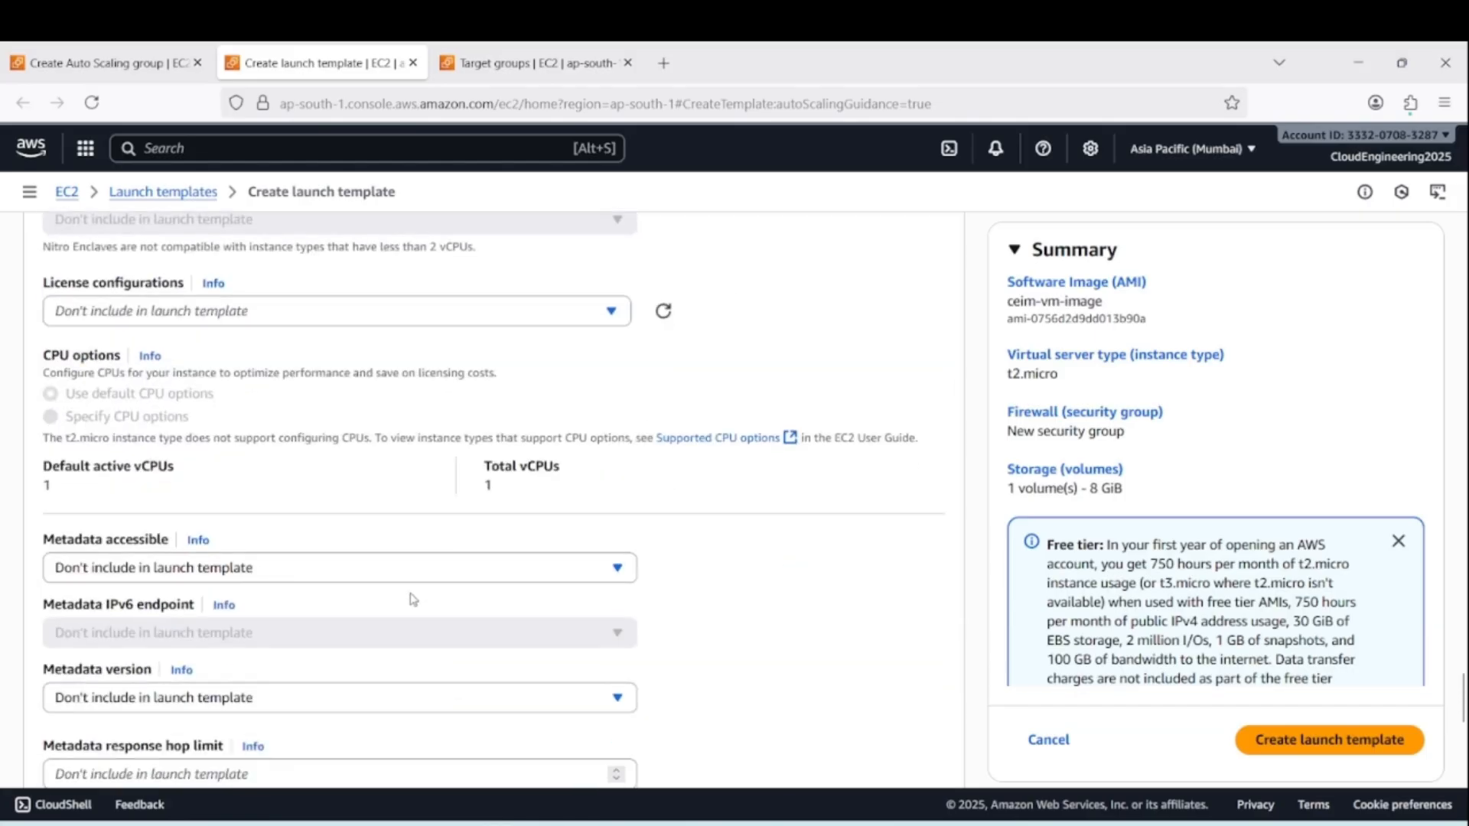
scroll(413, 599, "down", 3)
left_click(140, 498)
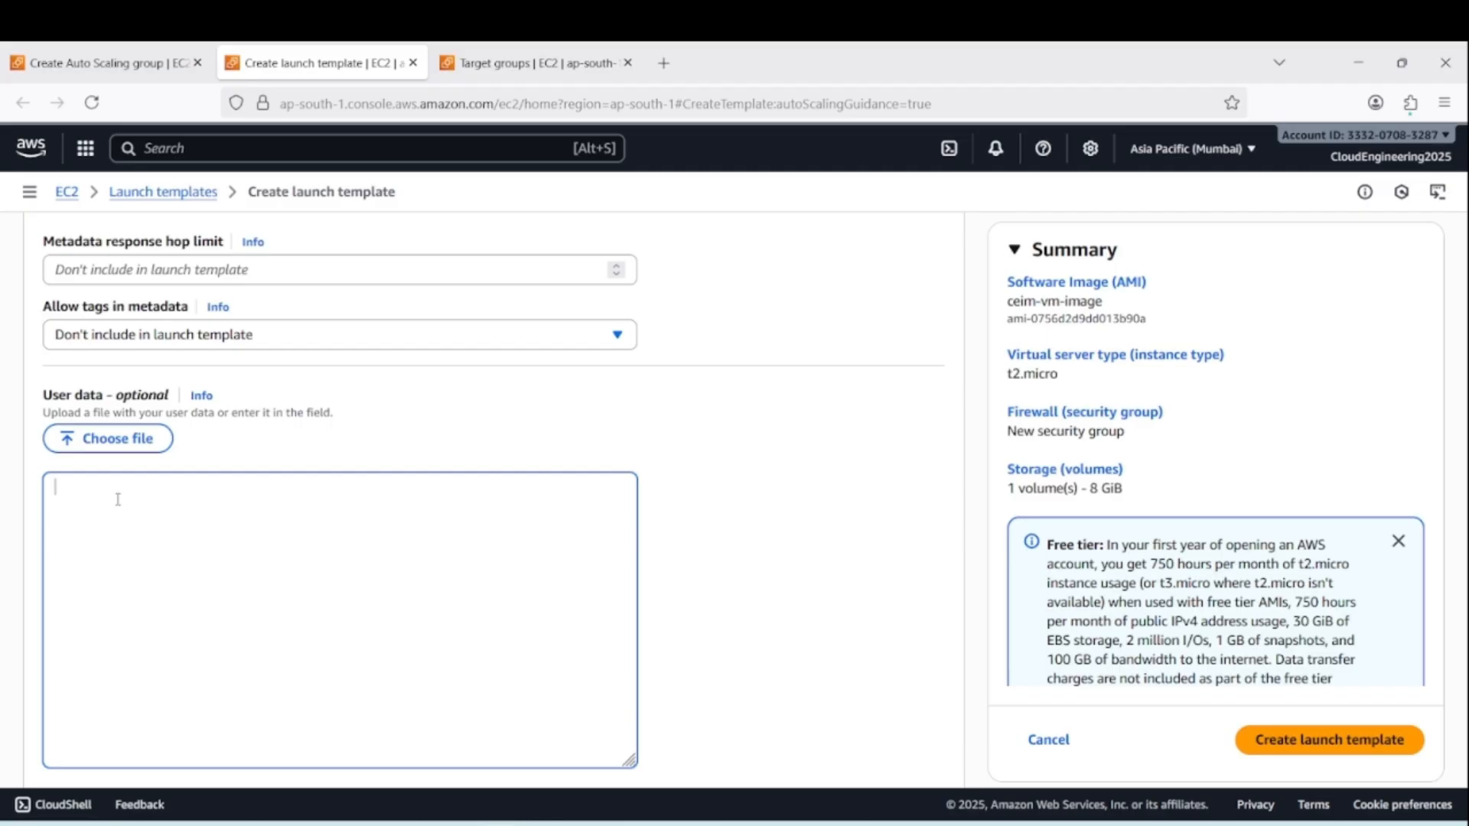
type("#!/bin/bash")
key("Return")
type("sudo su")
key("Return")
type("service htt")
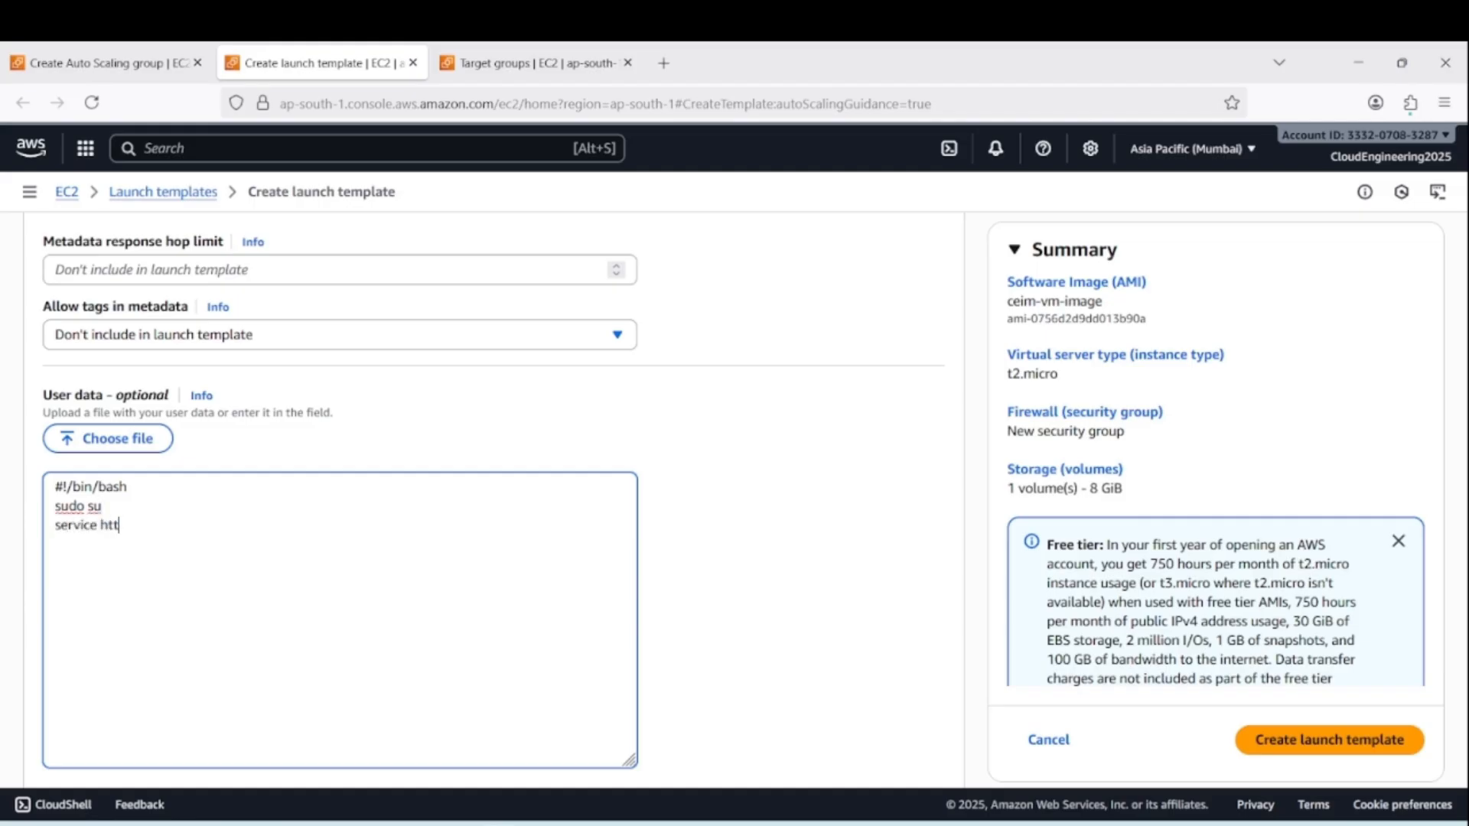
type("pd start")
scroll(642, 530, "down", 2)
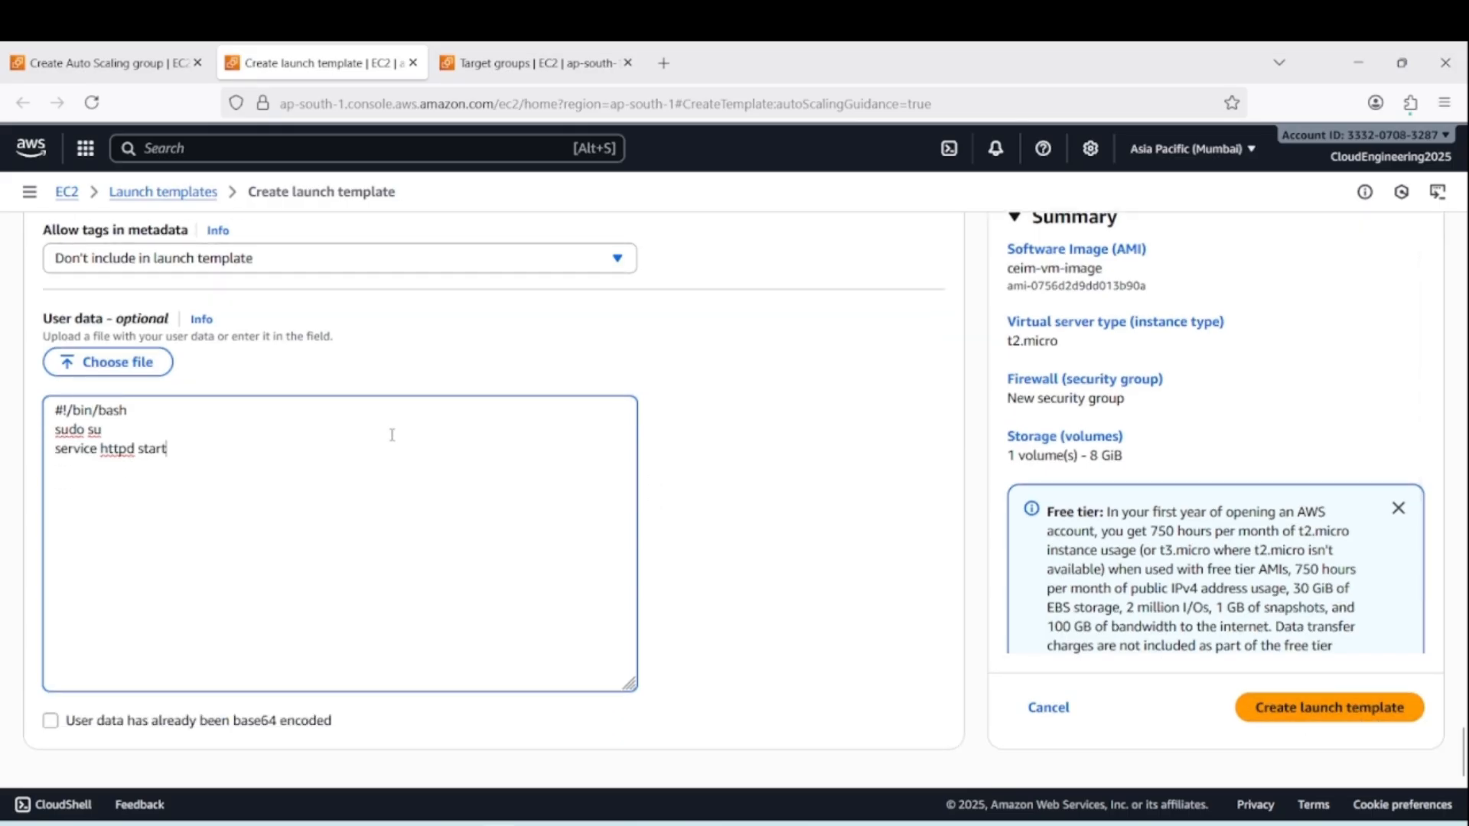
Leave the unsaved template form and open the existing my-template from the launch templates list
left_click(151, 198)
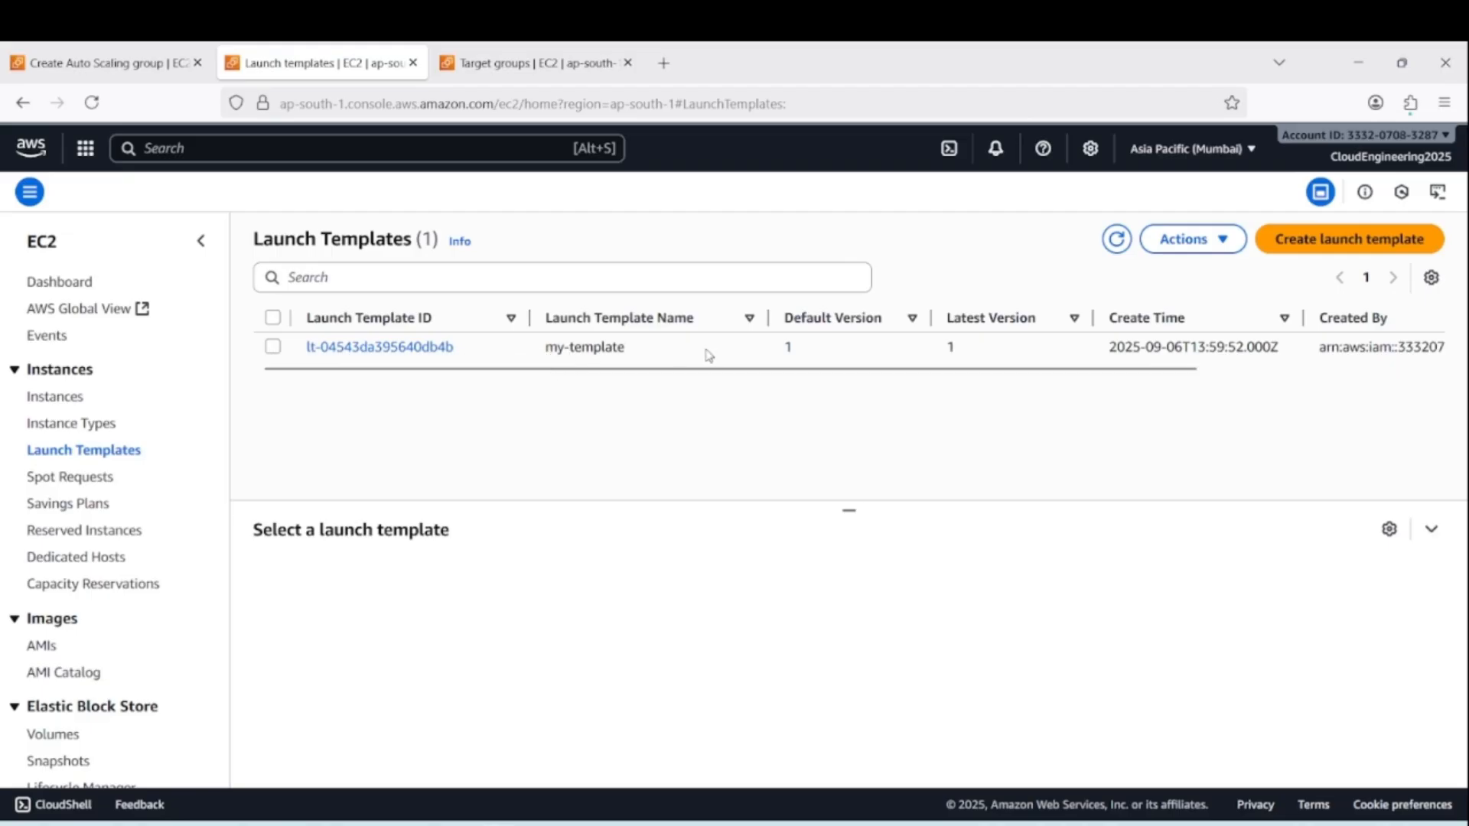
left_click(273, 347)
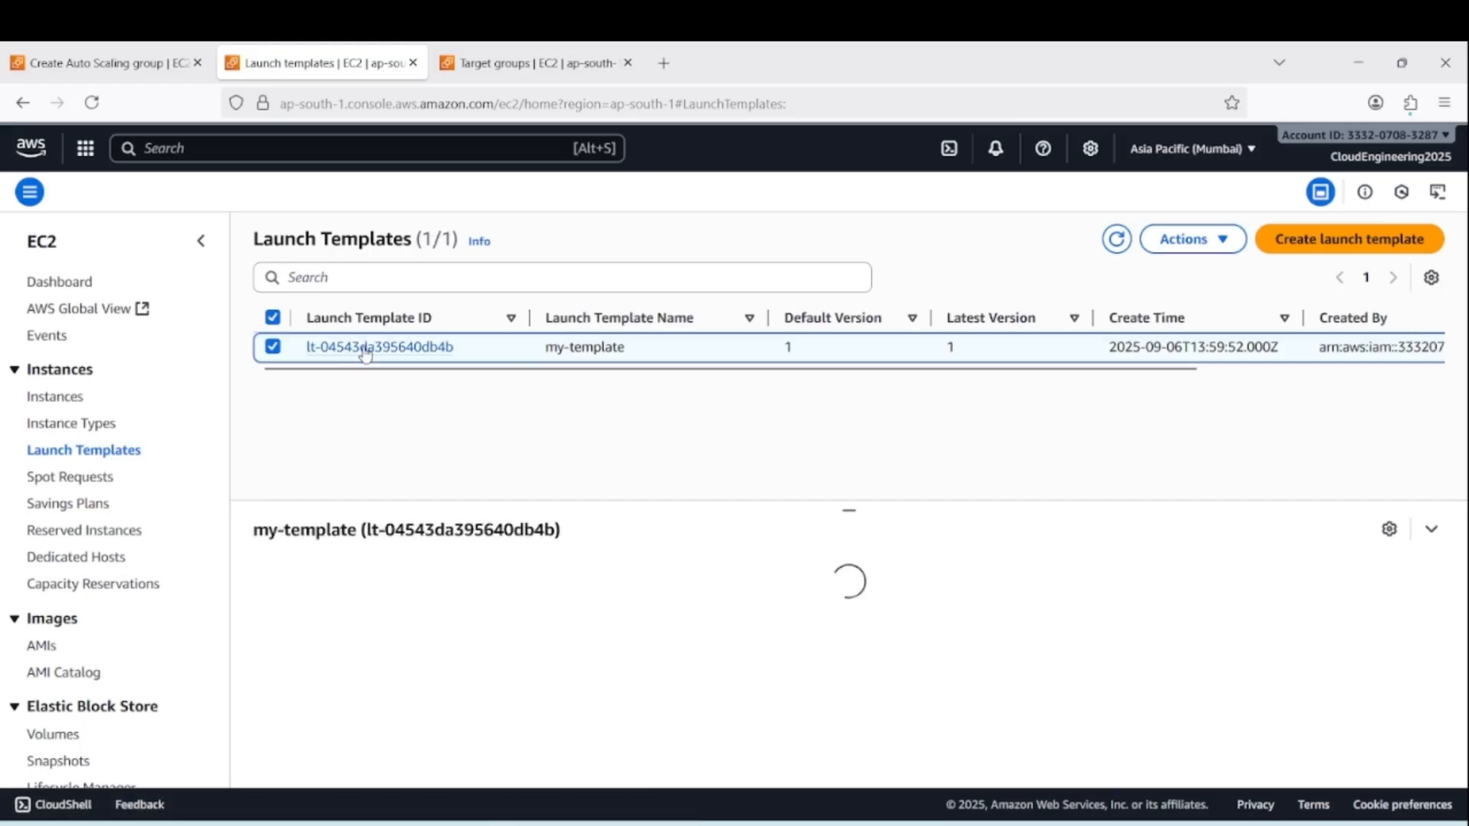
scroll(880, 583, "down", 1)
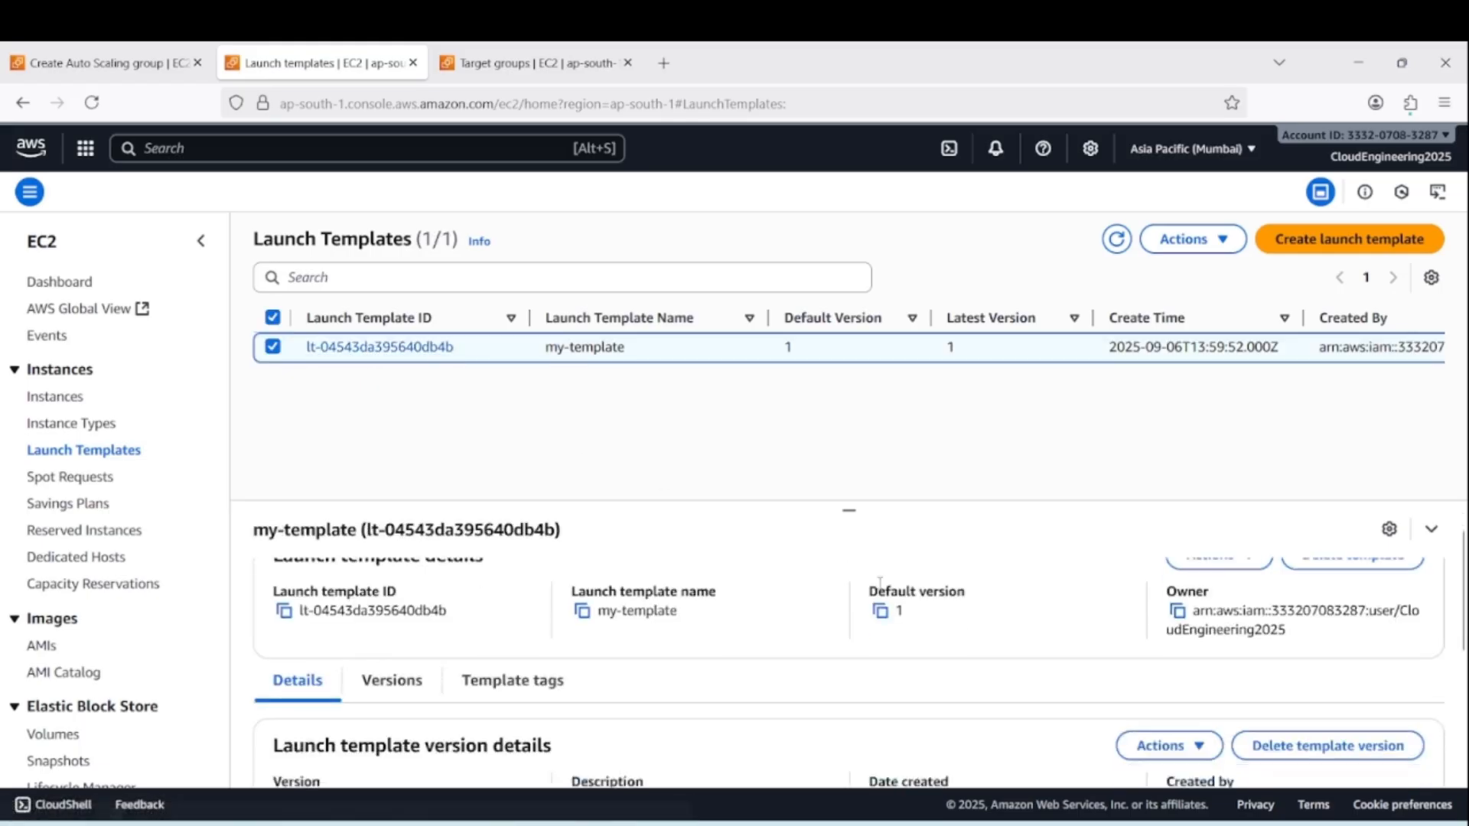
scroll(879, 583, "down", 3)
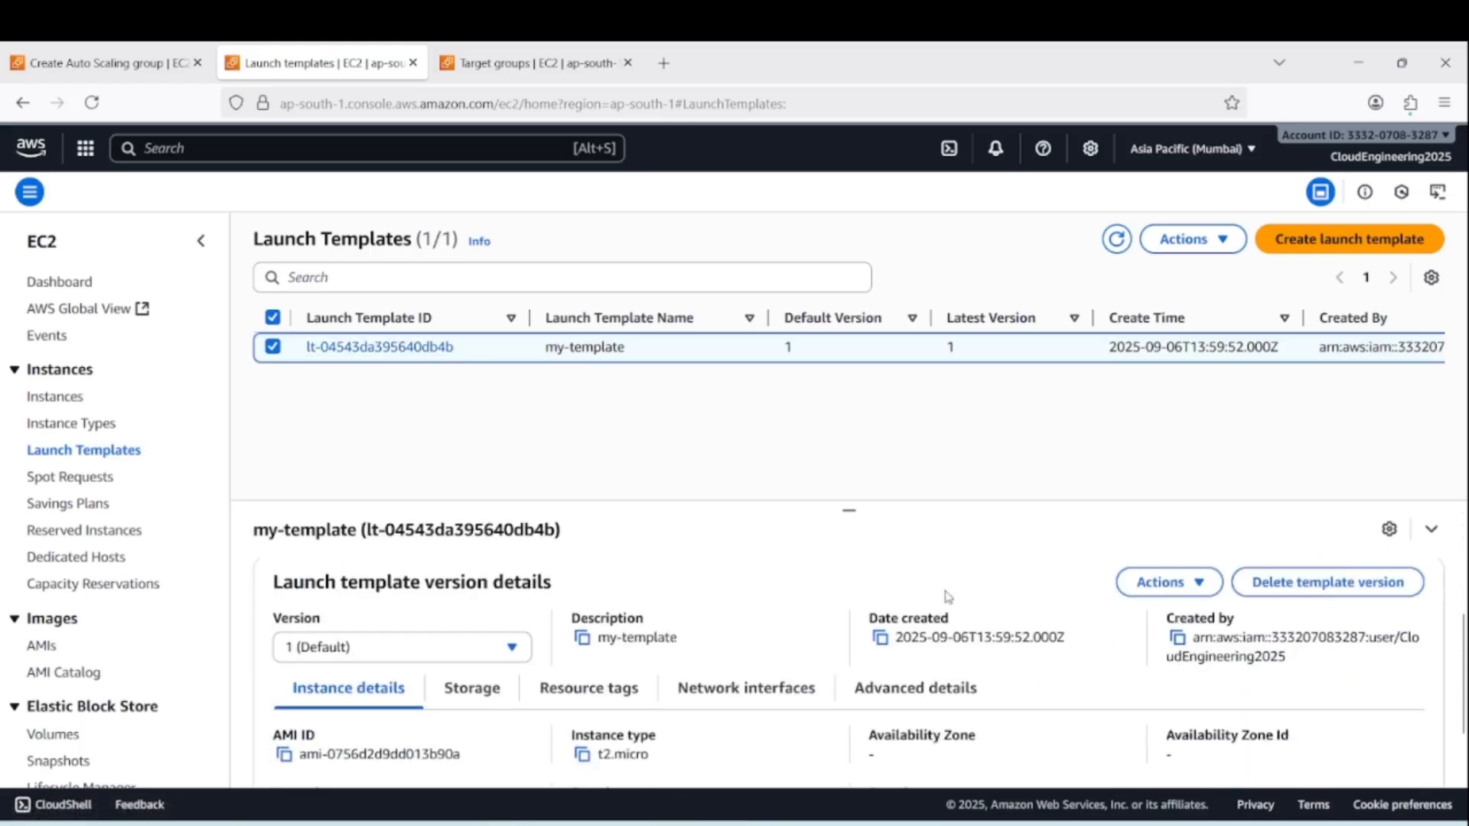
left_click(377, 346)
Review my-template's instance details and advanced details, including its user data, and glance at the Auto Scaling group form
scroll(828, 474, "down", 1)
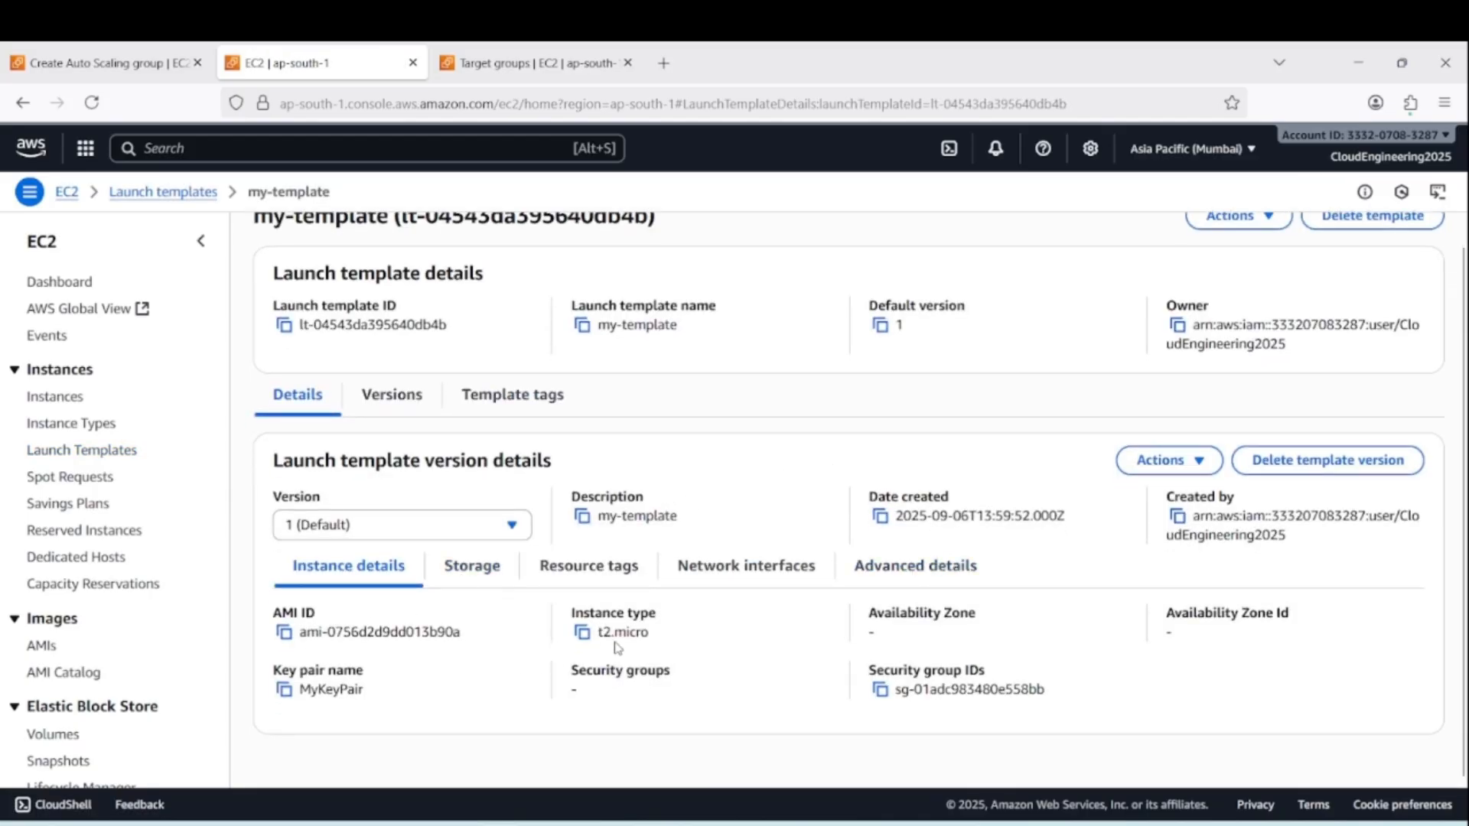
left_click(934, 567)
scroll(755, 658, "down", 8)
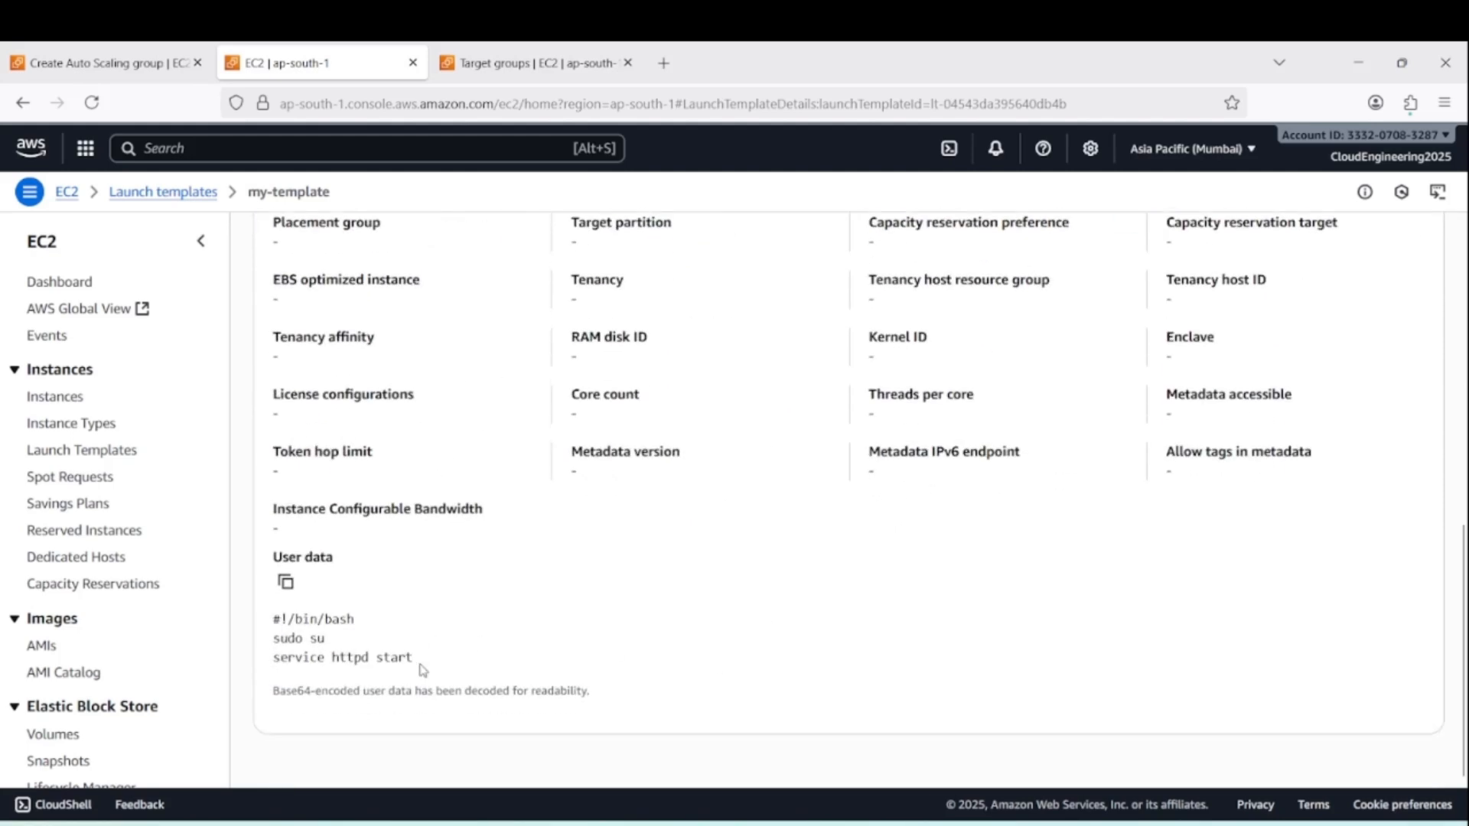
scroll(636, 660, "up", 8)
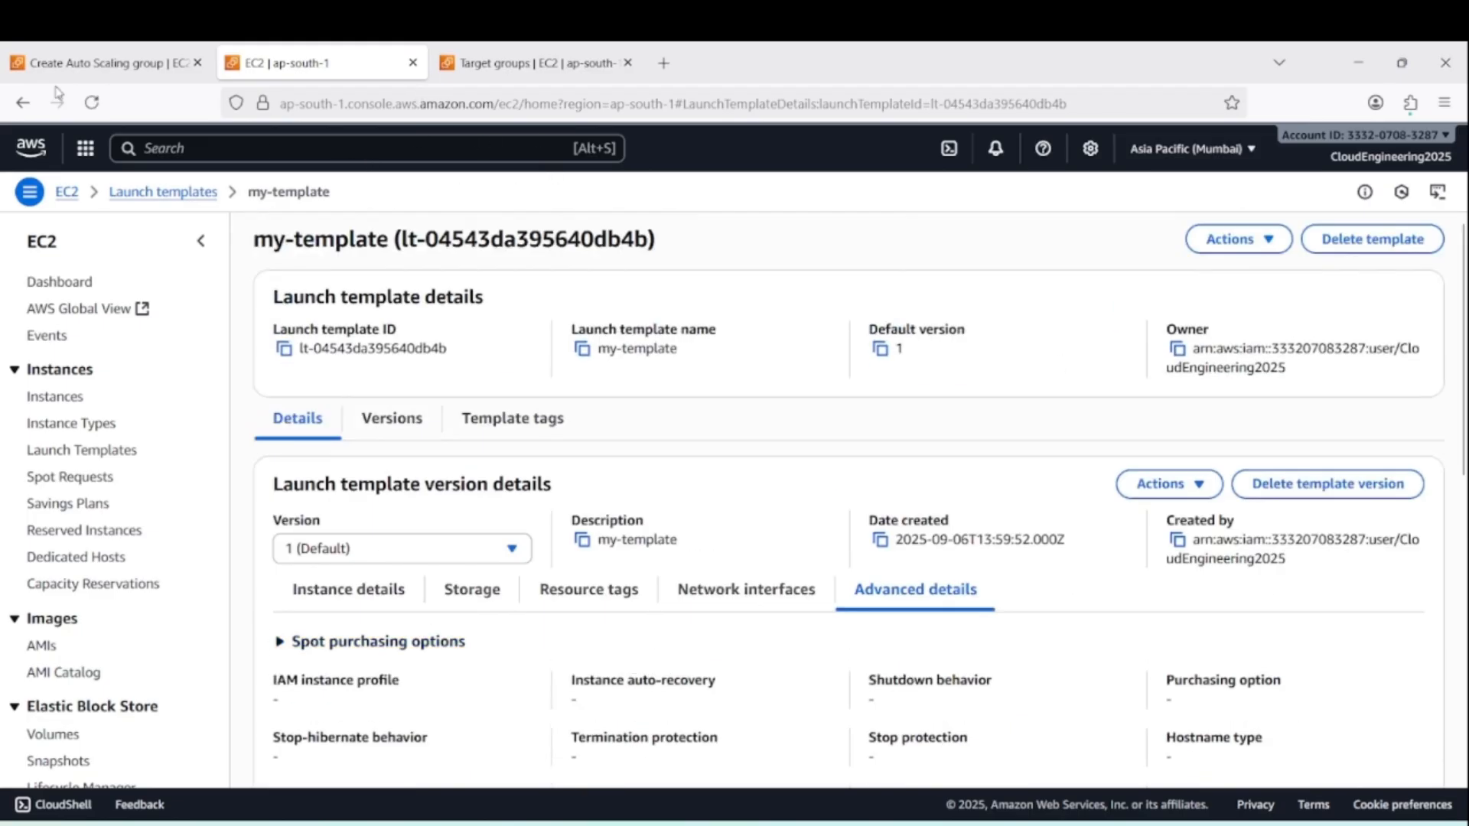
left_click(107, 63)
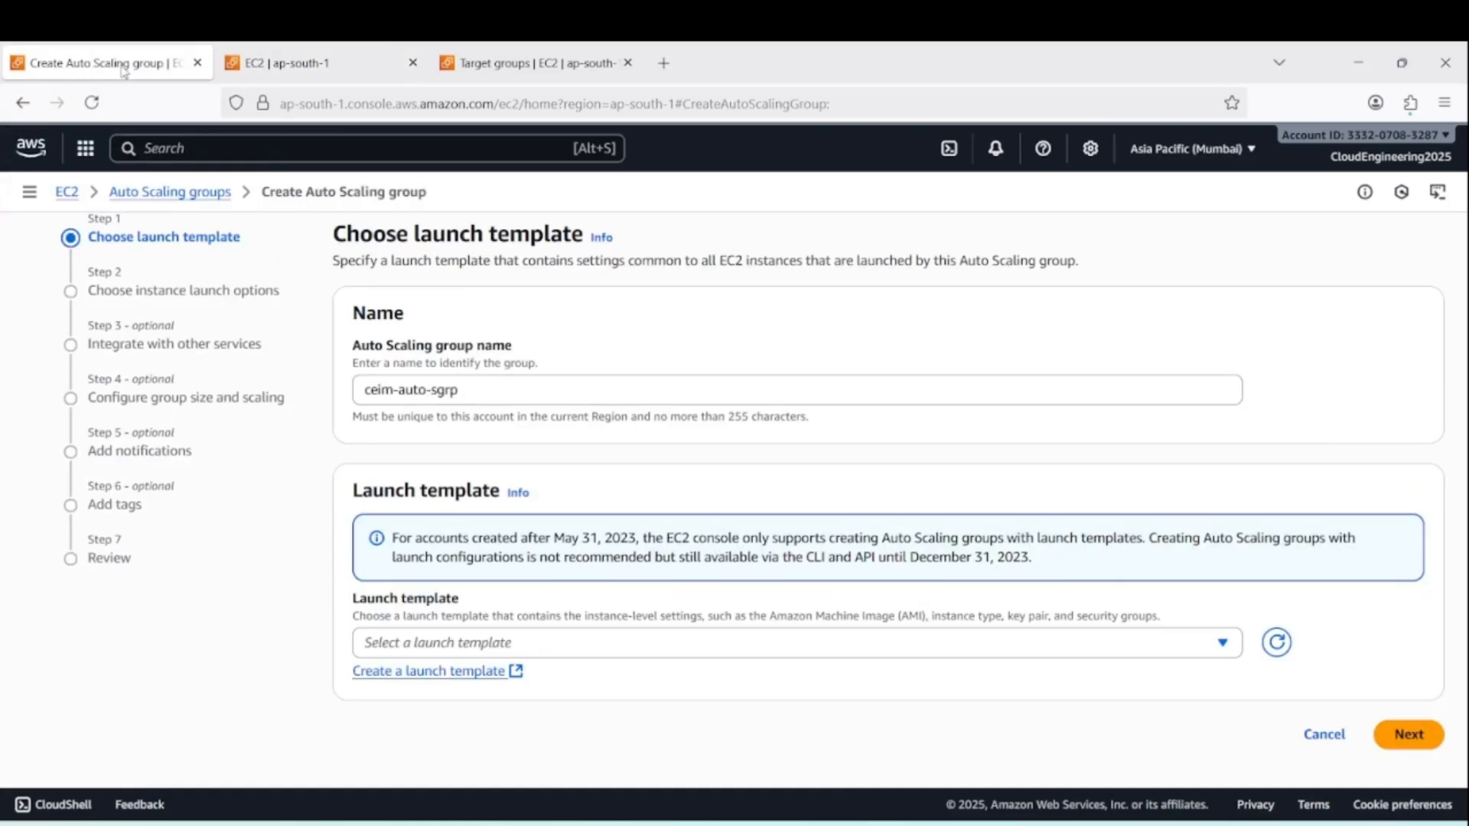
left_click(272, 63)
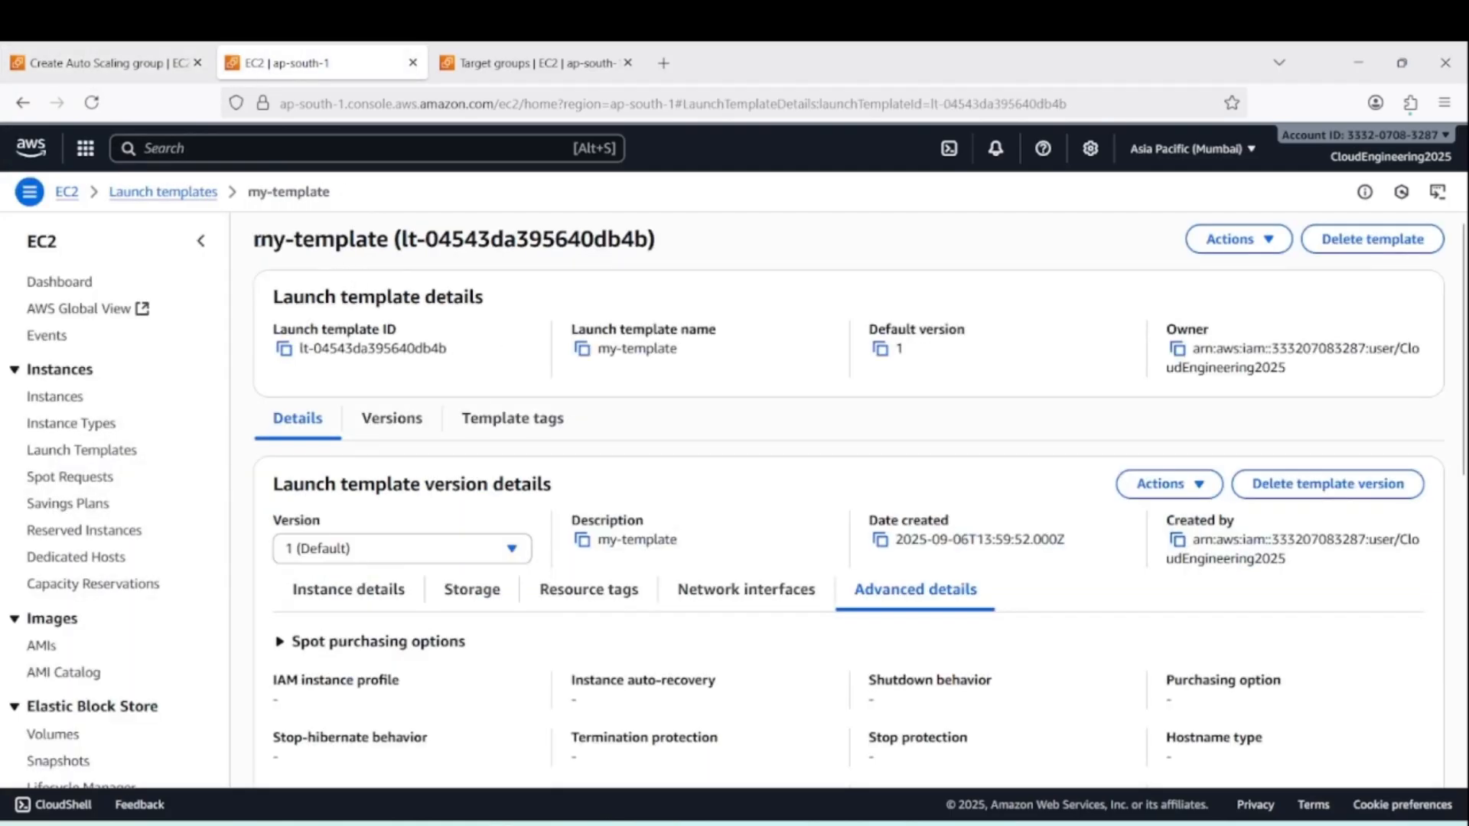
Refresh the launch template list, choose my-template for the Auto Scaling group, and continue to the instance launch options
left_click_drag(254, 239, 388, 240)
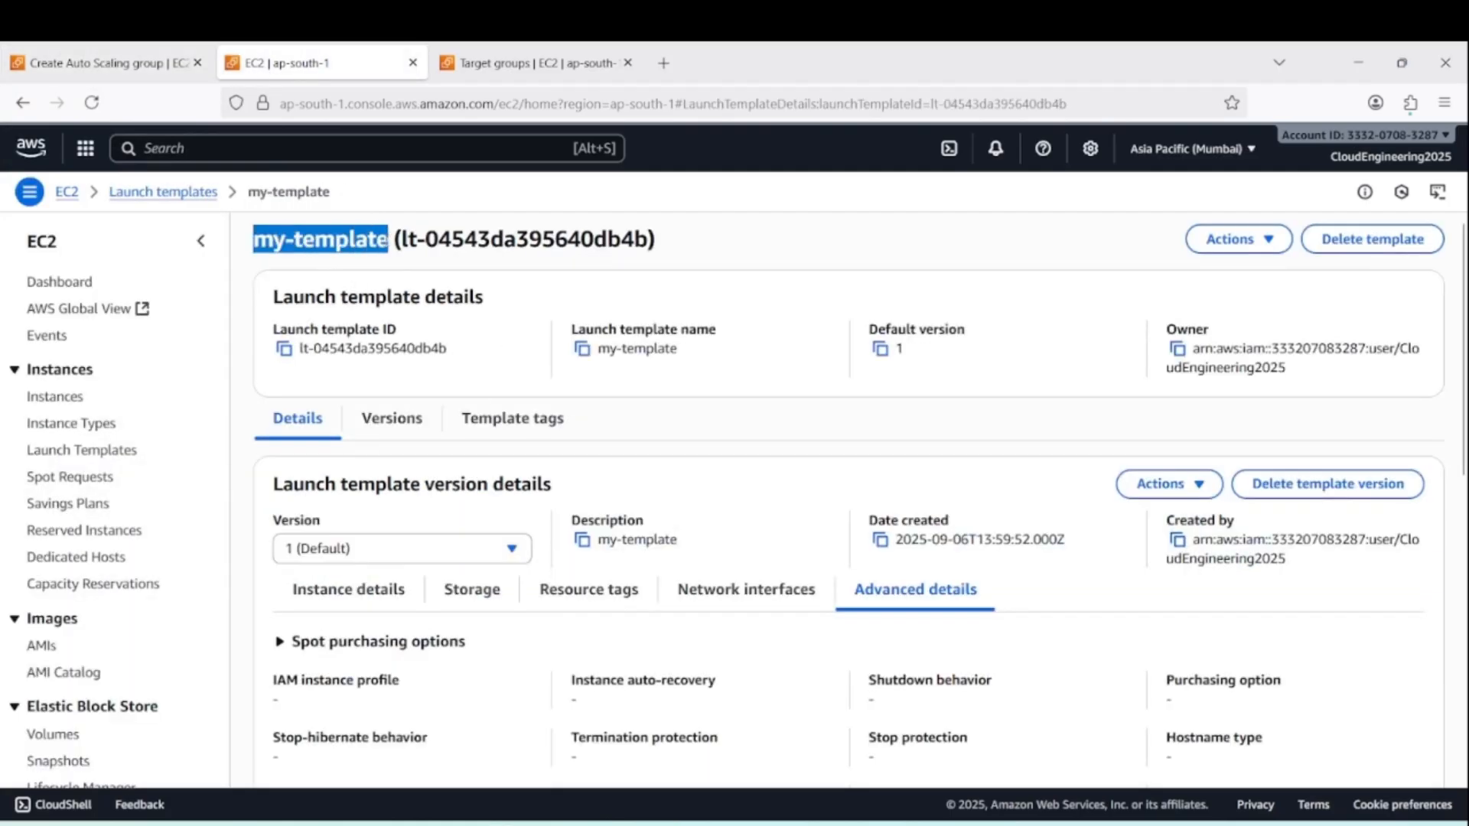
left_click(112, 64)
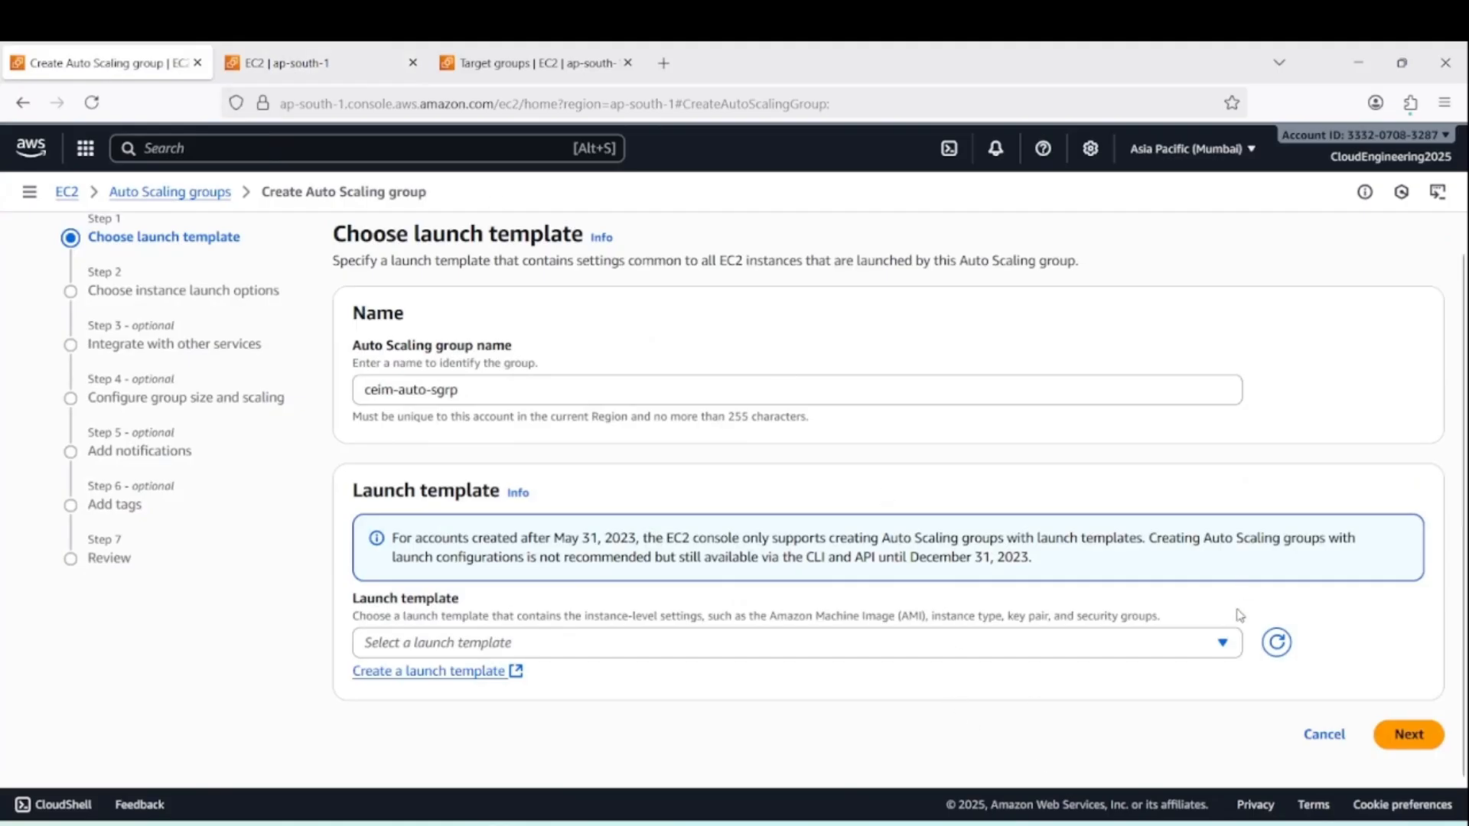
left_click(1274, 645)
left_click(1222, 644)
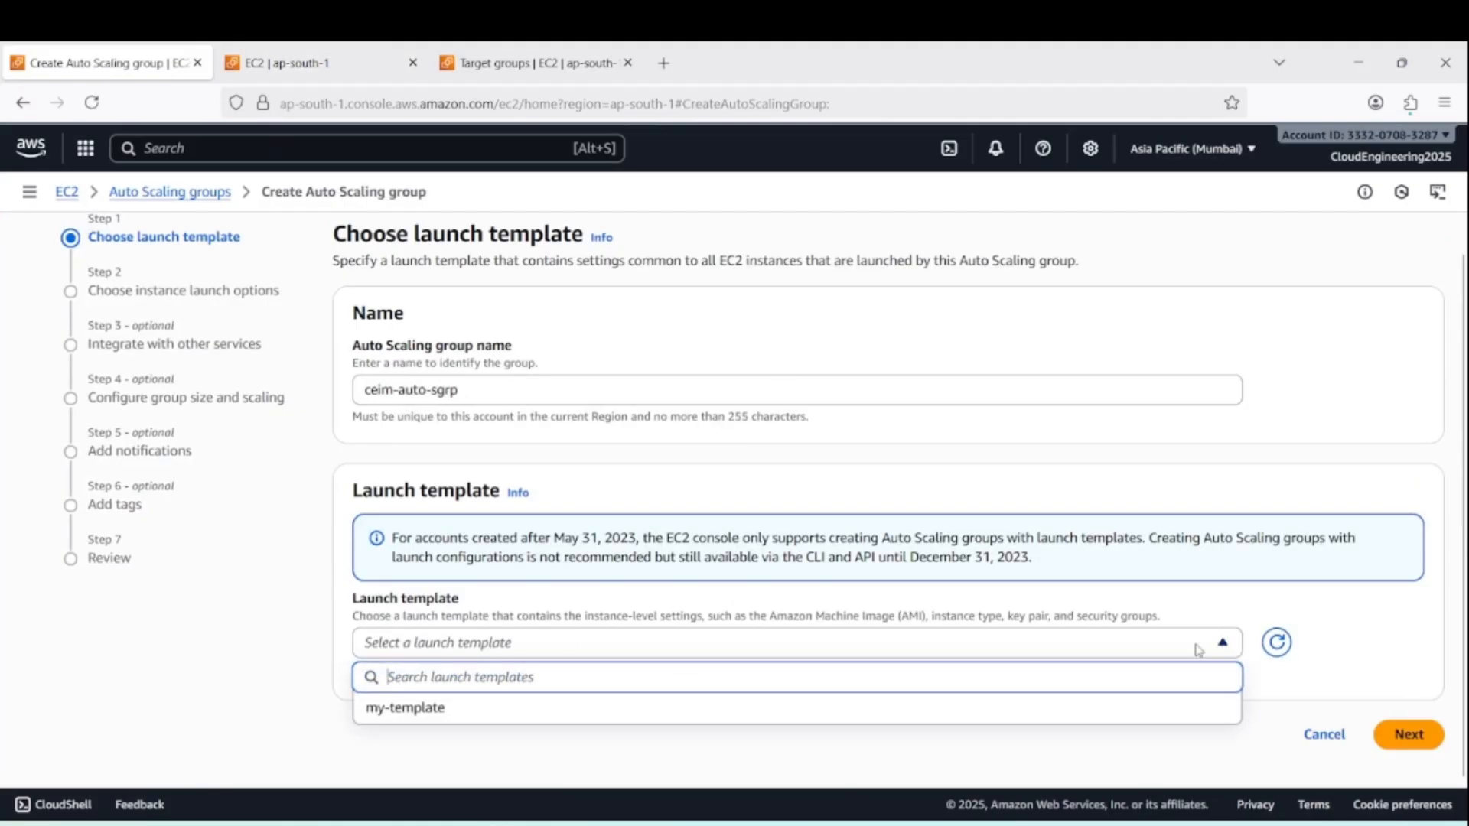
left_click(488, 711)
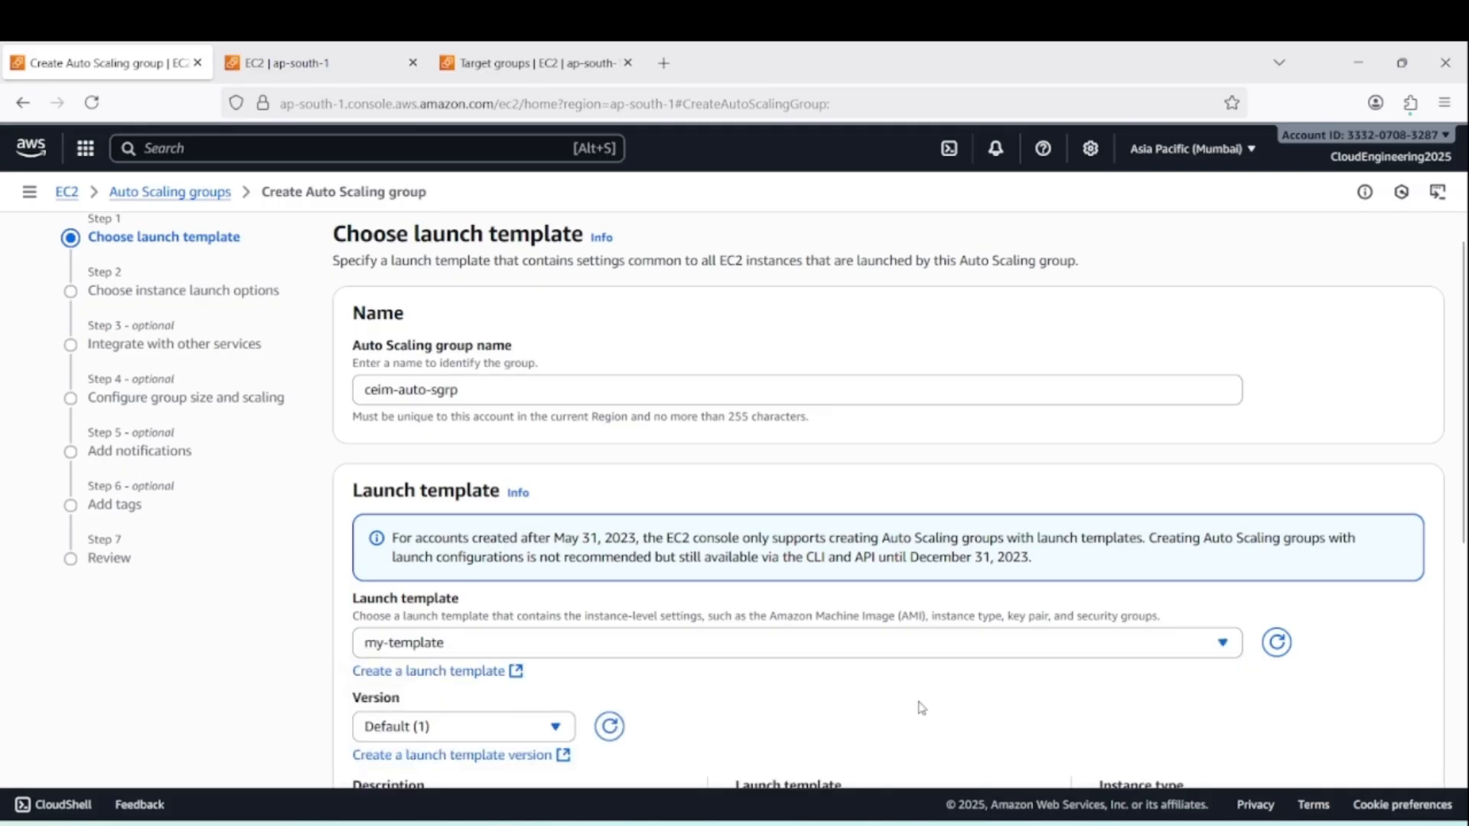
scroll(772, 635, "down", 4)
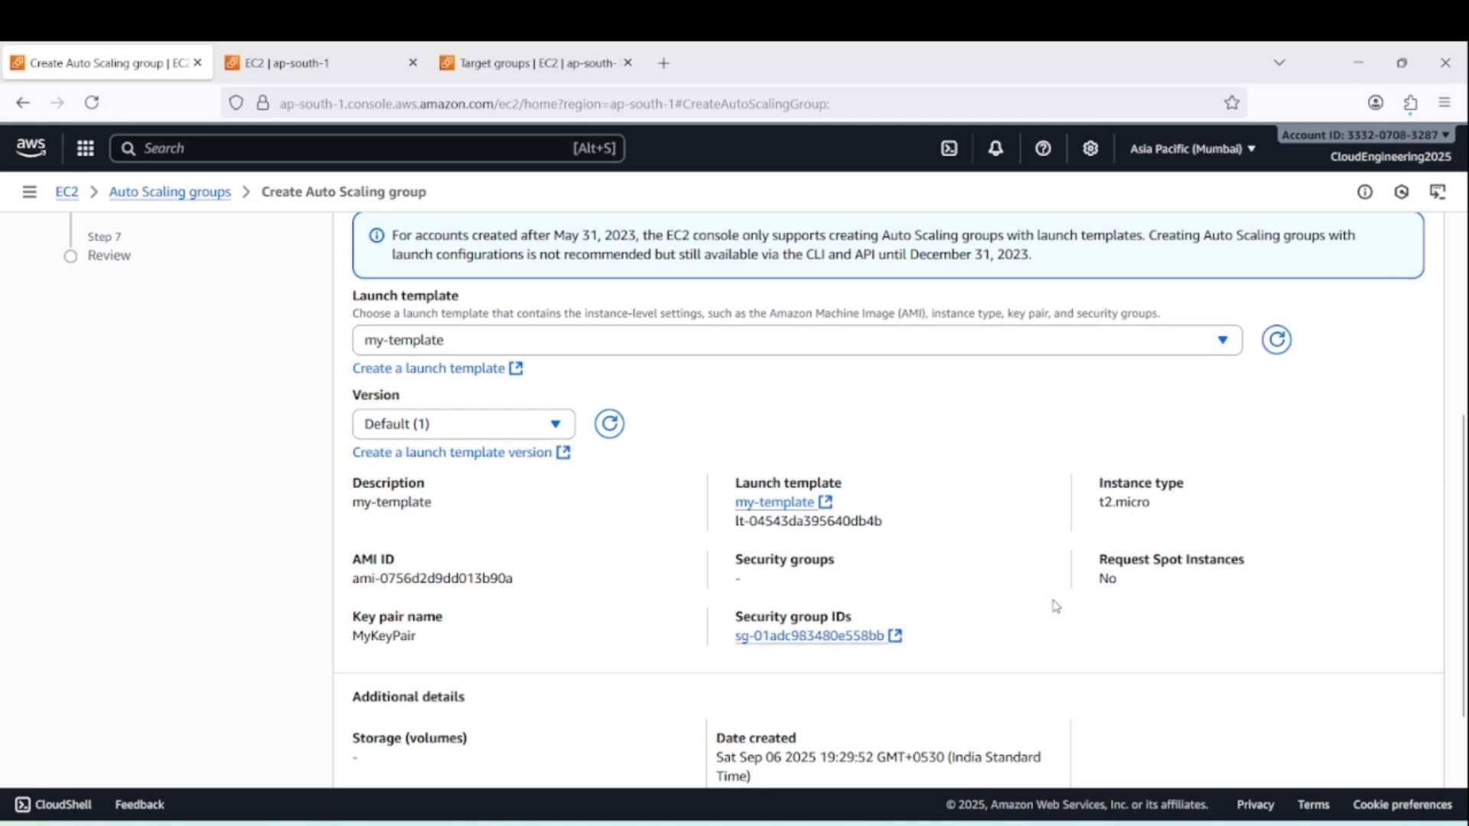
scroll(1041, 612, "down", 3)
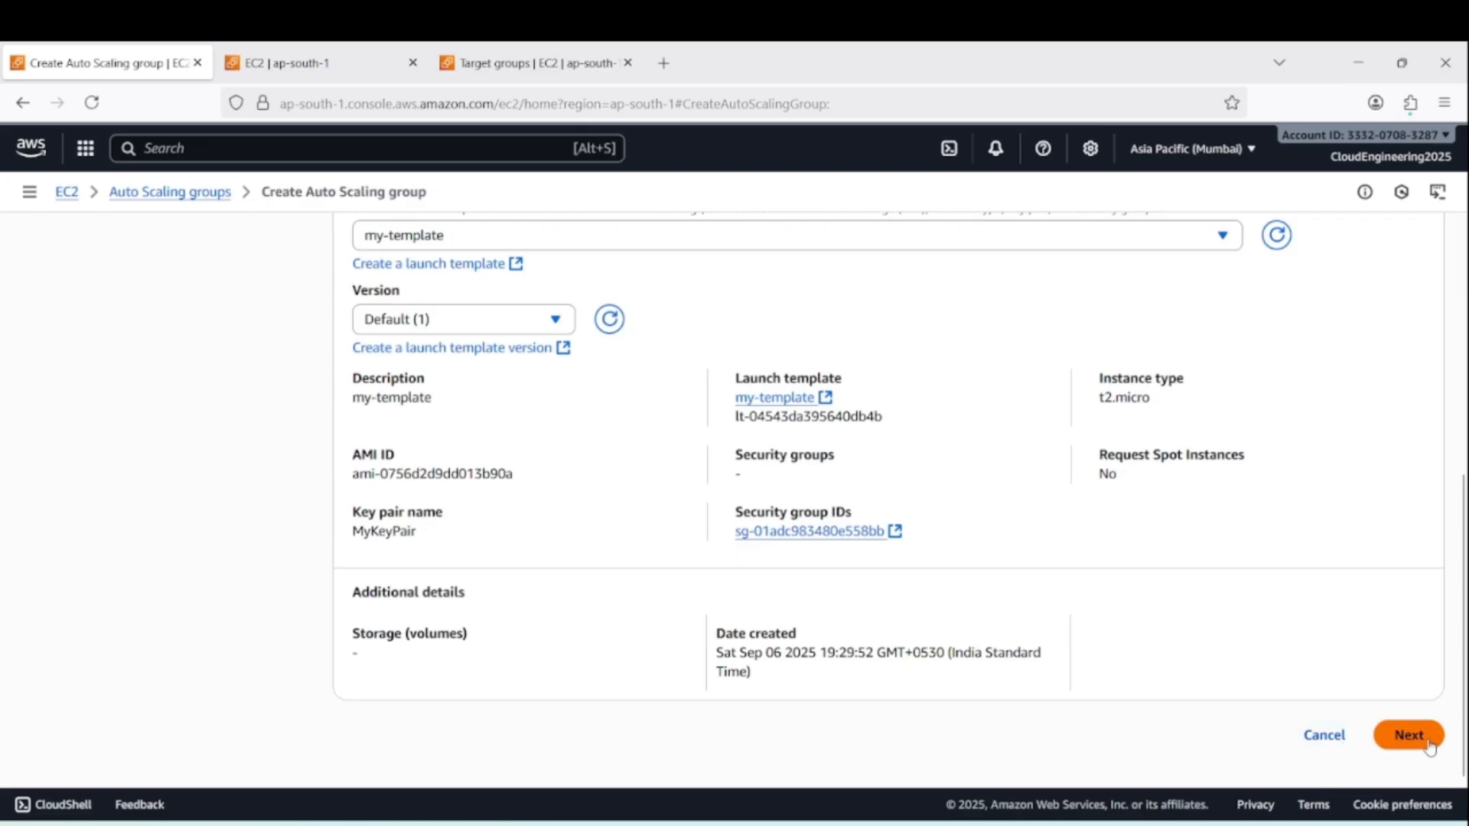
left_click(1412, 738)
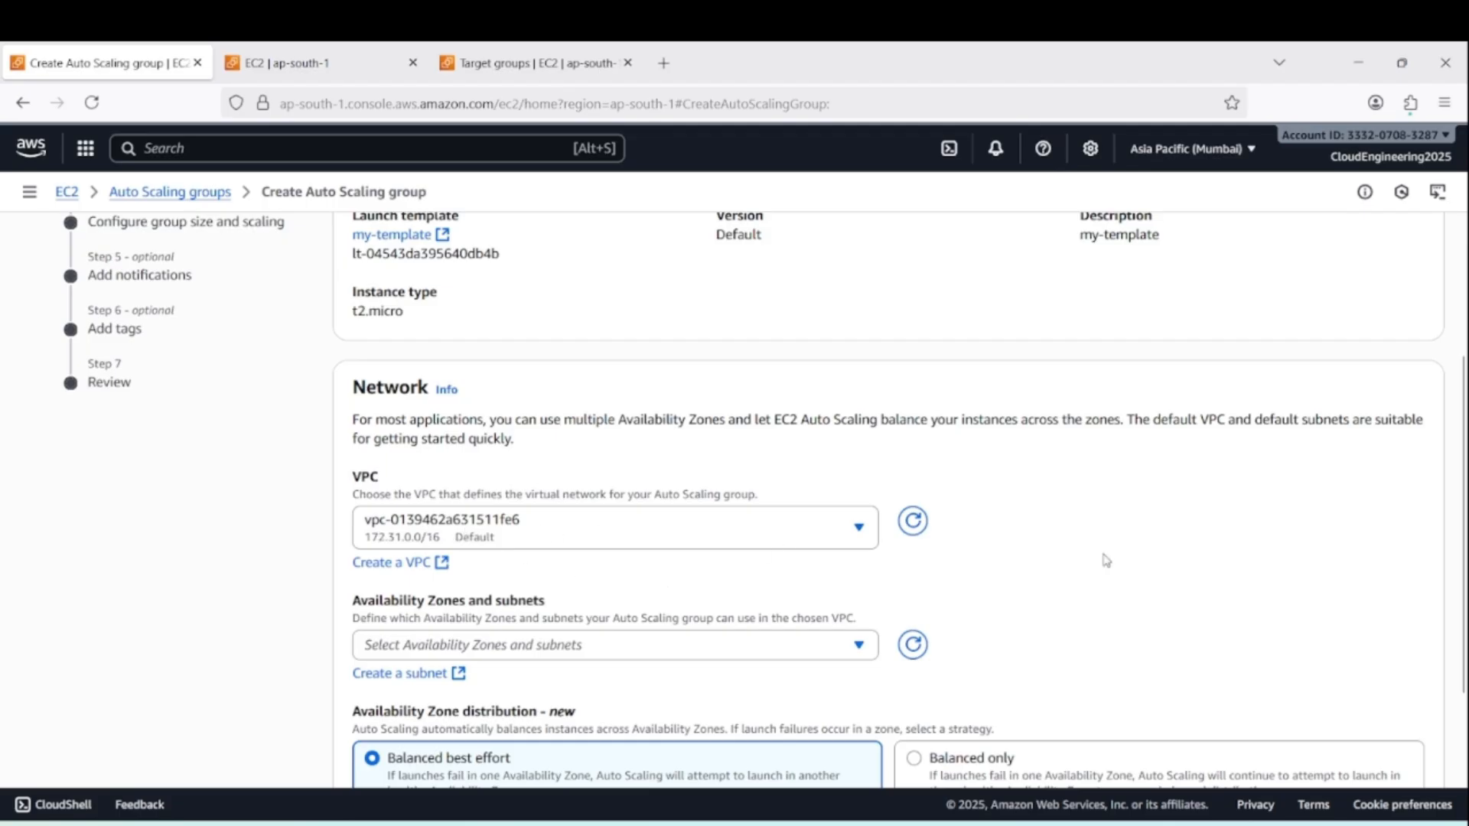
Select the ap-south-1a, ap-south-1c and ap-south-1b subnets for the group's network and continue to service integration
scroll(1117, 566, "down", 3)
left_click(844, 519)
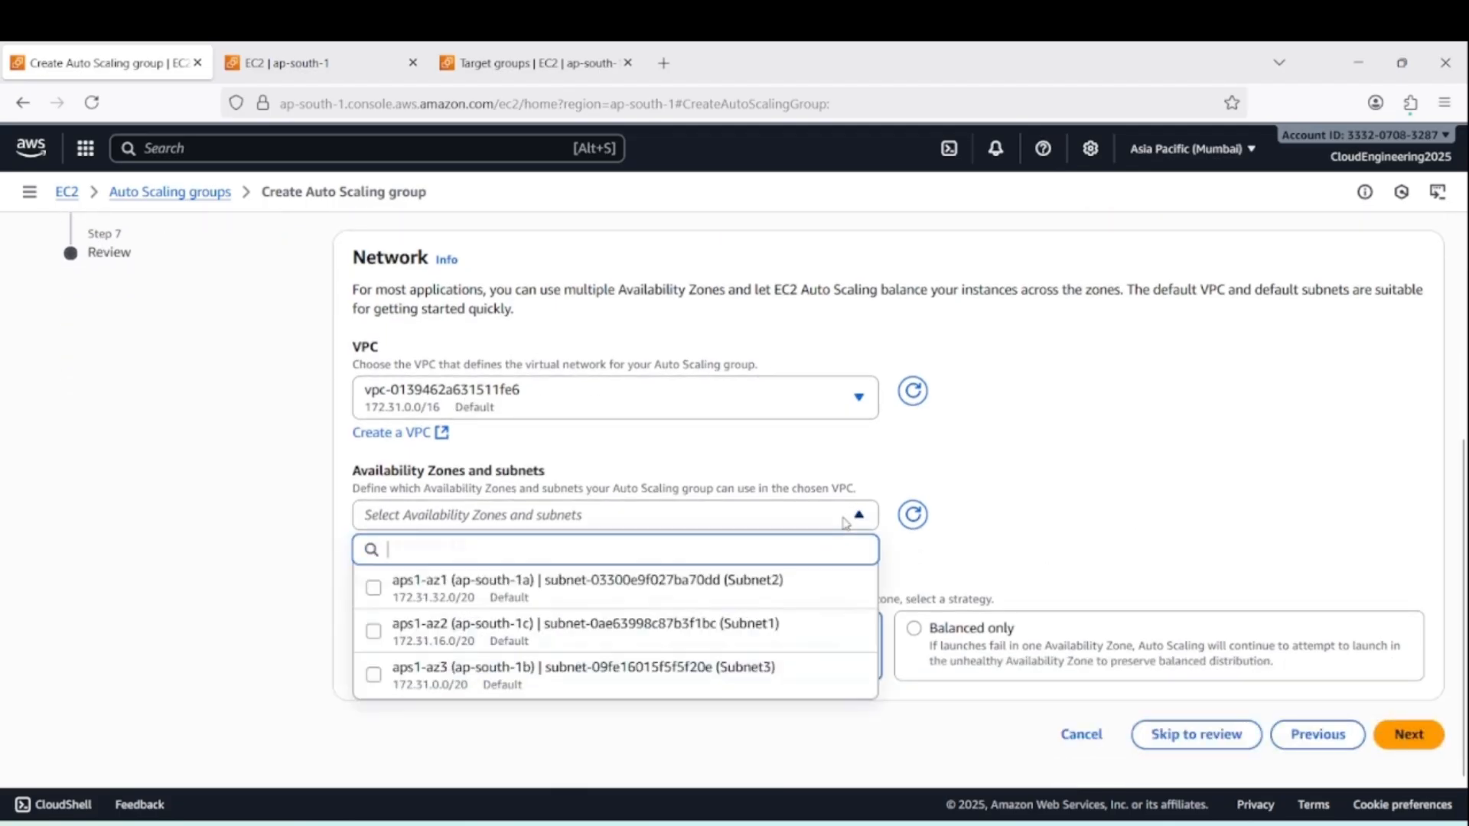
left_click(373, 587)
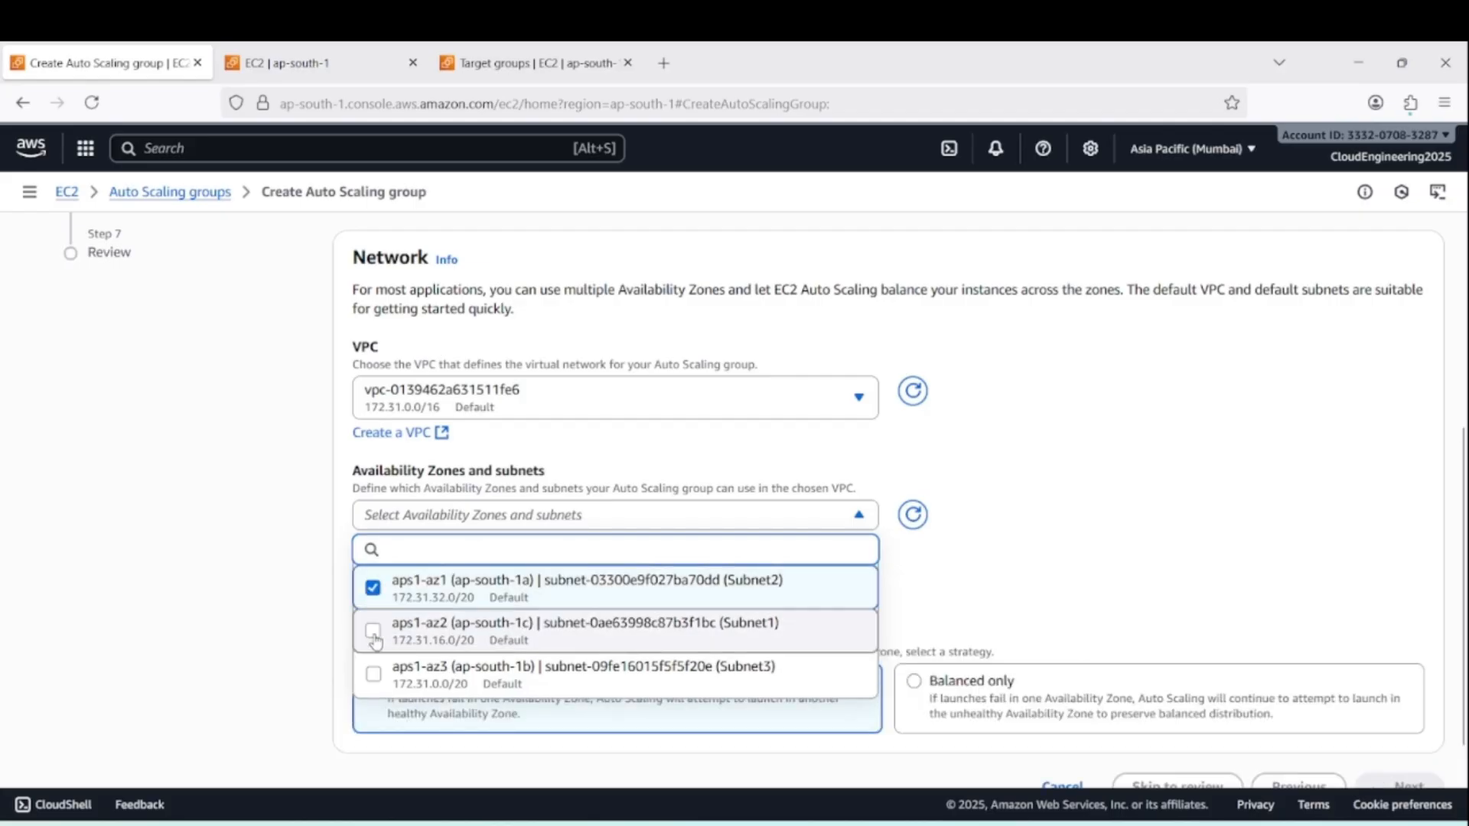
left_click(373, 630)
left_click(373, 674)
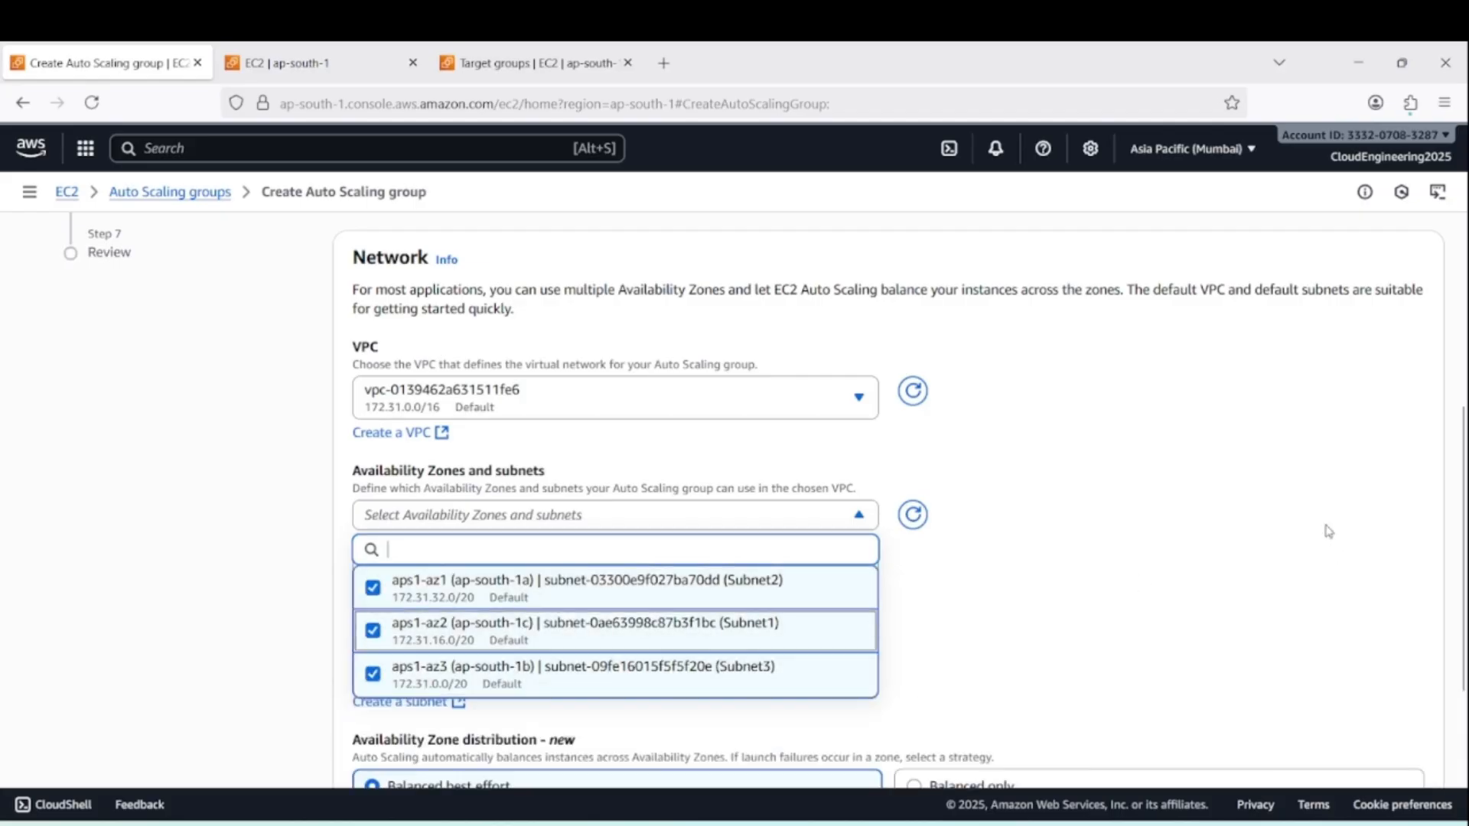
left_click(1169, 520)
scroll(1073, 562, "down", 3)
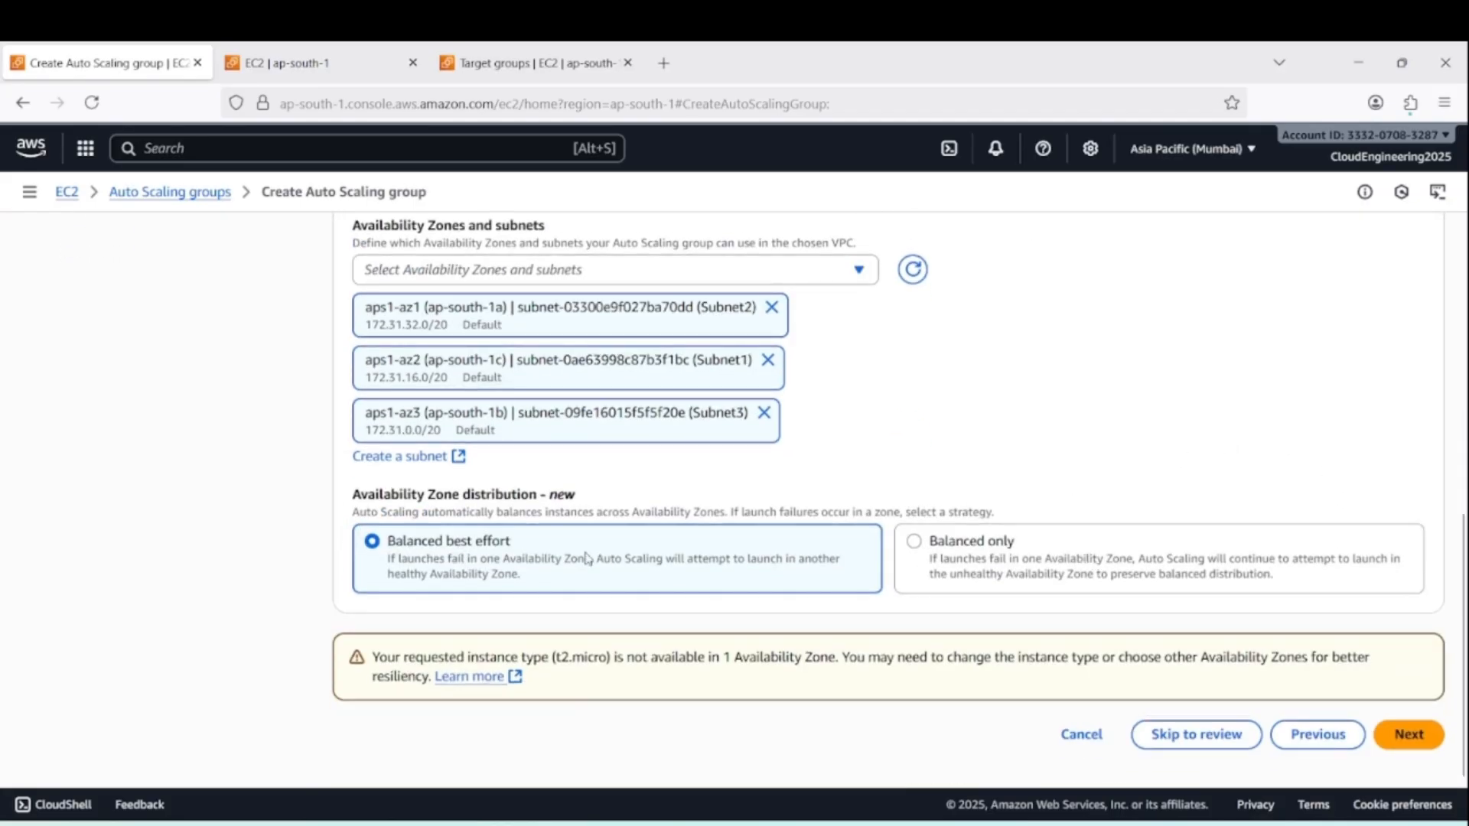
left_click(1408, 735)
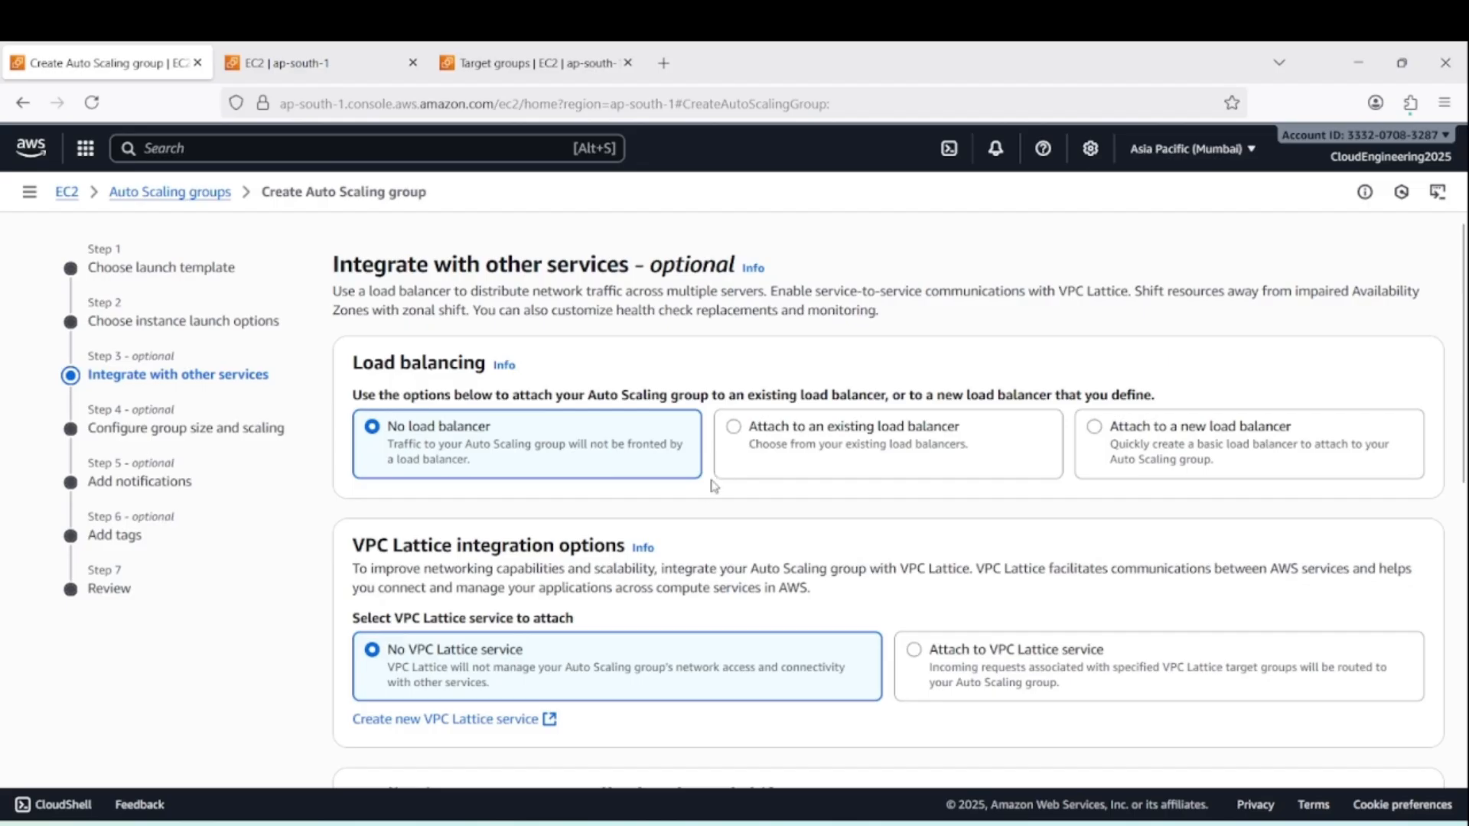
Attach the Auto Scaling group to the existing load balancer through the target group ceim-target-grp
left_click(734, 429)
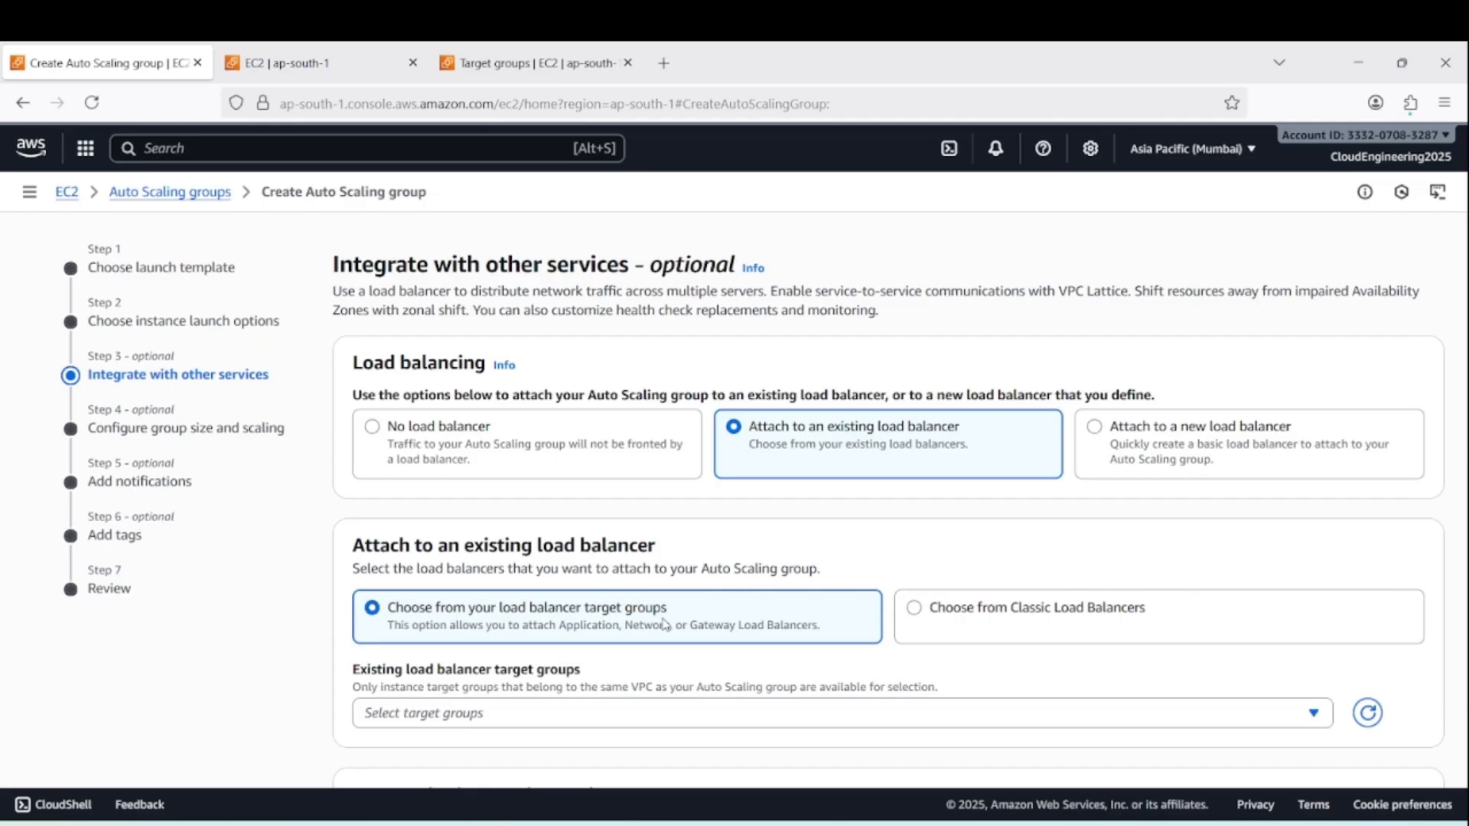
left_click(505, 64)
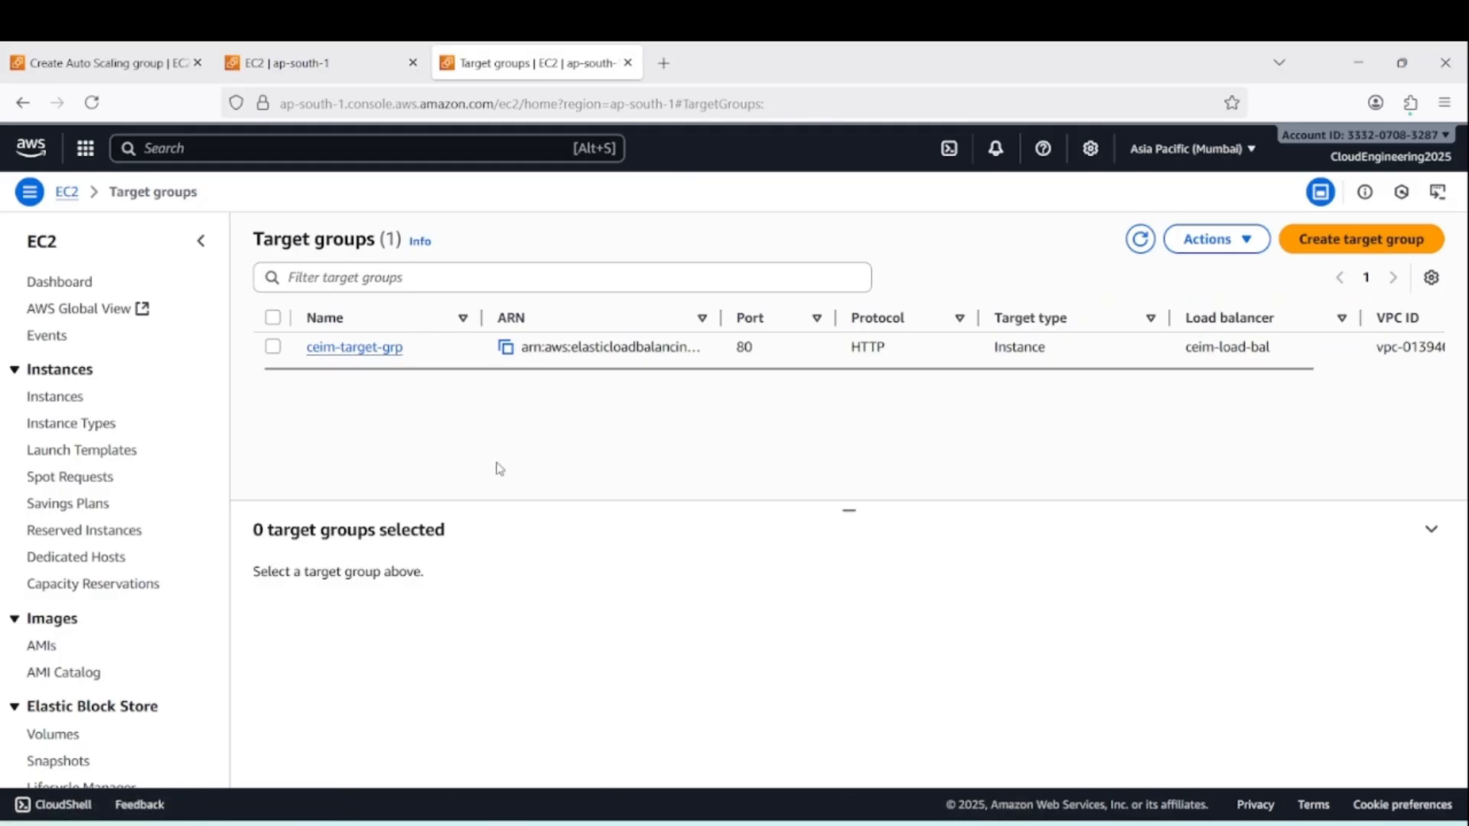
left_click(99, 63)
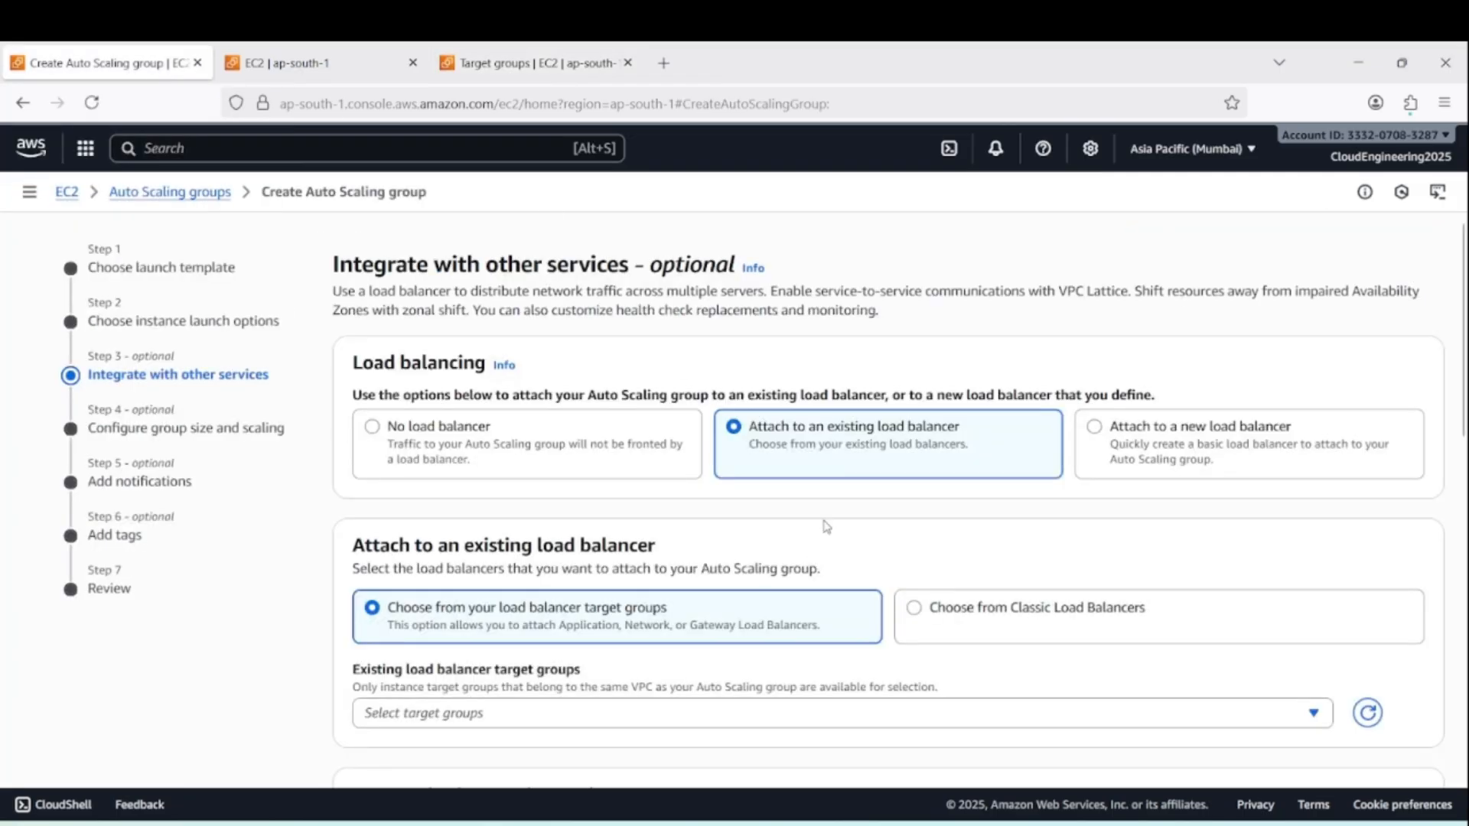
scroll(616, 650, "down", 2)
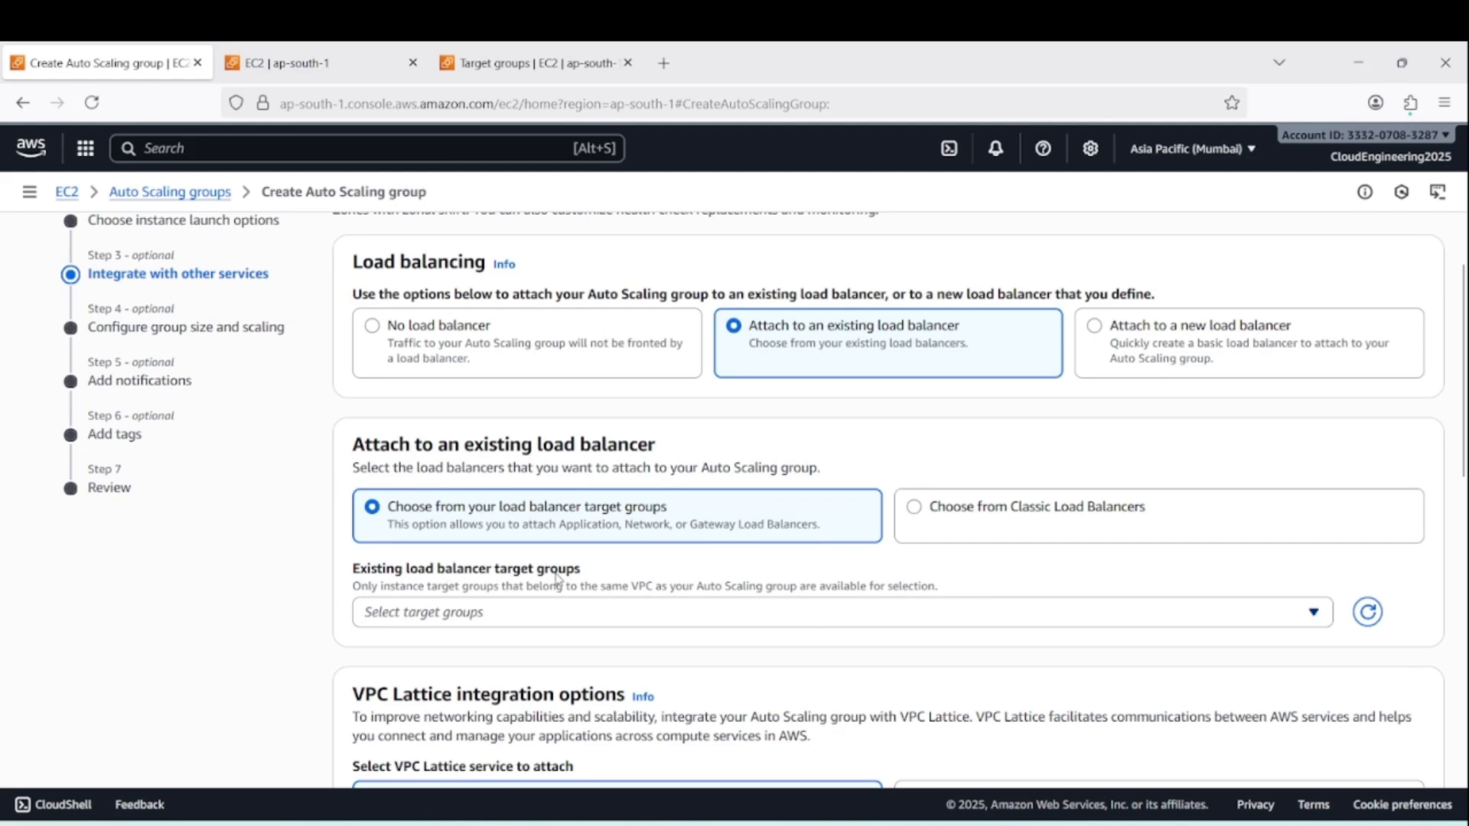
left_click(1315, 617)
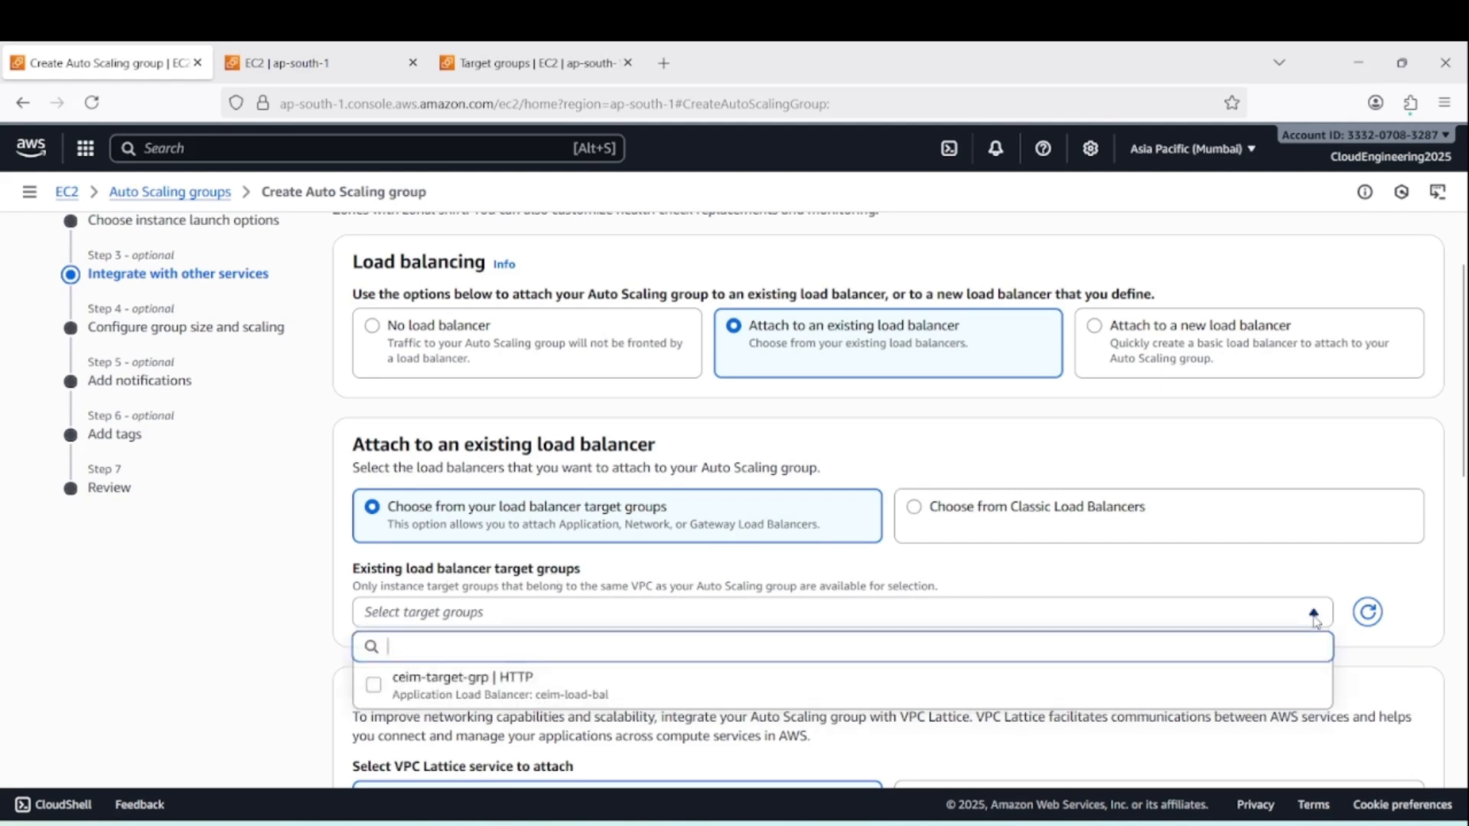
left_click(372, 689)
Set the health check grace period to 10 seconds and continue to the group size and scaling settings
scroll(997, 700, "down", 5)
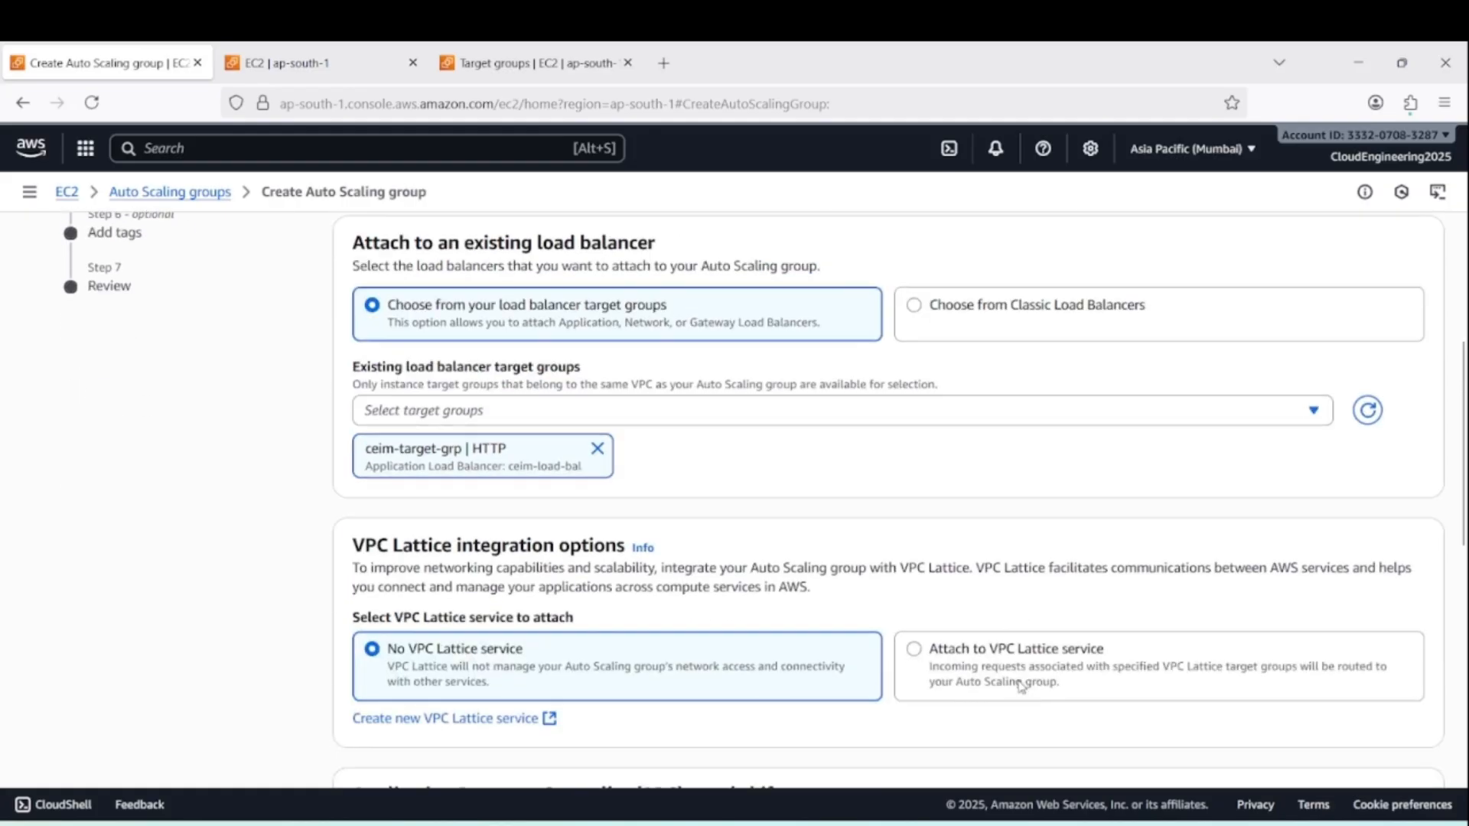
scroll(1074, 662, "down", 5)
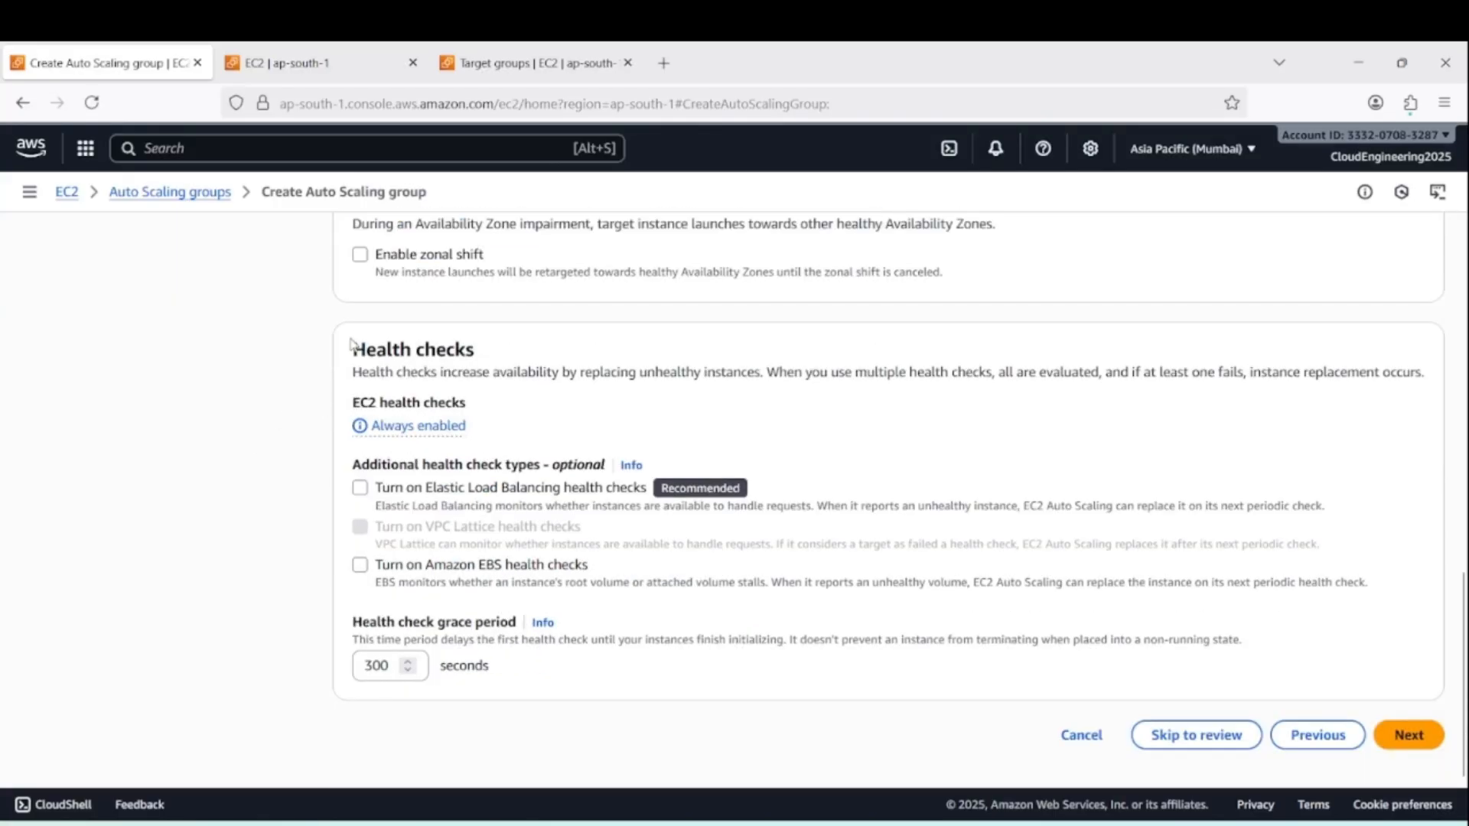
left_click_drag(350, 350, 482, 350)
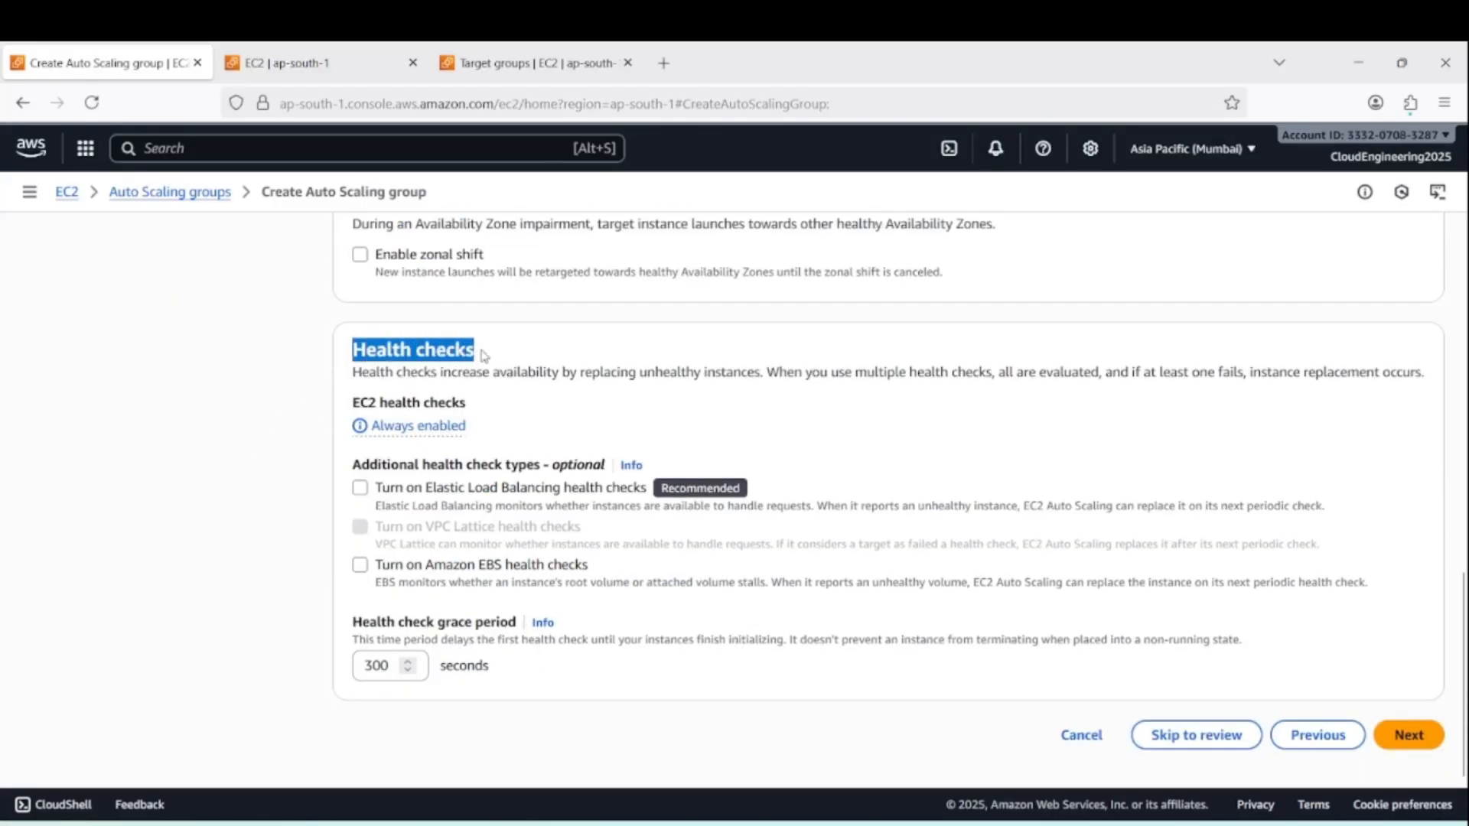
left_click(531, 407)
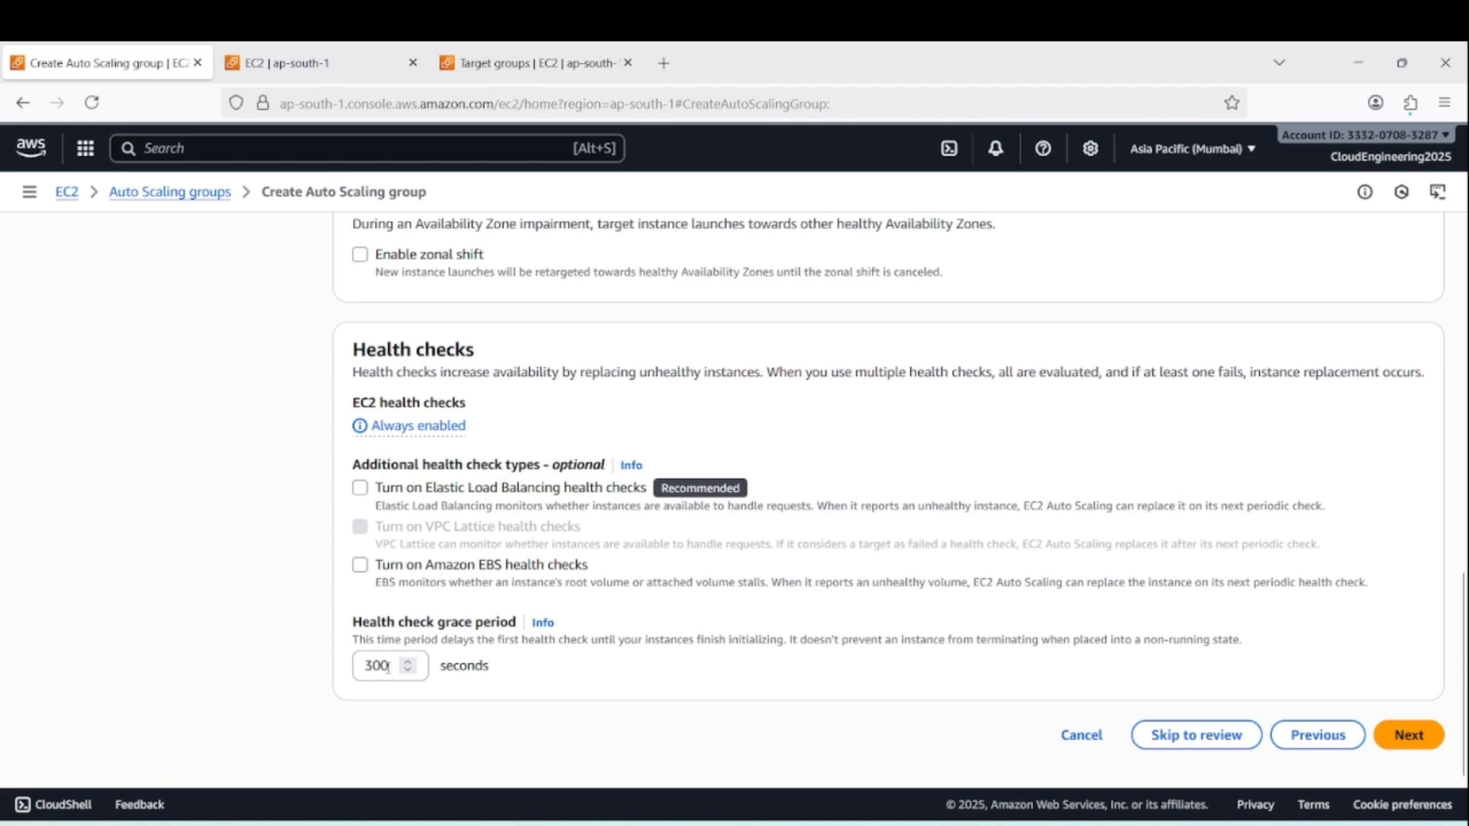
left_click_drag(388, 666, 349, 671)
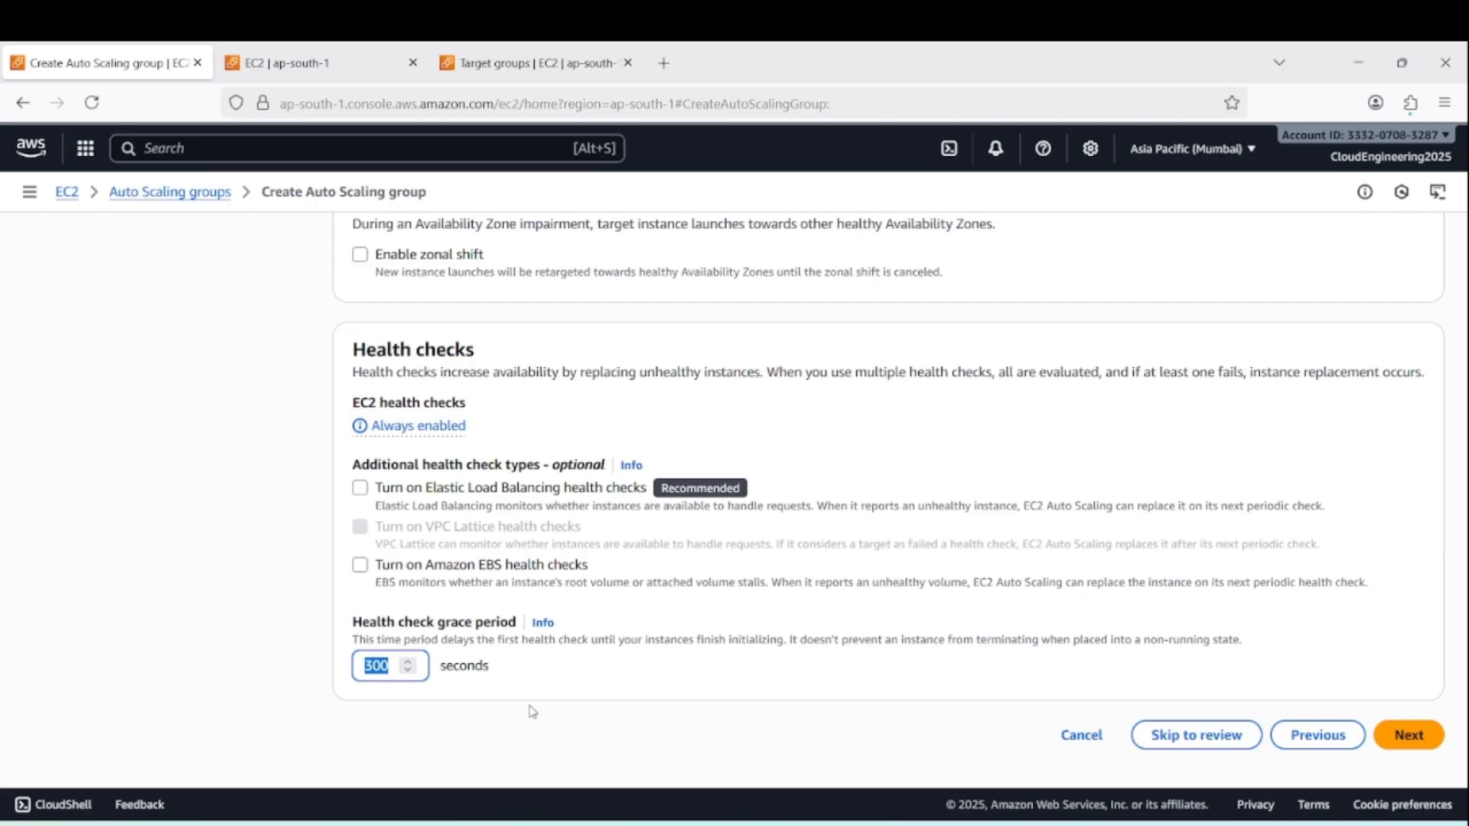
type("10")
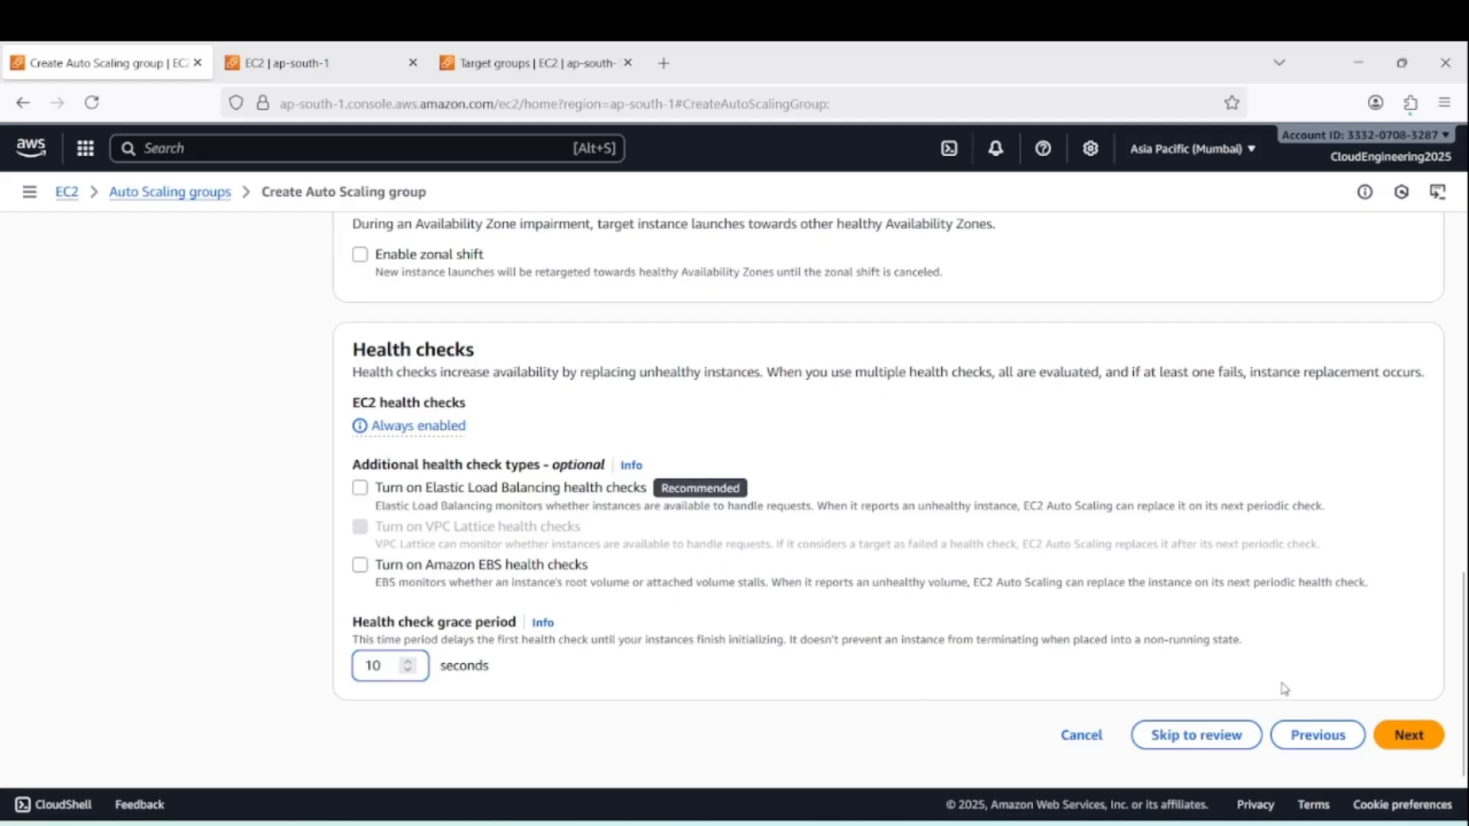
left_click(1426, 744)
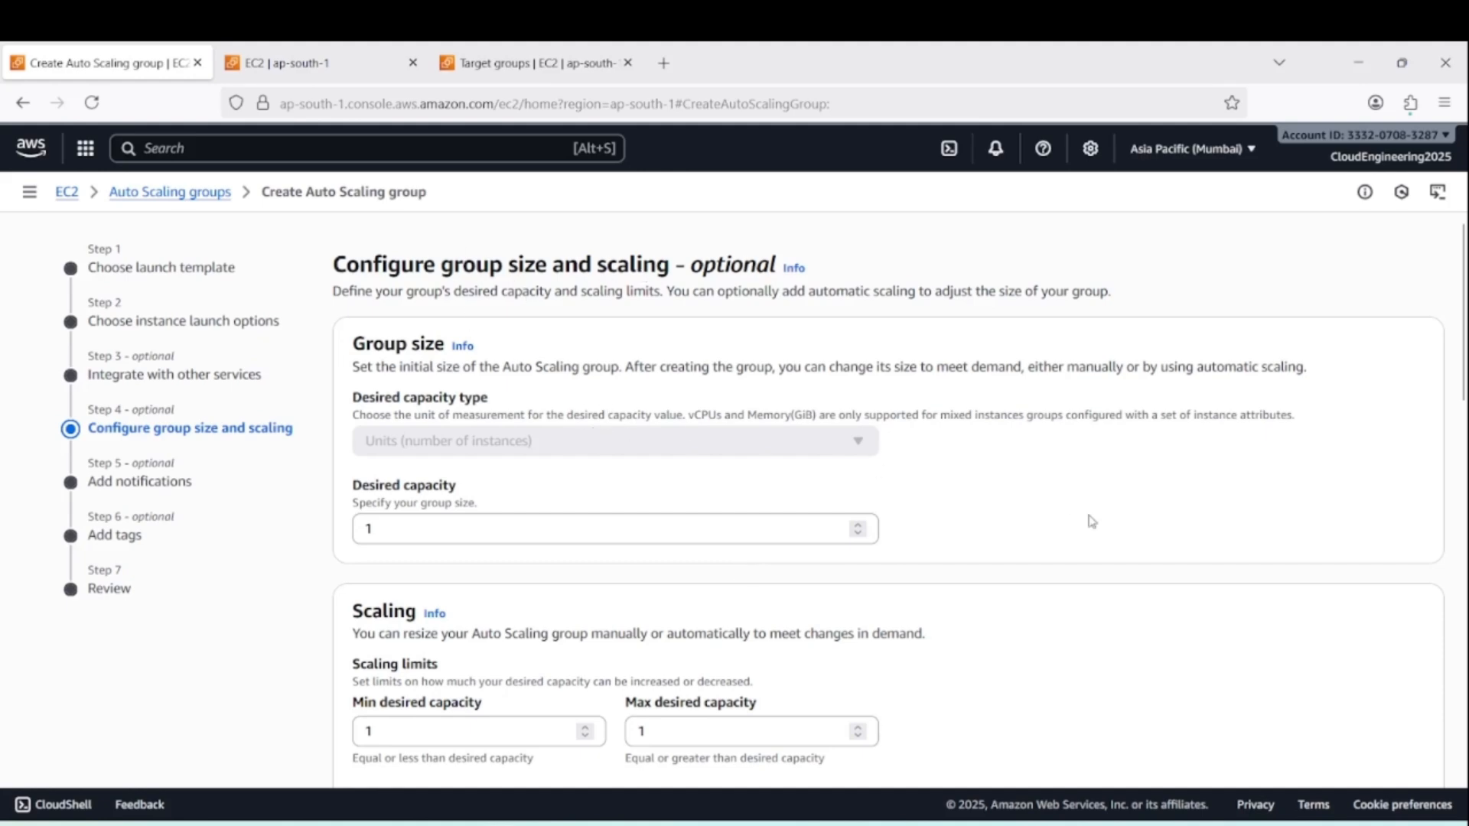
Check the group size, scaling and additional settings, keep their defaults, and continue to notifications
scroll(994, 501, "down", 2)
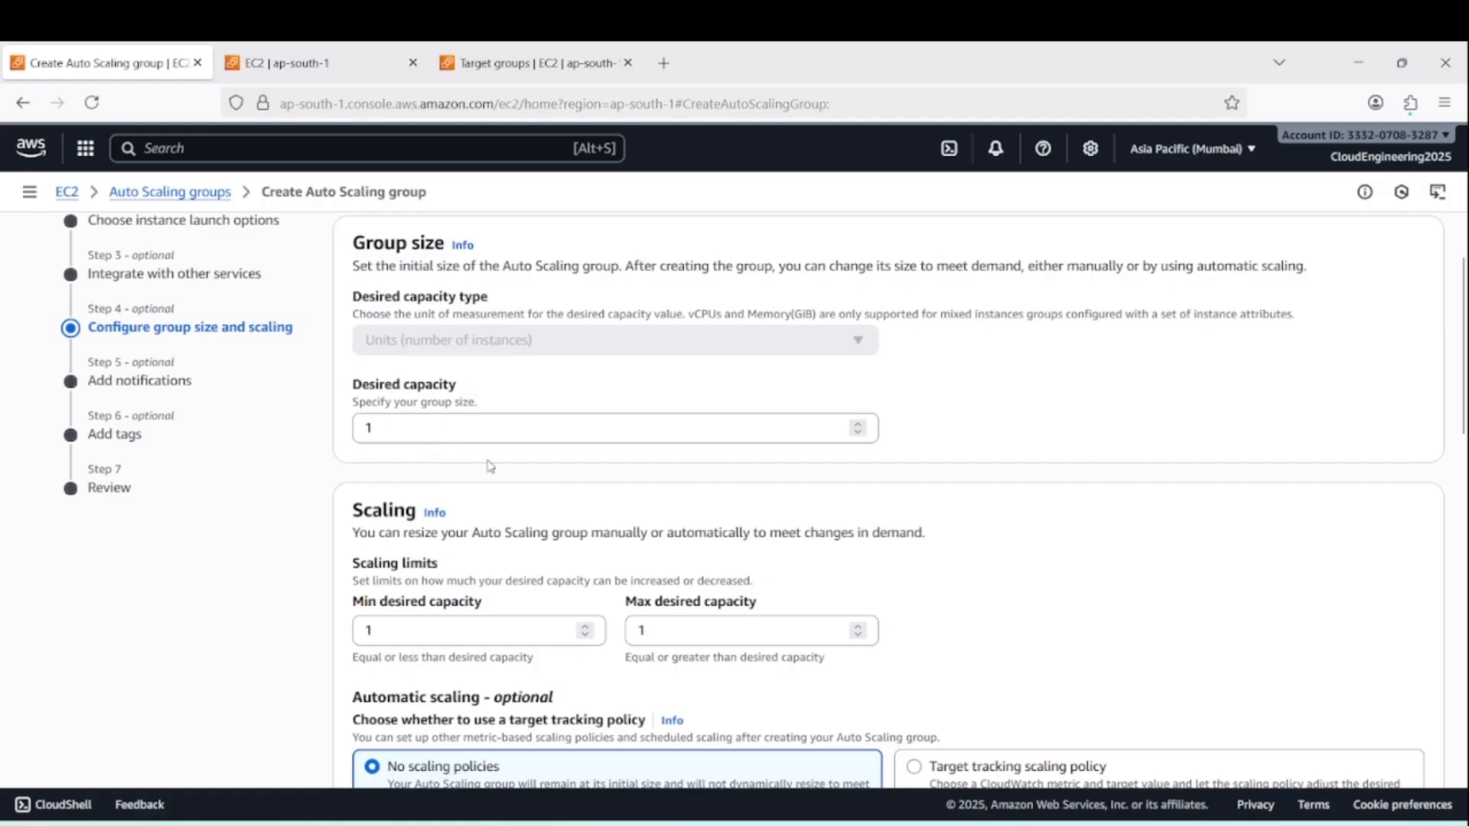
scroll(601, 462, "down", 2)
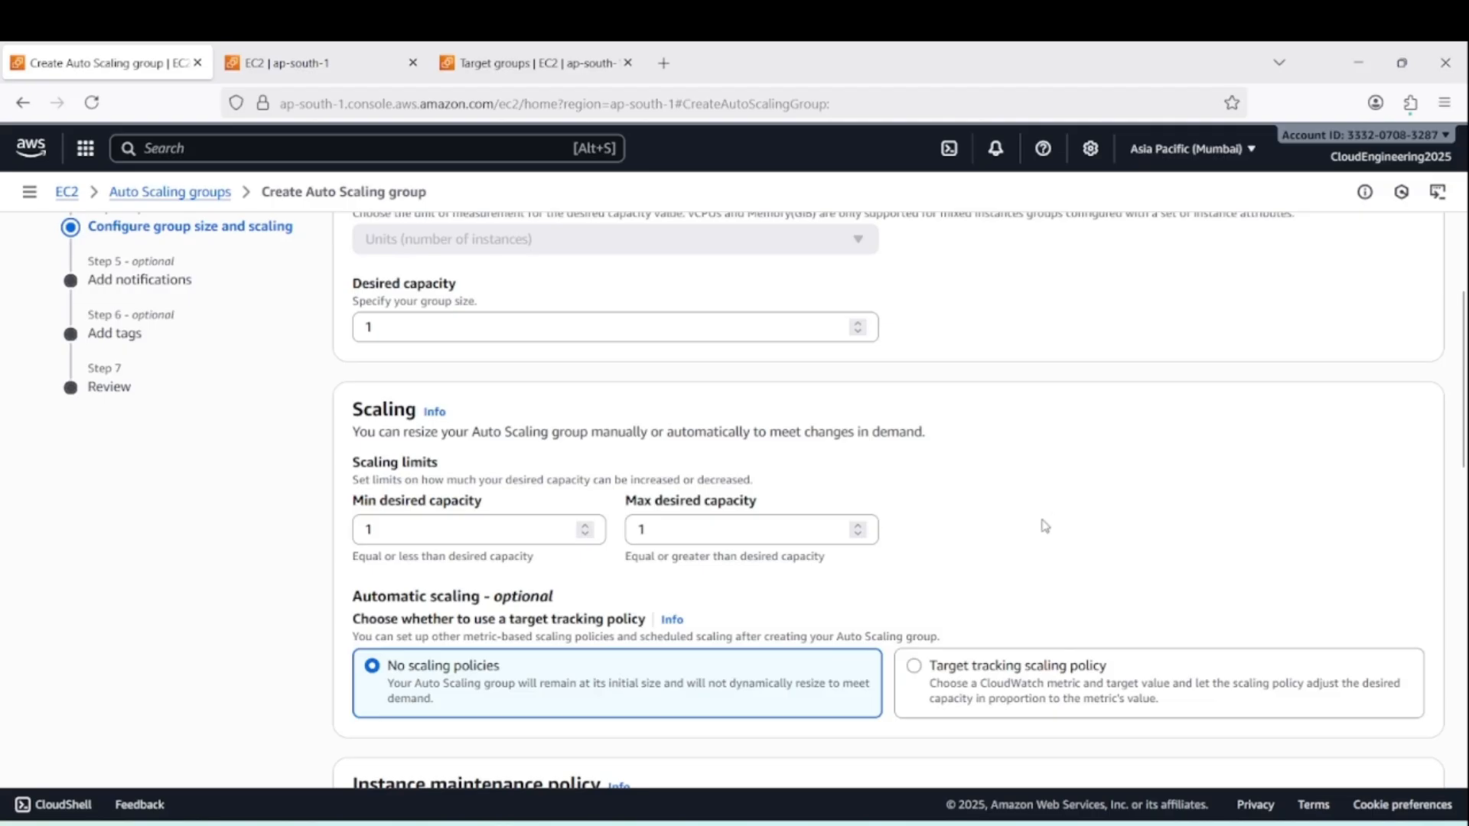
scroll(872, 380, "up", 3)
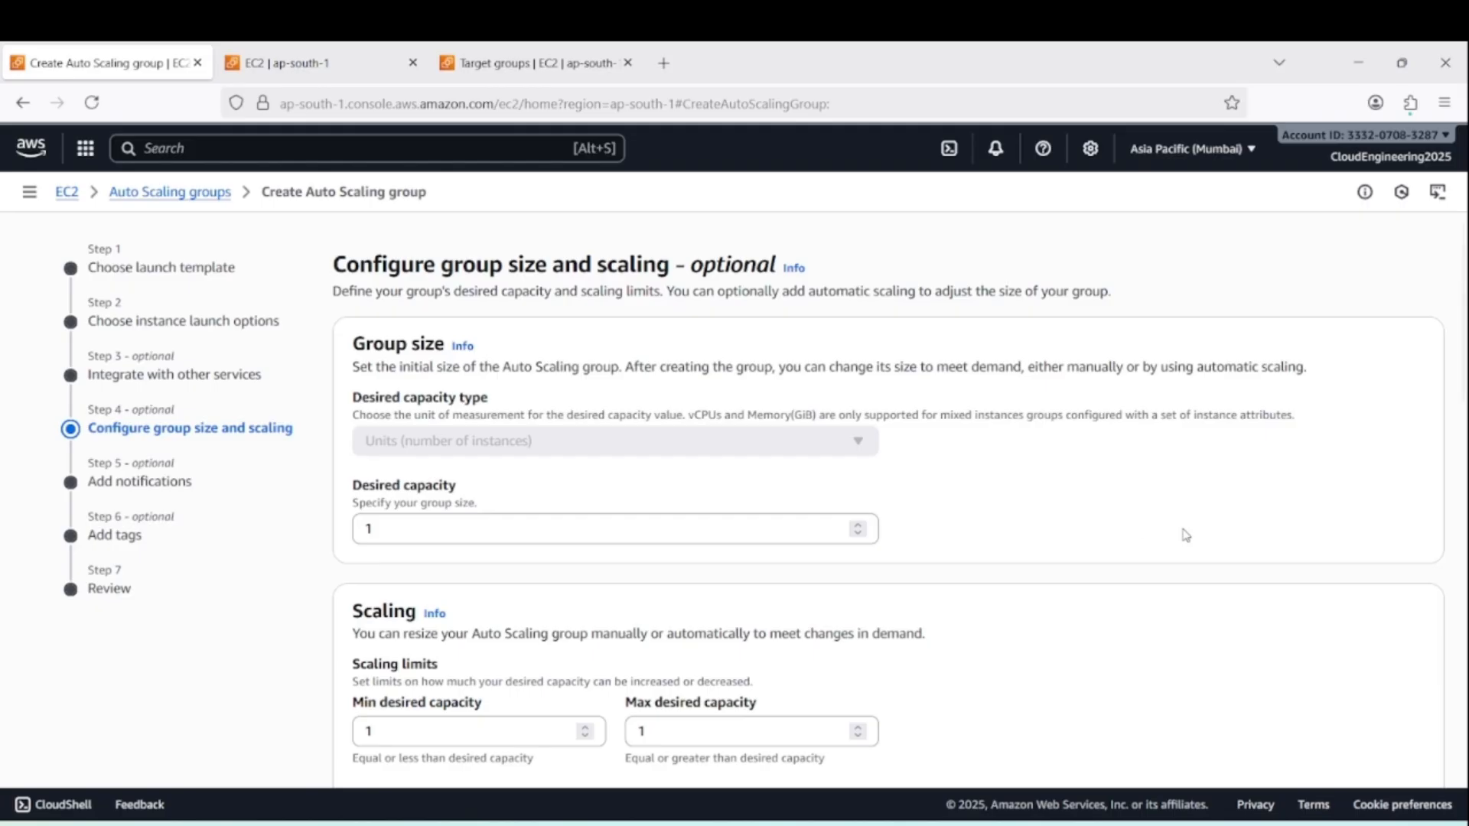
scroll(617, 531, "down", 3)
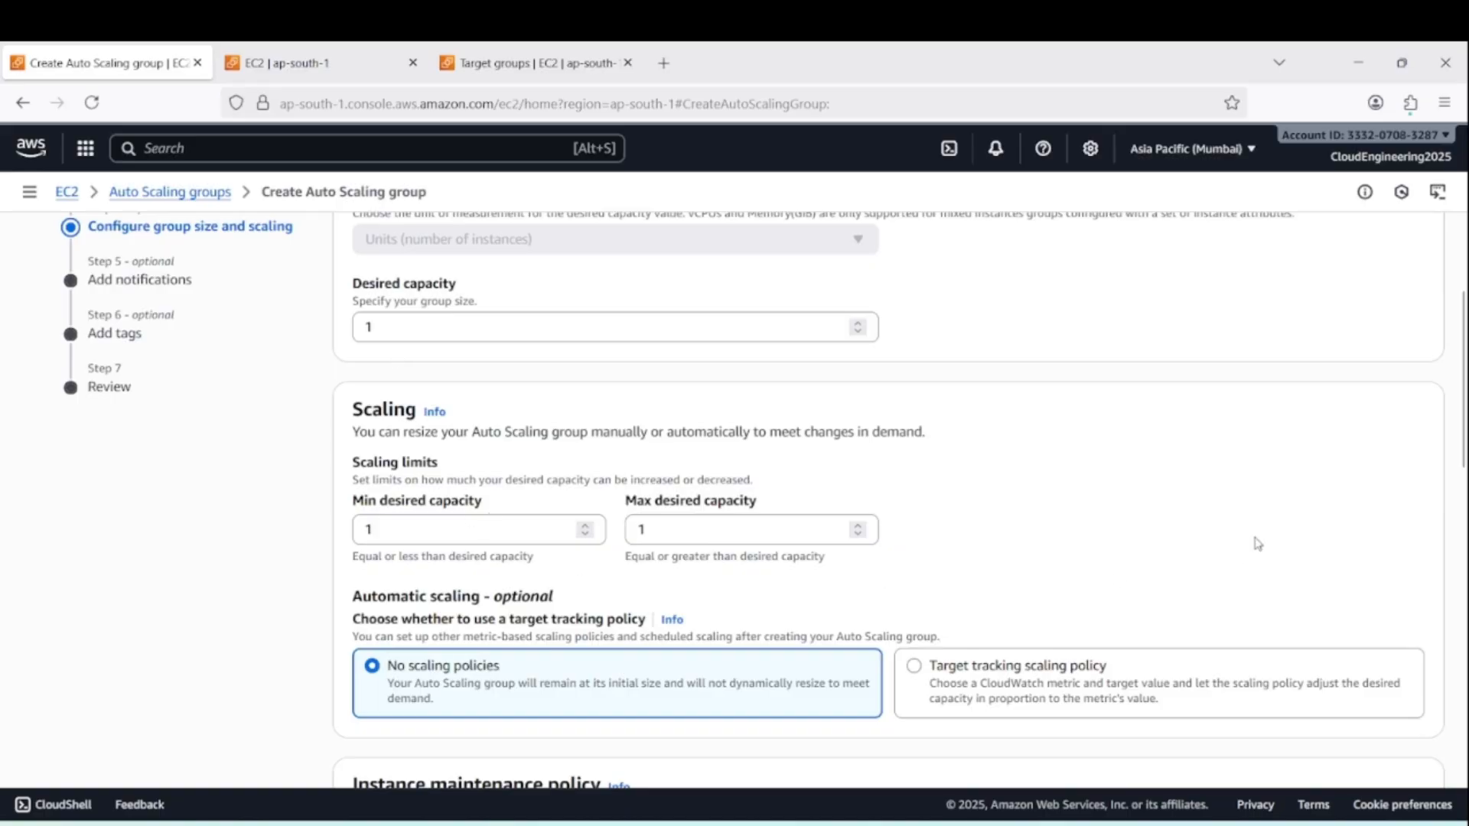
scroll(1270, 546, "down", 7)
scroll(1285, 544, "down", 5)
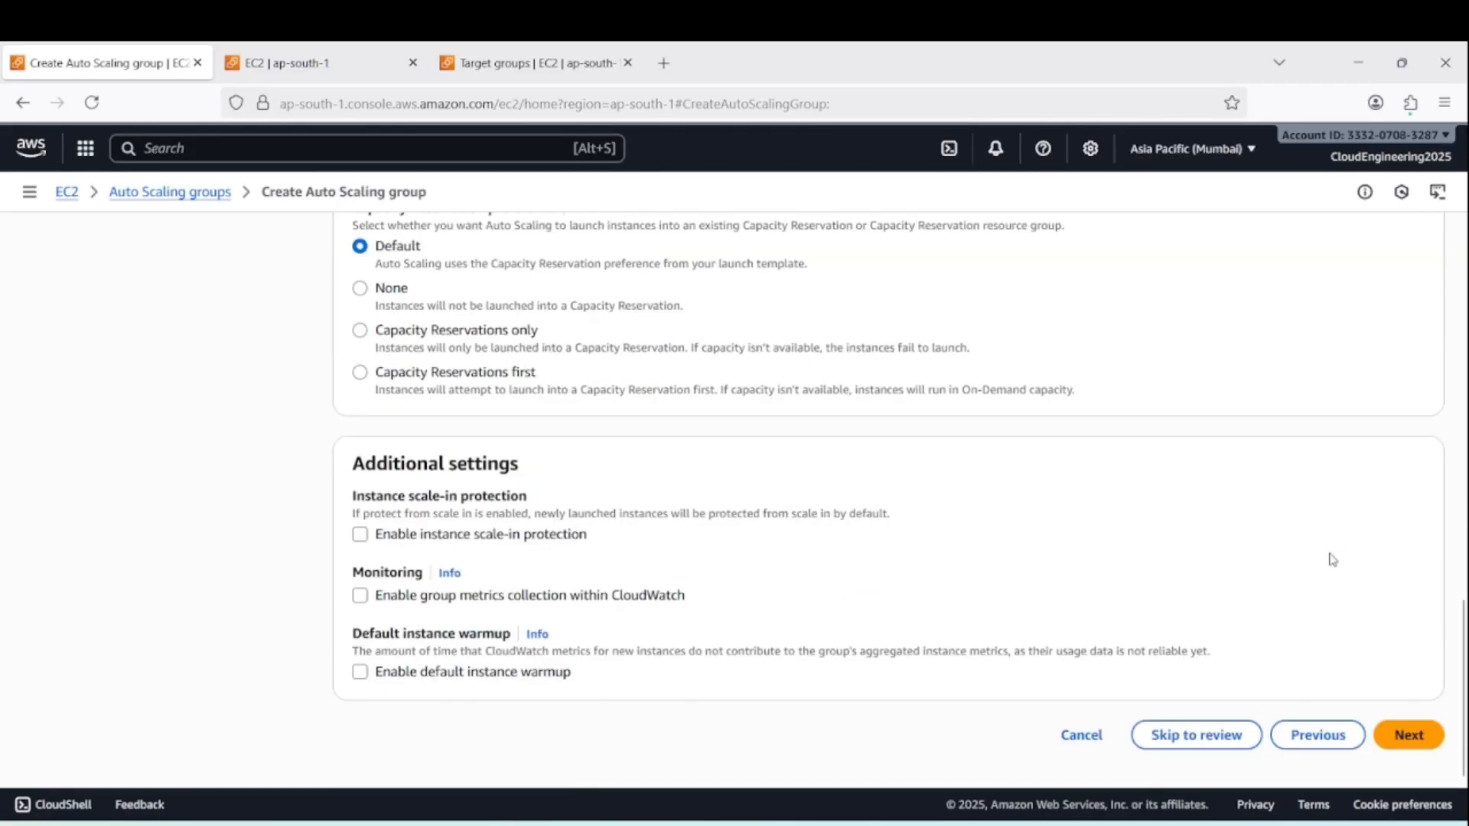
left_click(1406, 736)
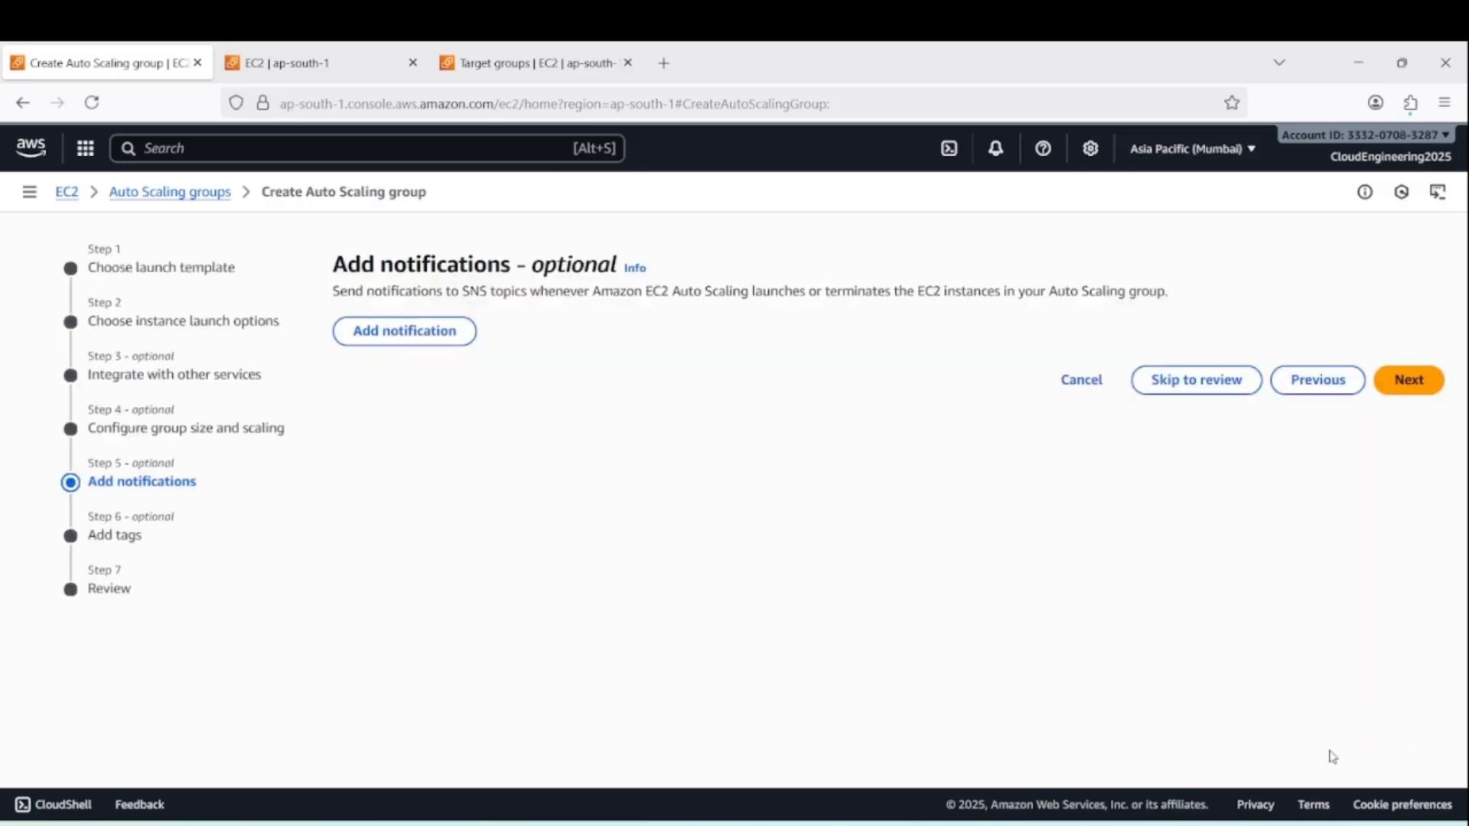
Skip notifications and tags, and review the full Auto Scaling group configuration down to the end of the summary
left_click(1399, 384)
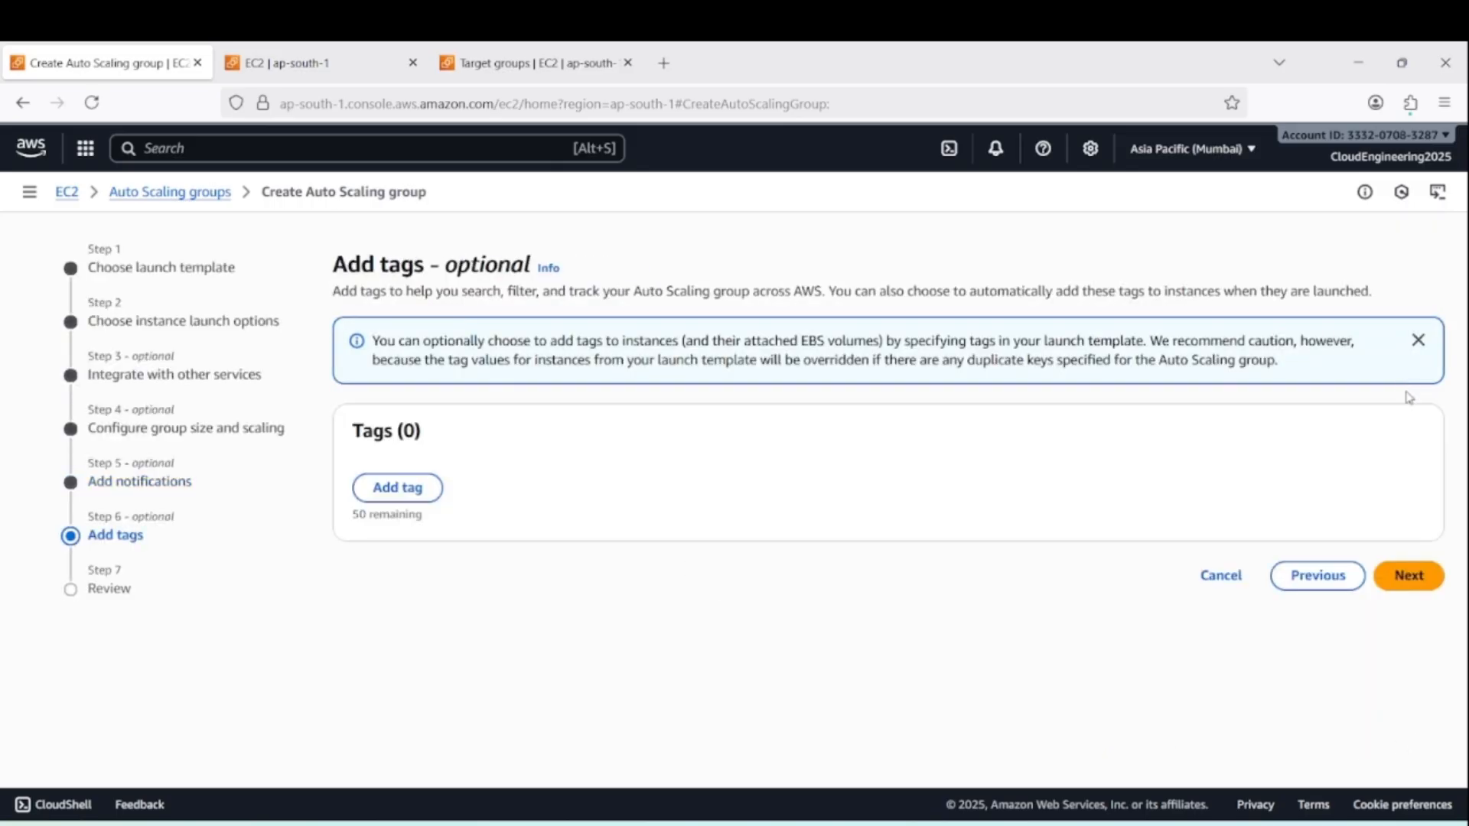
left_click(1406, 581)
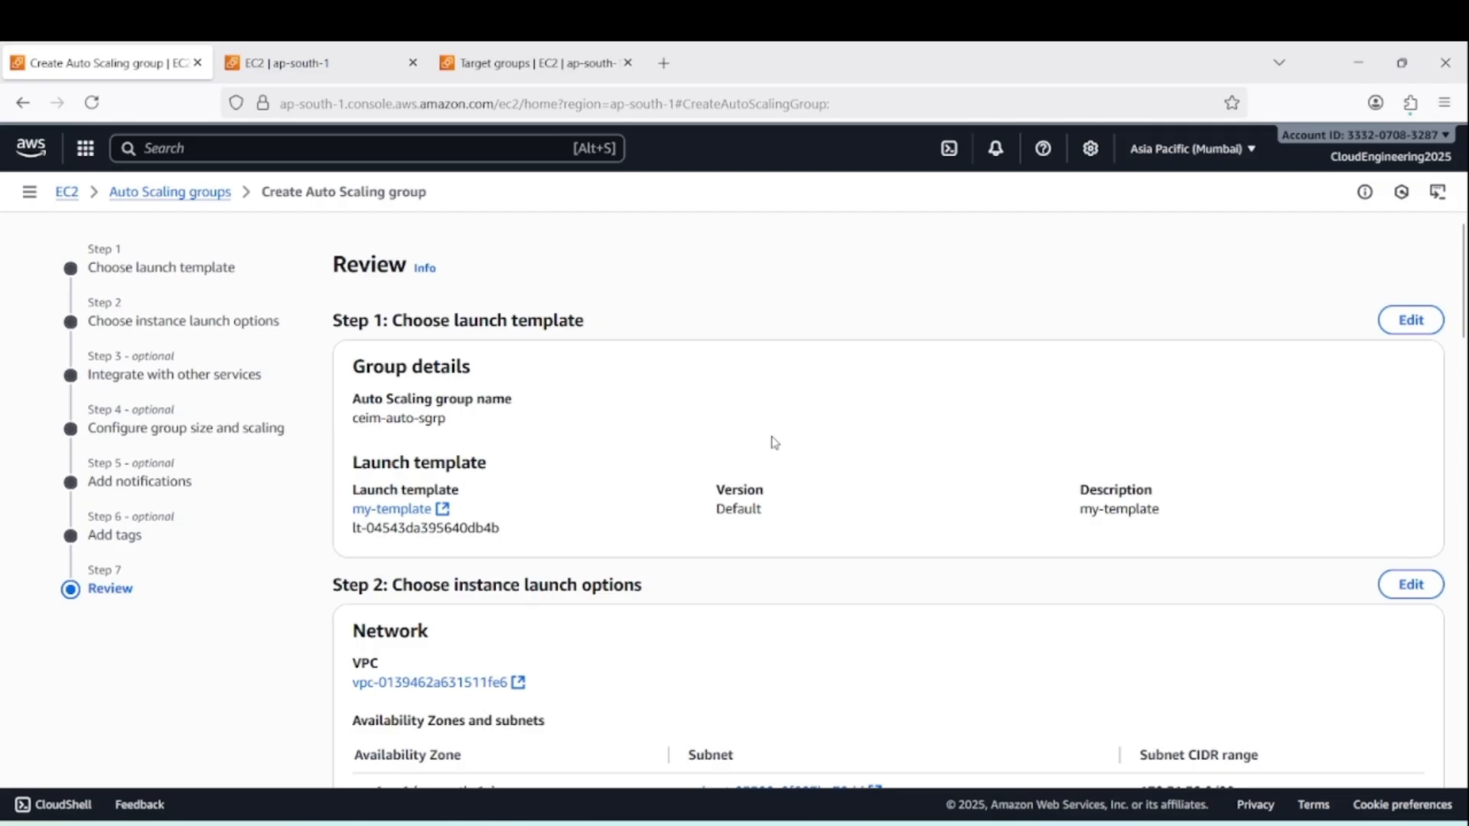
scroll(773, 439, "down", 3)
scroll(524, 485, "down", 4)
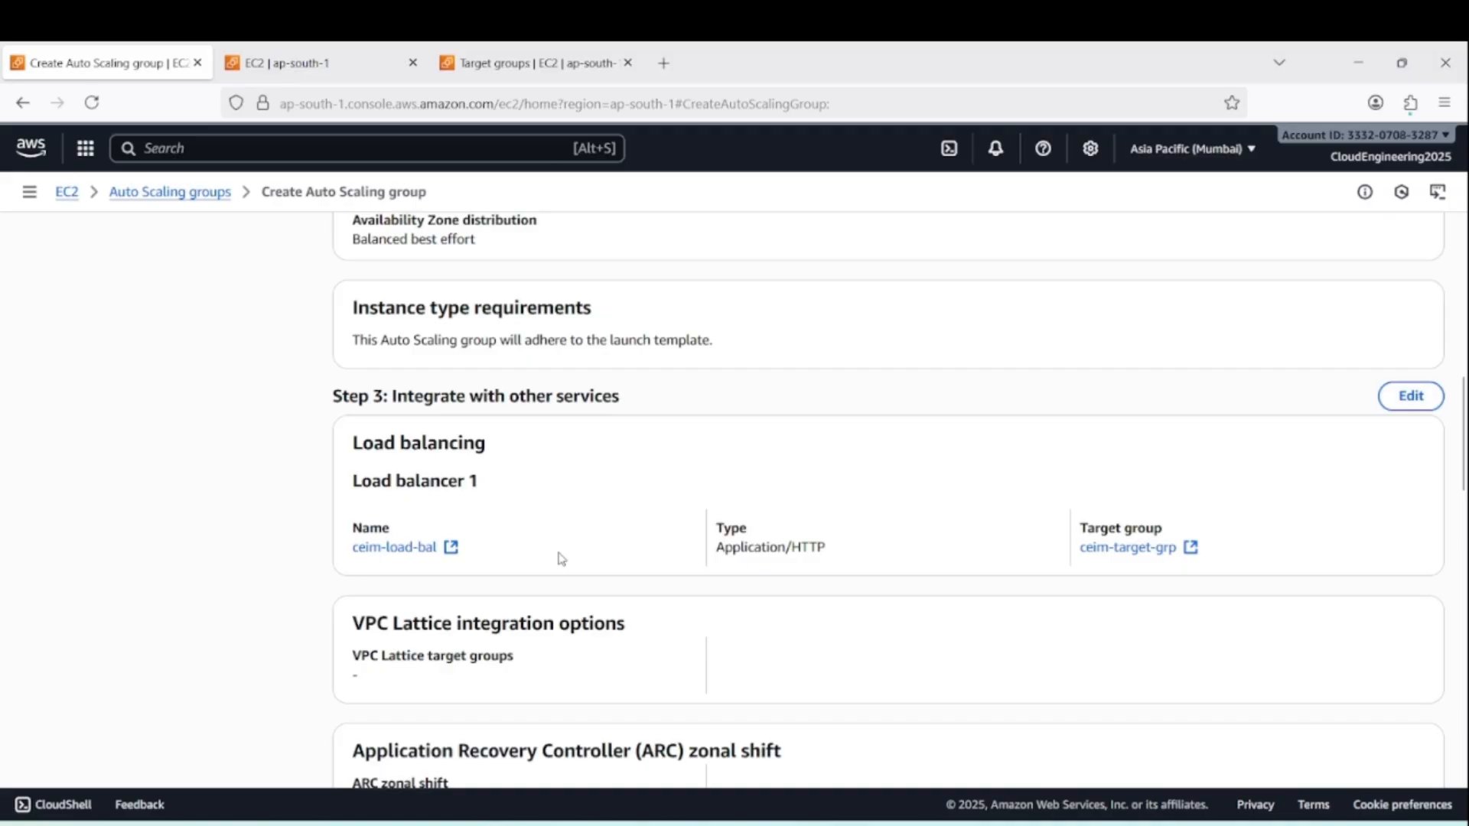
scroll(580, 561, "down", 6)
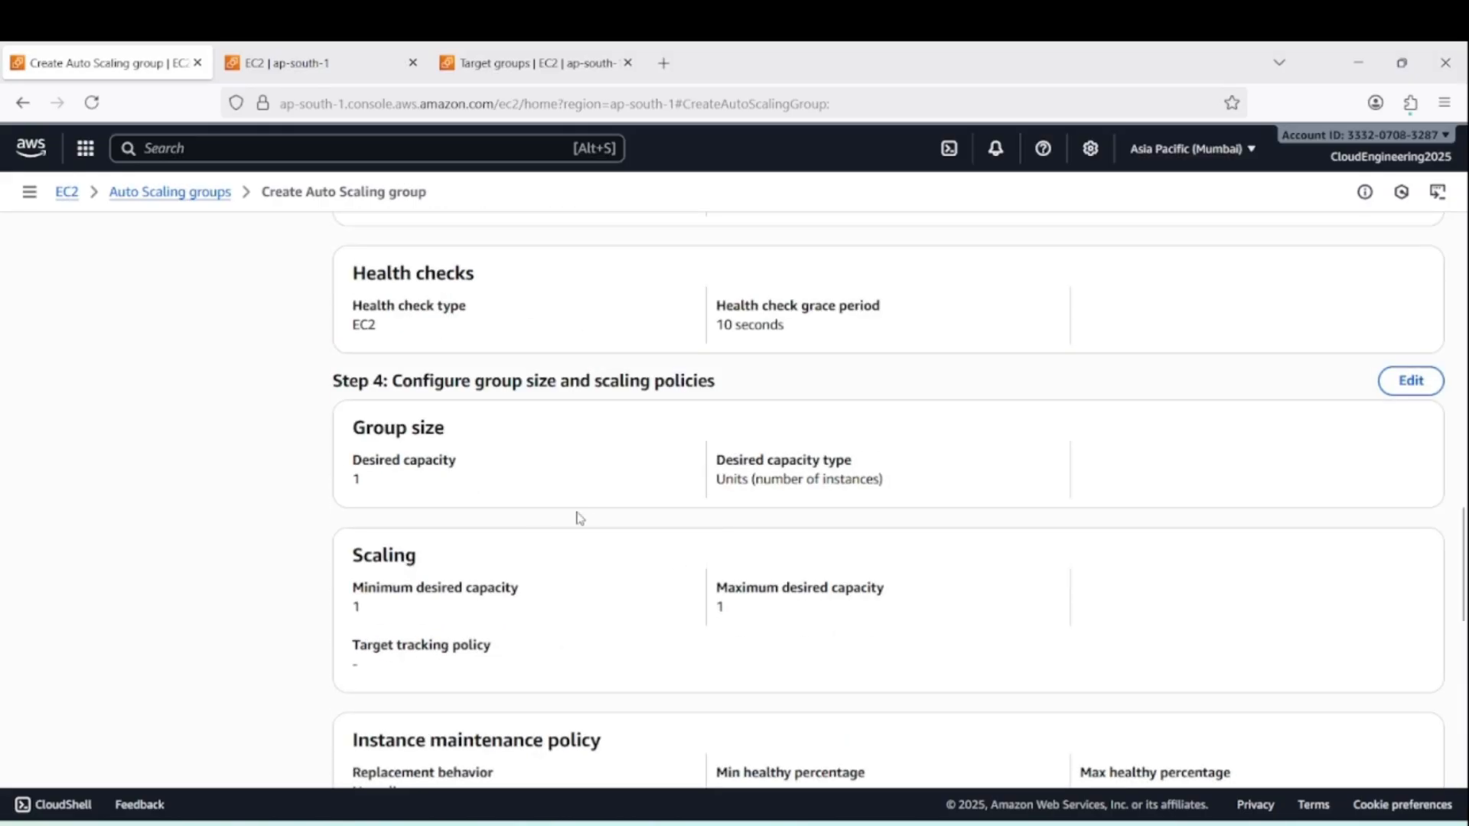
scroll(641, 462, "down", 10)
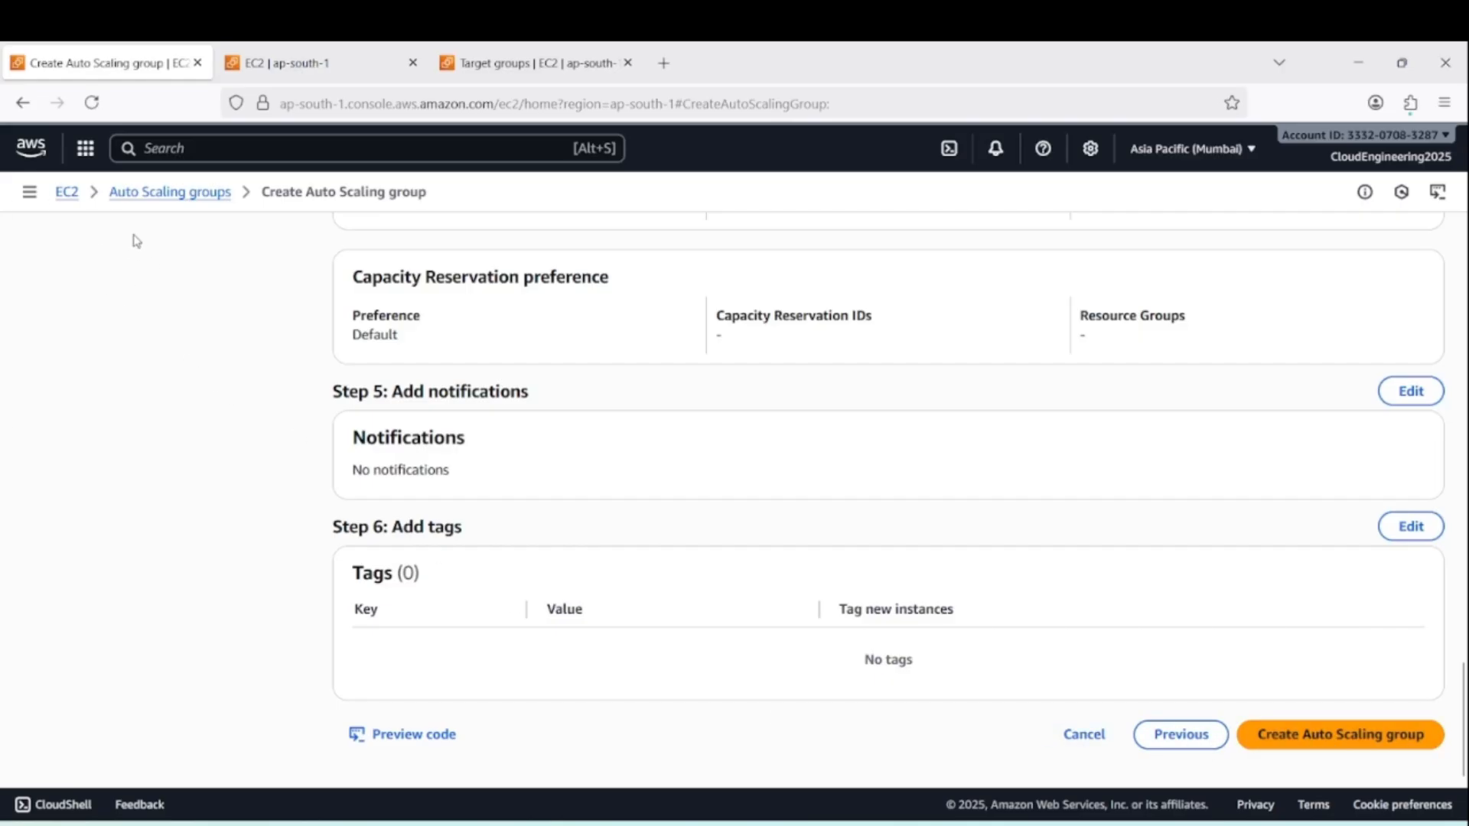
Leave the creation wizard for the Auto Scaling groups list, open auto-scal-grp, and review its details and managed instances
left_click(163, 197)
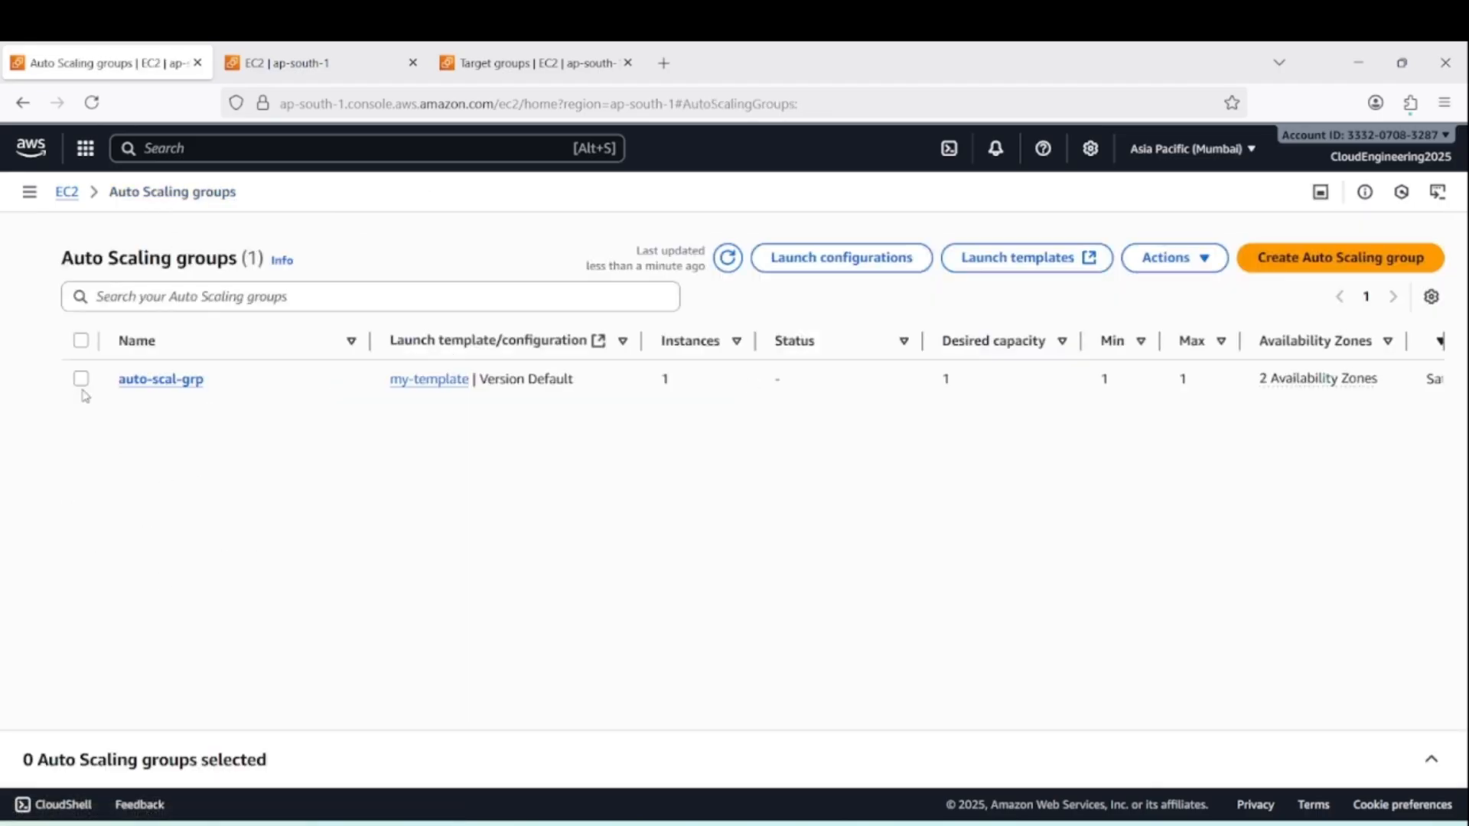
left_click(81, 381)
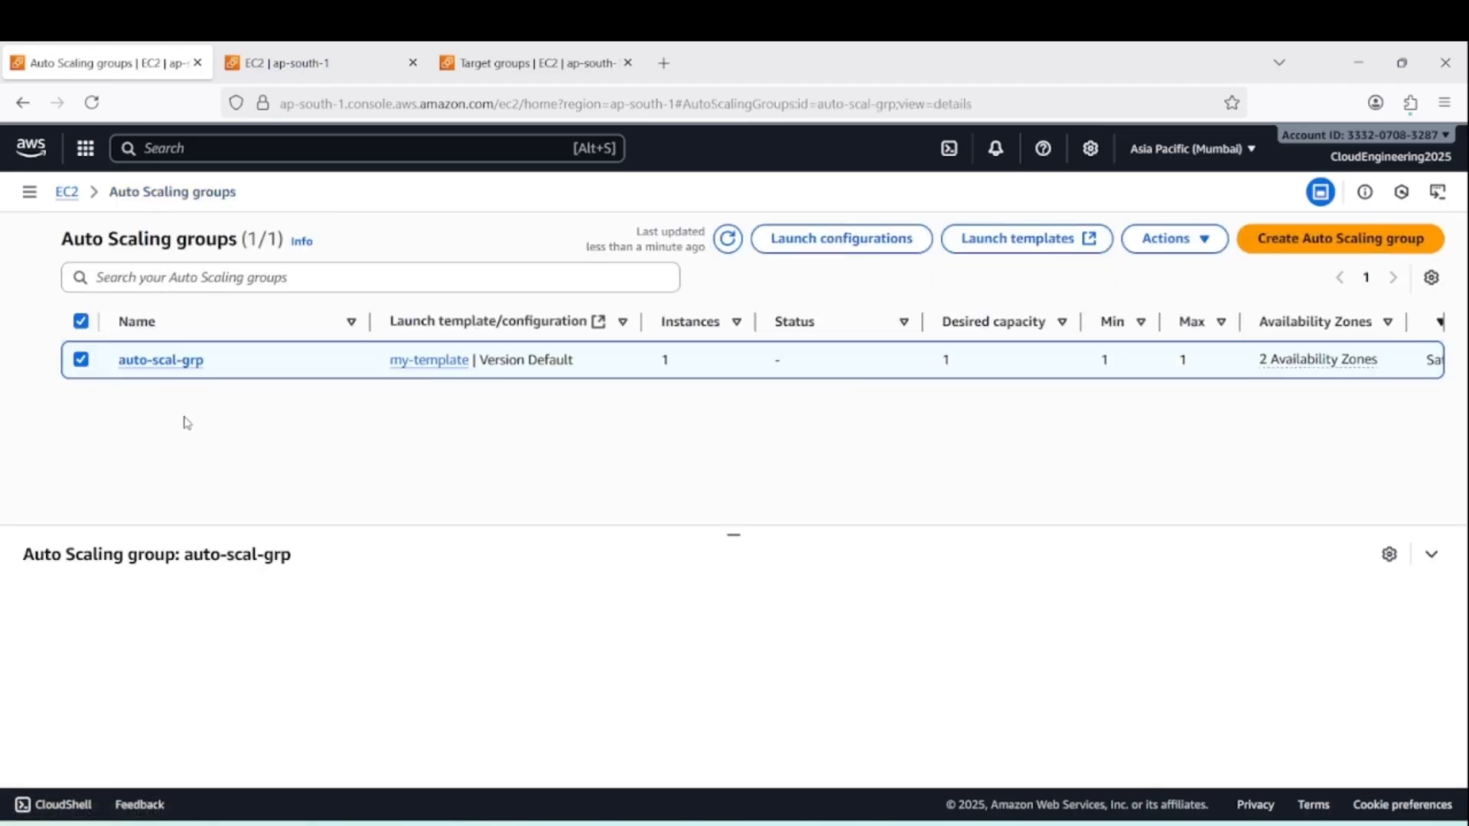
left_click(157, 376)
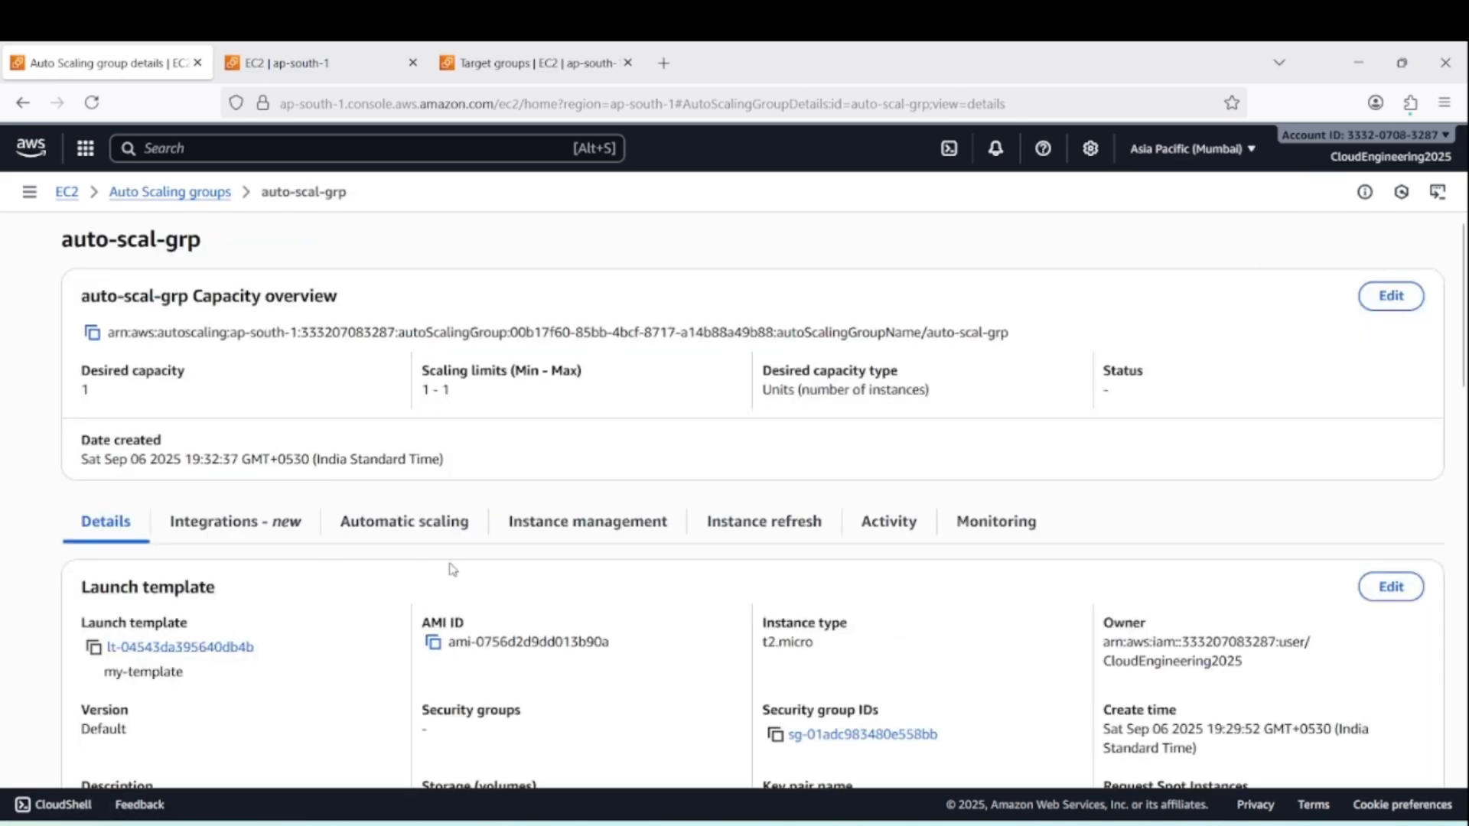
scroll(612, 596, "down", 3)
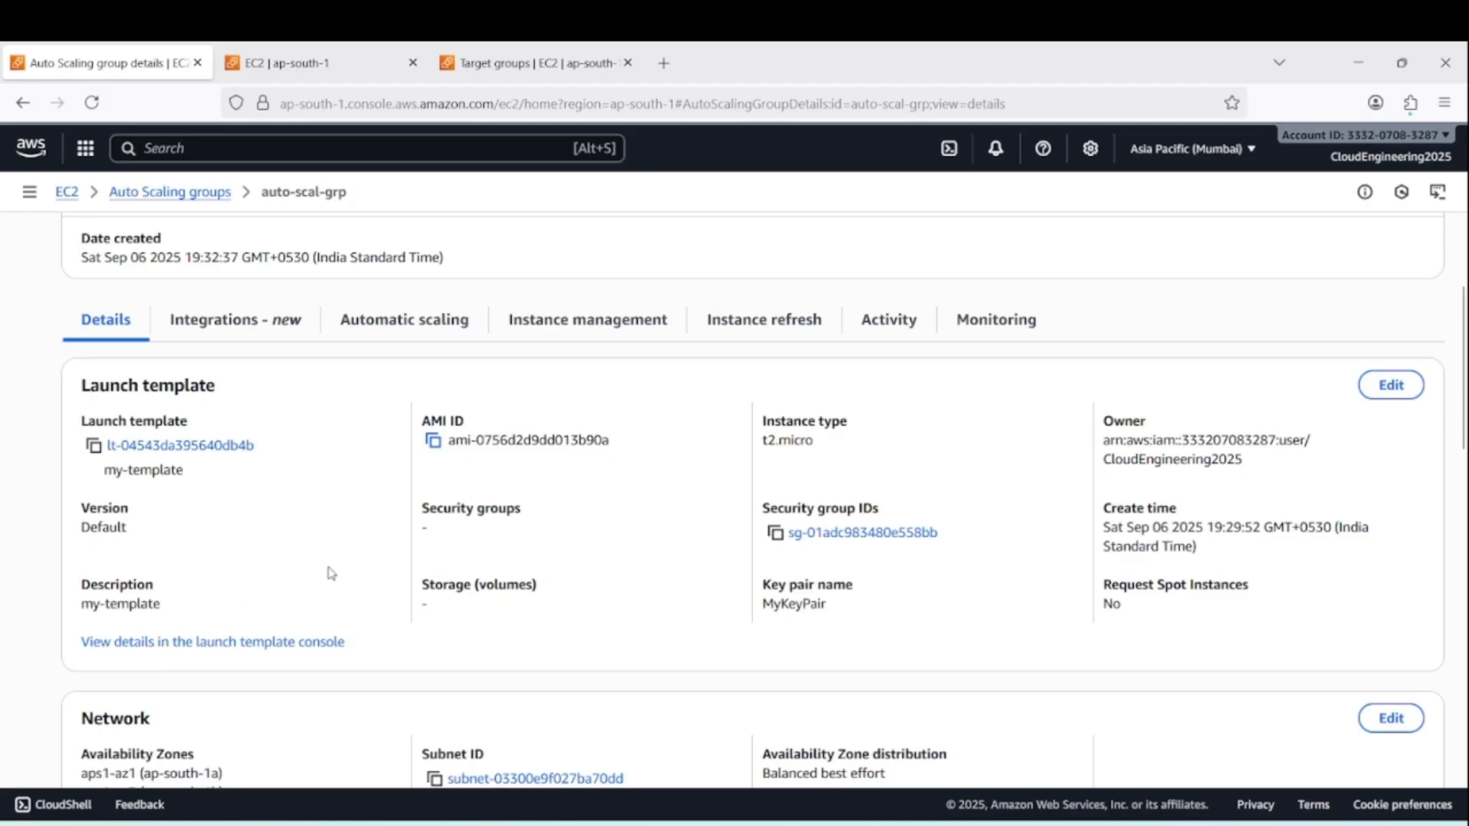
scroll(349, 567, "up", 3)
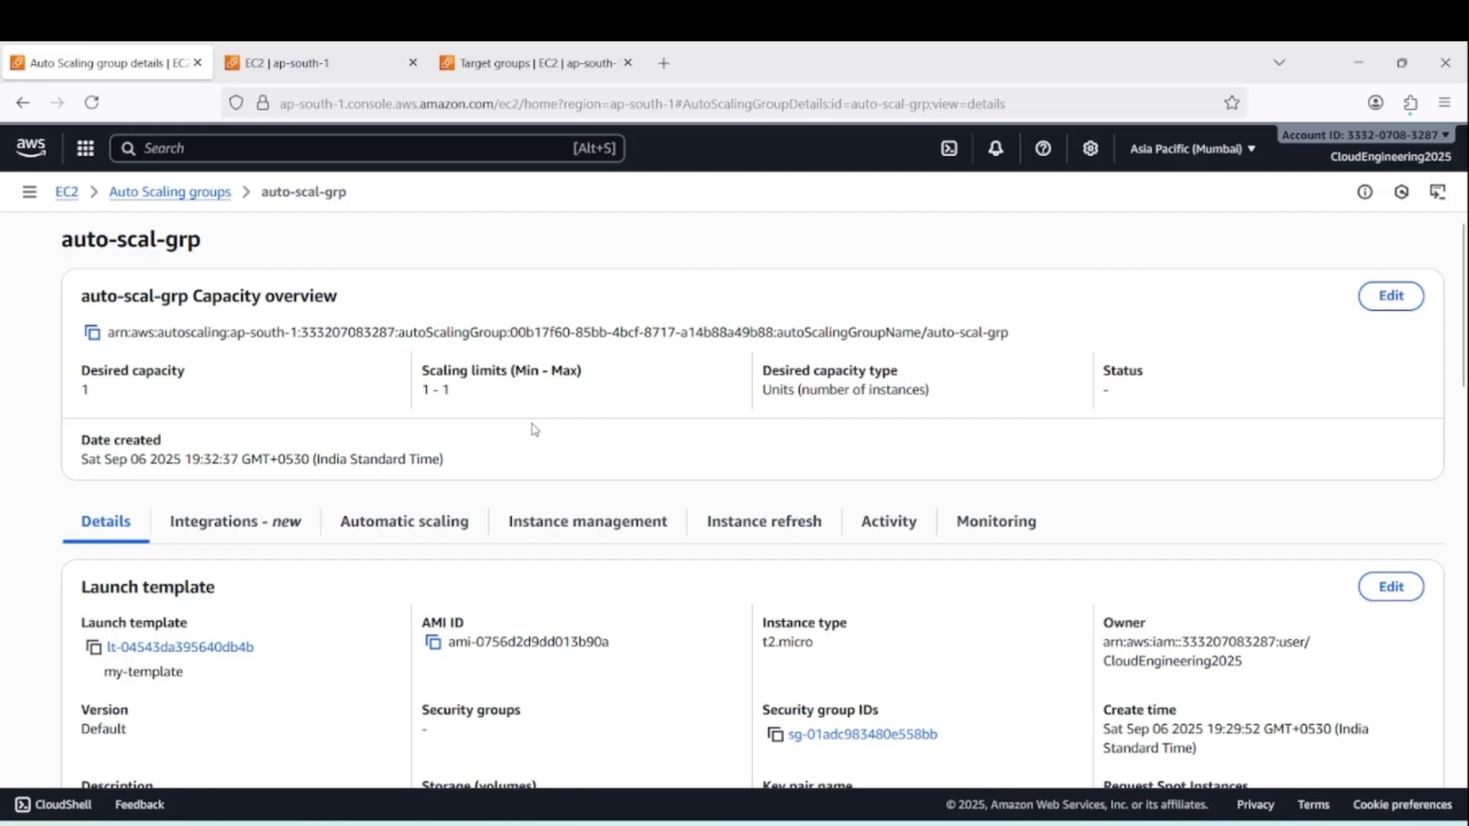
left_click(575, 531)
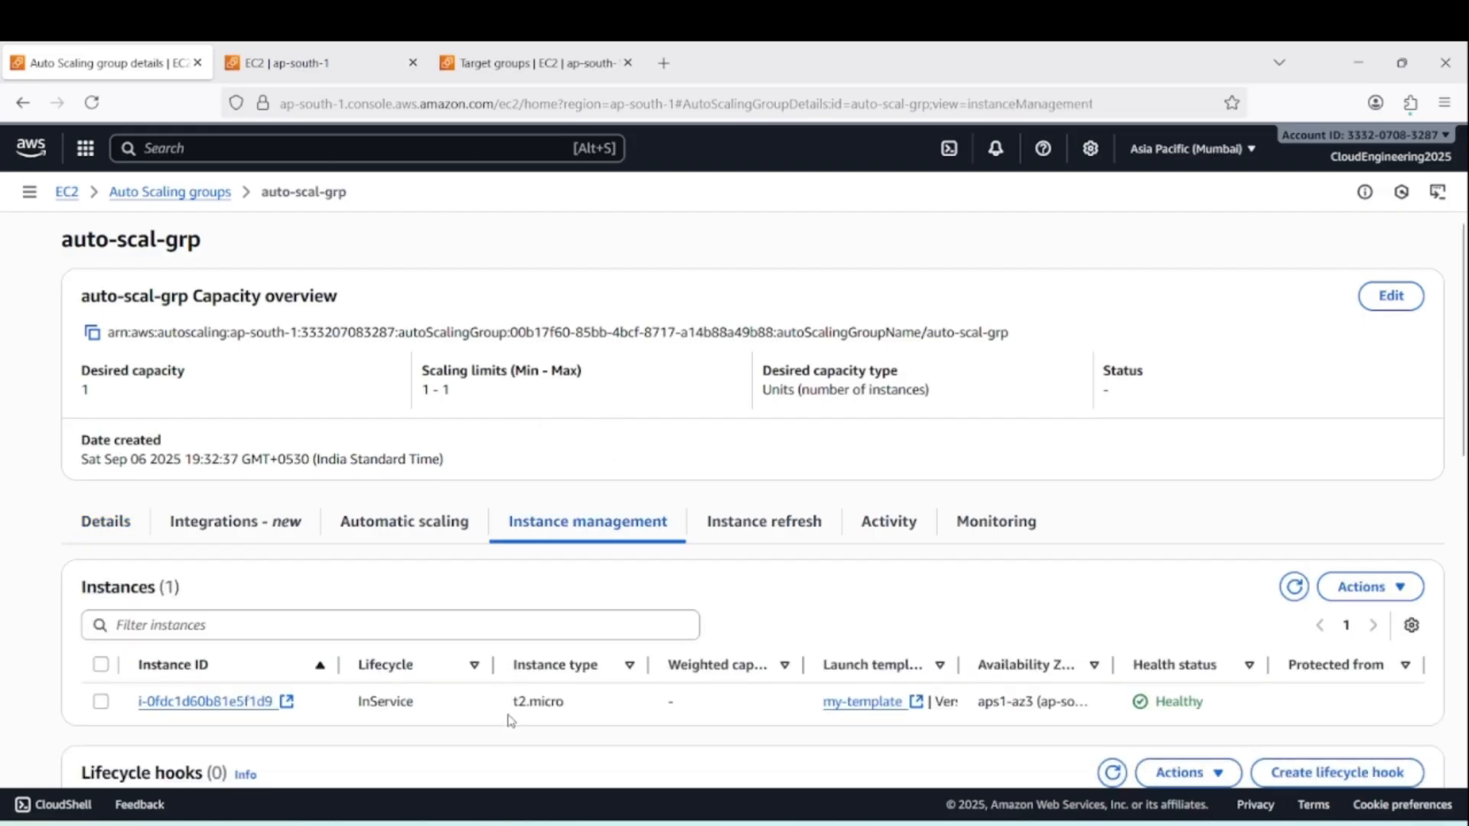
scroll(354, 570, "down", 2)
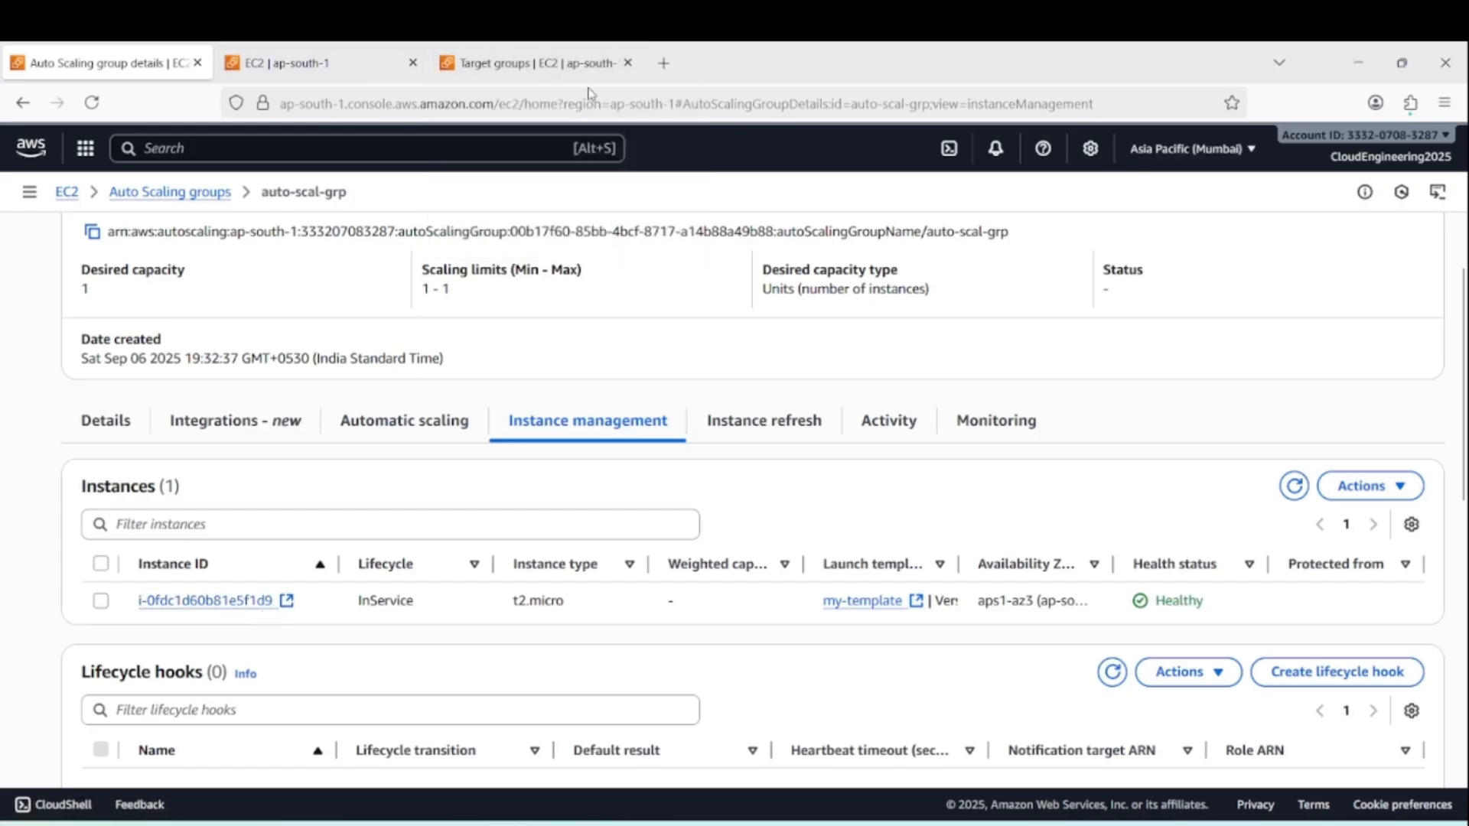
Open the target group ceim-target-grp and check the health of its registered targets
left_click(529, 69)
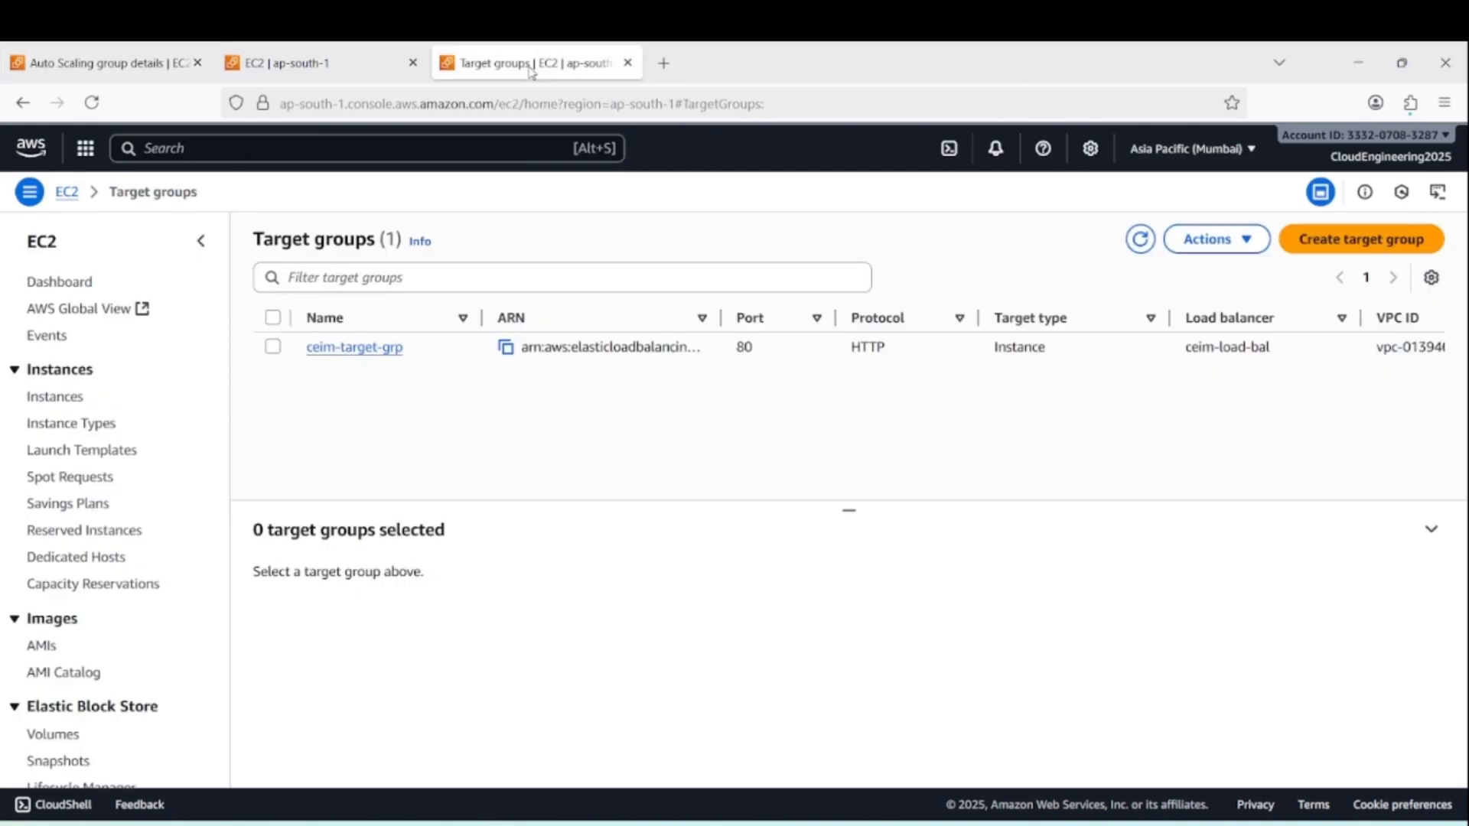
left_click(373, 349)
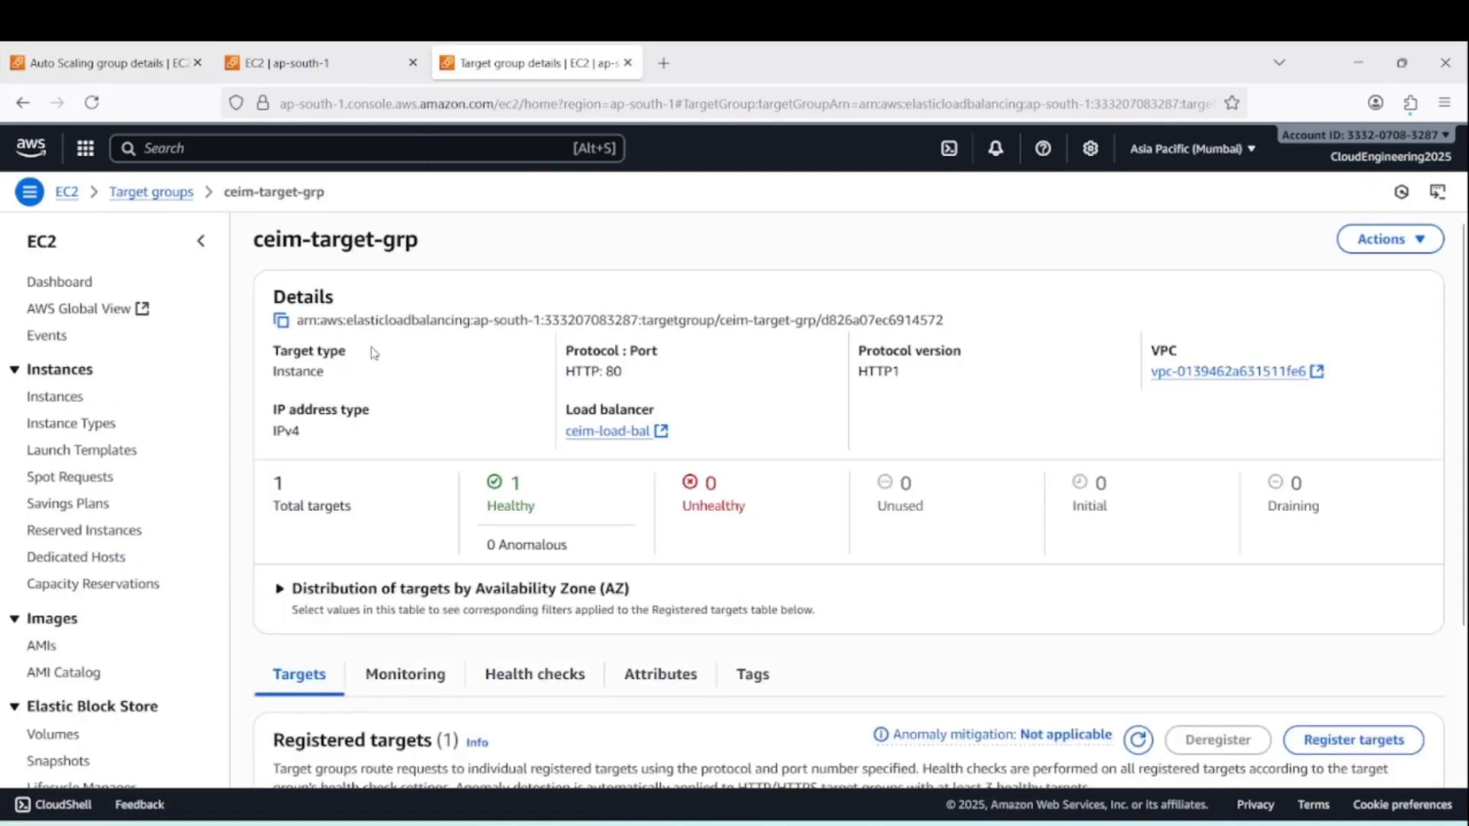
scroll(860, 591, "down", 3)
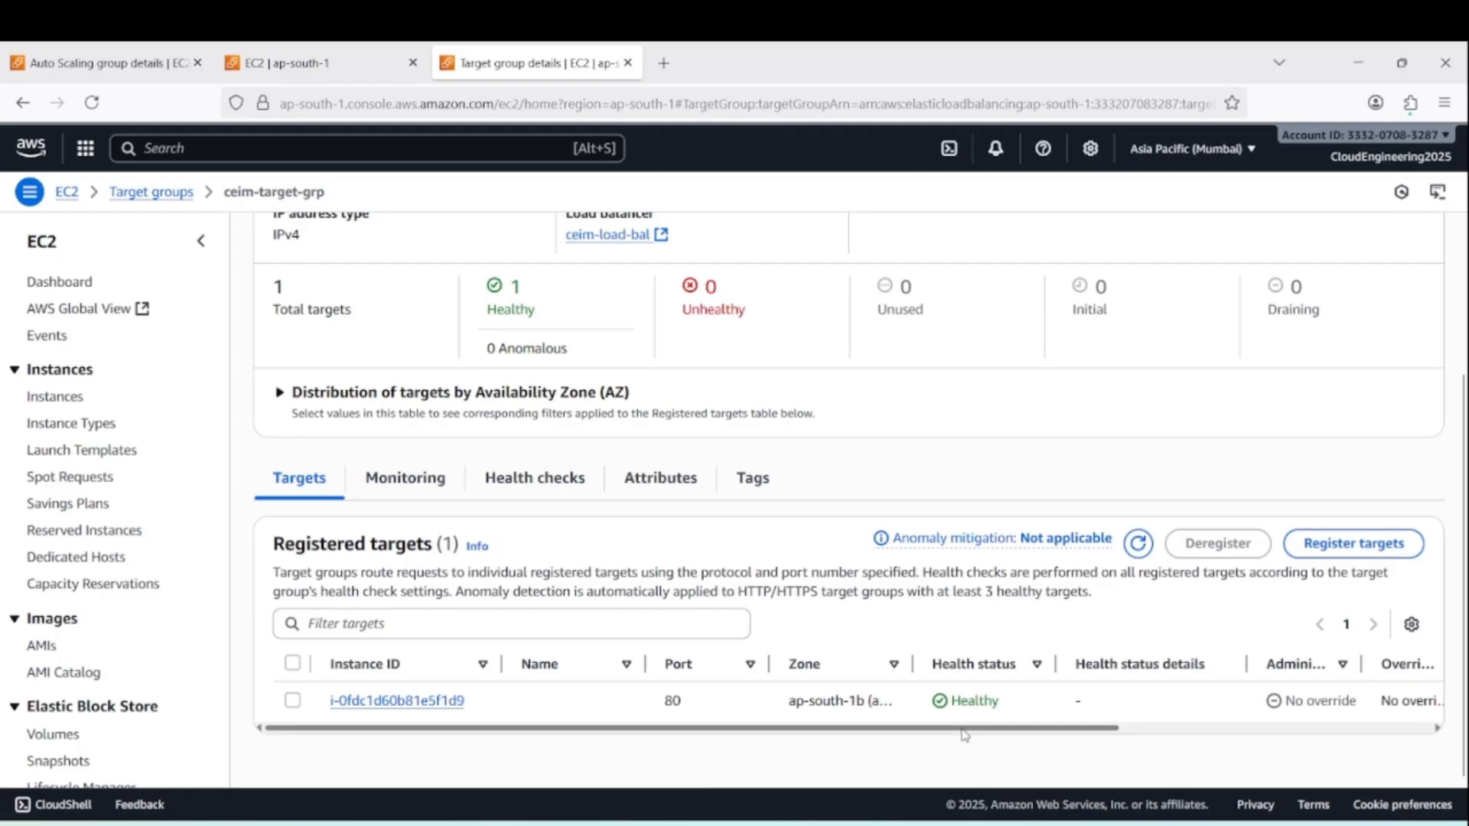
Copy the DNS name of the load balancer ceim-load-bal and open it in a new browser tab
mouse_move(284, 68)
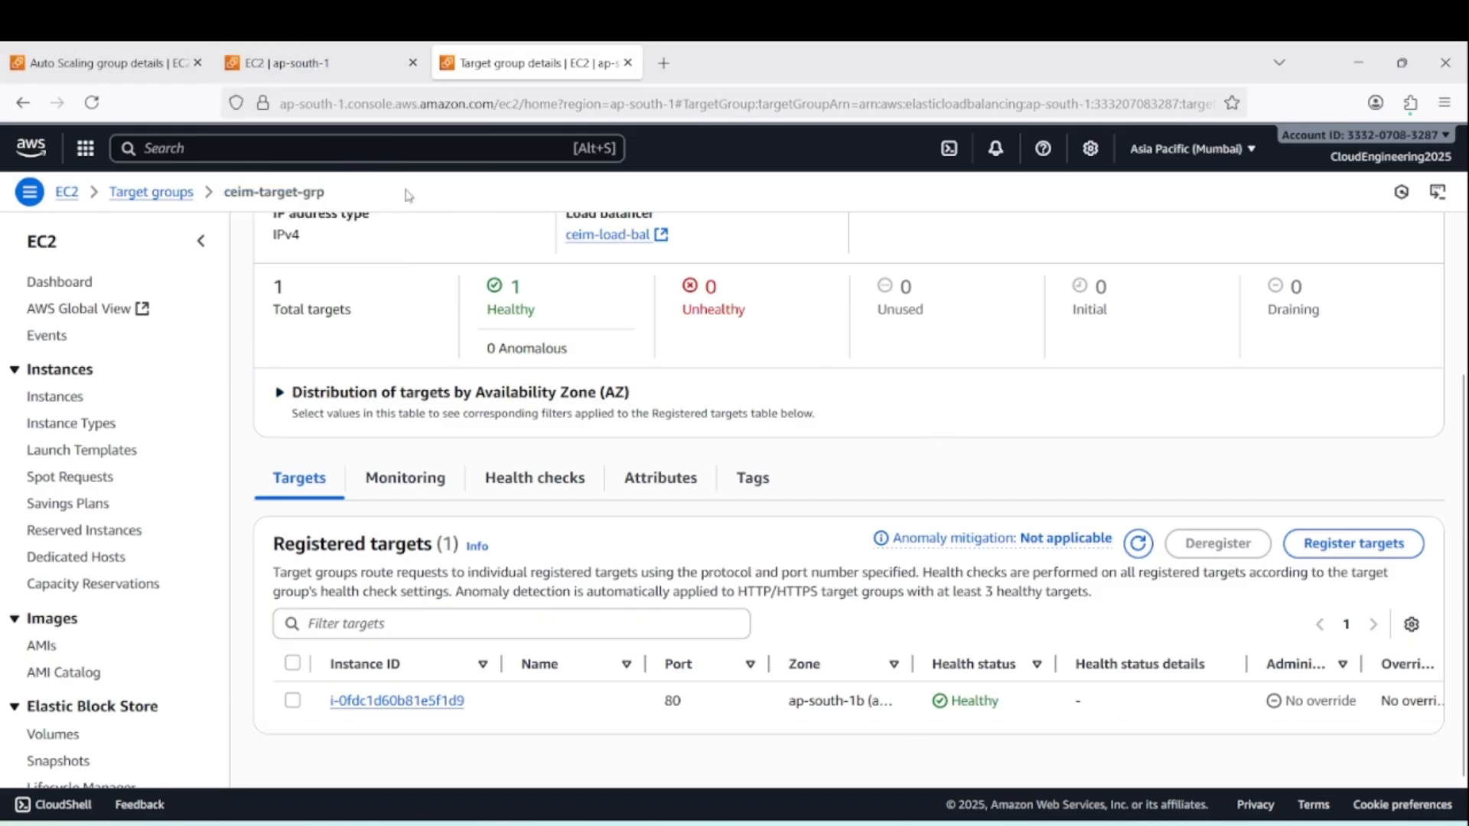
left_click(332, 61)
scroll(42, 685, "down", 5)
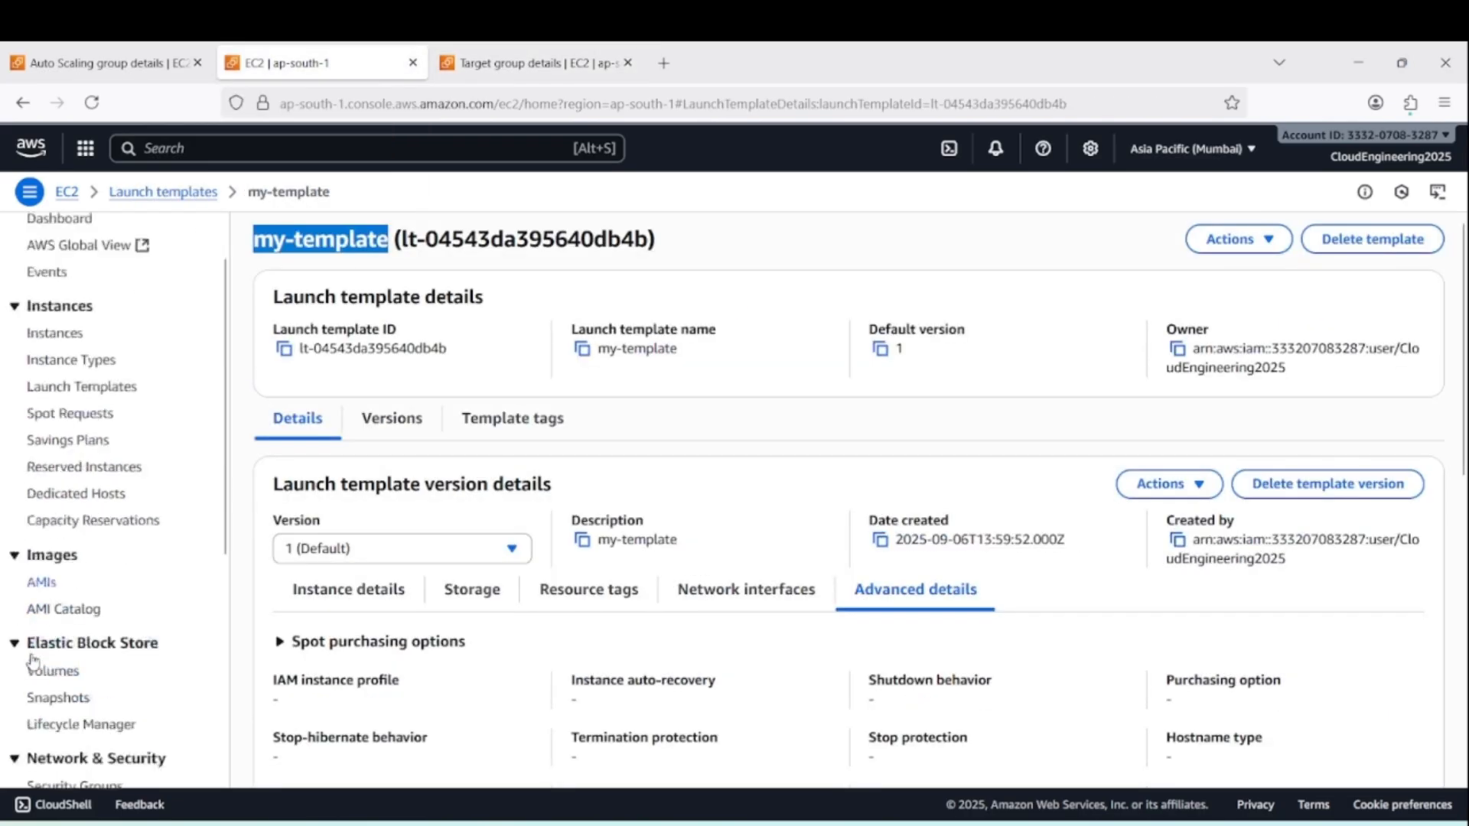
left_click(82, 621)
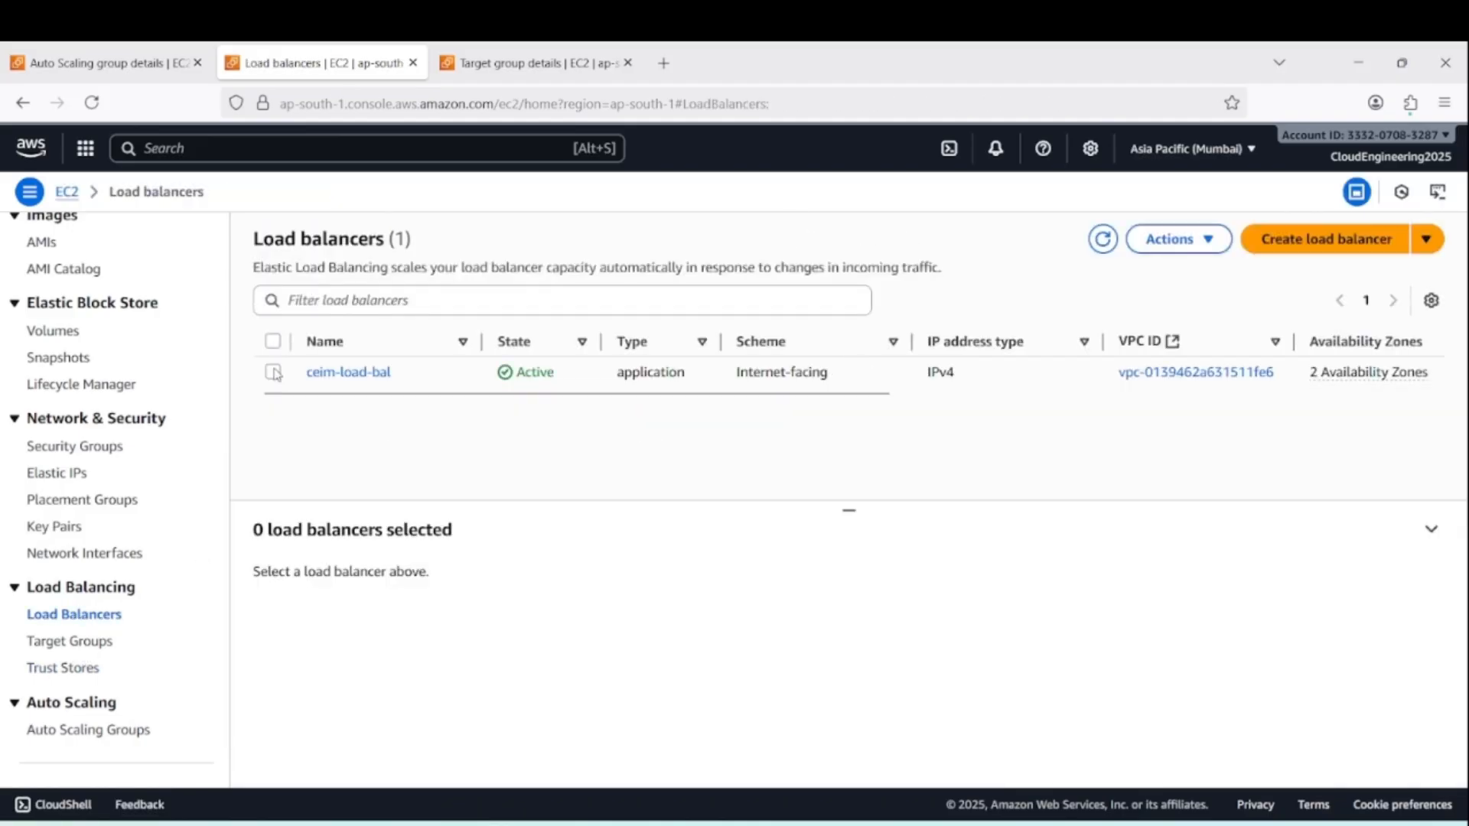
left_click(273, 372)
scroll(1243, 656, "down", 1)
scroll(1243, 657, "down", 3)
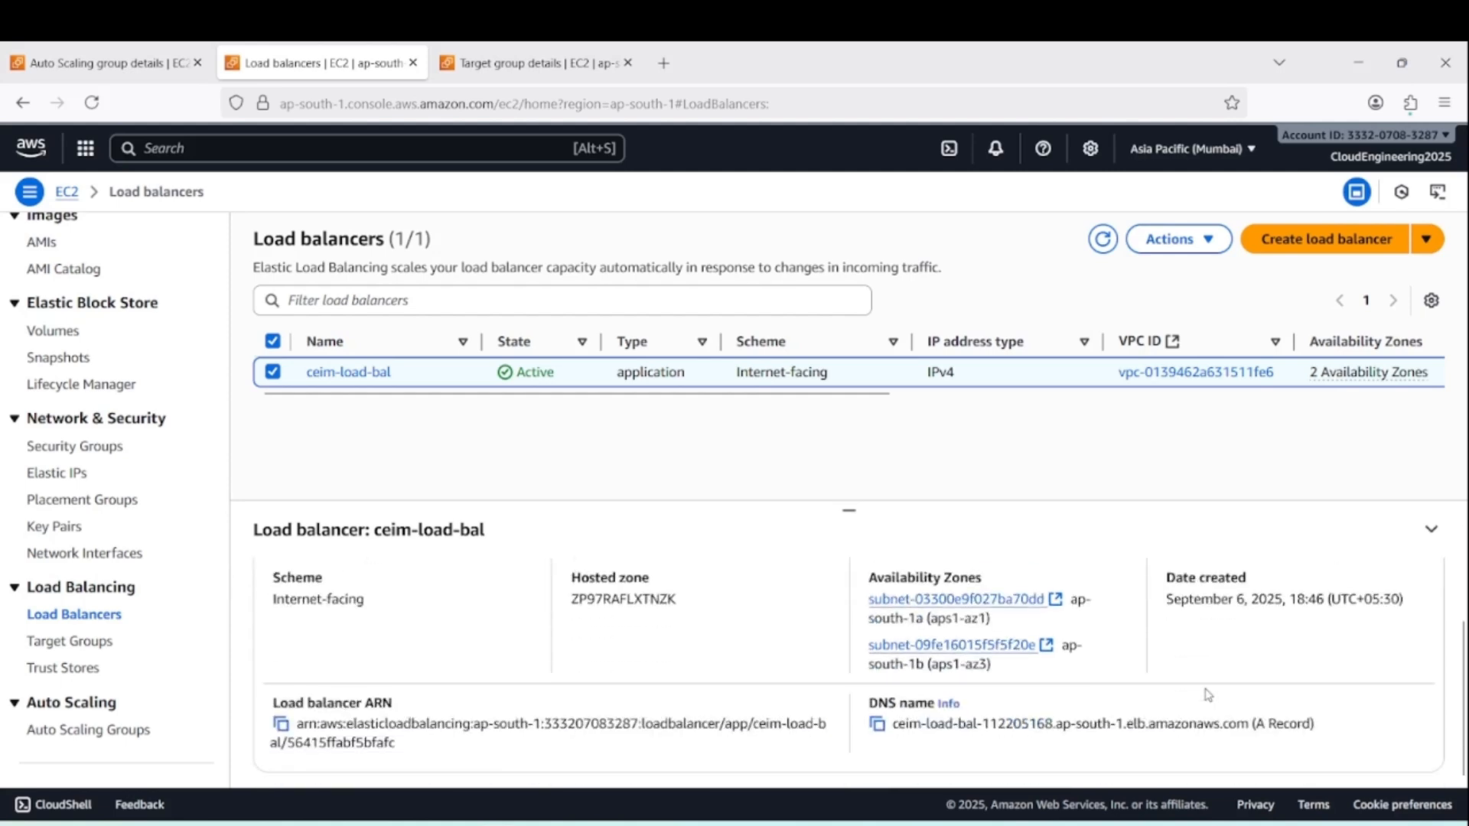
left_click(877, 724)
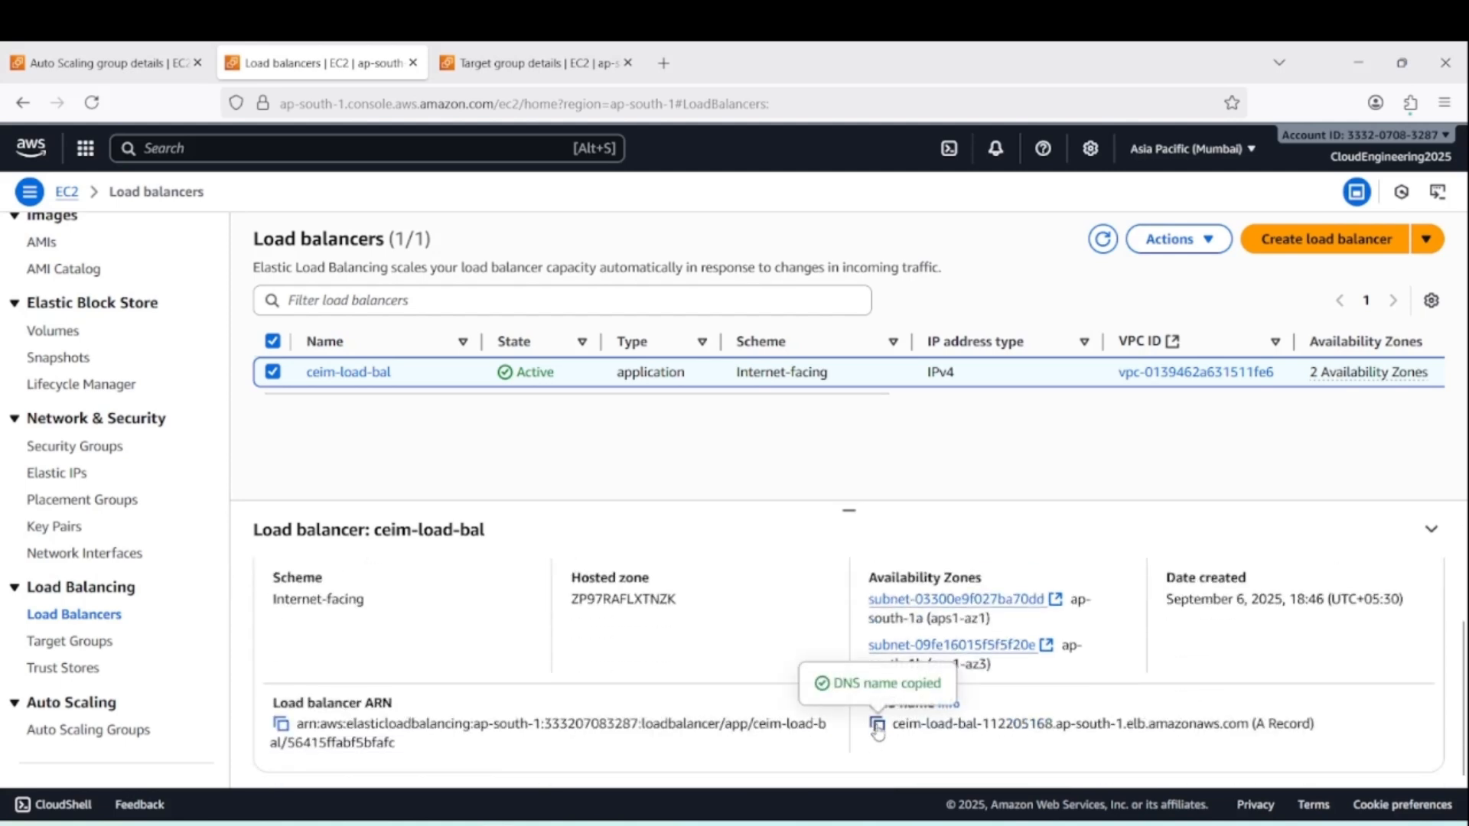
left_click(664, 64)
key("ctrl+v")
key("Return")
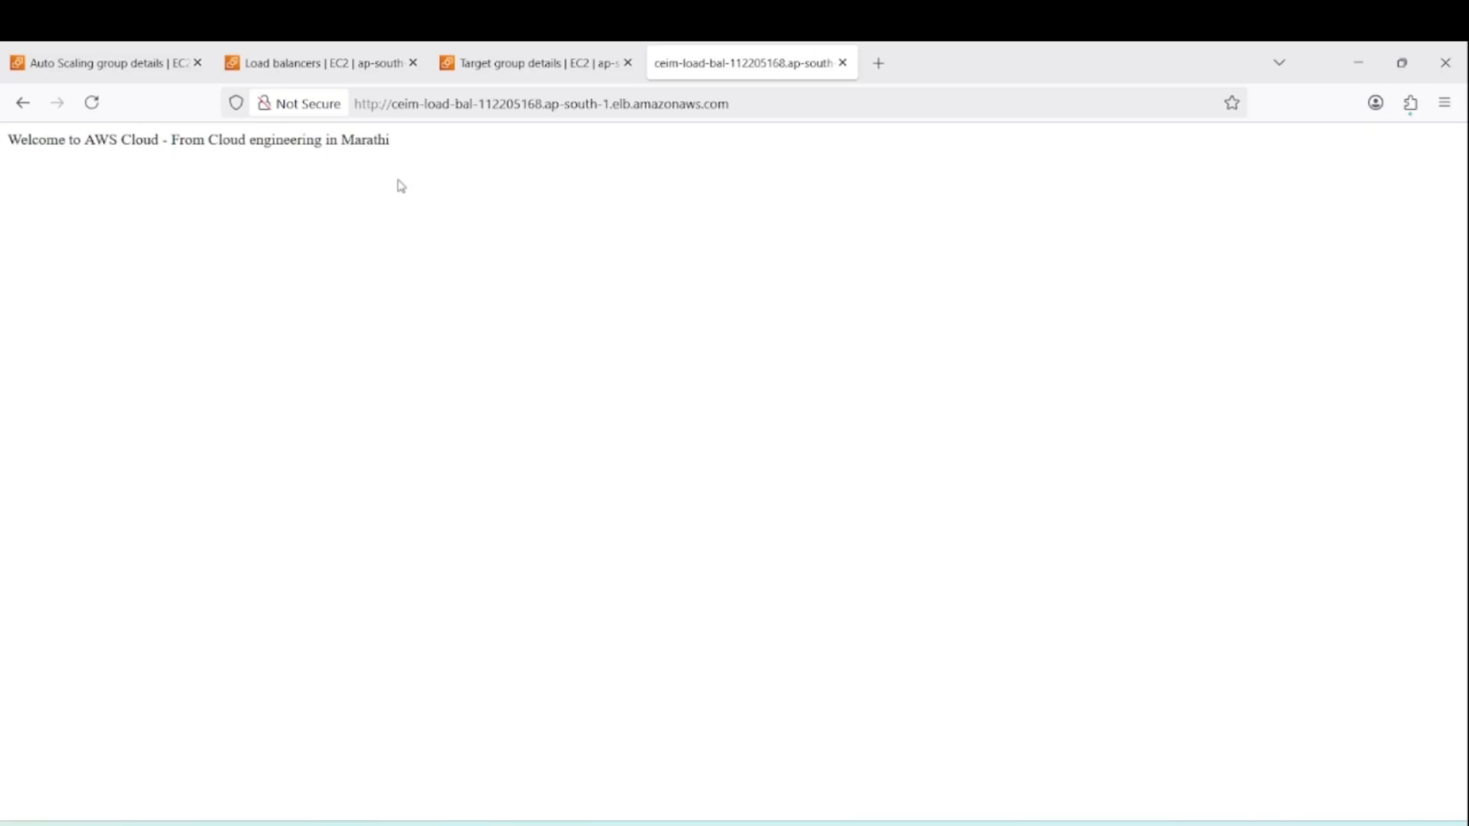
Terminate the unnamed t2.micro instance in ap-south-1b from the EC2 instances list
left_click(113, 63)
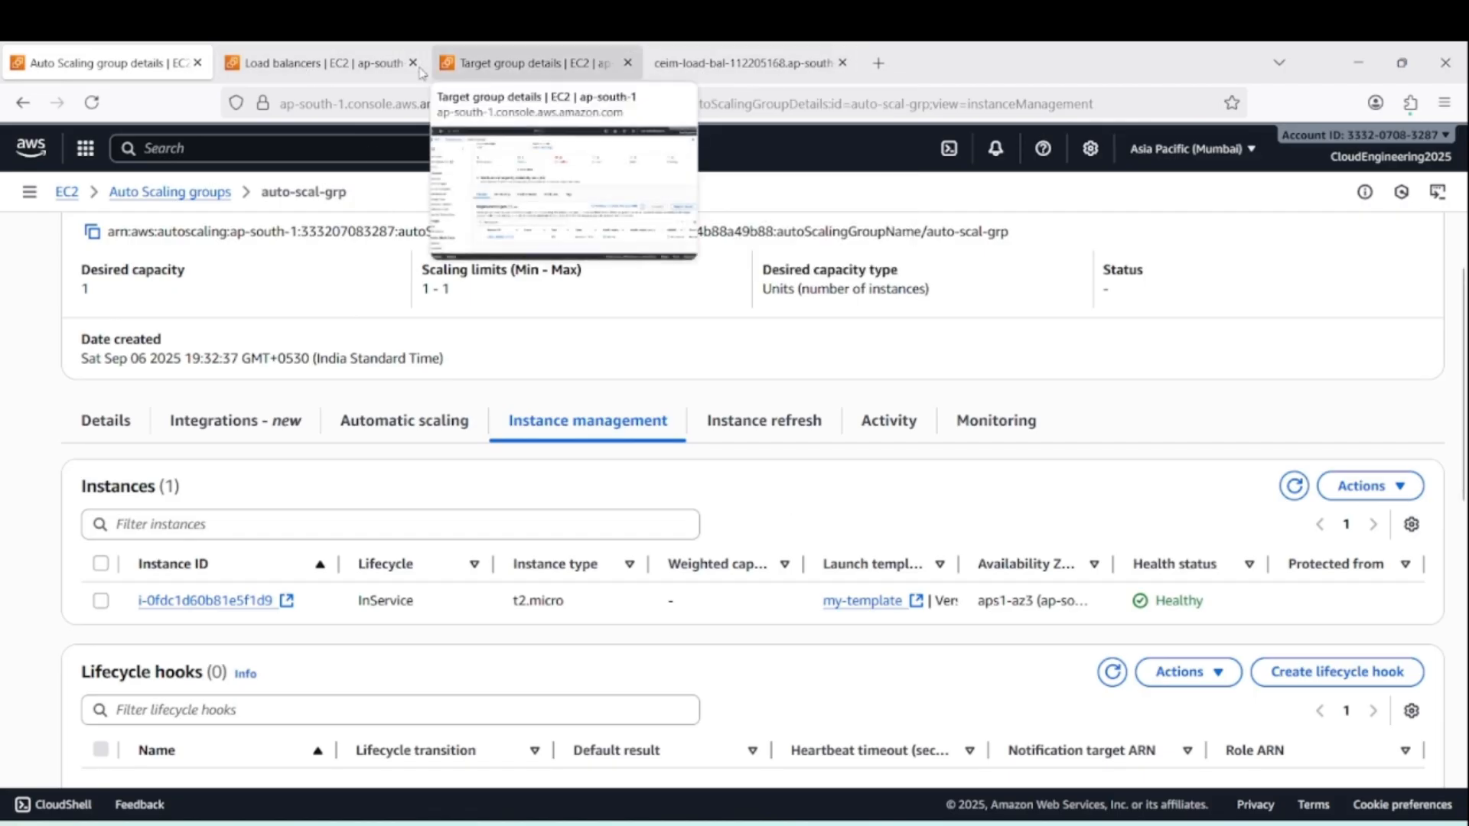
left_click(308, 72)
scroll(69, 398, "up", 5)
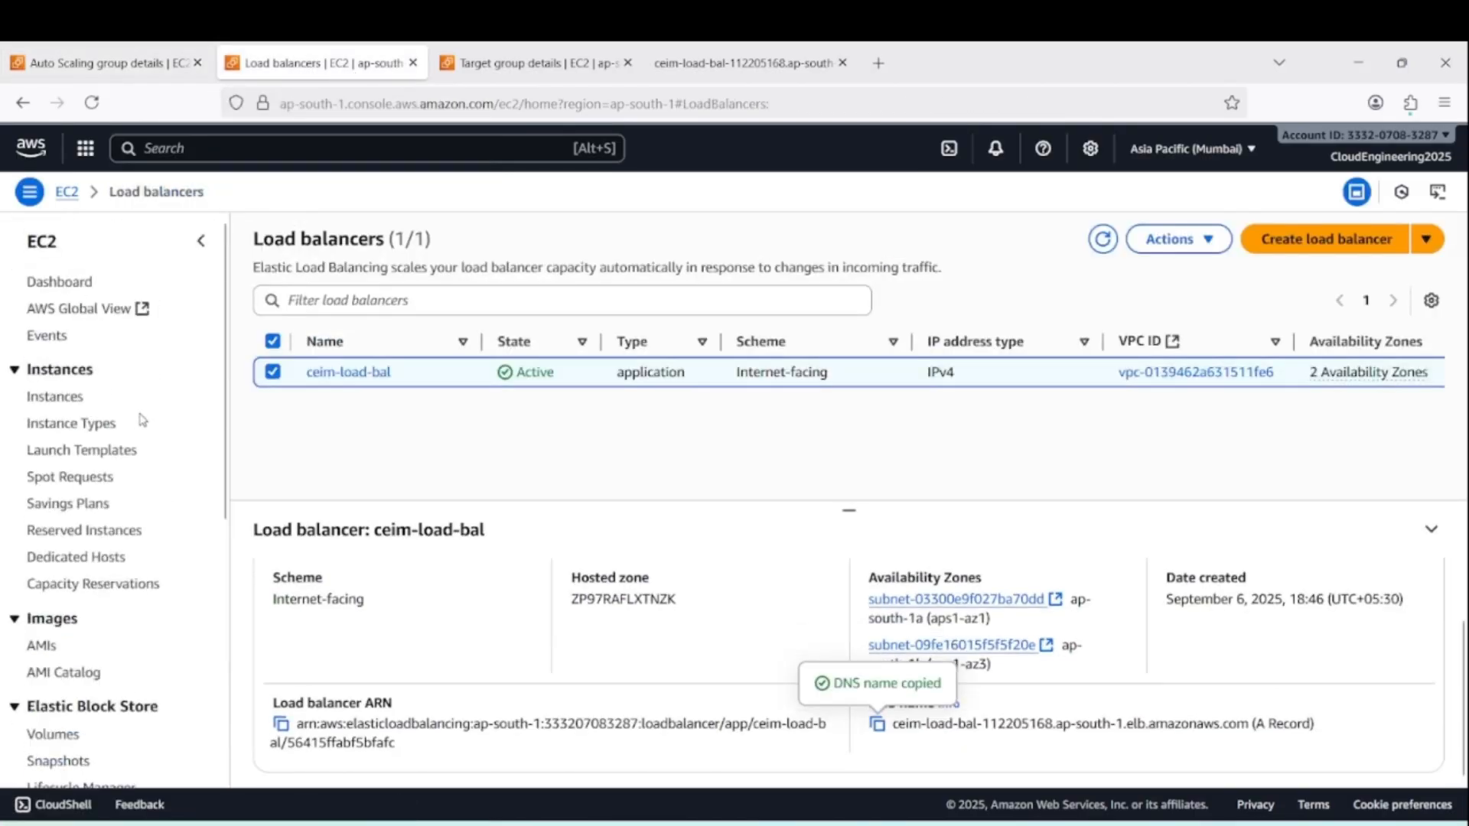
left_click(55, 396)
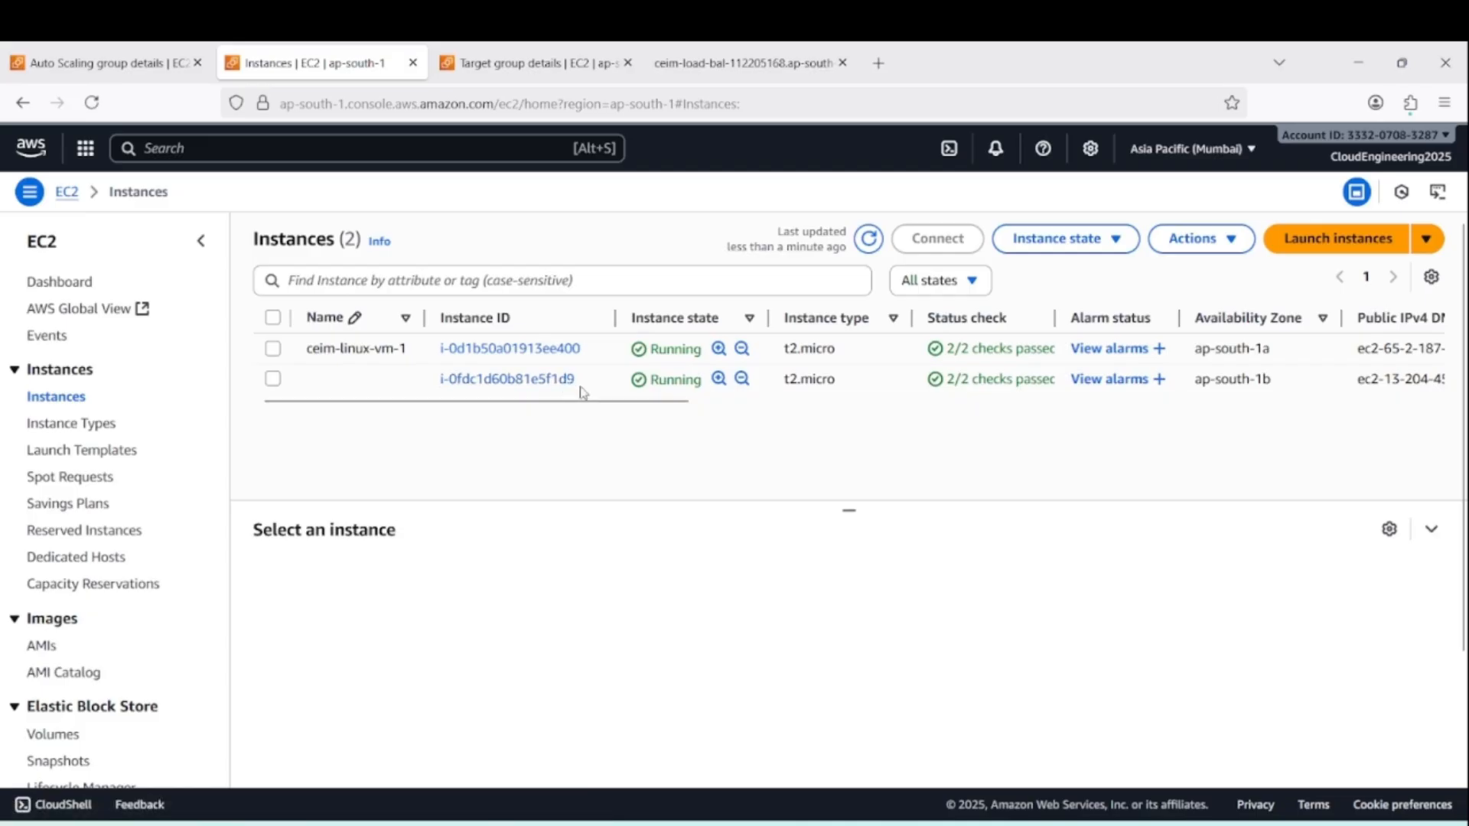
left_click(273, 380)
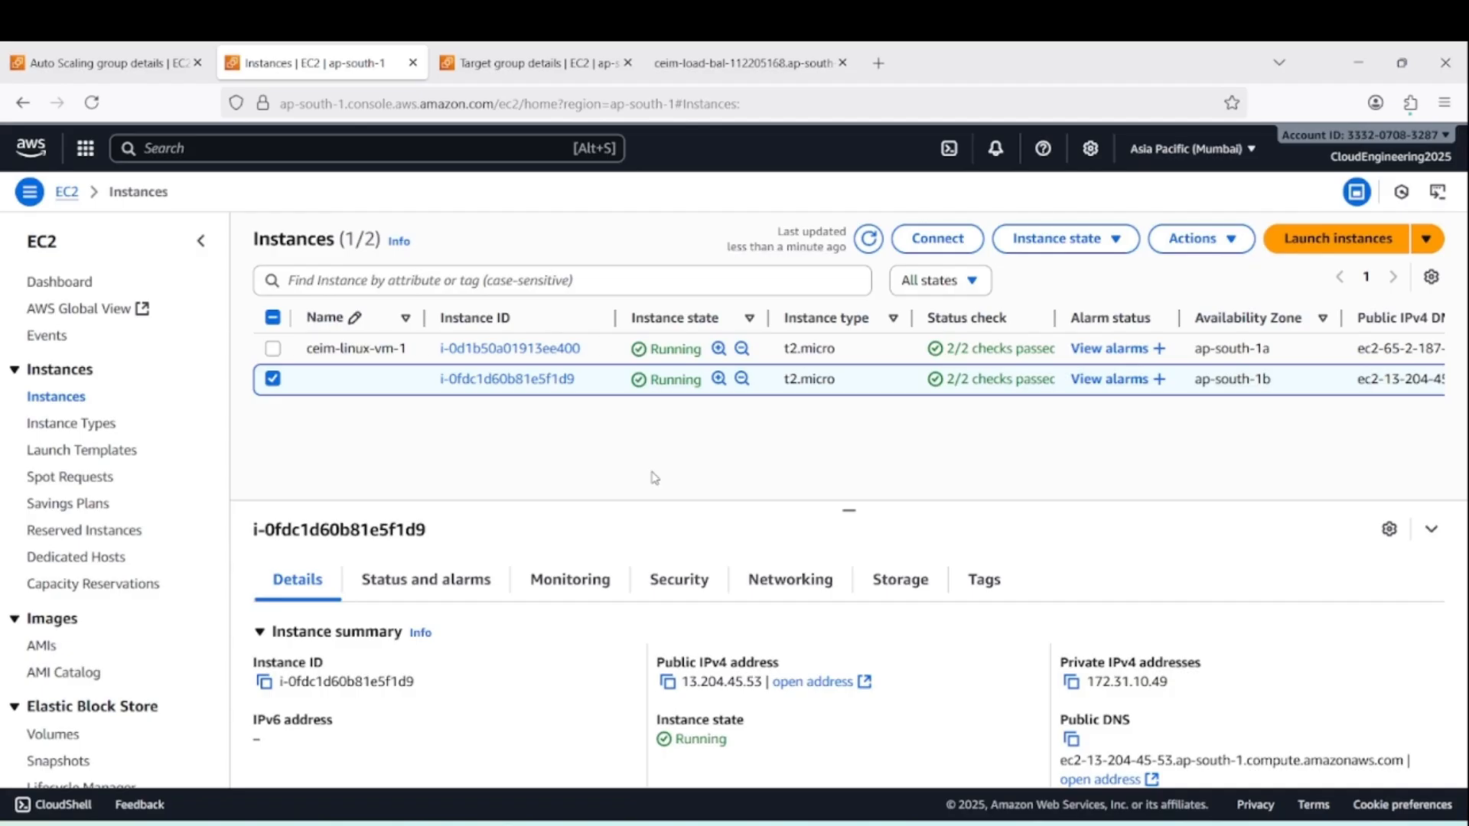
left_click(1090, 243)
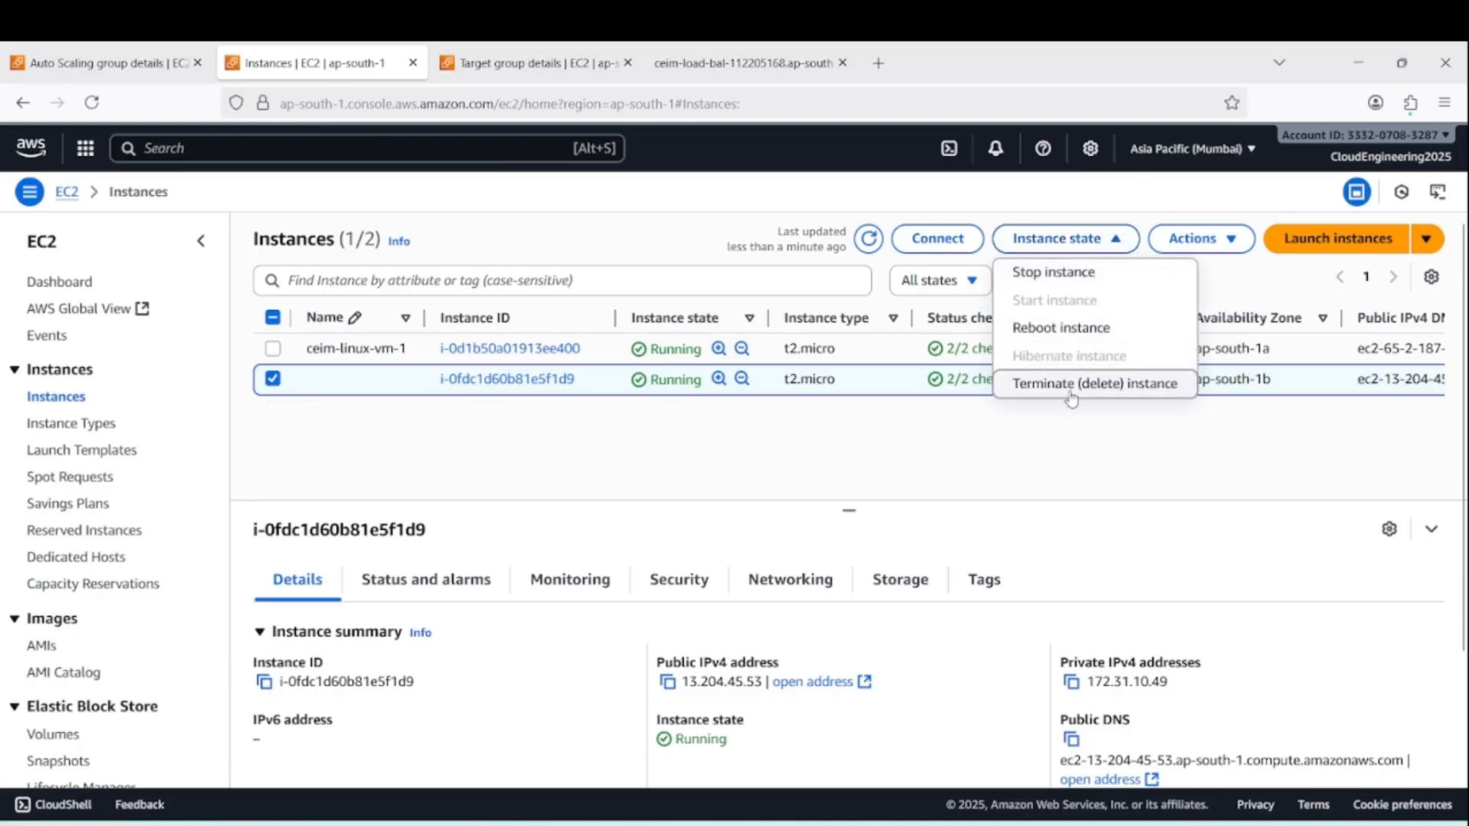
left_click(1071, 383)
left_click(1131, 680)
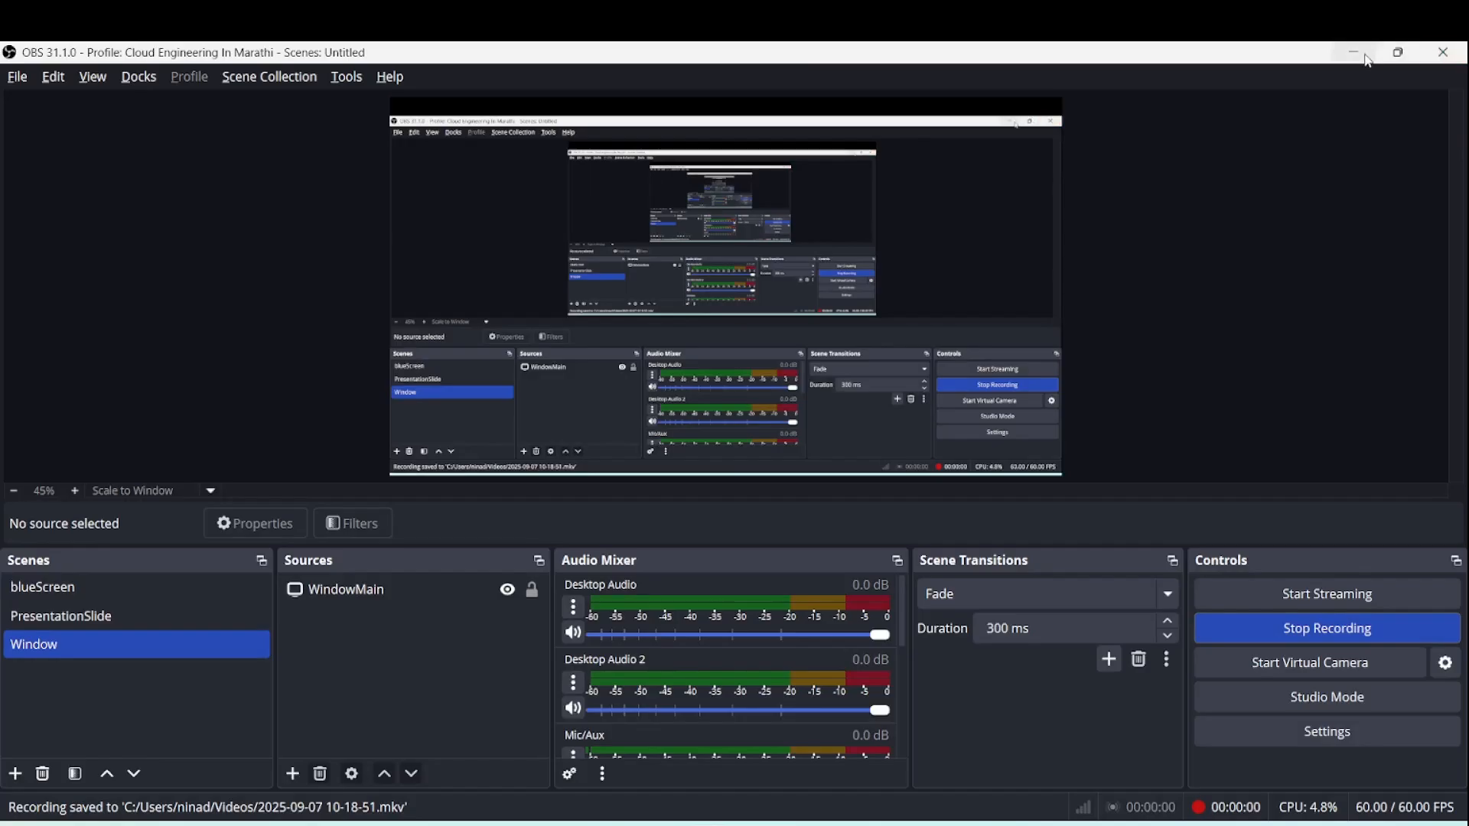
Widen the health status column in auto-scal-grp's instance list and check the registered targets of ceim-target-grp
left_click(1368, 61)
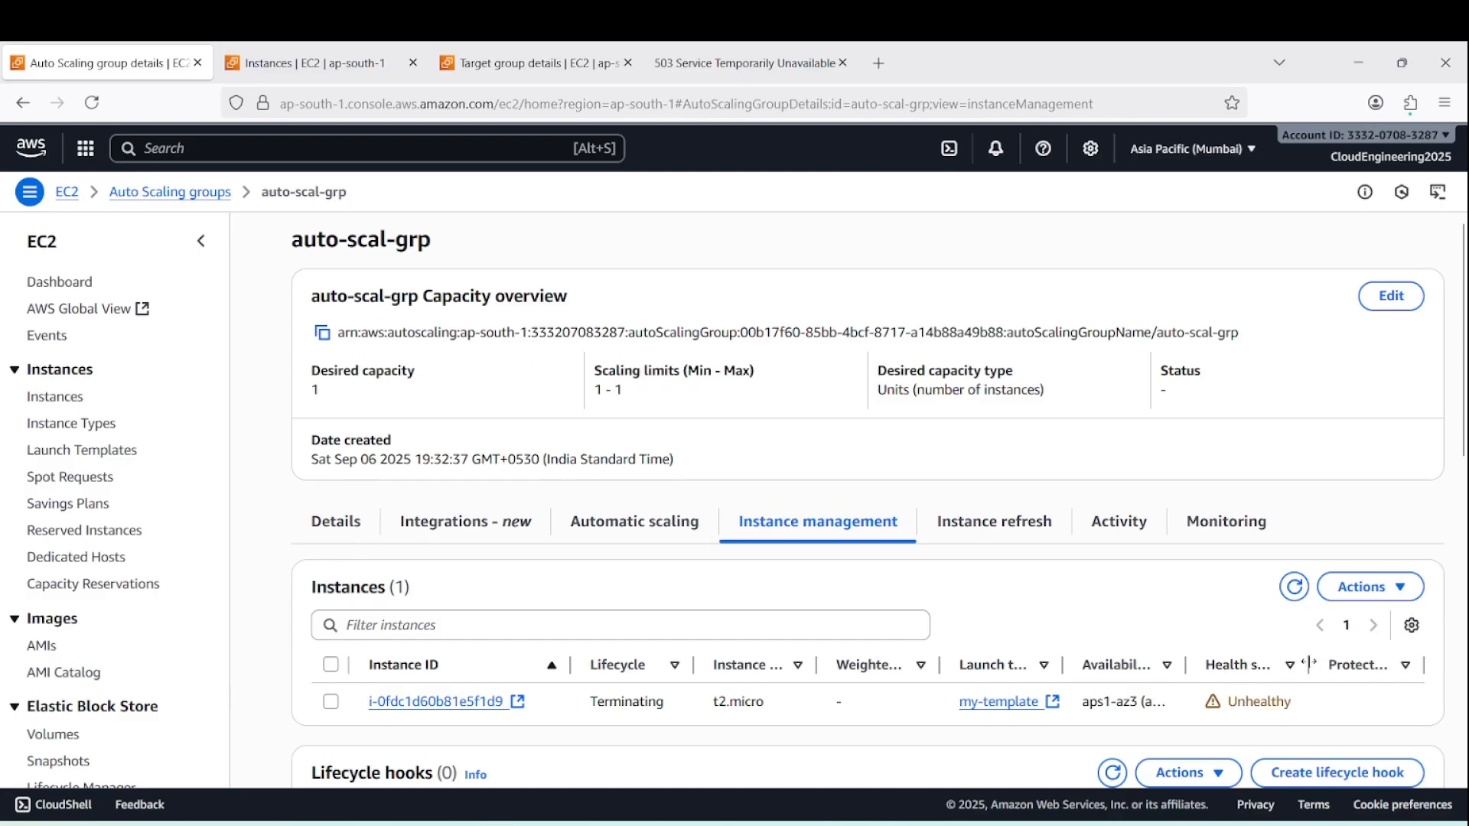
left_click_drag(1309, 664, 1332, 664)
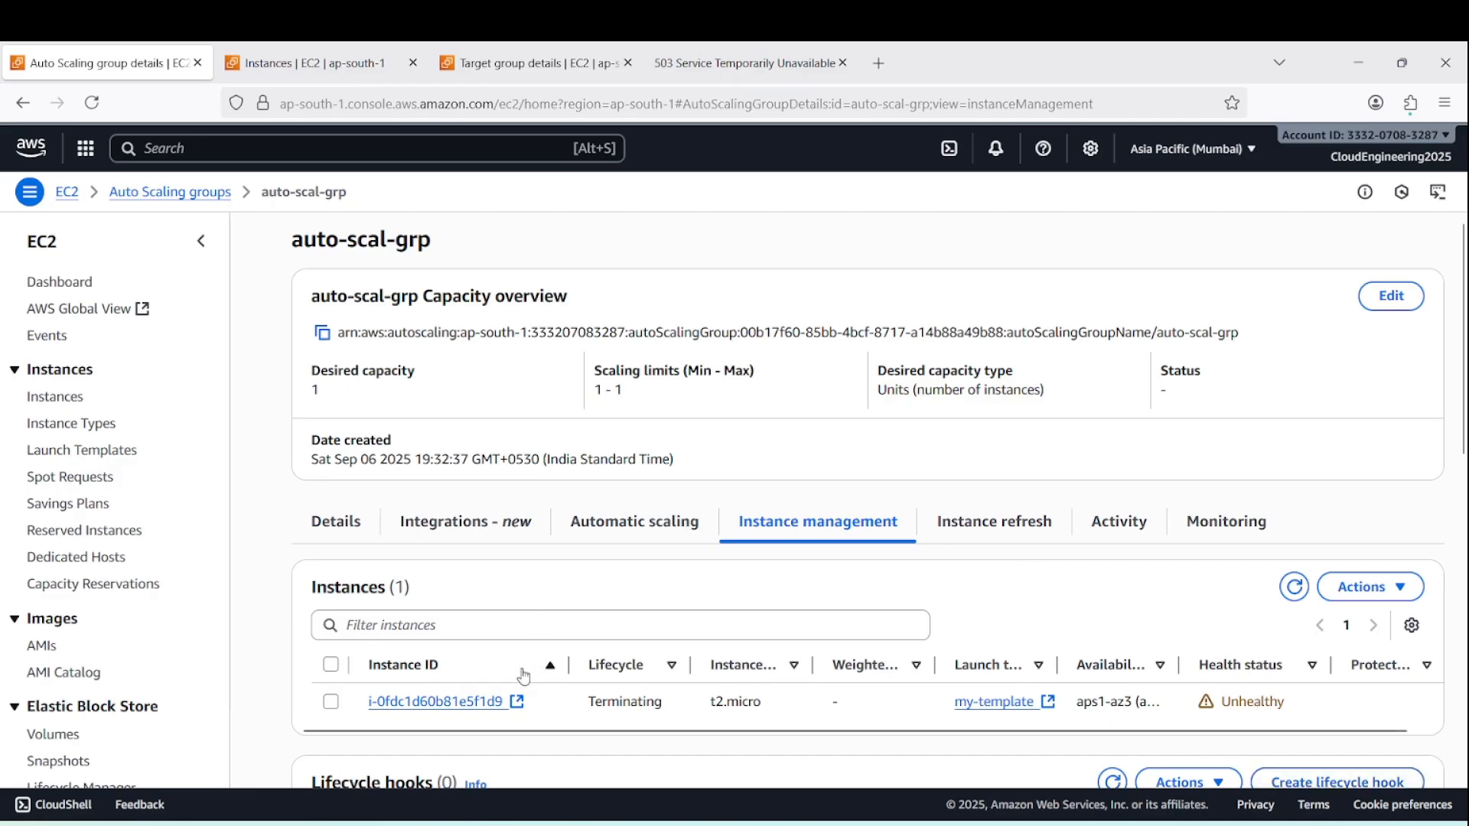
left_click(481, 73)
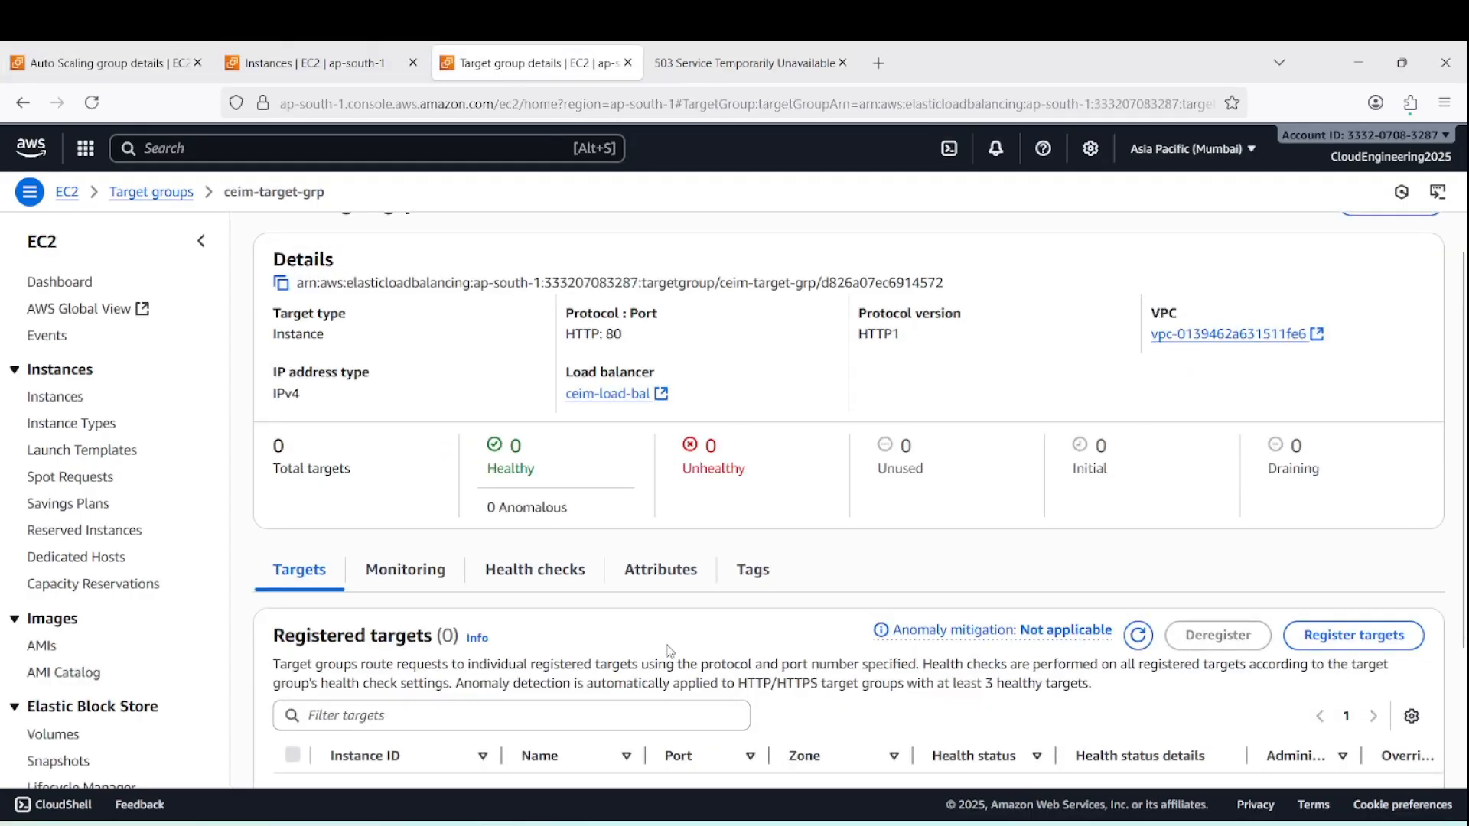
scroll(776, 681, "down", 3)
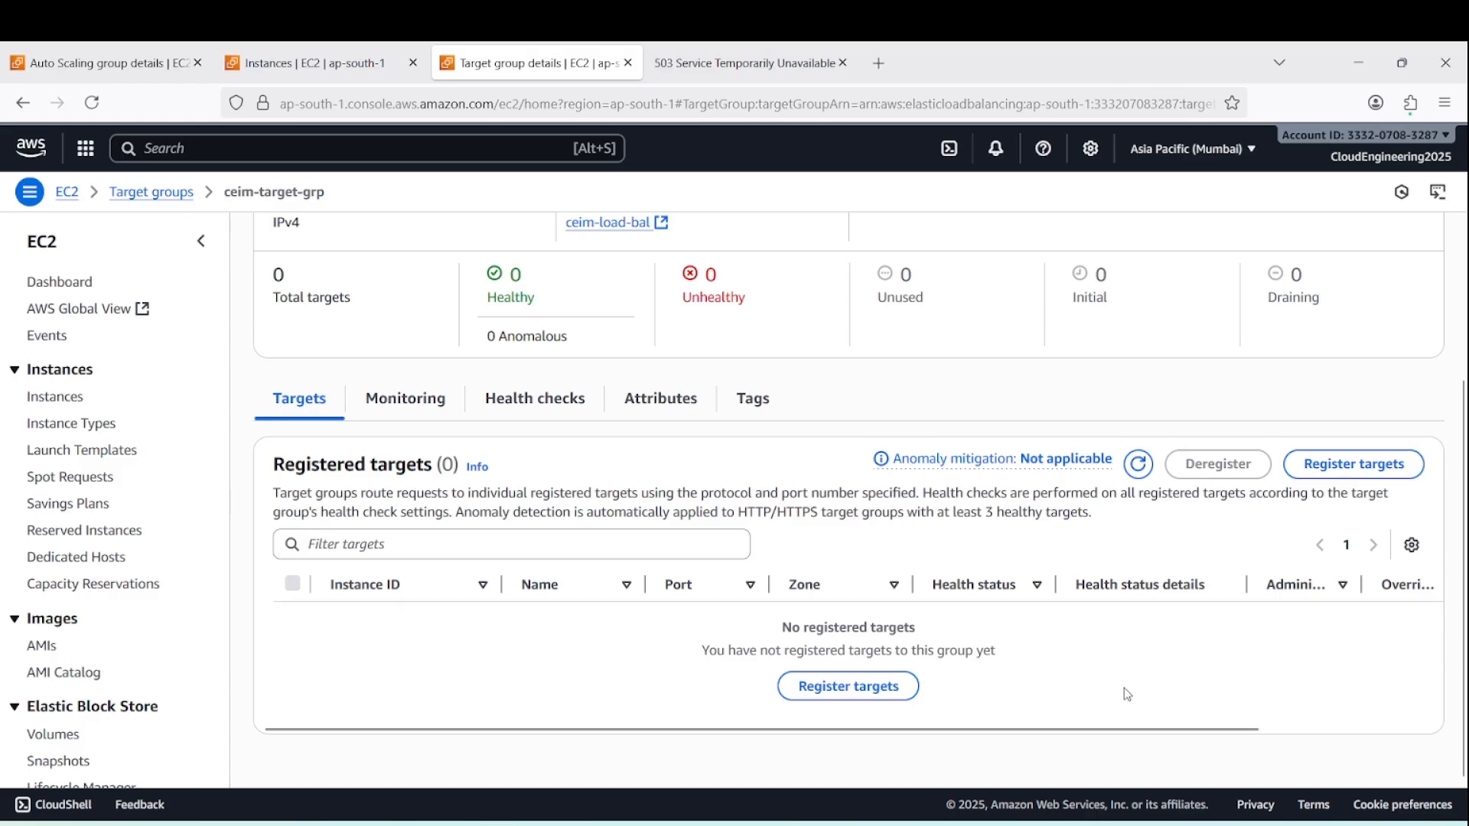
Refresh auto-scal-grp's instance list and the registered targets of ceim-target-grp to look for a replacement instance
left_click(104, 63)
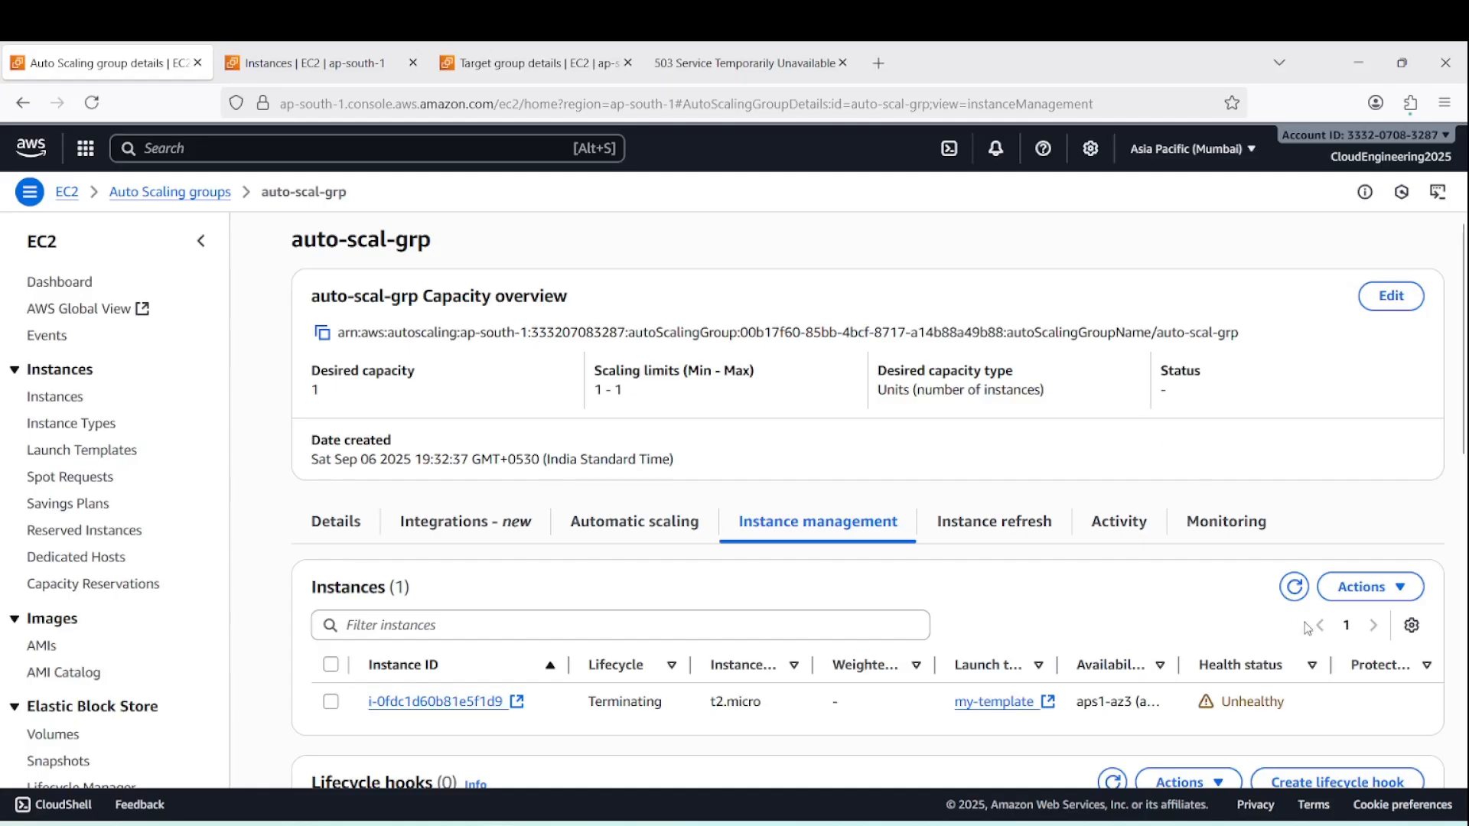
left_click(1294, 588)
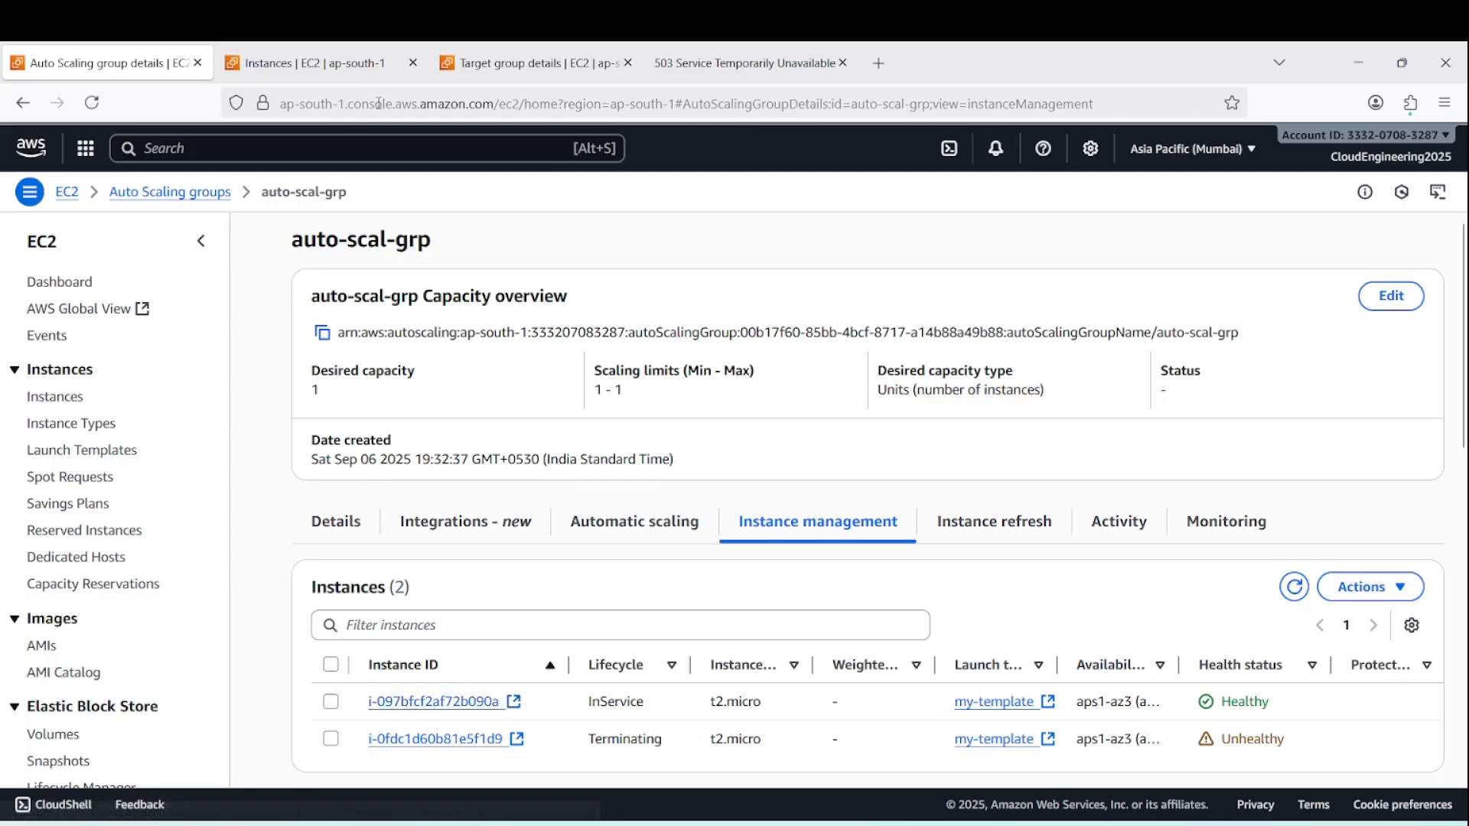
left_click(546, 66)
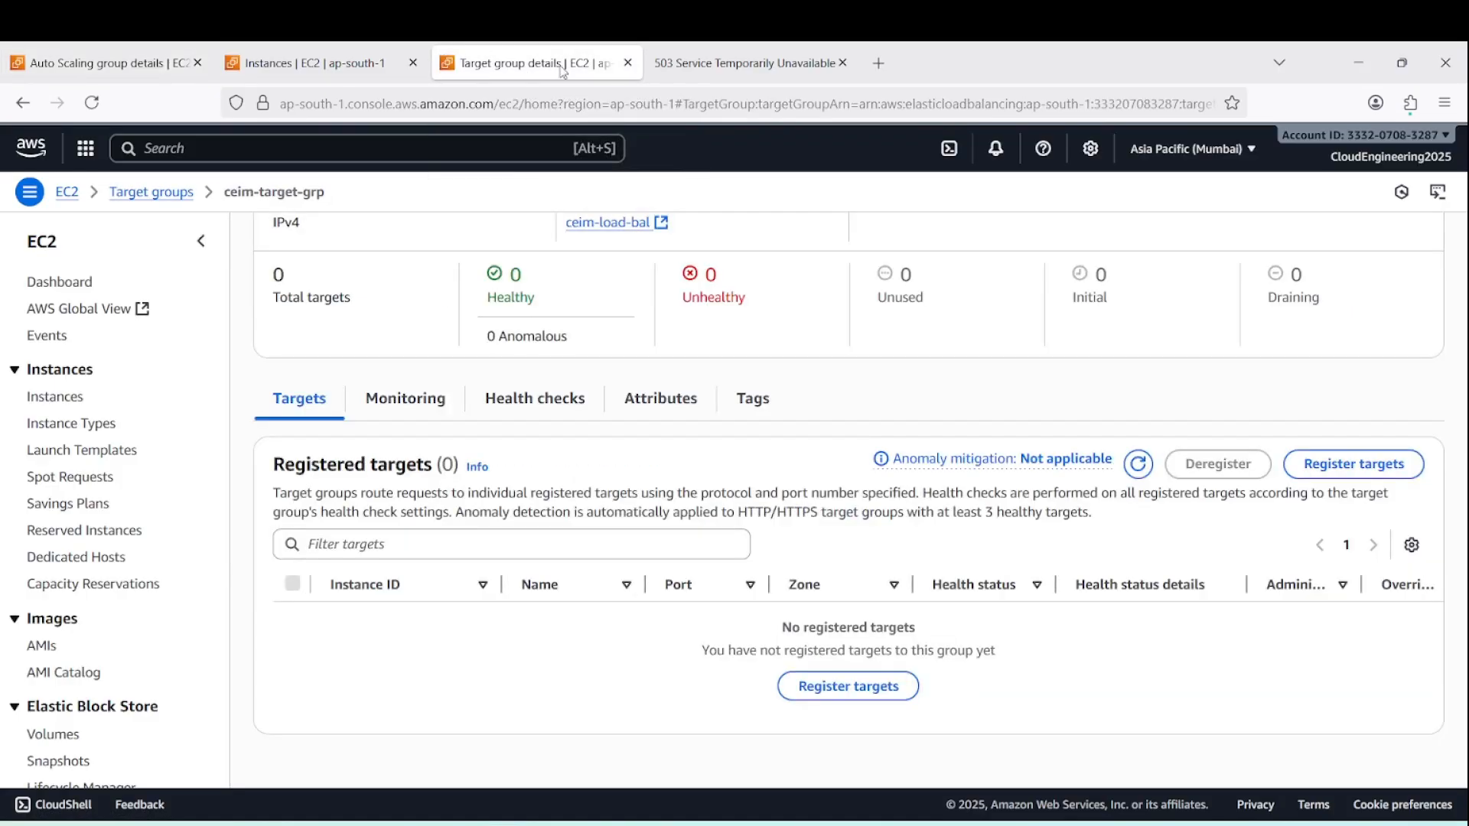
left_click(1136, 463)
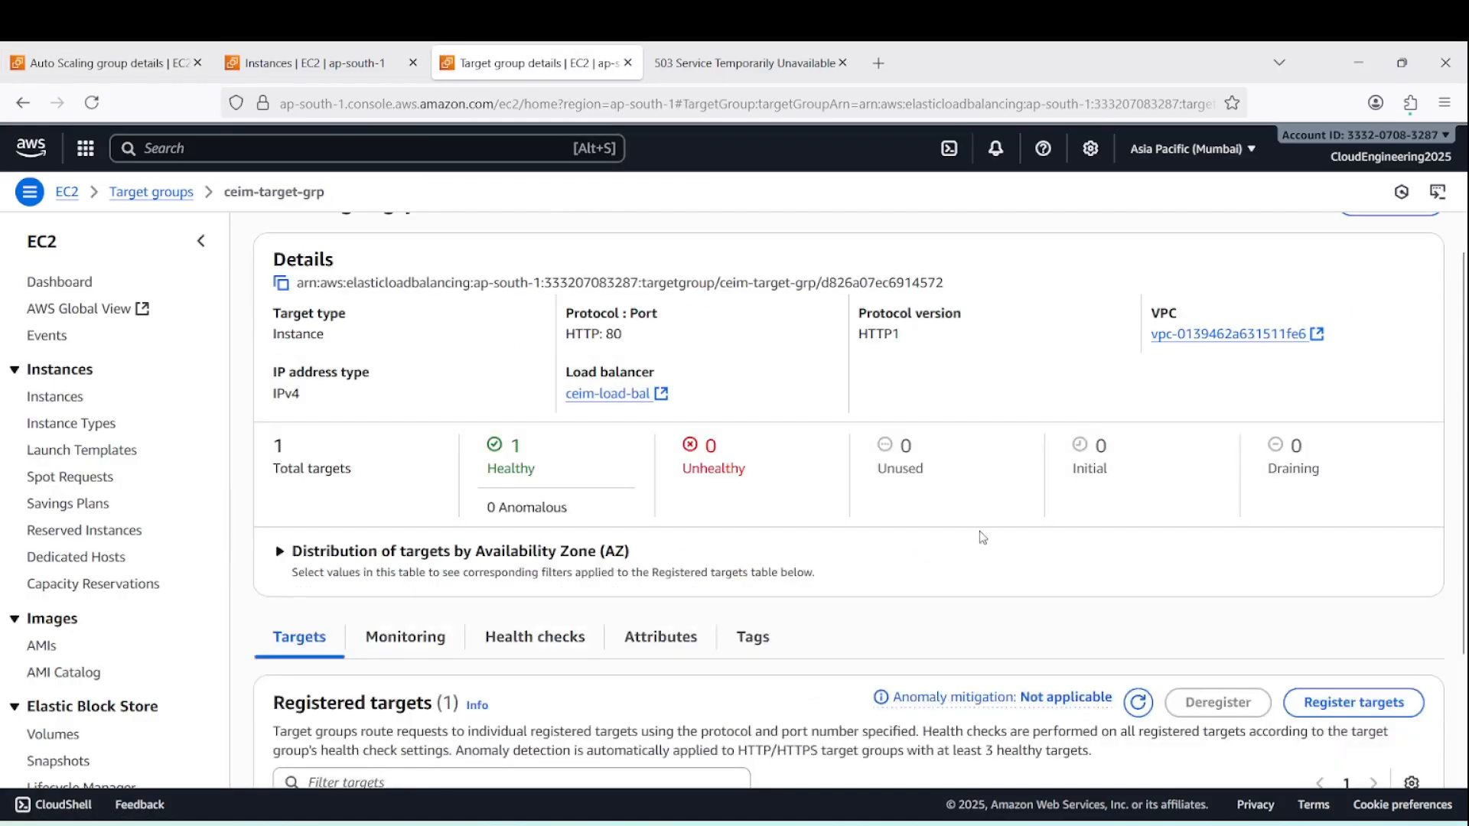
scroll(980, 534, "down", 2)
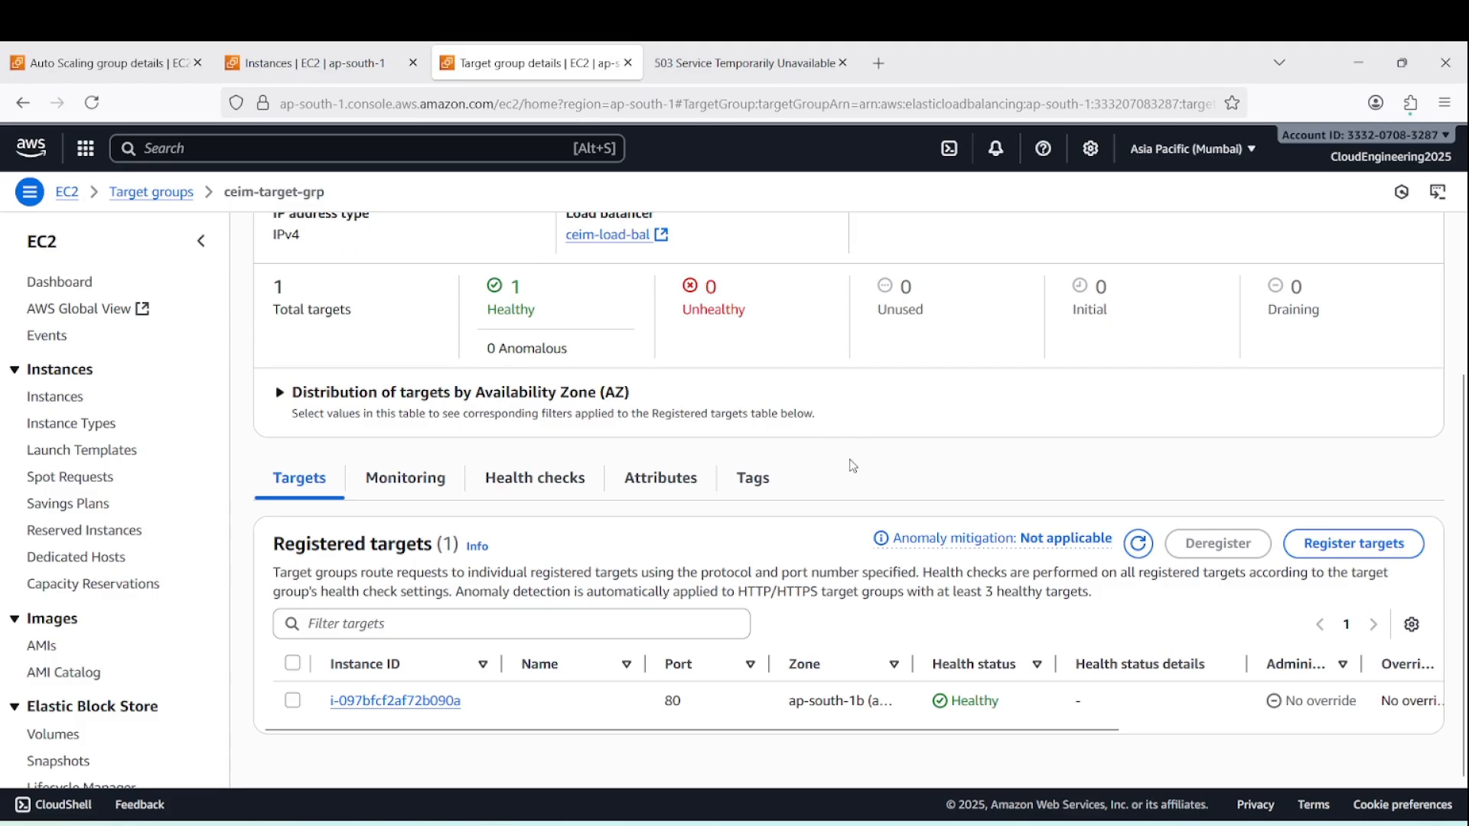
Refresh the EC2 instances list to check the replacement instance's status, and reload the load balancer's web page
left_click(298, 62)
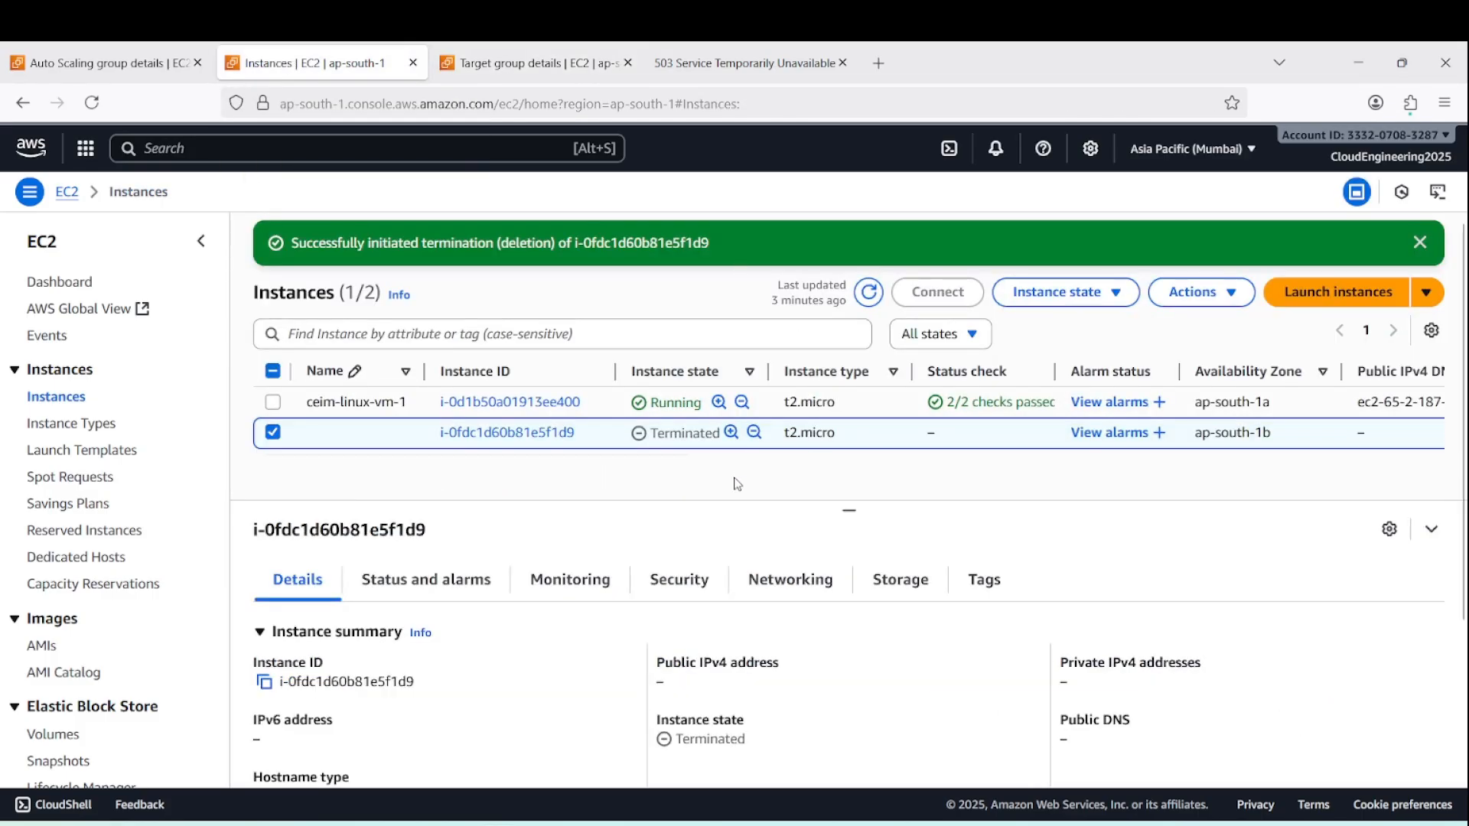
left_click(867, 302)
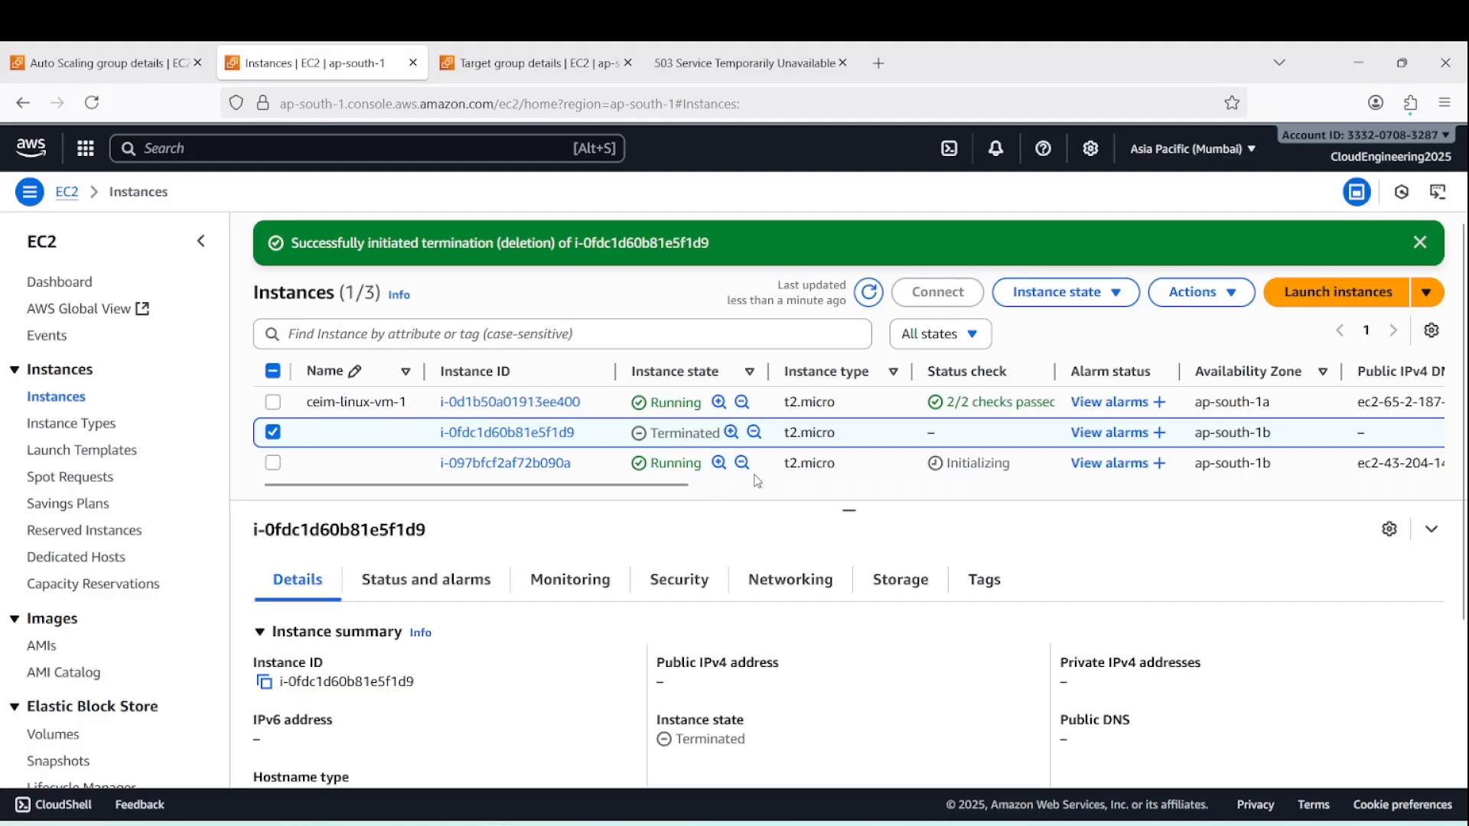
left_click(869, 293)
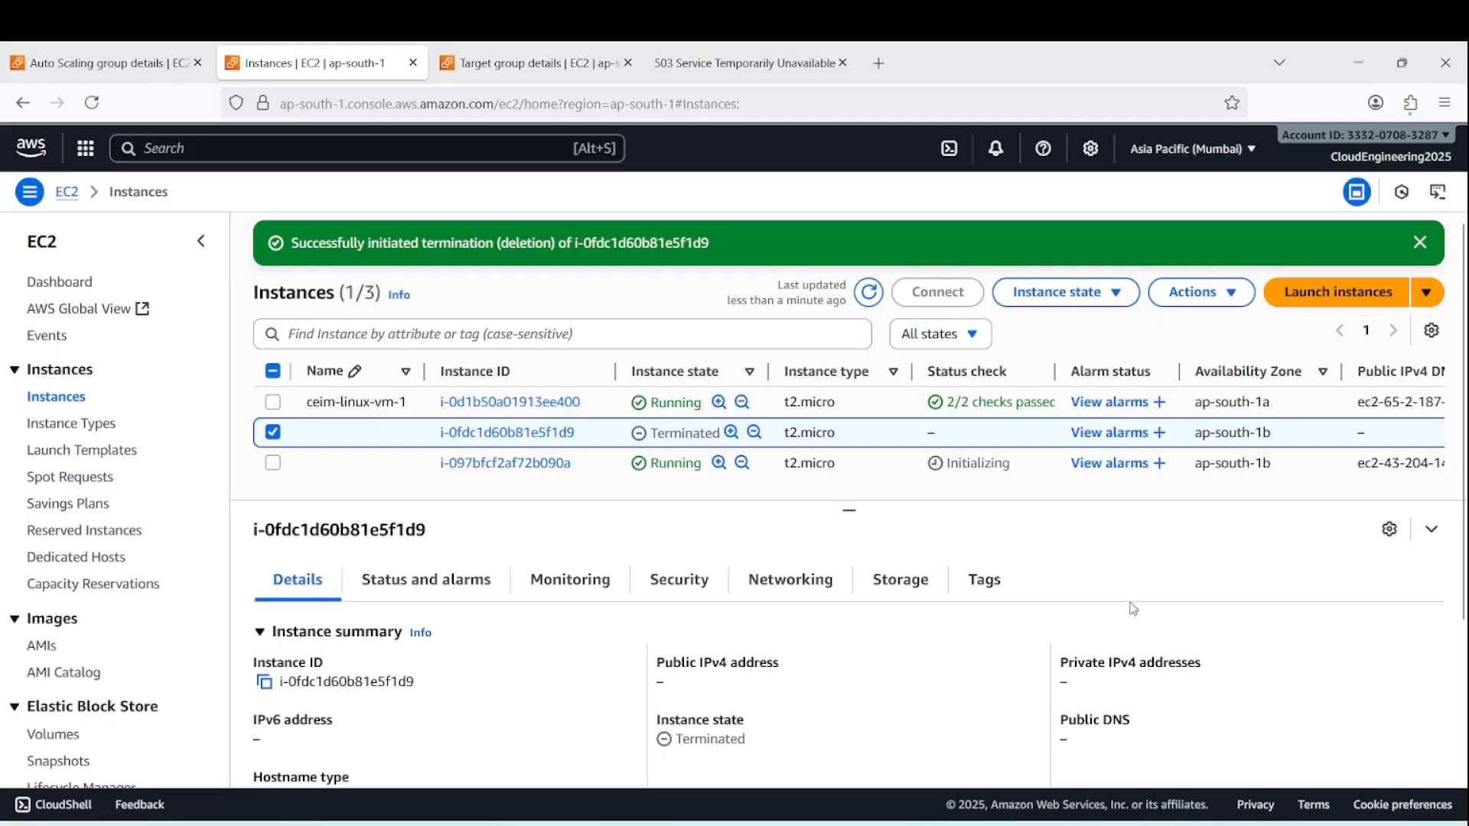
left_click(872, 291)
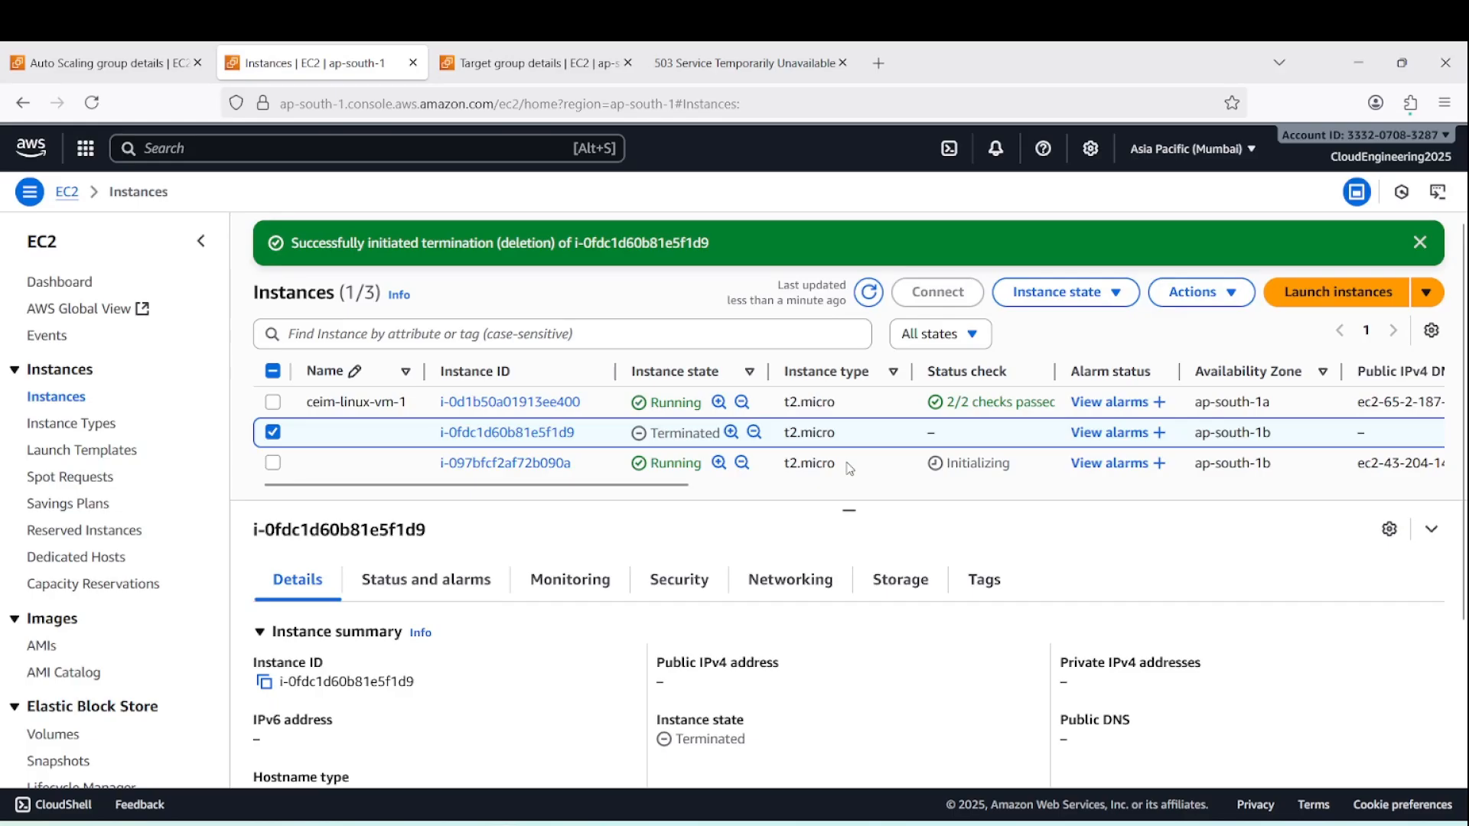
left_click(874, 297)
left_click(711, 71)
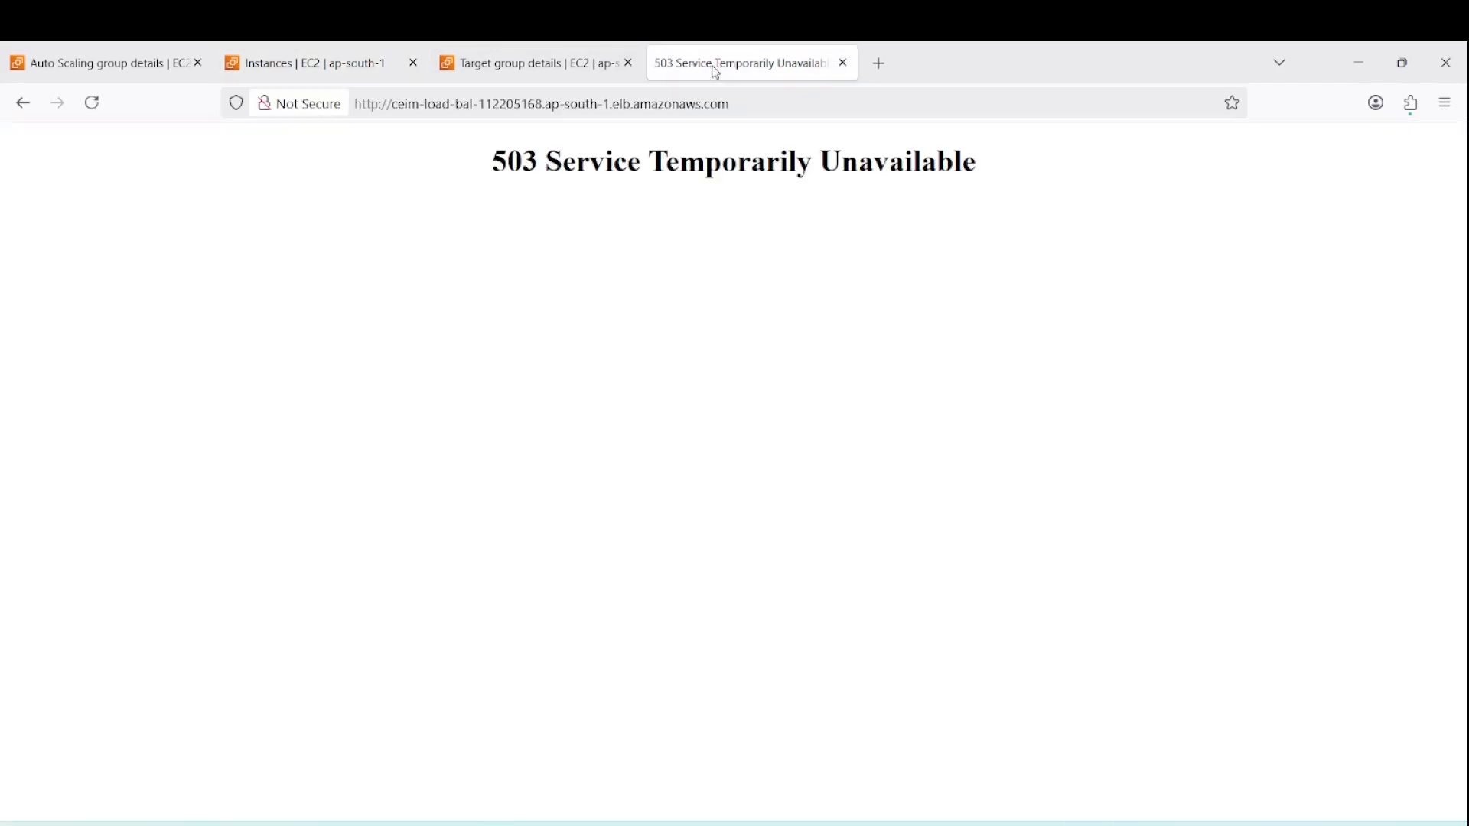
left_click(95, 107)
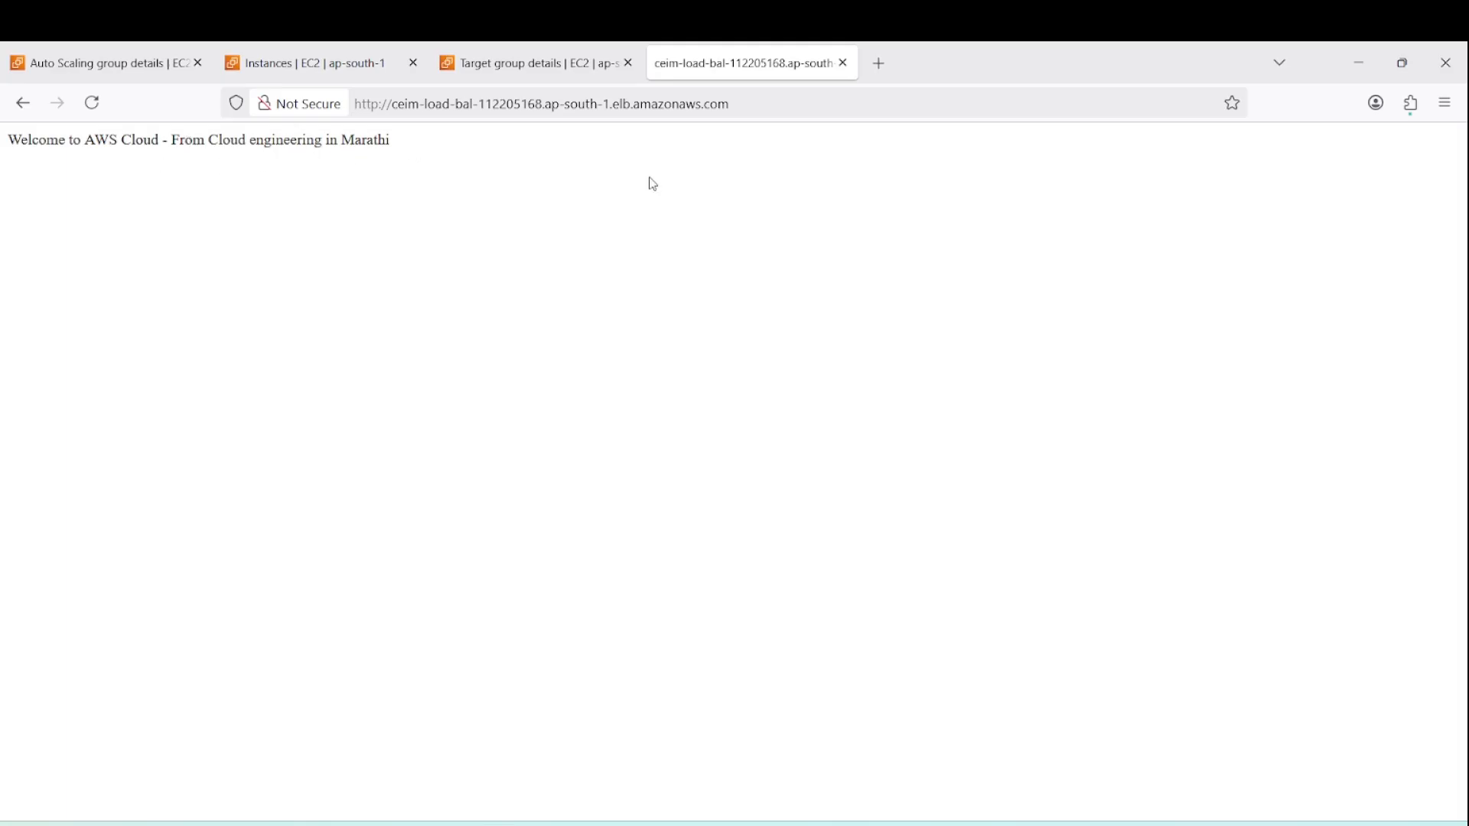
Refresh the EC2 instances list again for the status checks and return to auto-scal-grp's managed instances
left_click(310, 67)
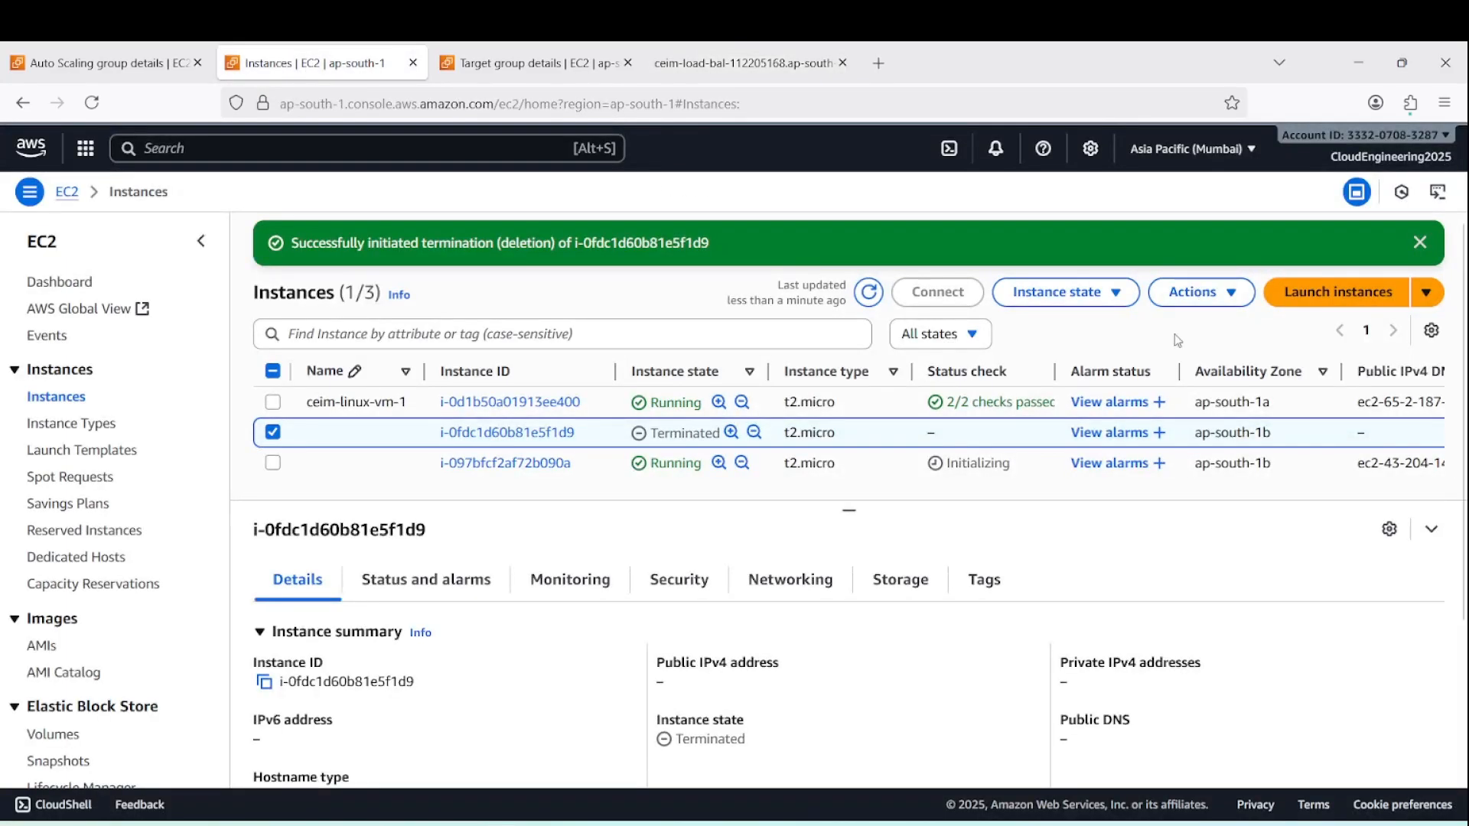
left_click(879, 301)
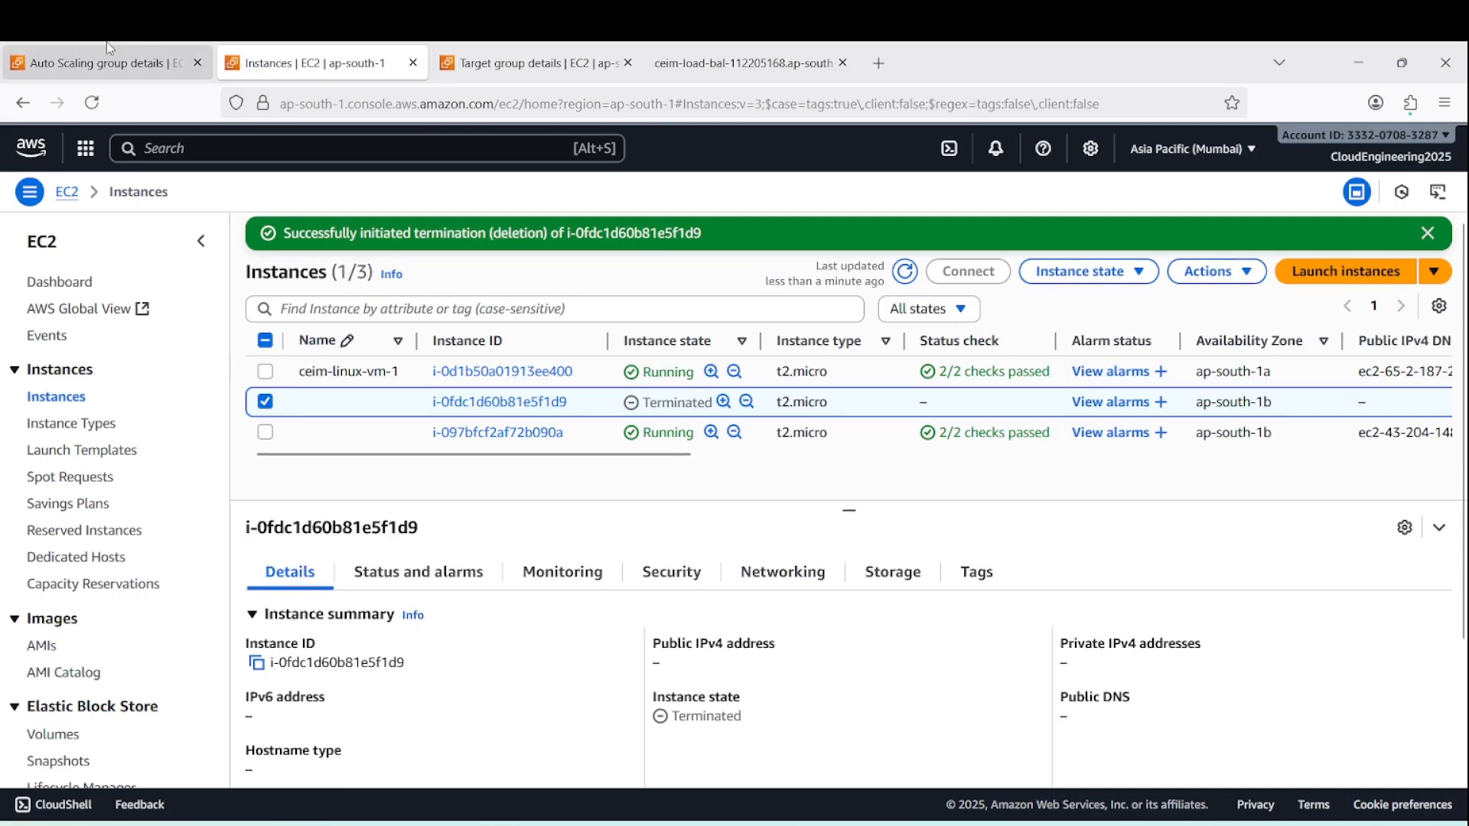
left_click(89, 67)
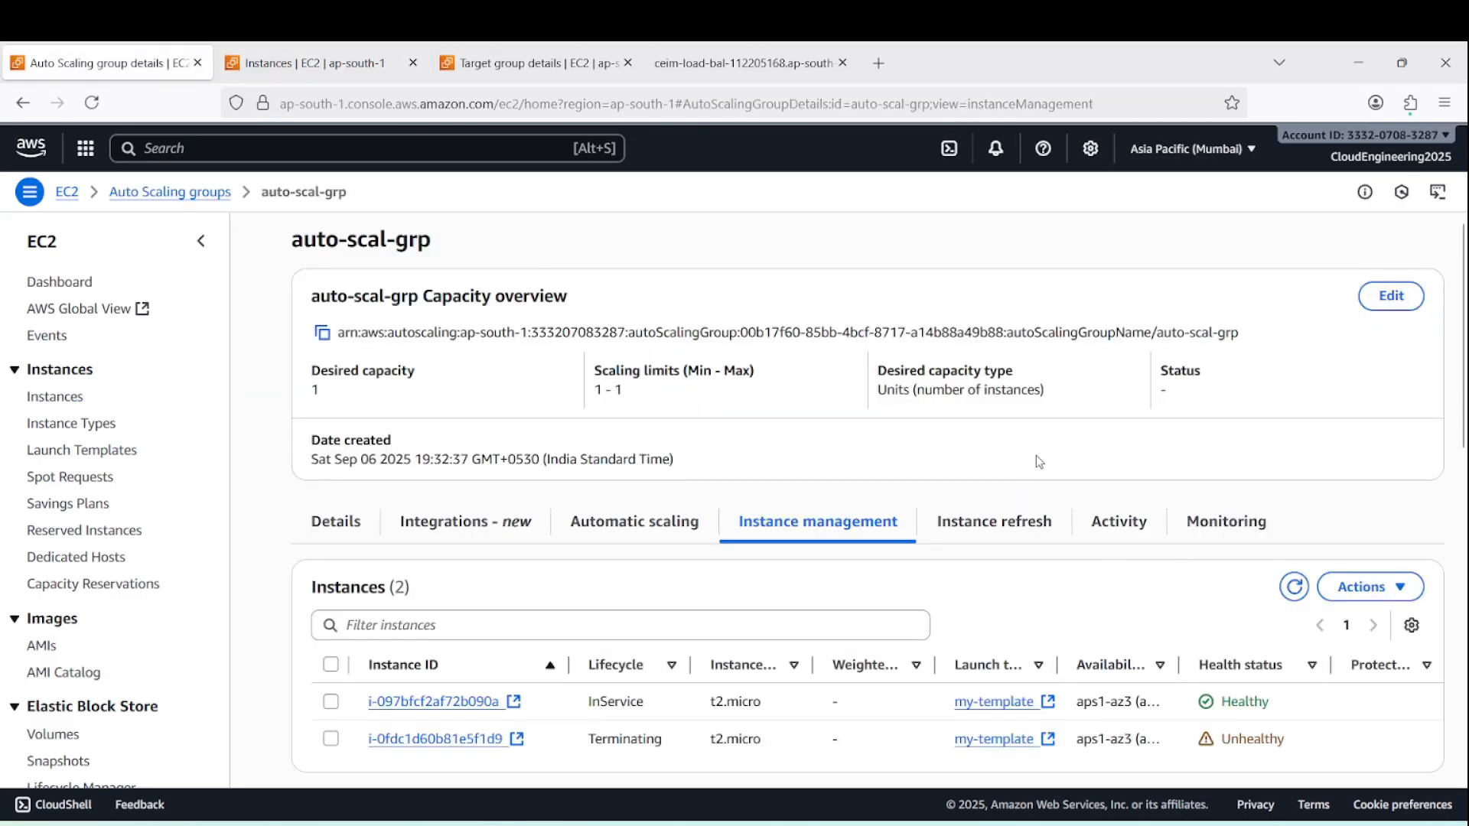